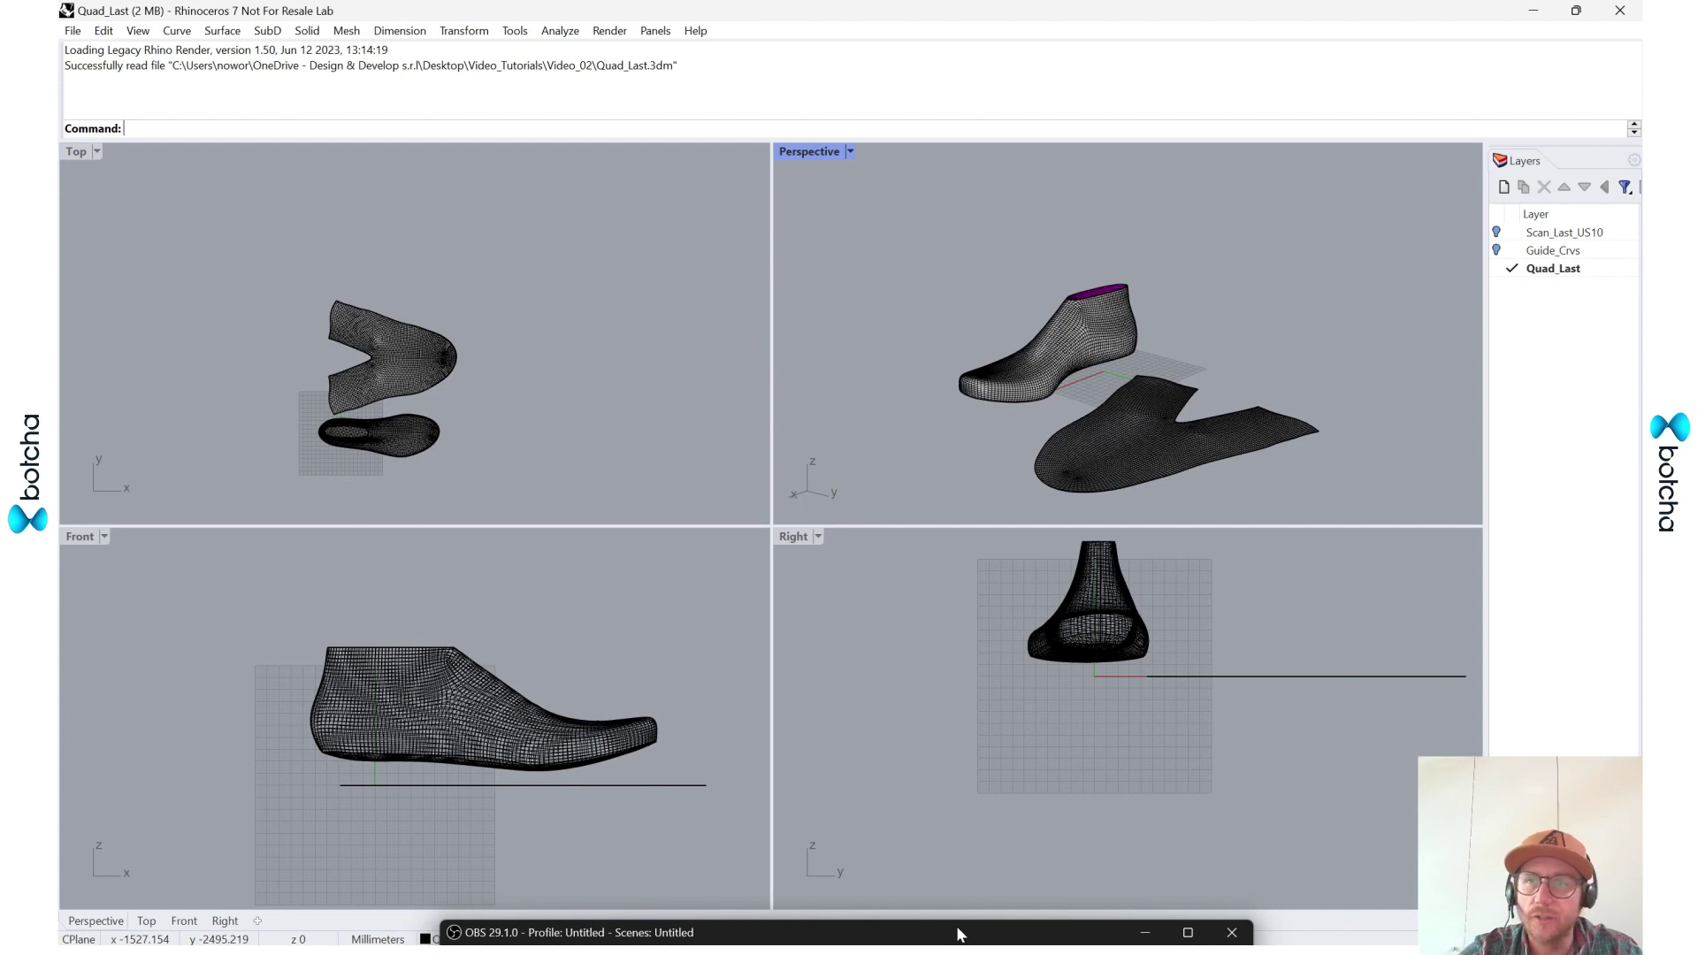
- Widen the layer list and maximize the Perspective viewport
drag(1487, 309, 1463, 310)
right_drag(1213, 347, 1159, 380)
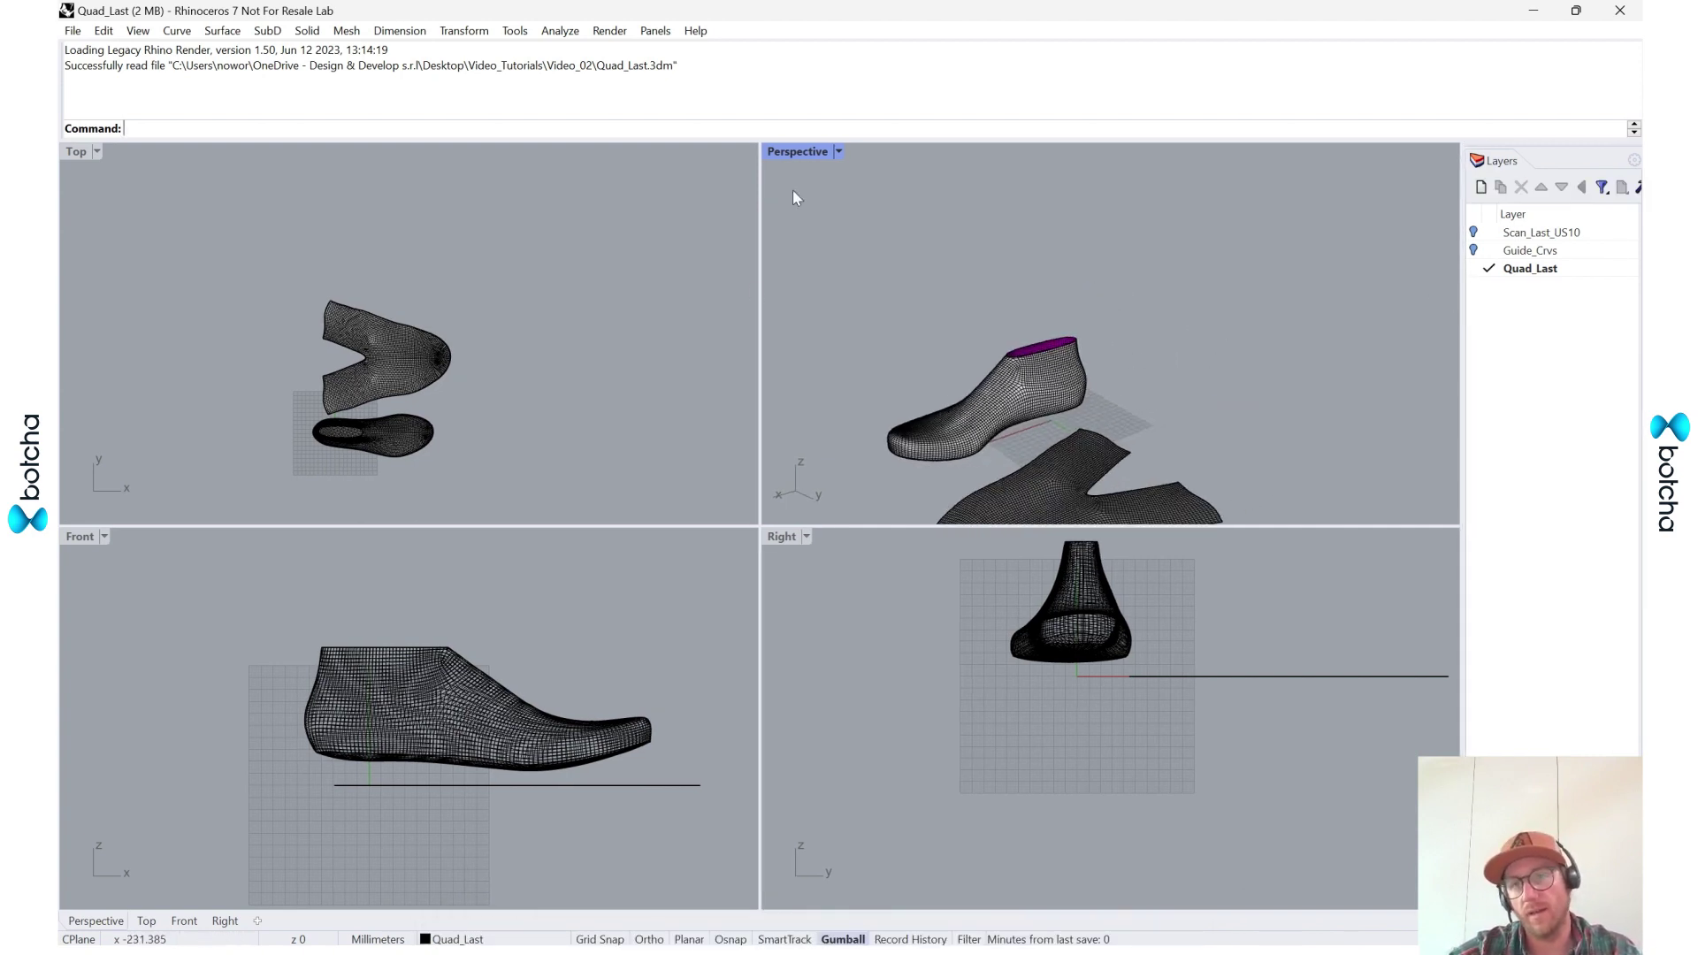
double_click(784, 151)
right_drag(778, 725, 803, 700)
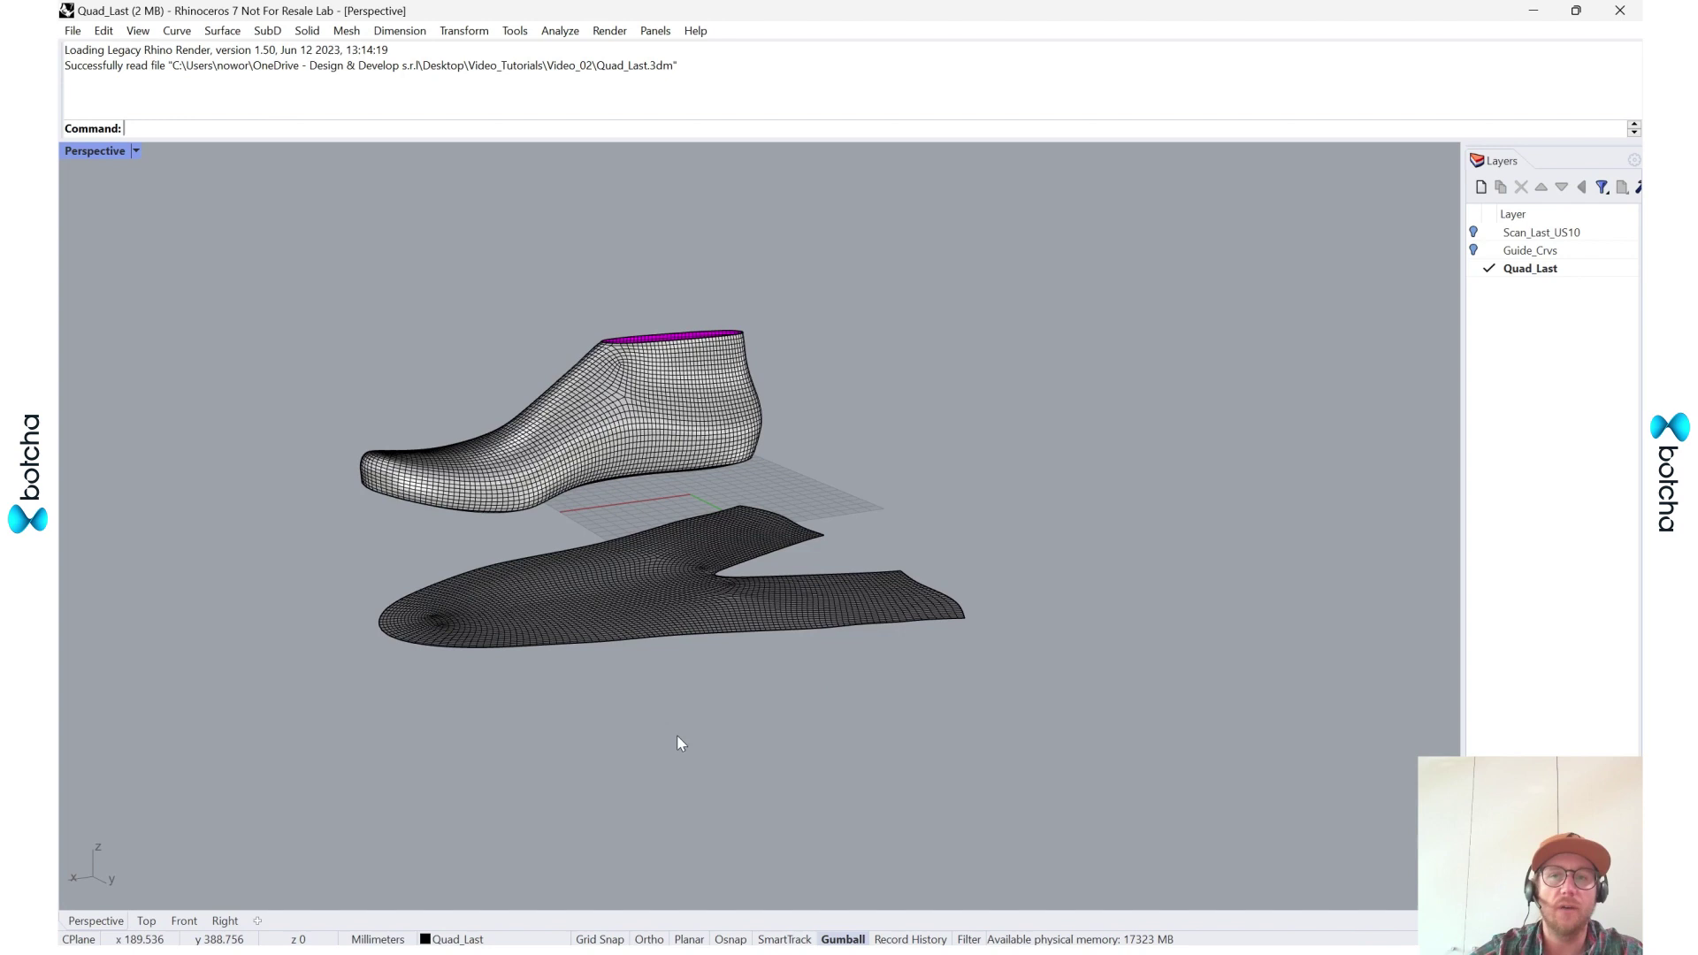
drag(1465, 337, 1454, 337)
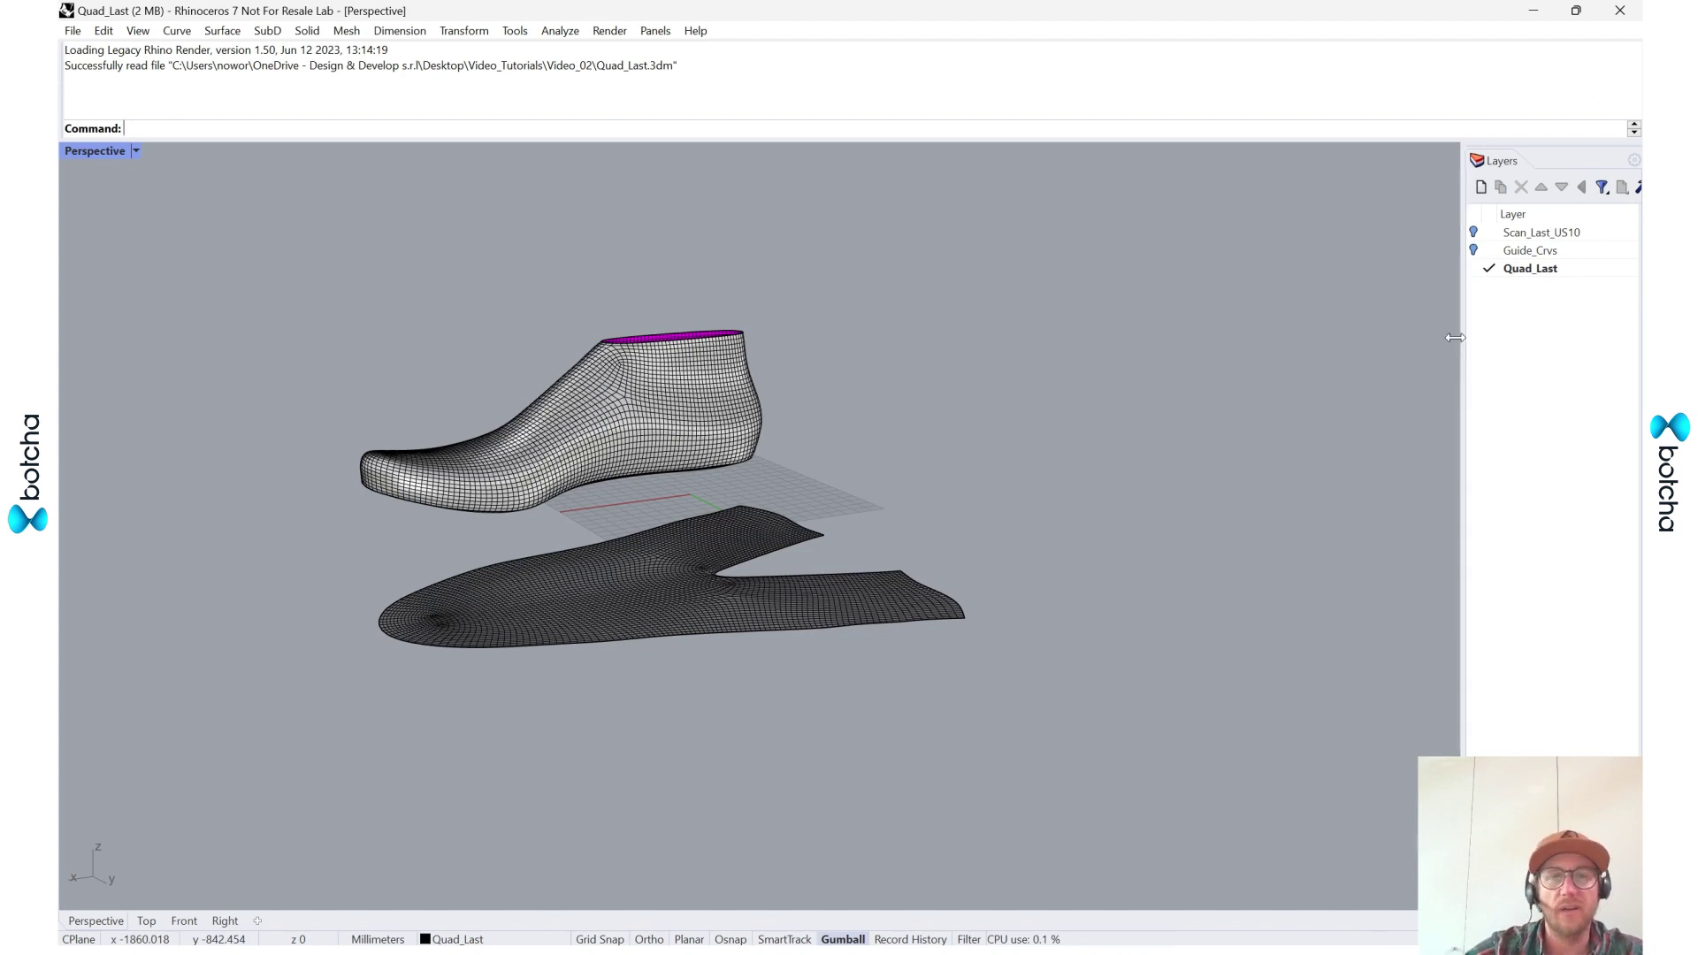
- Create a layer named Last and nest the Scan_Last_US10, Guide_Crvs and Quad_Last layers under it
click(1470, 188)
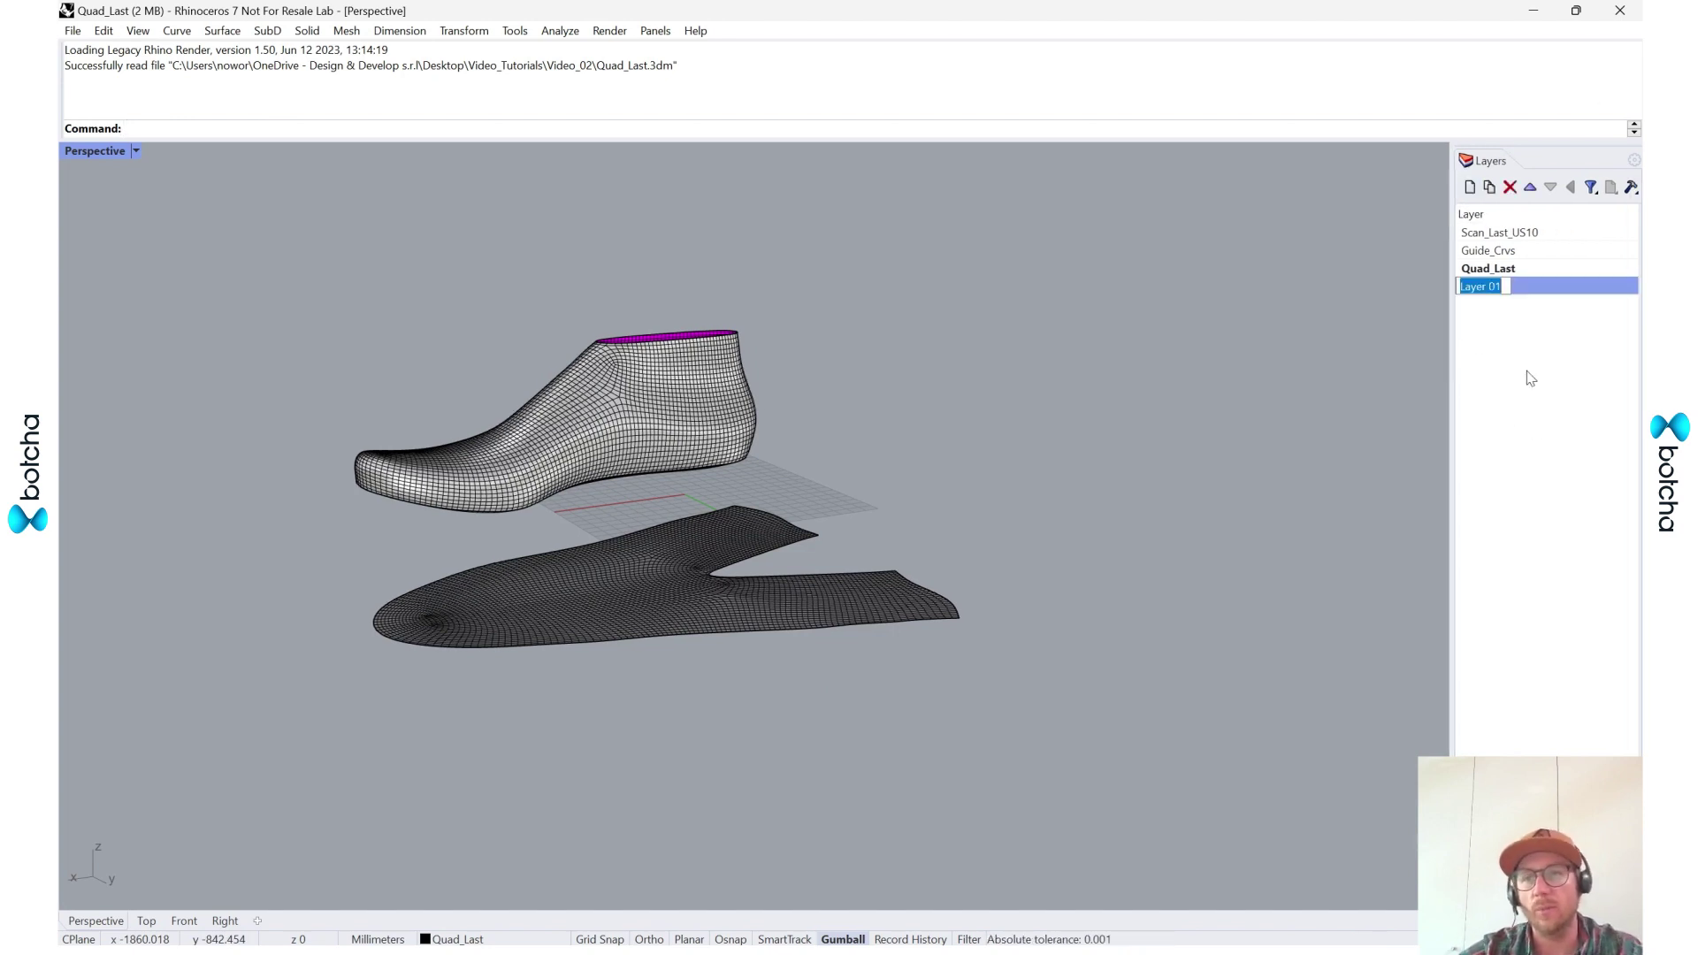
text(La)
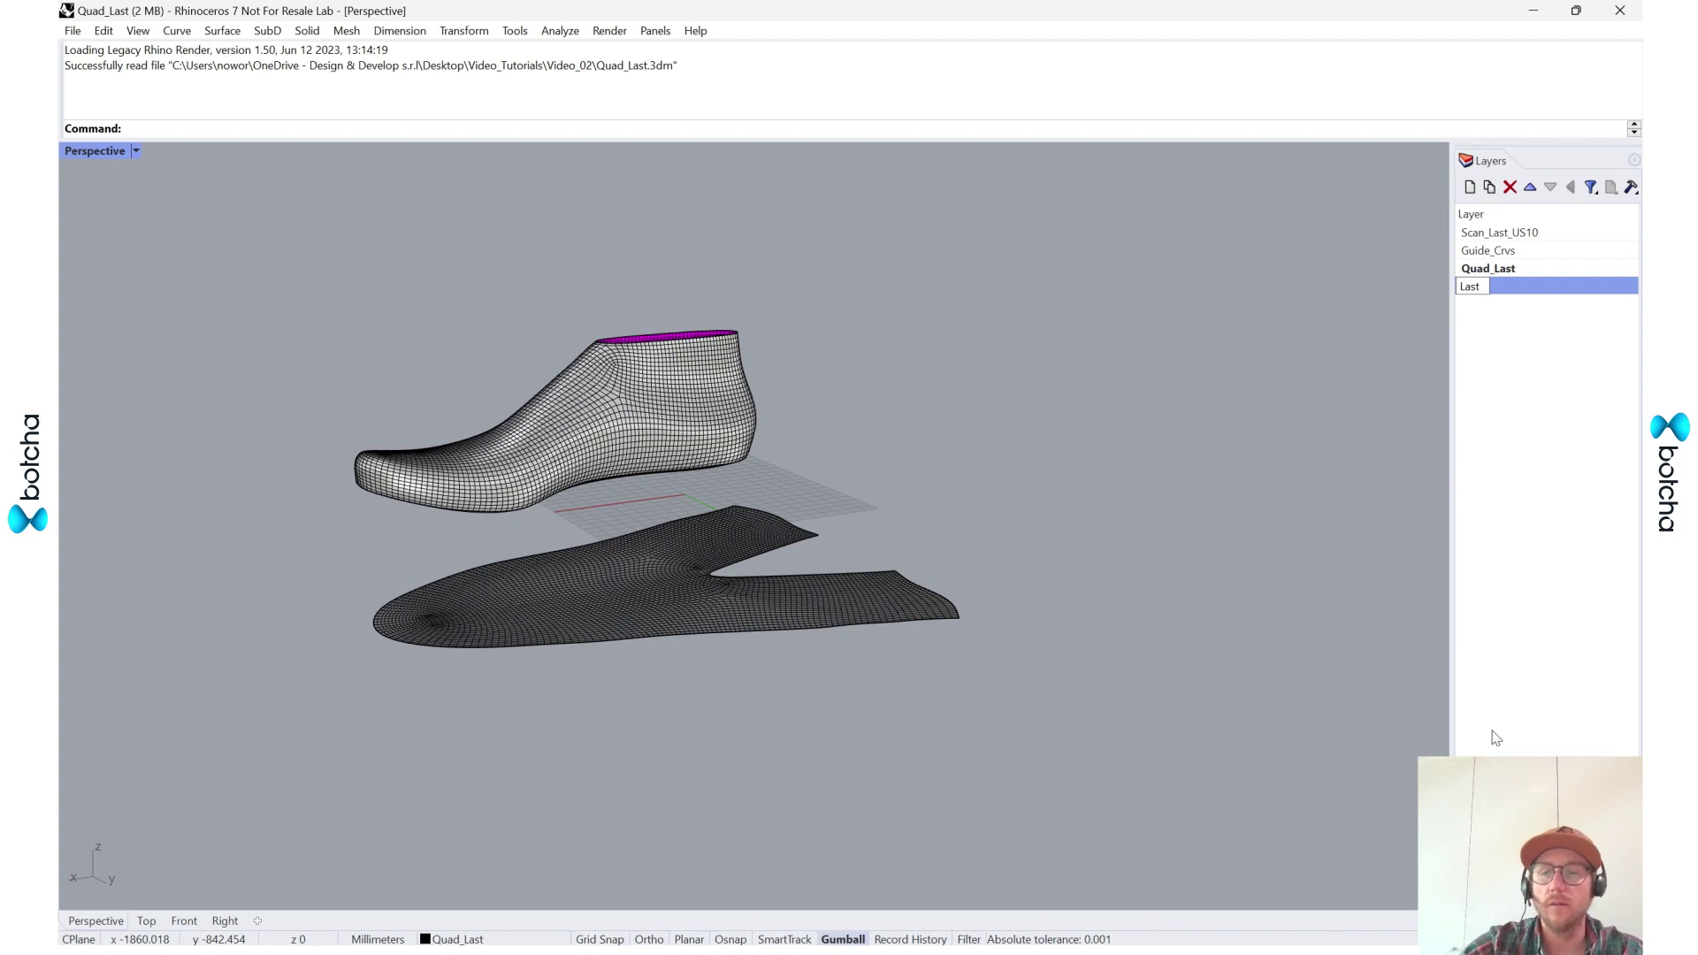
text(st)
key(Return)
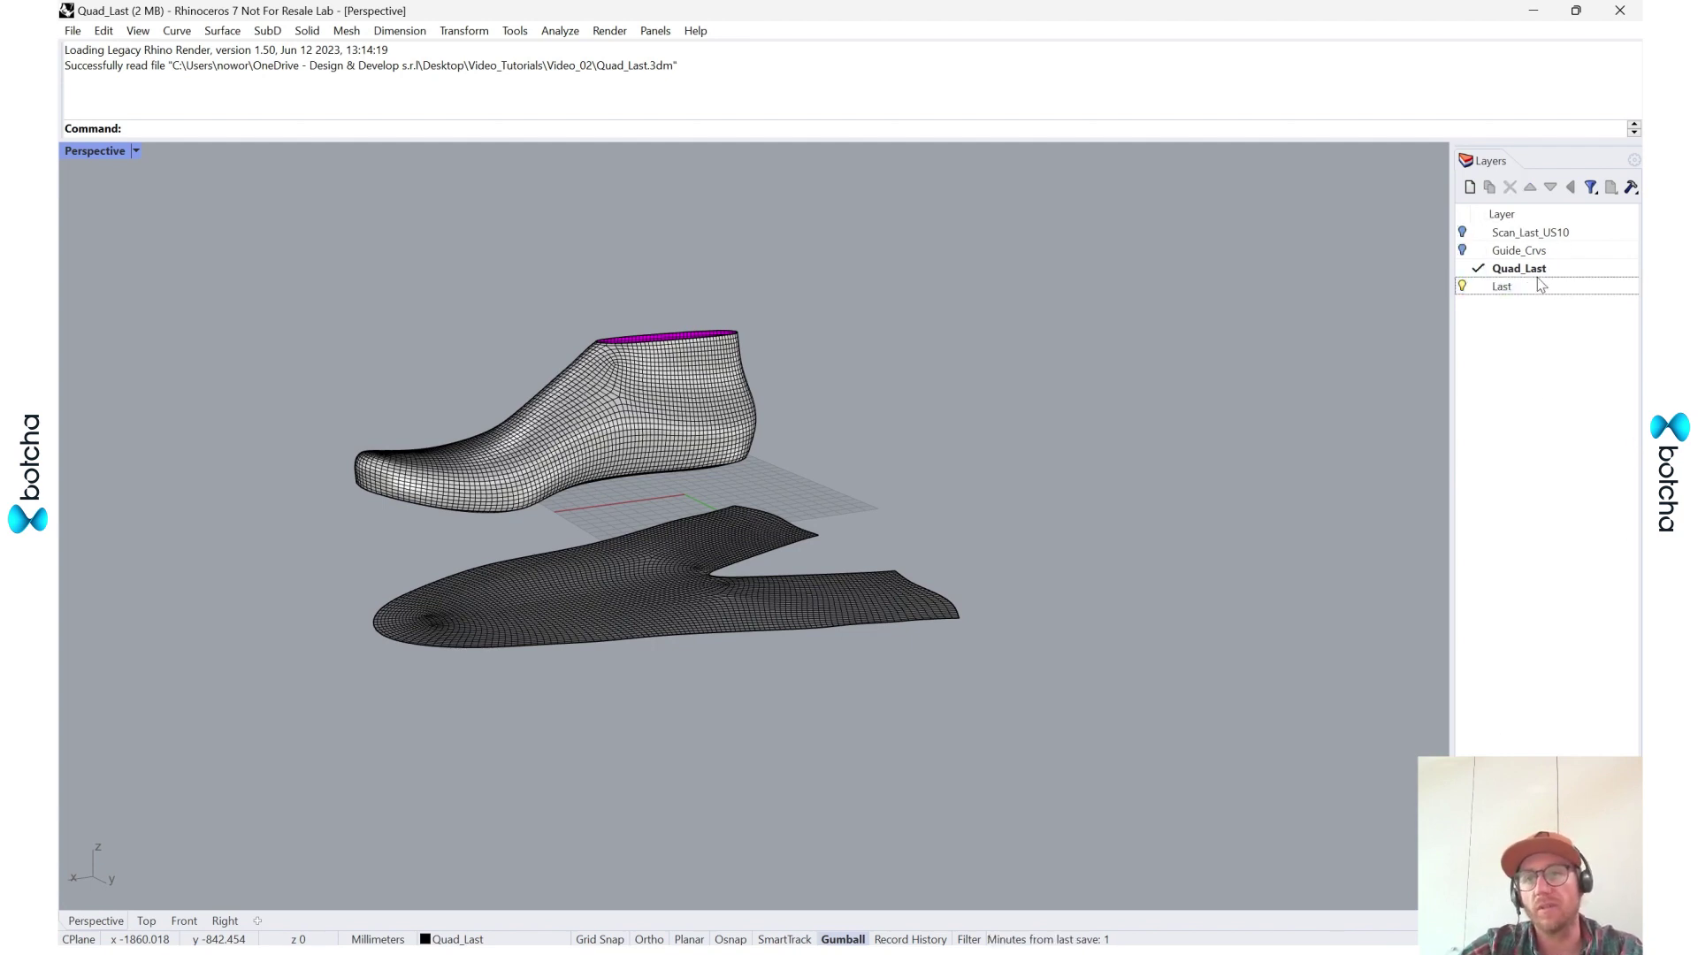
click(1537, 274)
shift+click(1534, 233)
drag(1513, 240, 1509, 289)
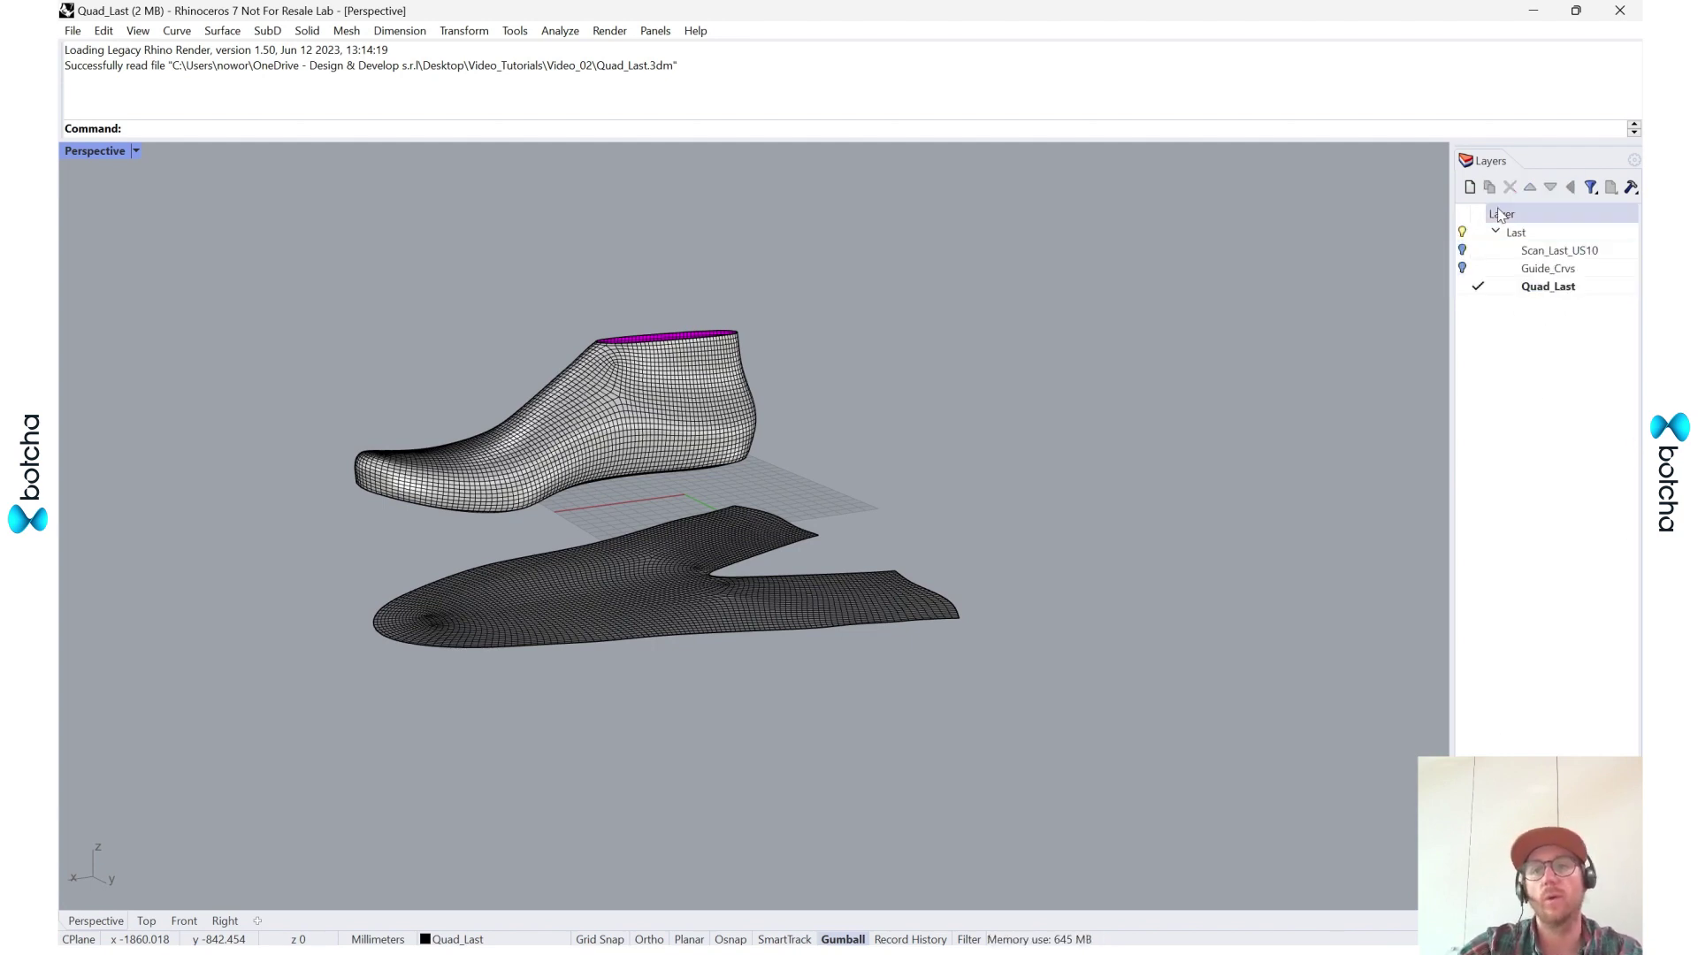
- Duplicate the Quad_Last layer together with its objects and make the copy the current layer
click(1549, 287)
right_click(1553, 289)
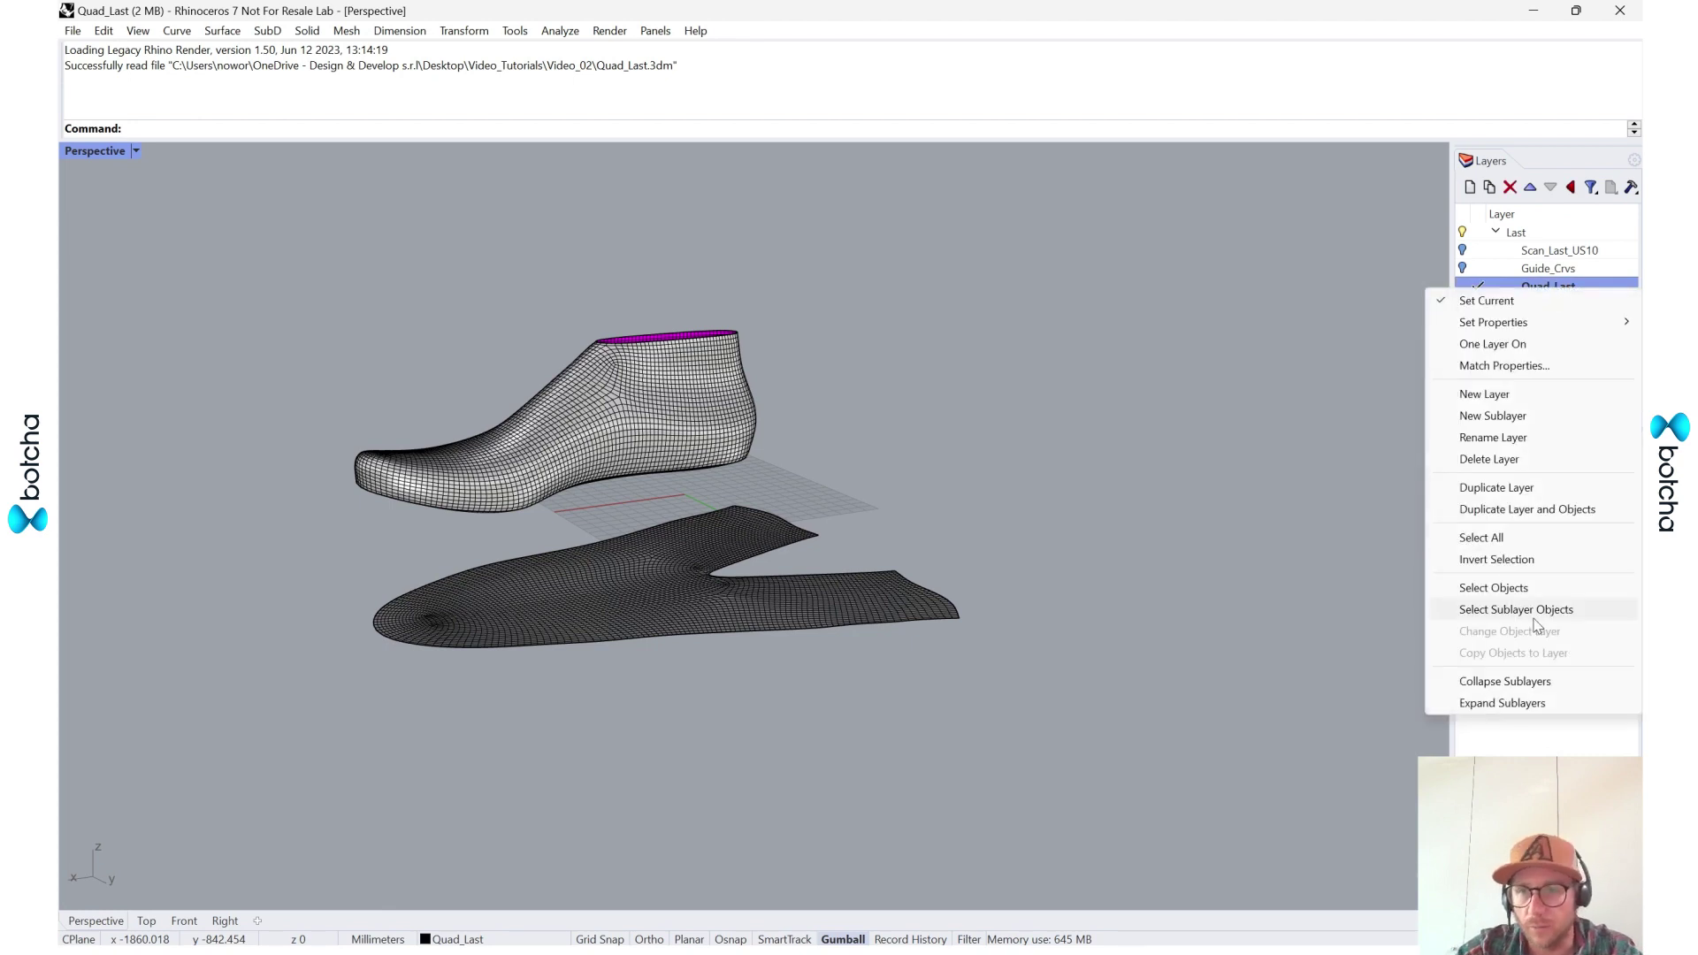
click(1507, 515)
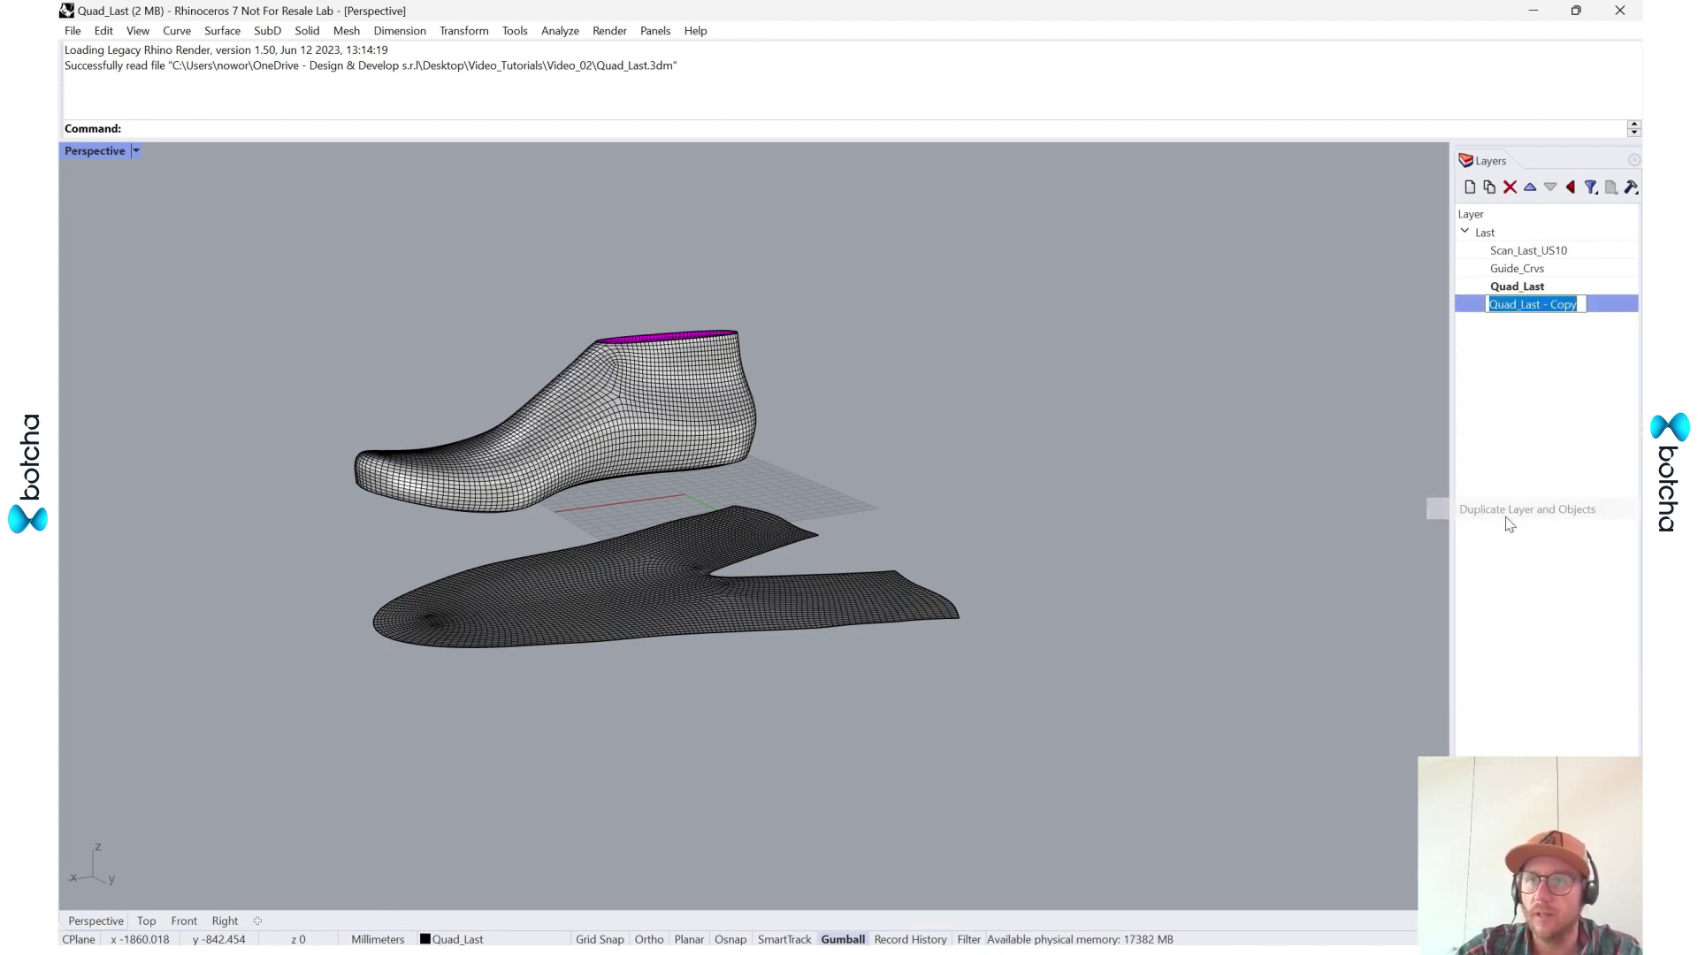
click(1540, 491)
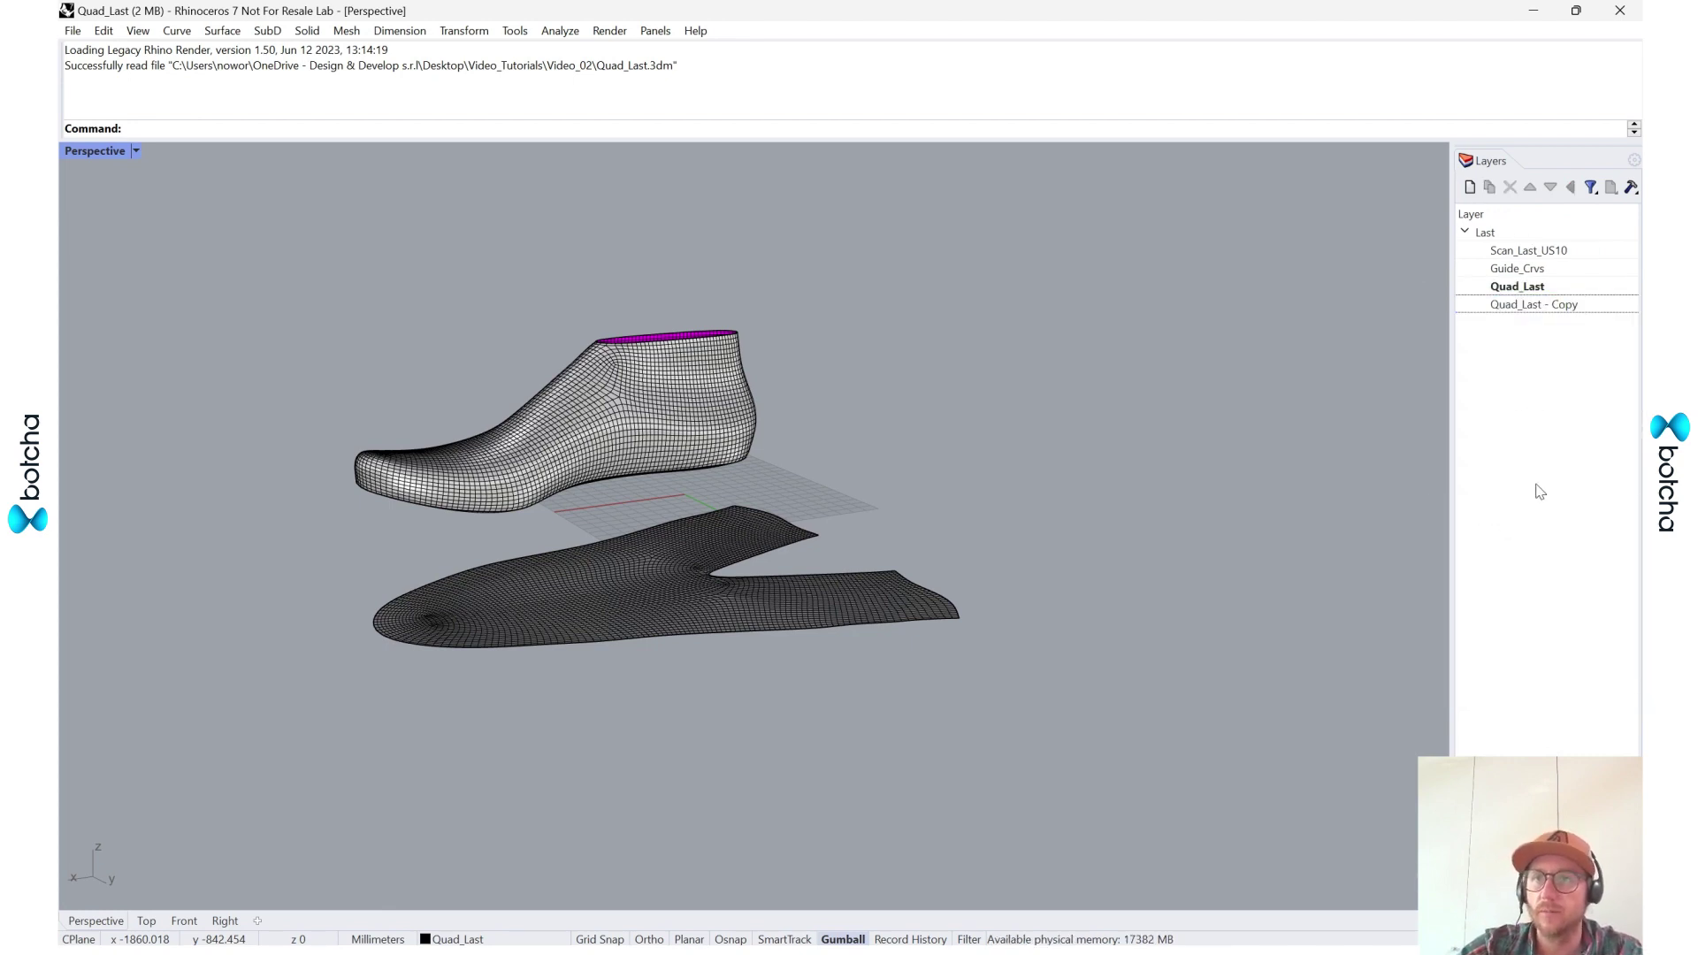
click(1483, 307)
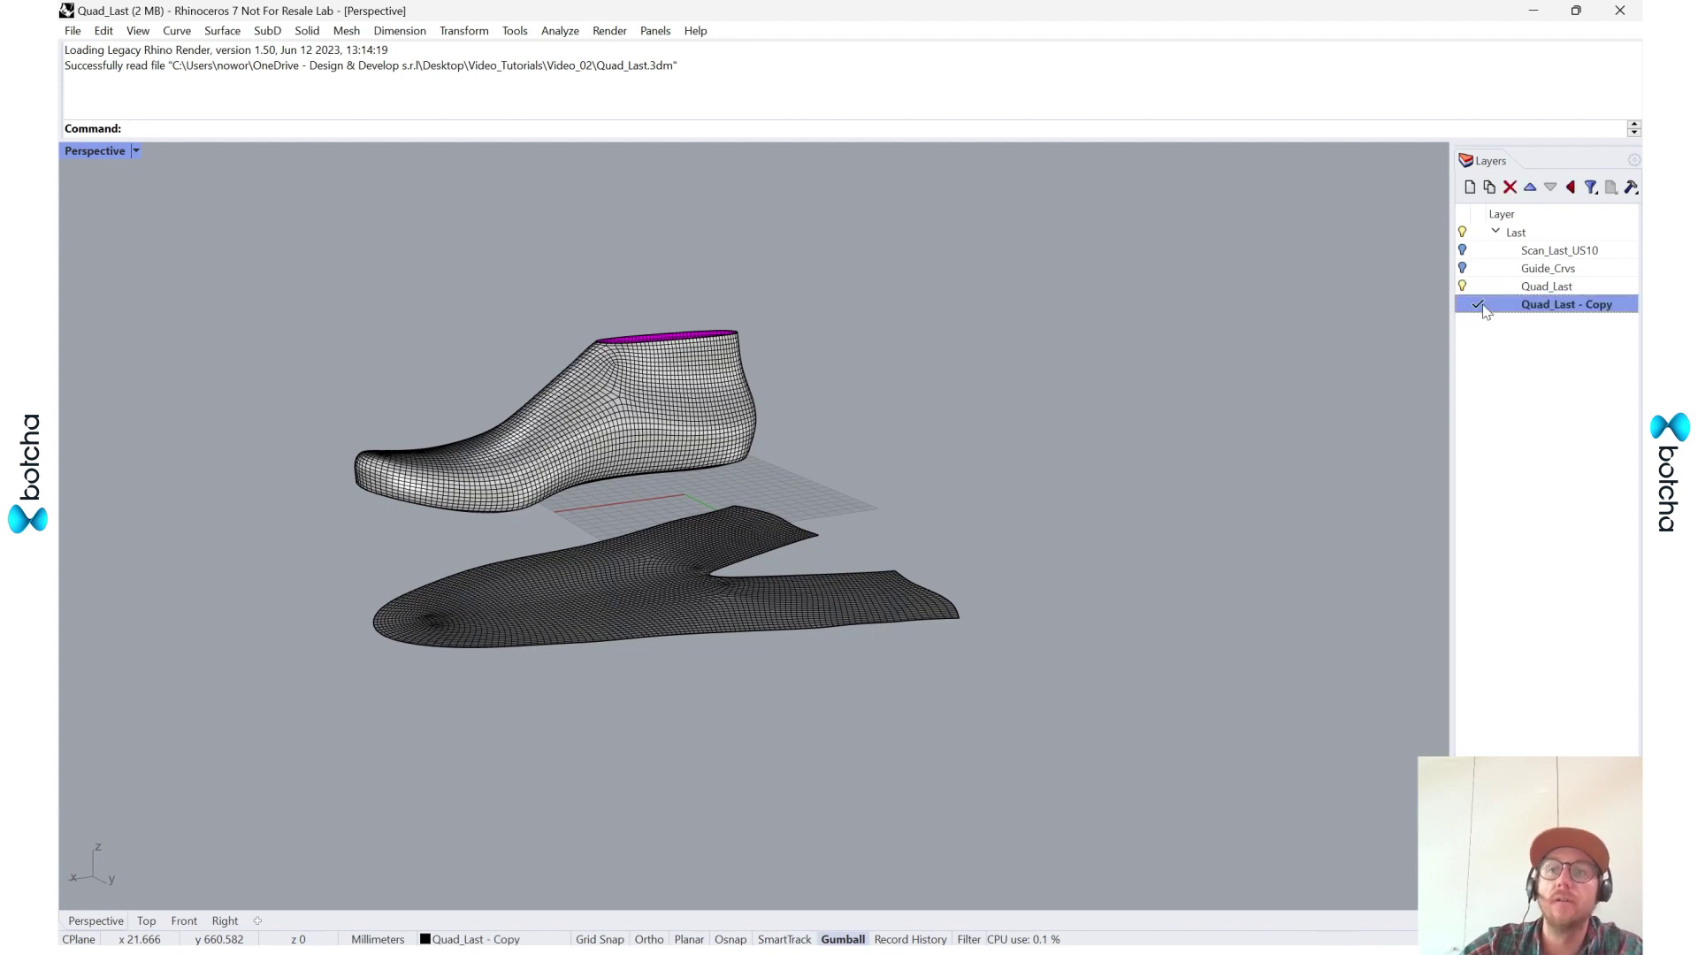
- Rename the copied layer as Mod_Quad_Last
click(1533, 306)
text(Mod)
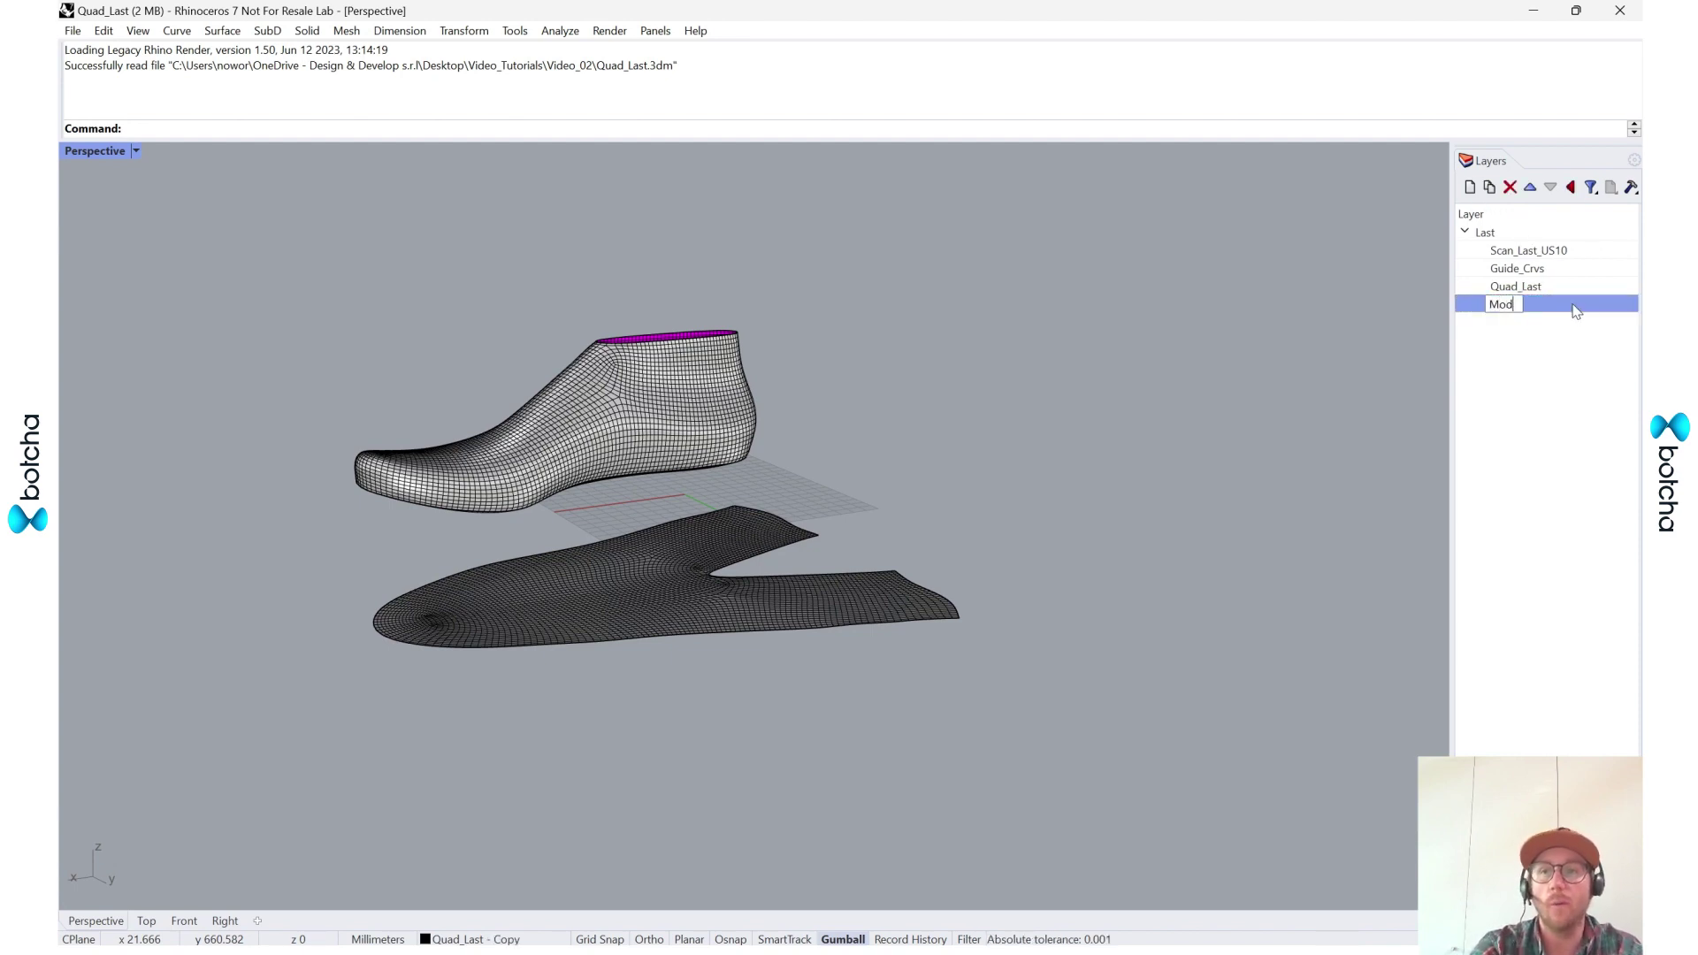
text(_Quad)
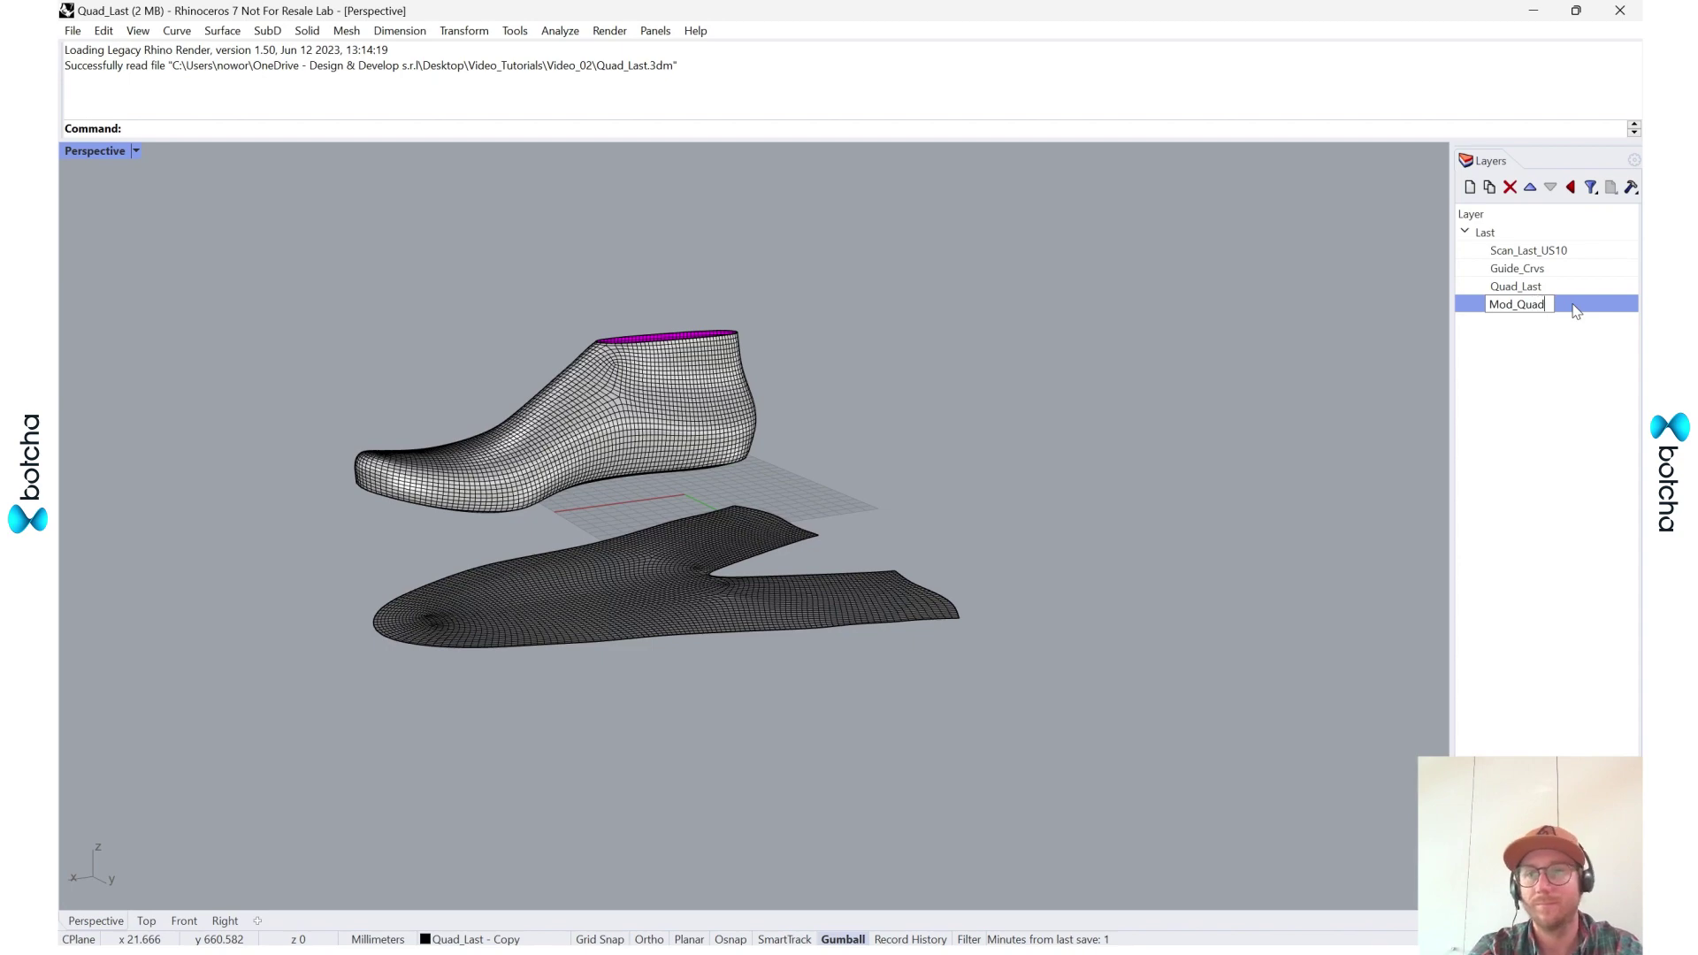
text(_L)
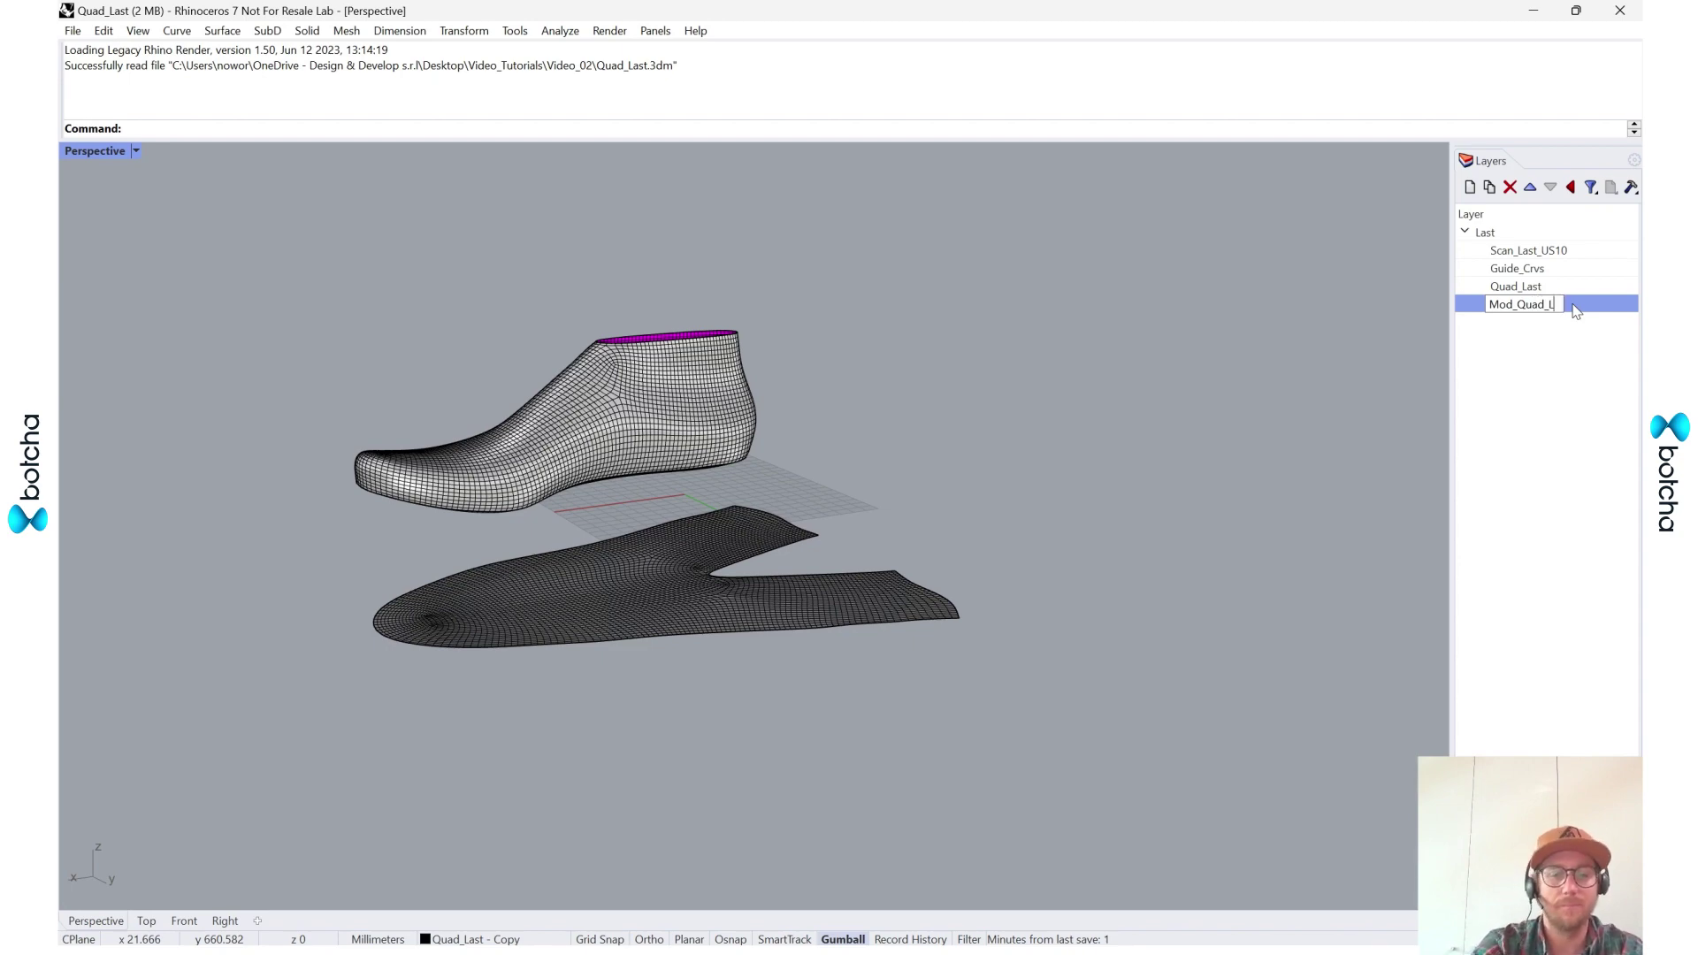
text(ast)
key(Return)
- Turn off the Quad_Last layer and hide the flattened pattern mesh on the Mod_Quad_Last layer
right_drag(964, 447, 871, 568)
shift+right_drag(944, 652, 957, 562)
click(909, 625)
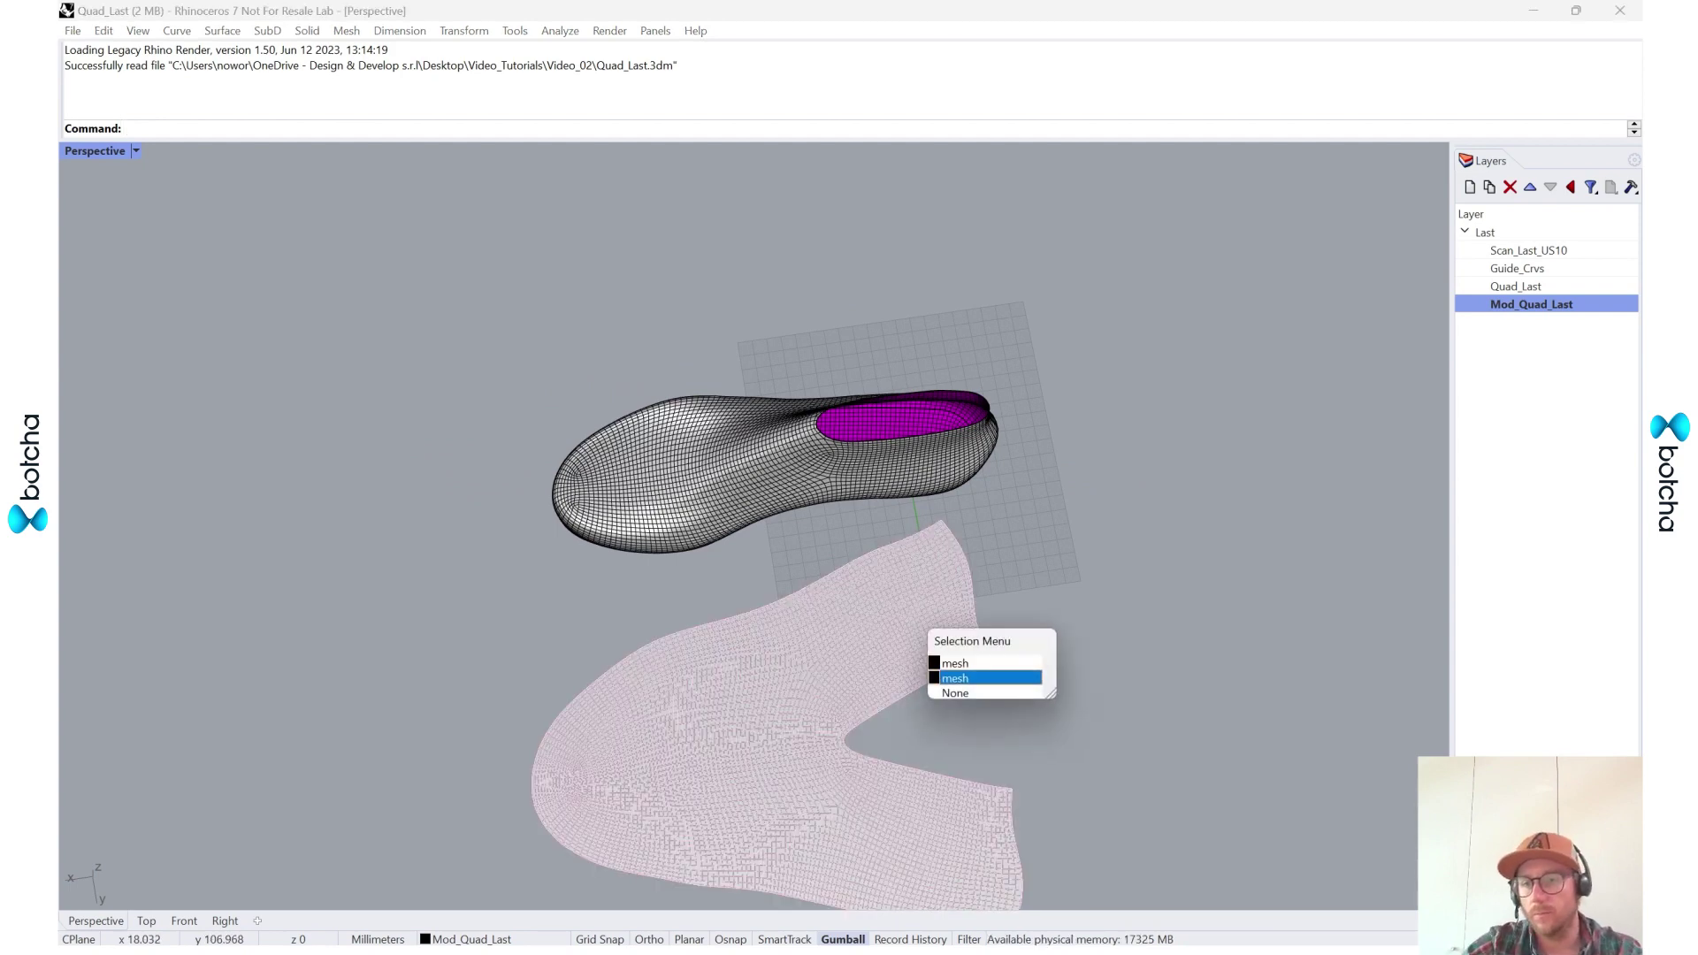
key(Escape)
shift+right_drag(1061, 708, 1047, 693)
scroll(1546, 274, left, 1)
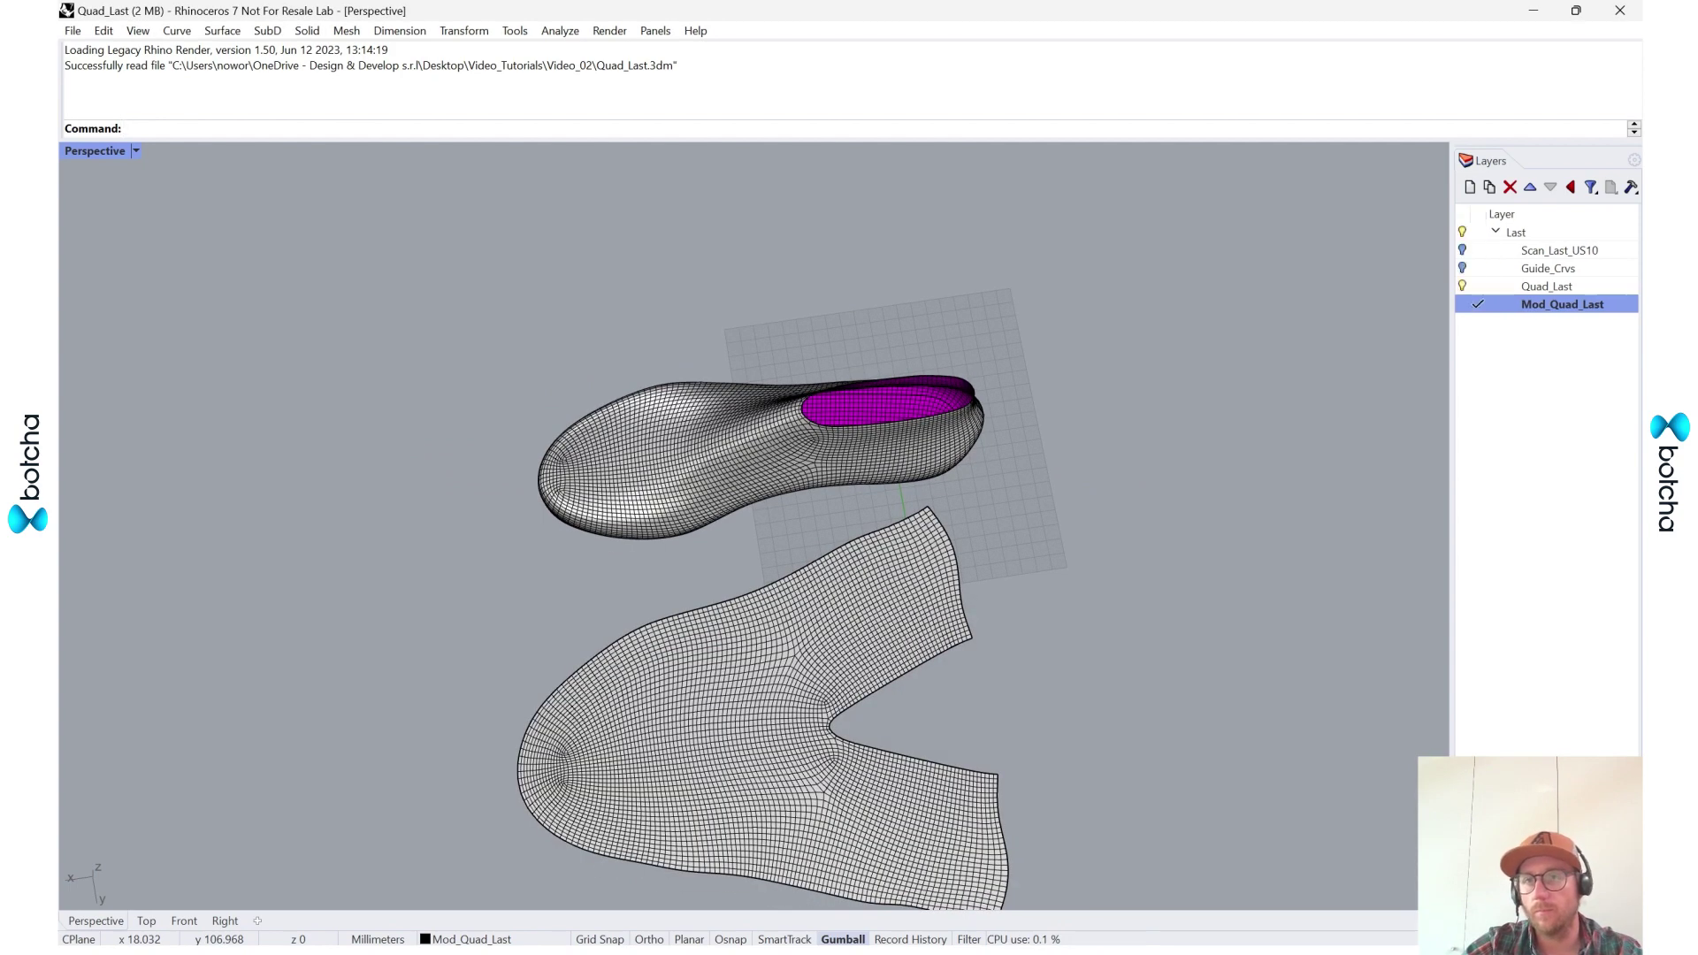
click(1463, 285)
click(958, 595)
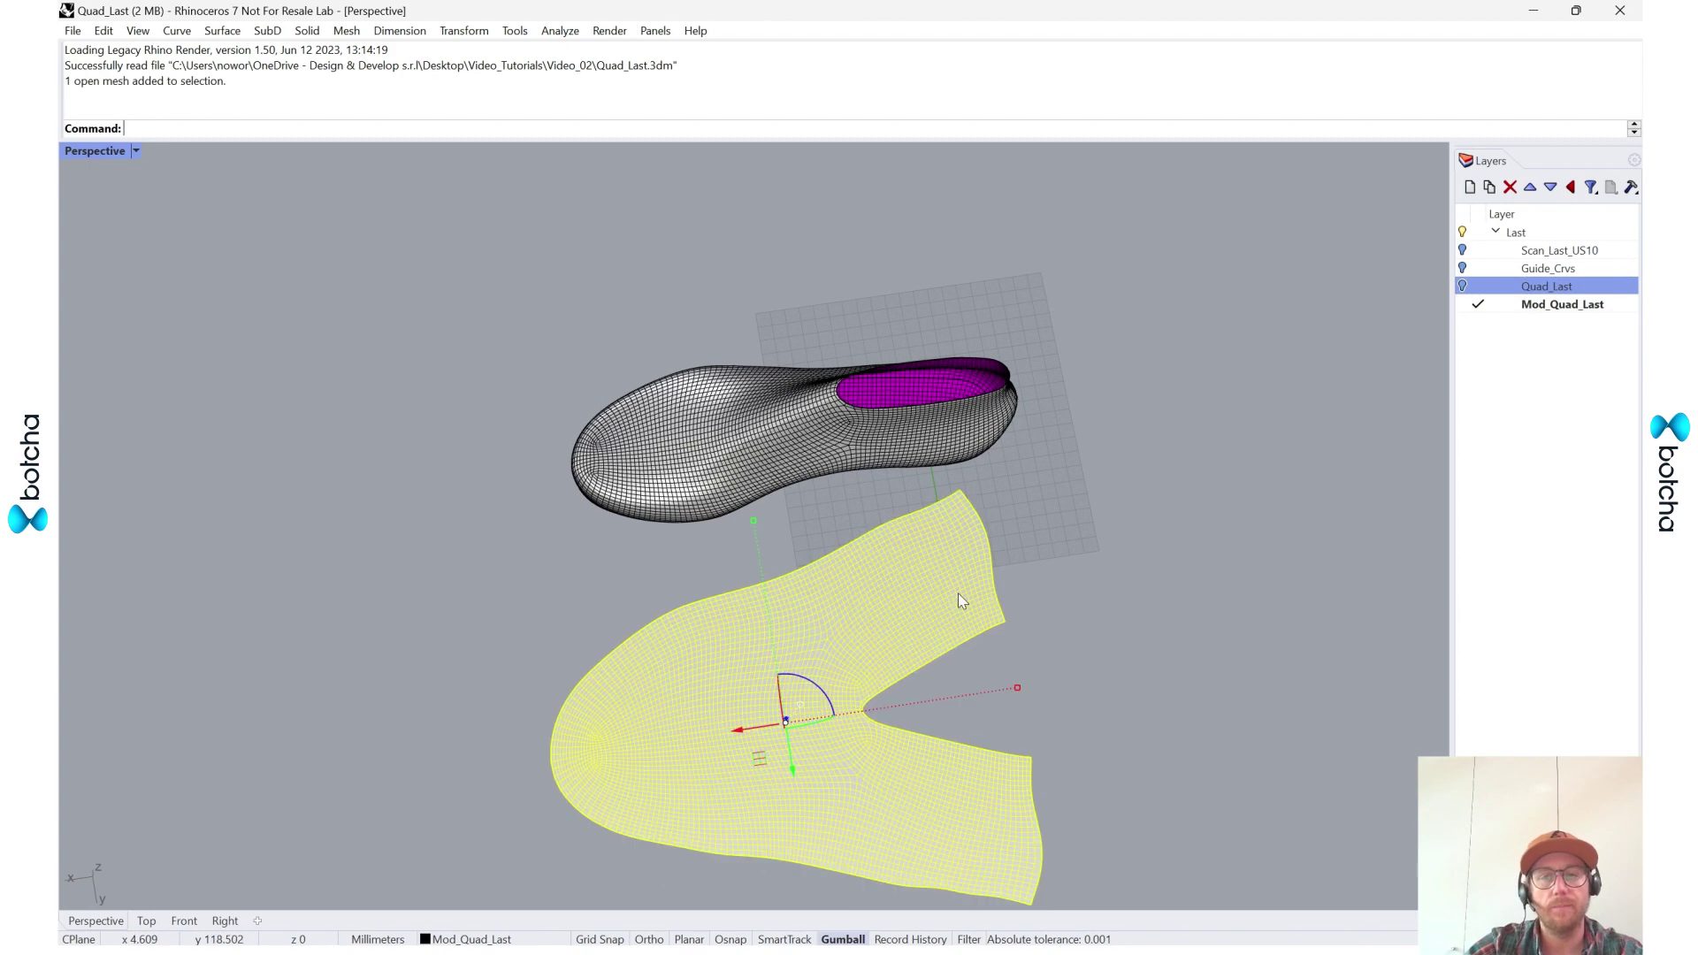
text(Hide)
key(Return)
- Select all visible meshes of the shoe last and join them into one mesh
right_drag(959, 595, 1049, 527)
click(929, 371)
right_drag(926, 366, 1027, 409)
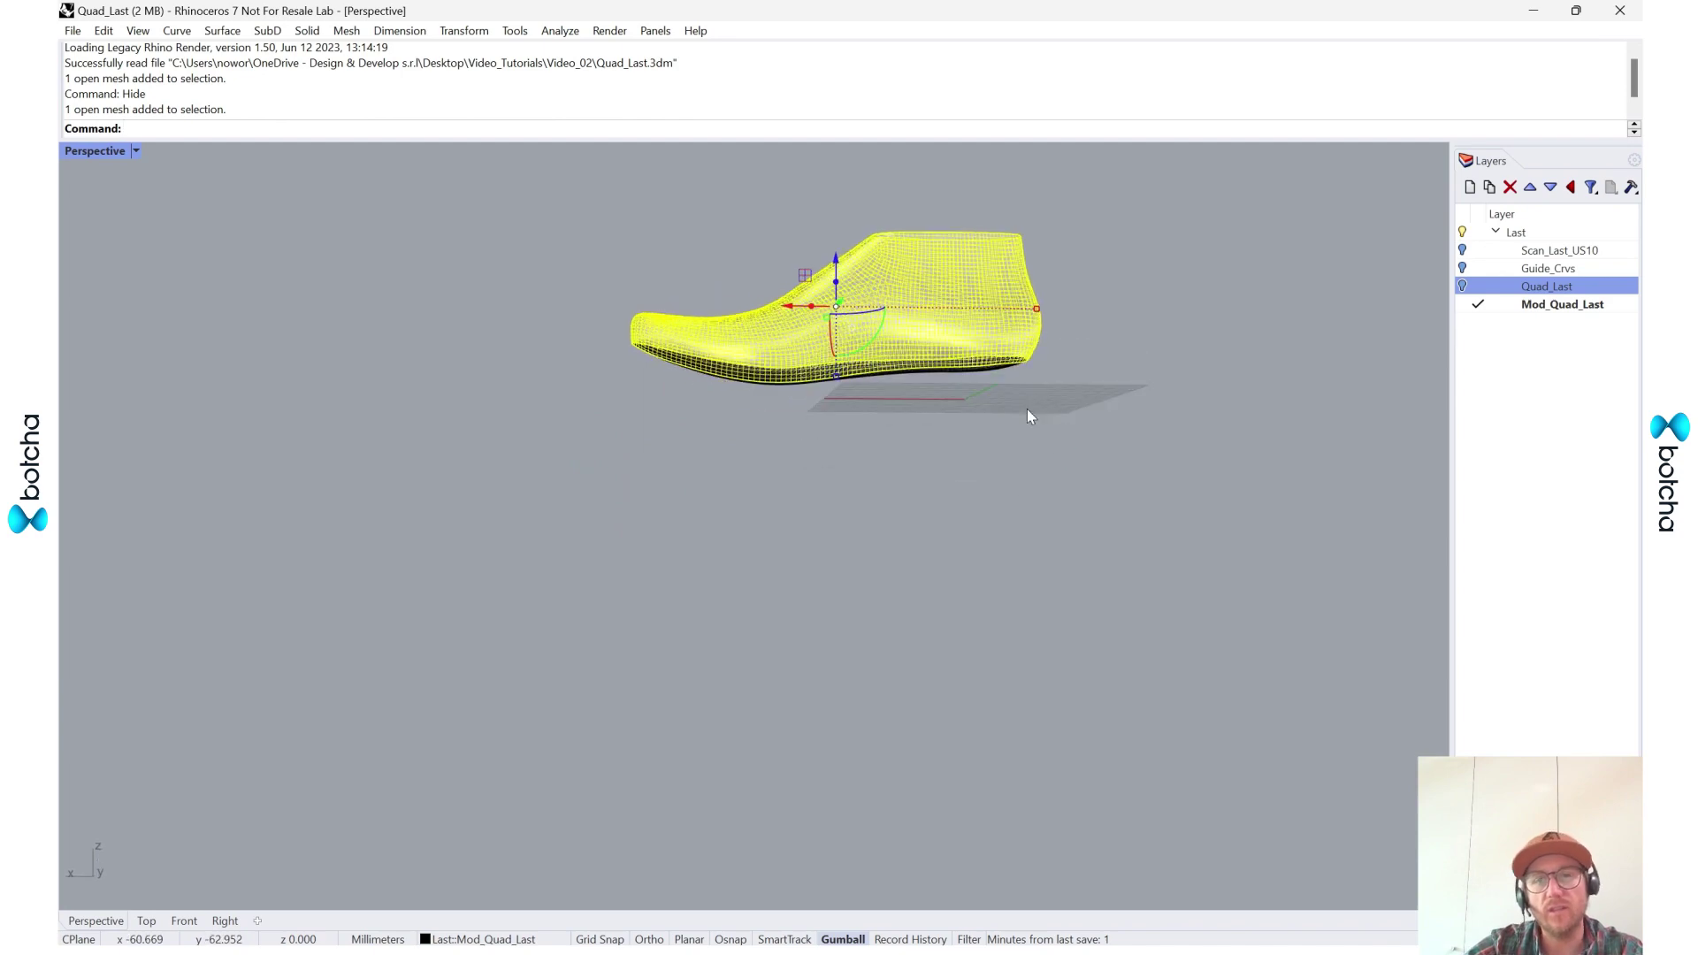
click(1027, 408)
key(ctrl+a)
right_drag(1088, 336, 1079, 374)
text(Join)
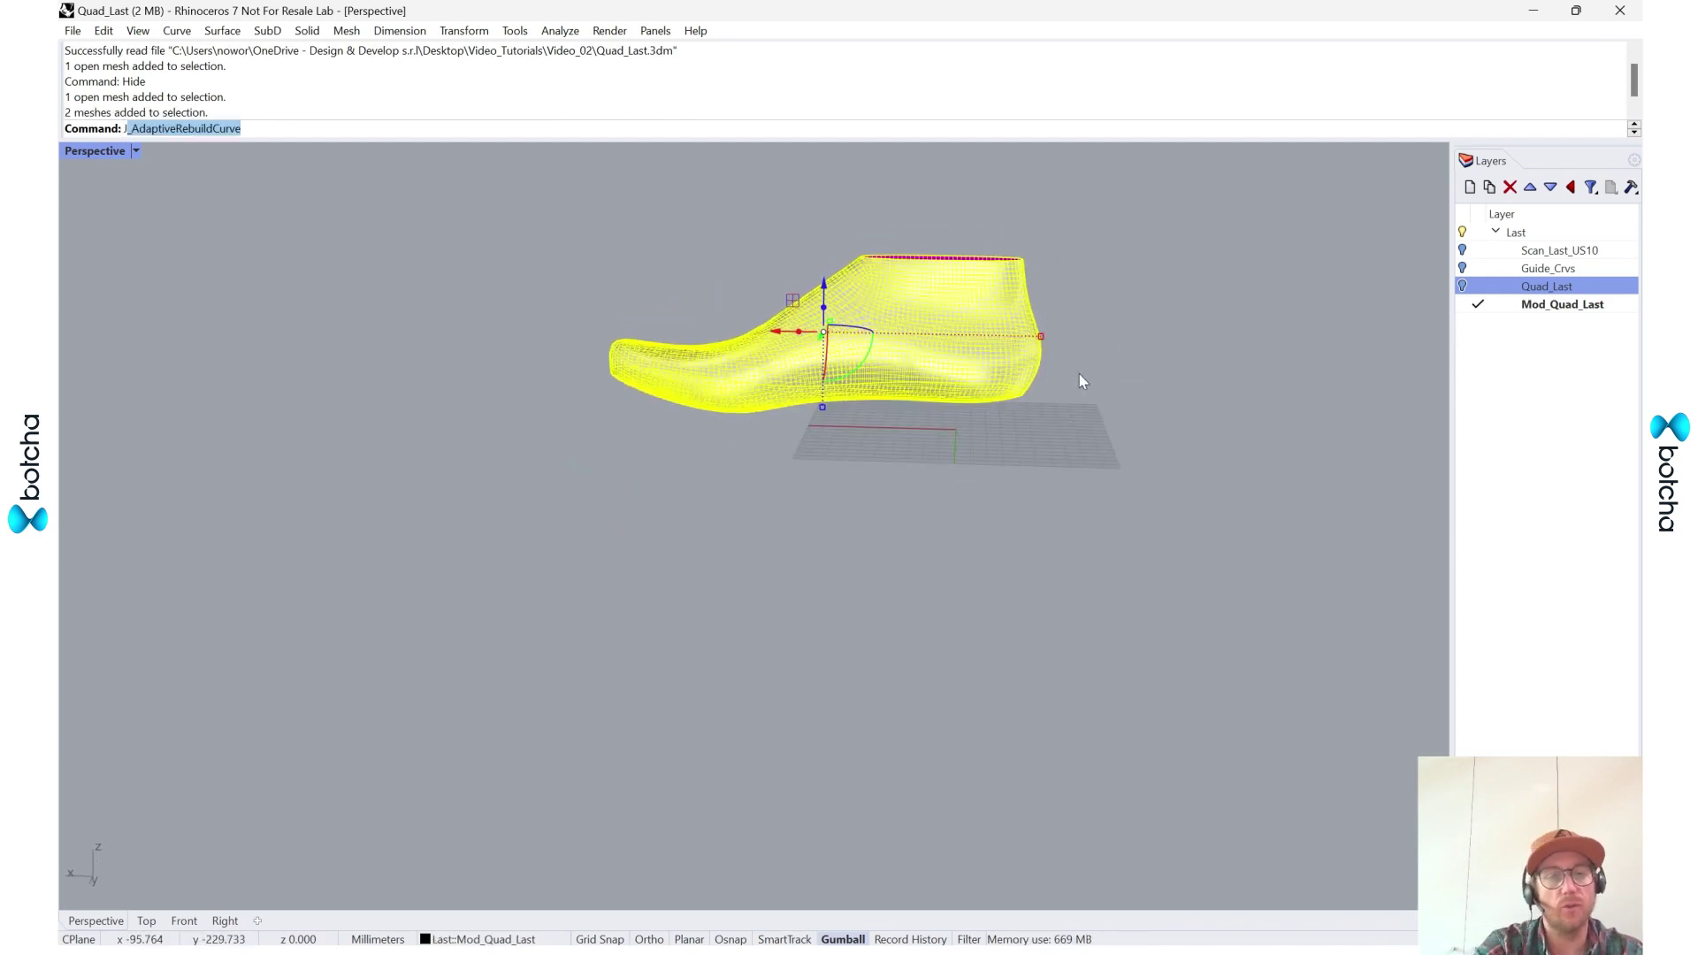
key(Return)
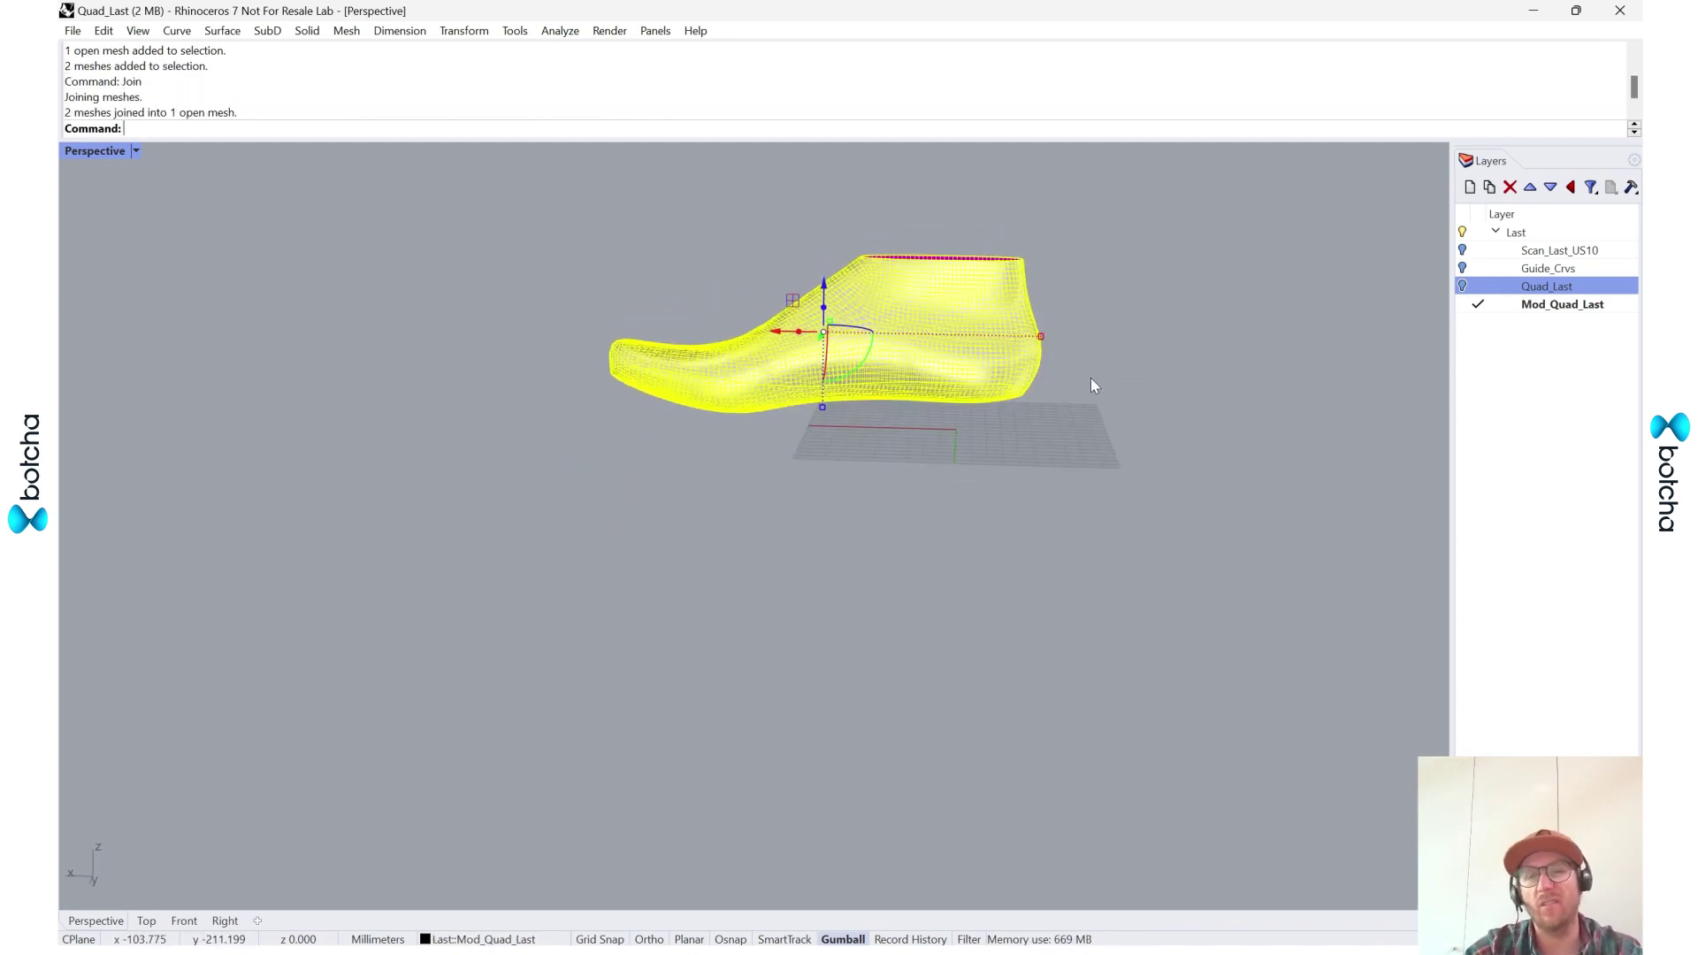
click(1090, 378)
right_drag(1090, 378, 964, 301)
scroll(964, 301, up, 5)
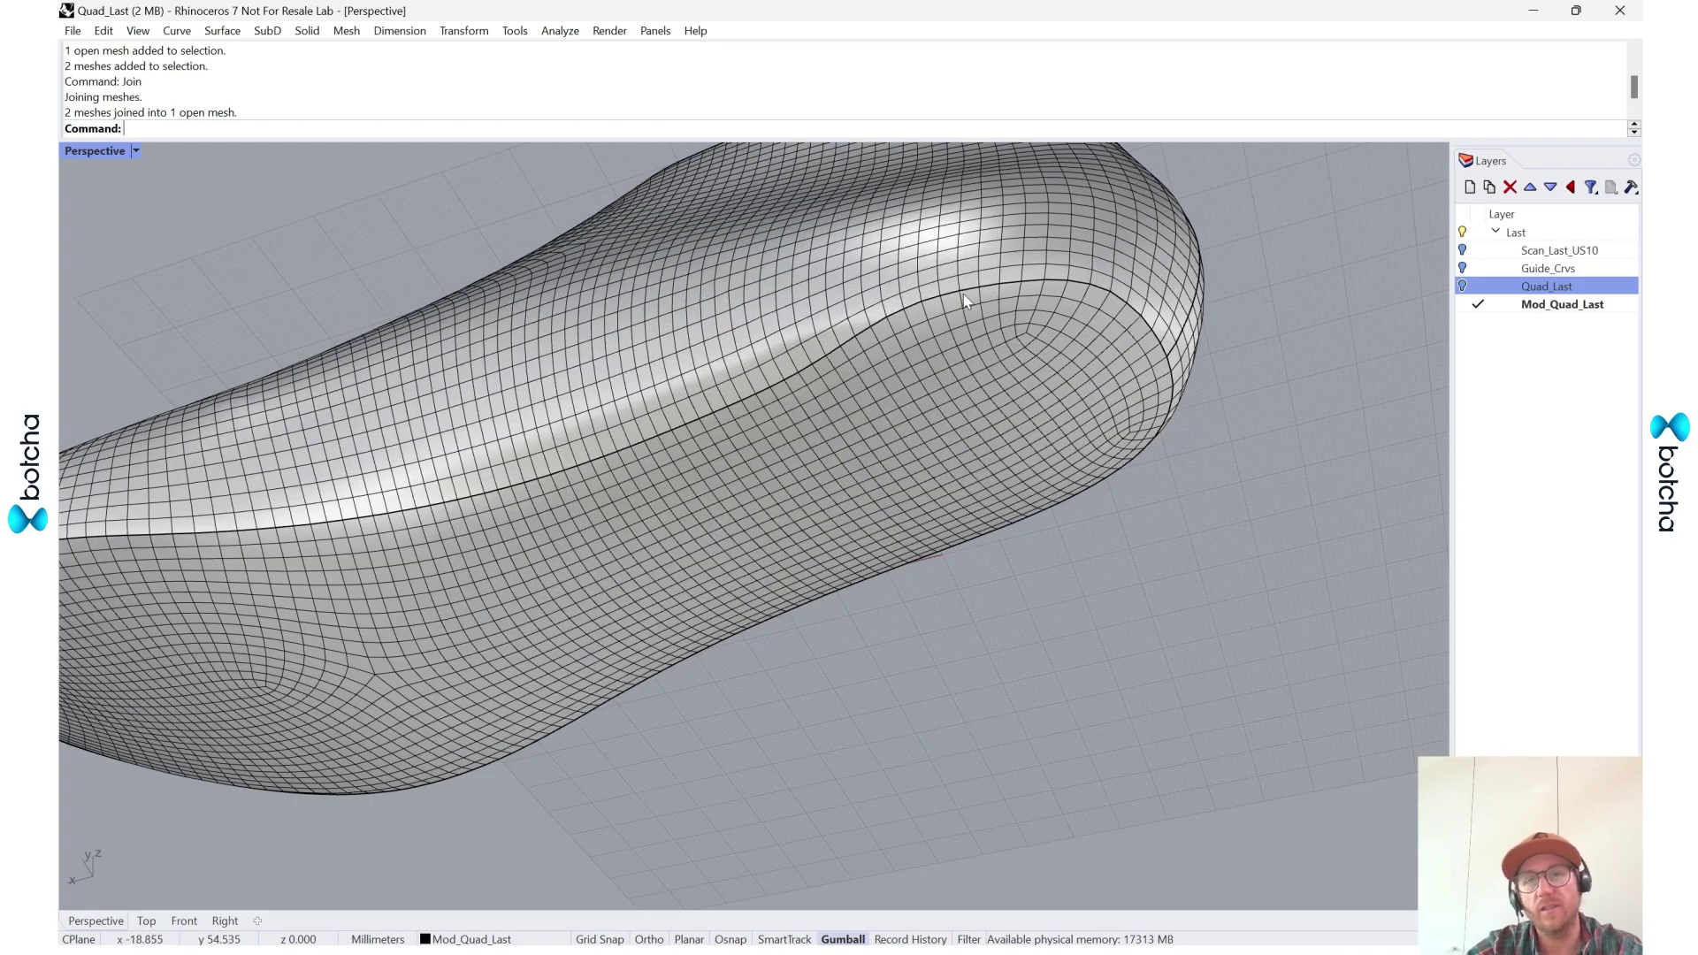
right_drag(1289, 356, 959, 575)
- Create a bounding-box Cage around the joined last in World coordinates, with point count 4 and degree 3 in X, Y and Z
click(770, 549)
scroll(894, 607, down, 8)
right_drag(1063, 734, 937, 633)
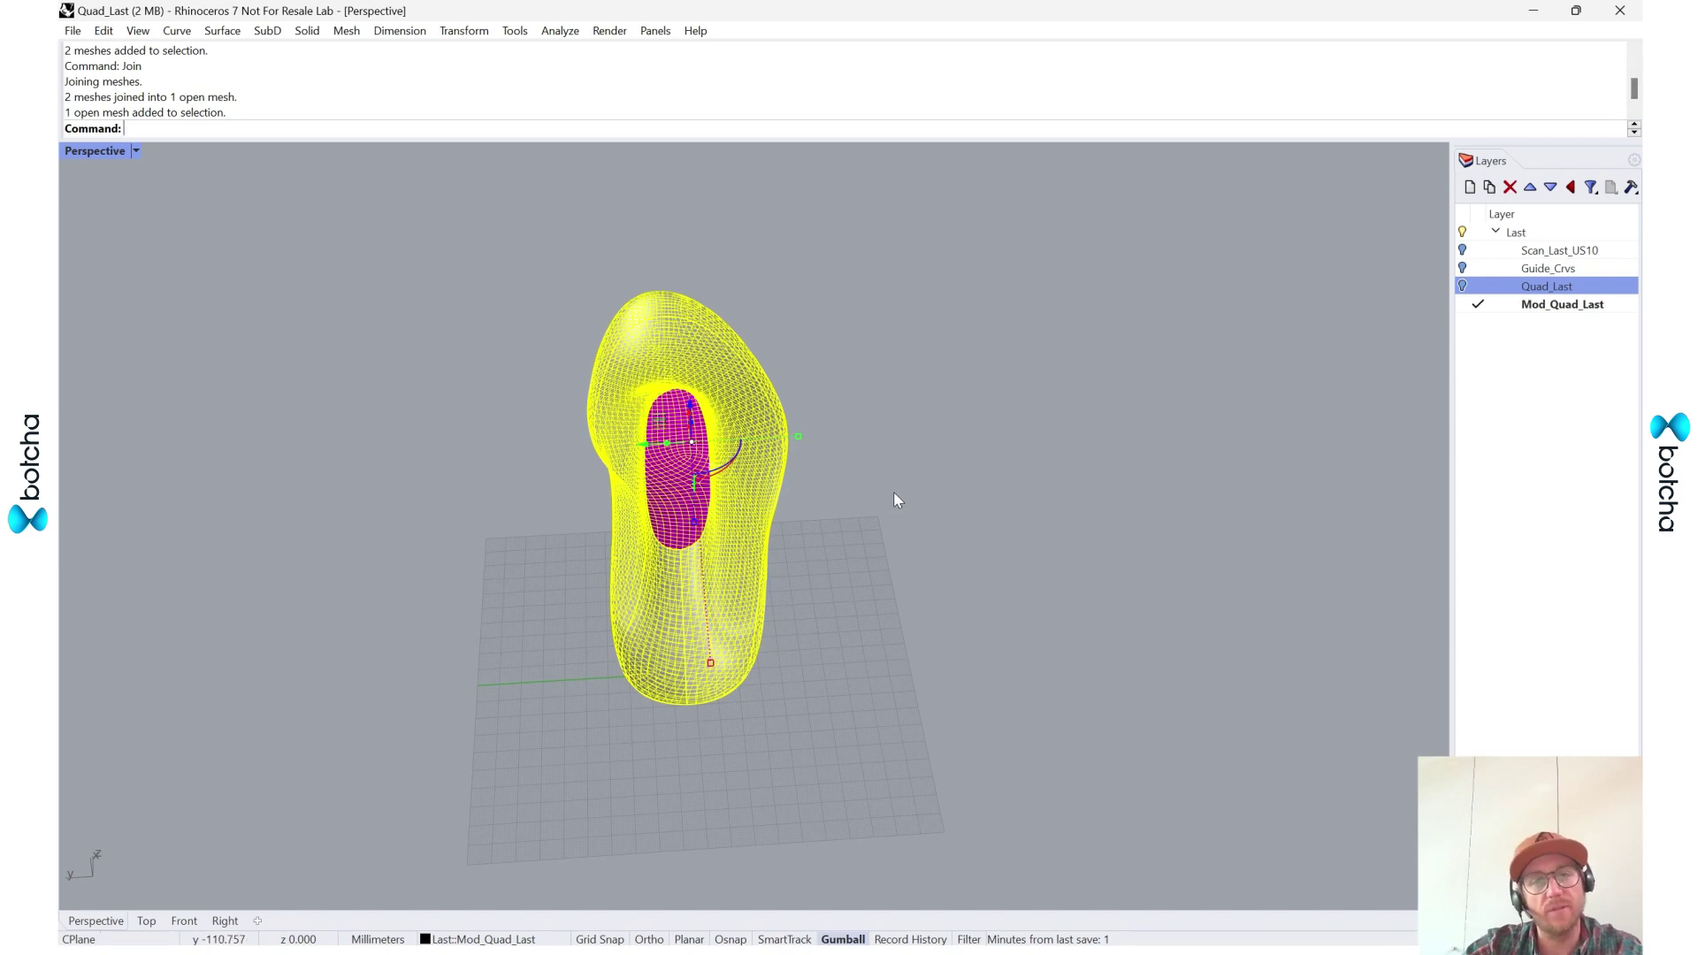
right_drag(894, 493, 958, 562)
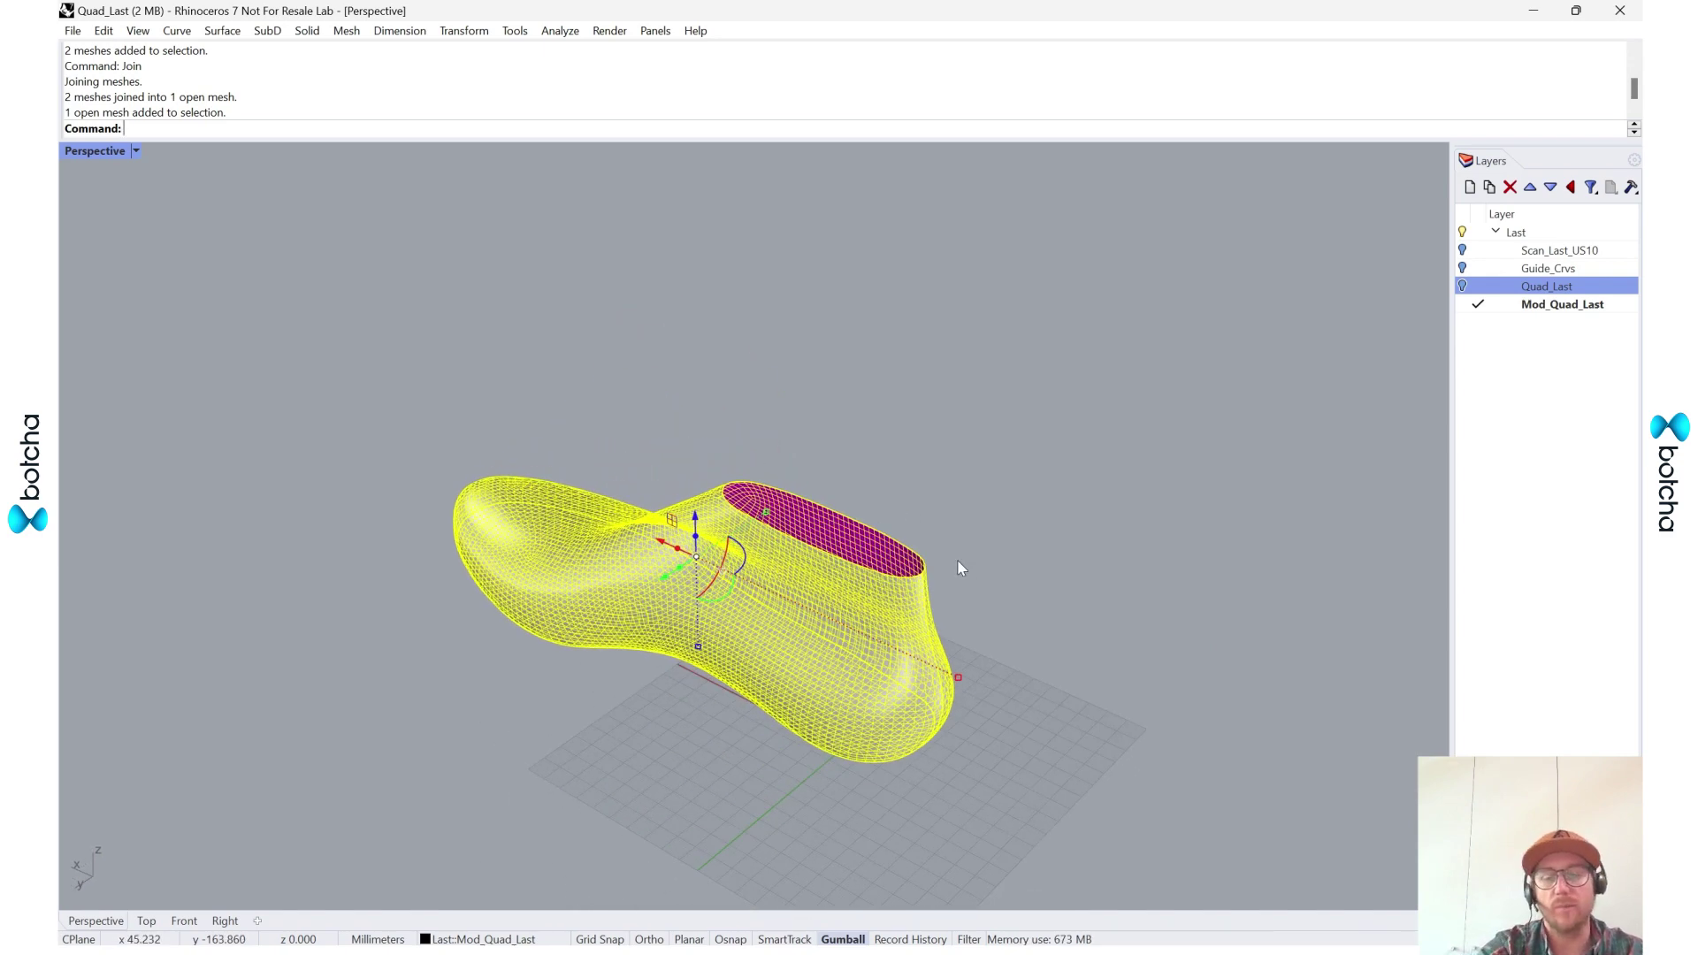
text(Cag)
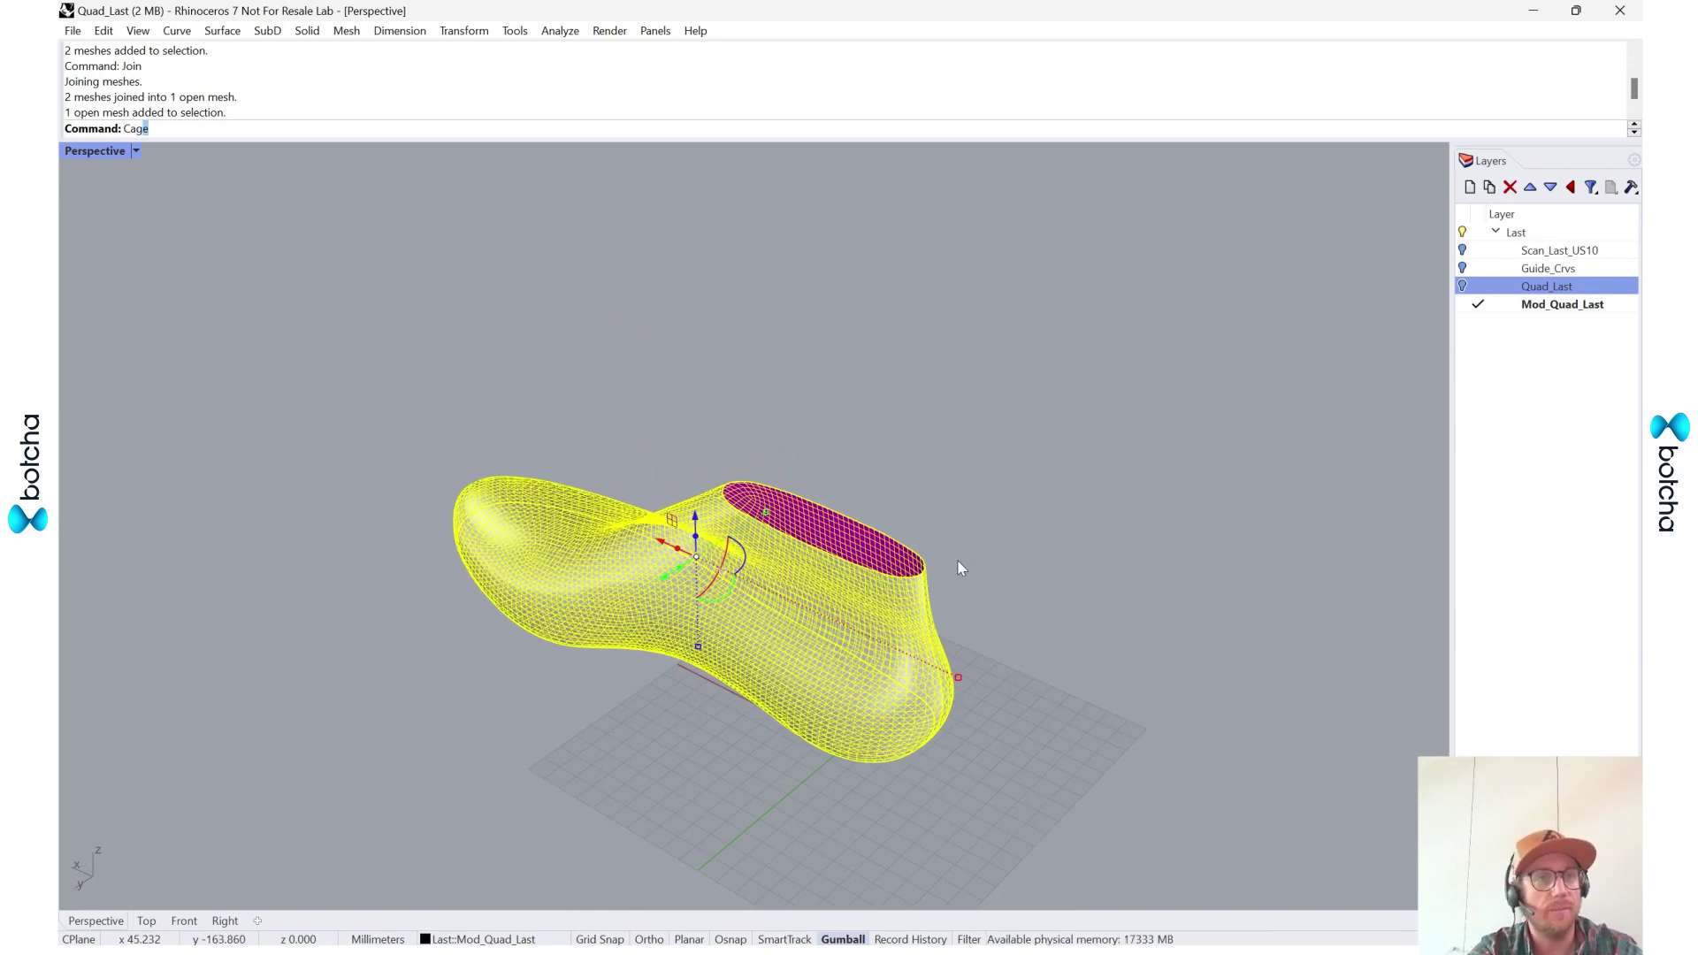
text(e)
key(Return)
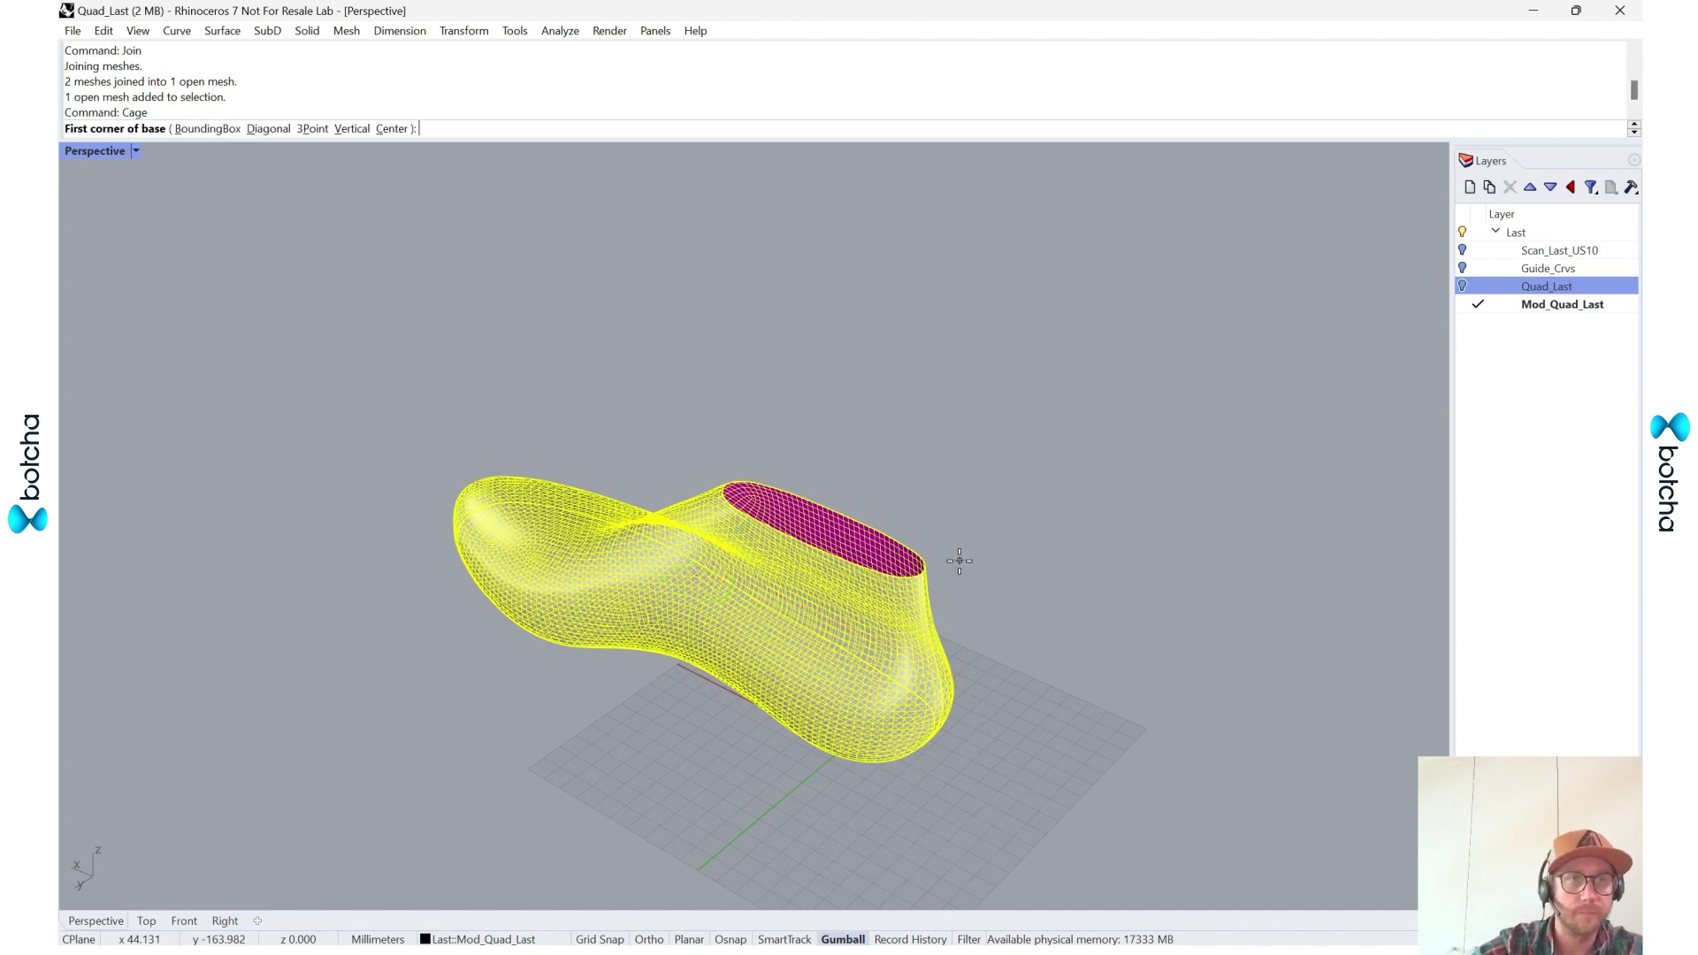
click(210, 129)
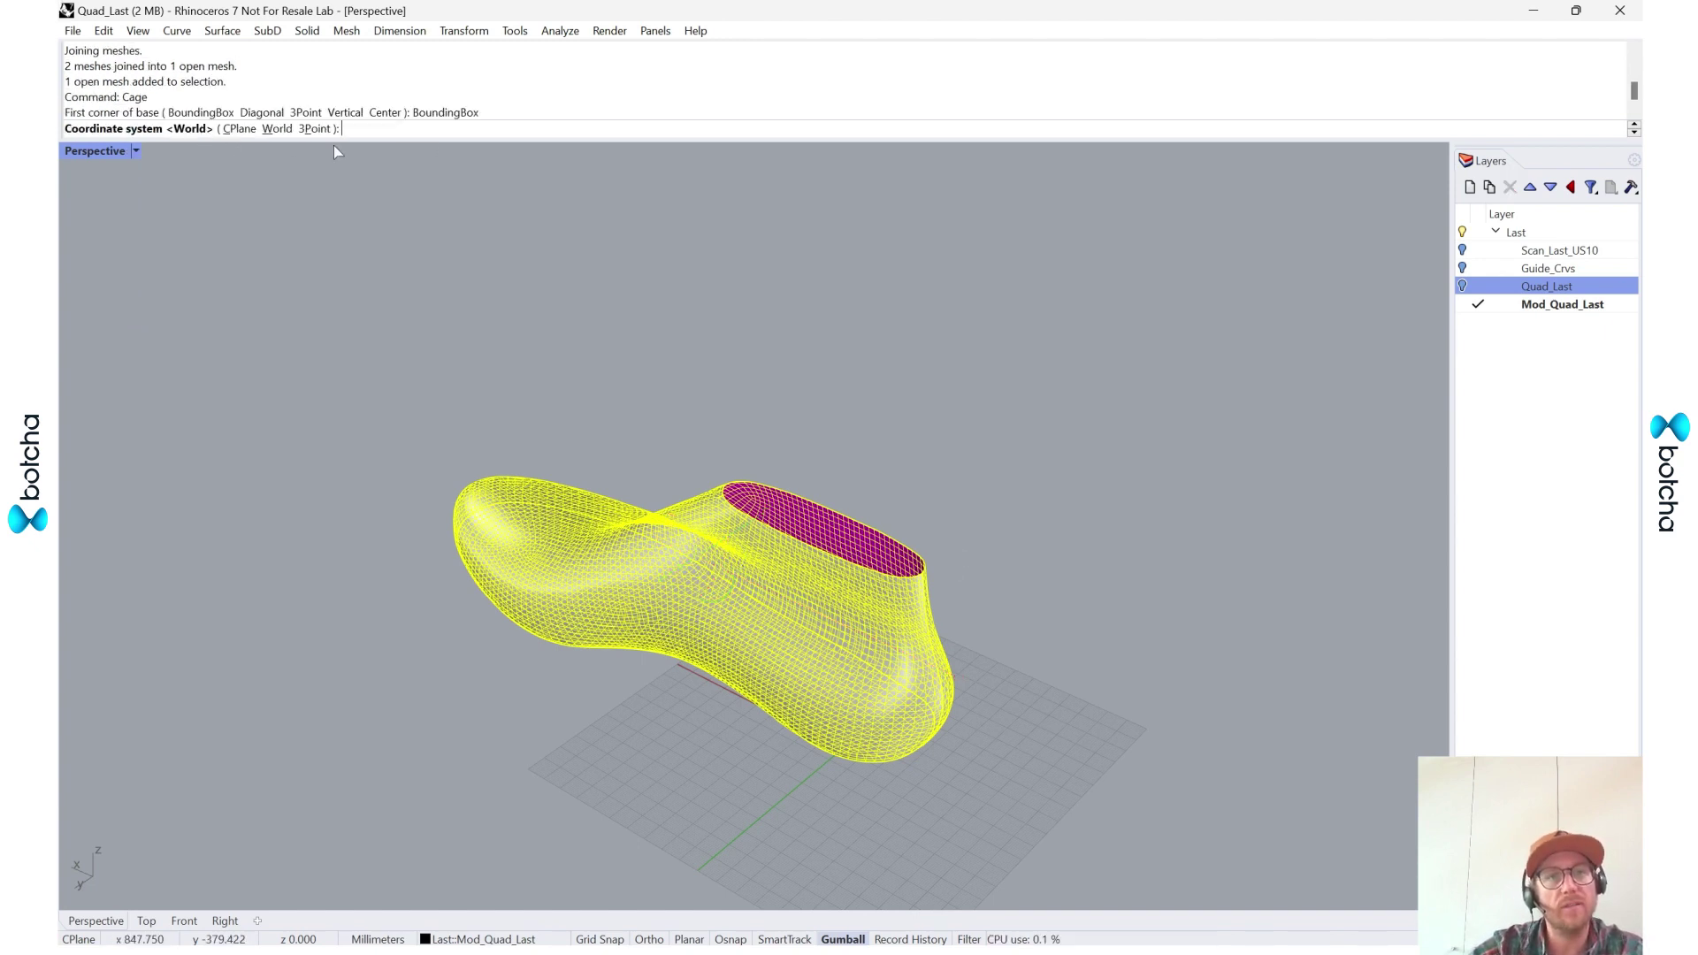
click(280, 130)
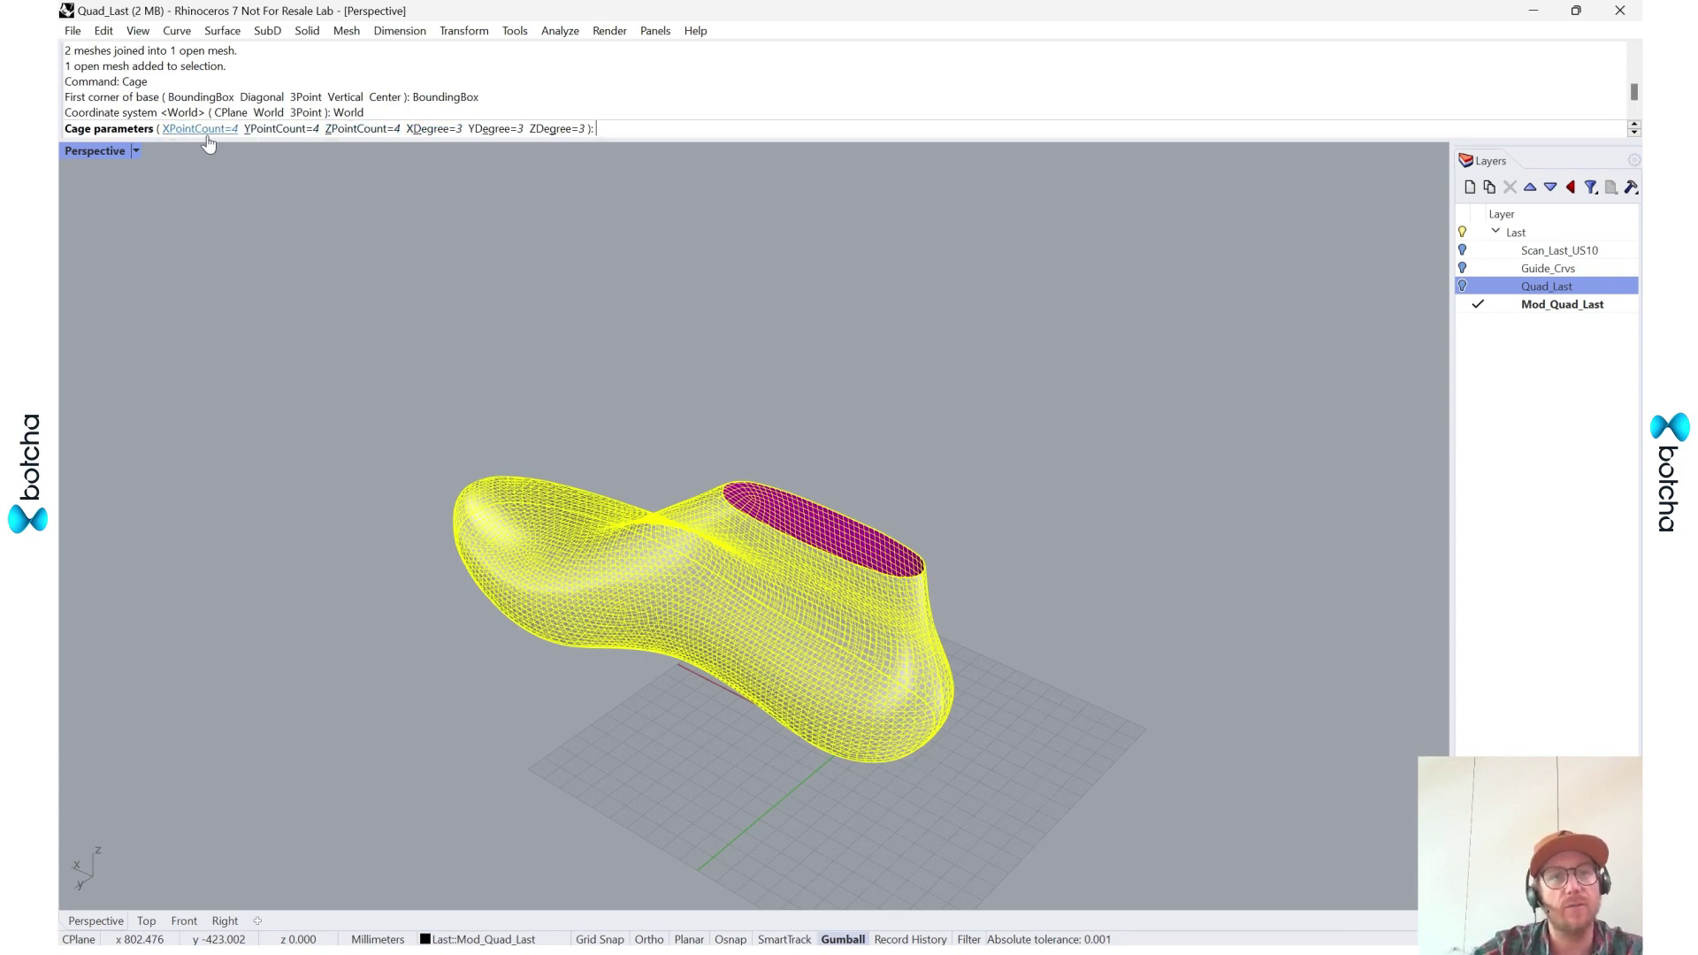
key(Return)
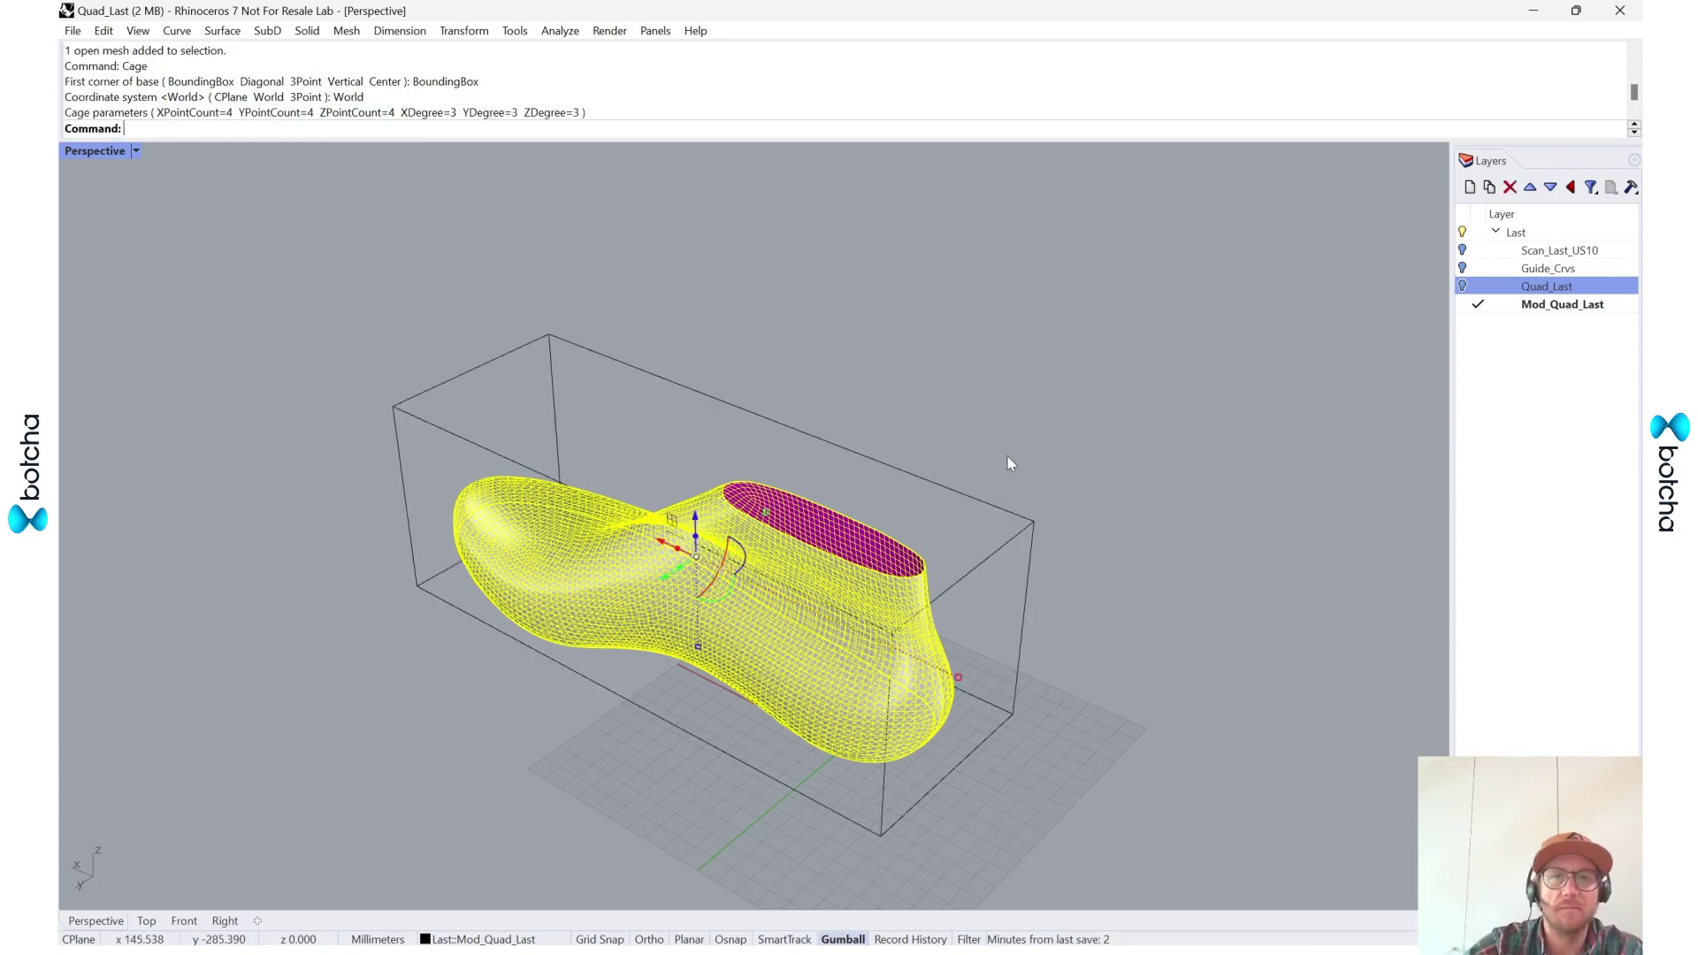
shift+right_drag(903, 632, 983, 589)
click(1092, 504)
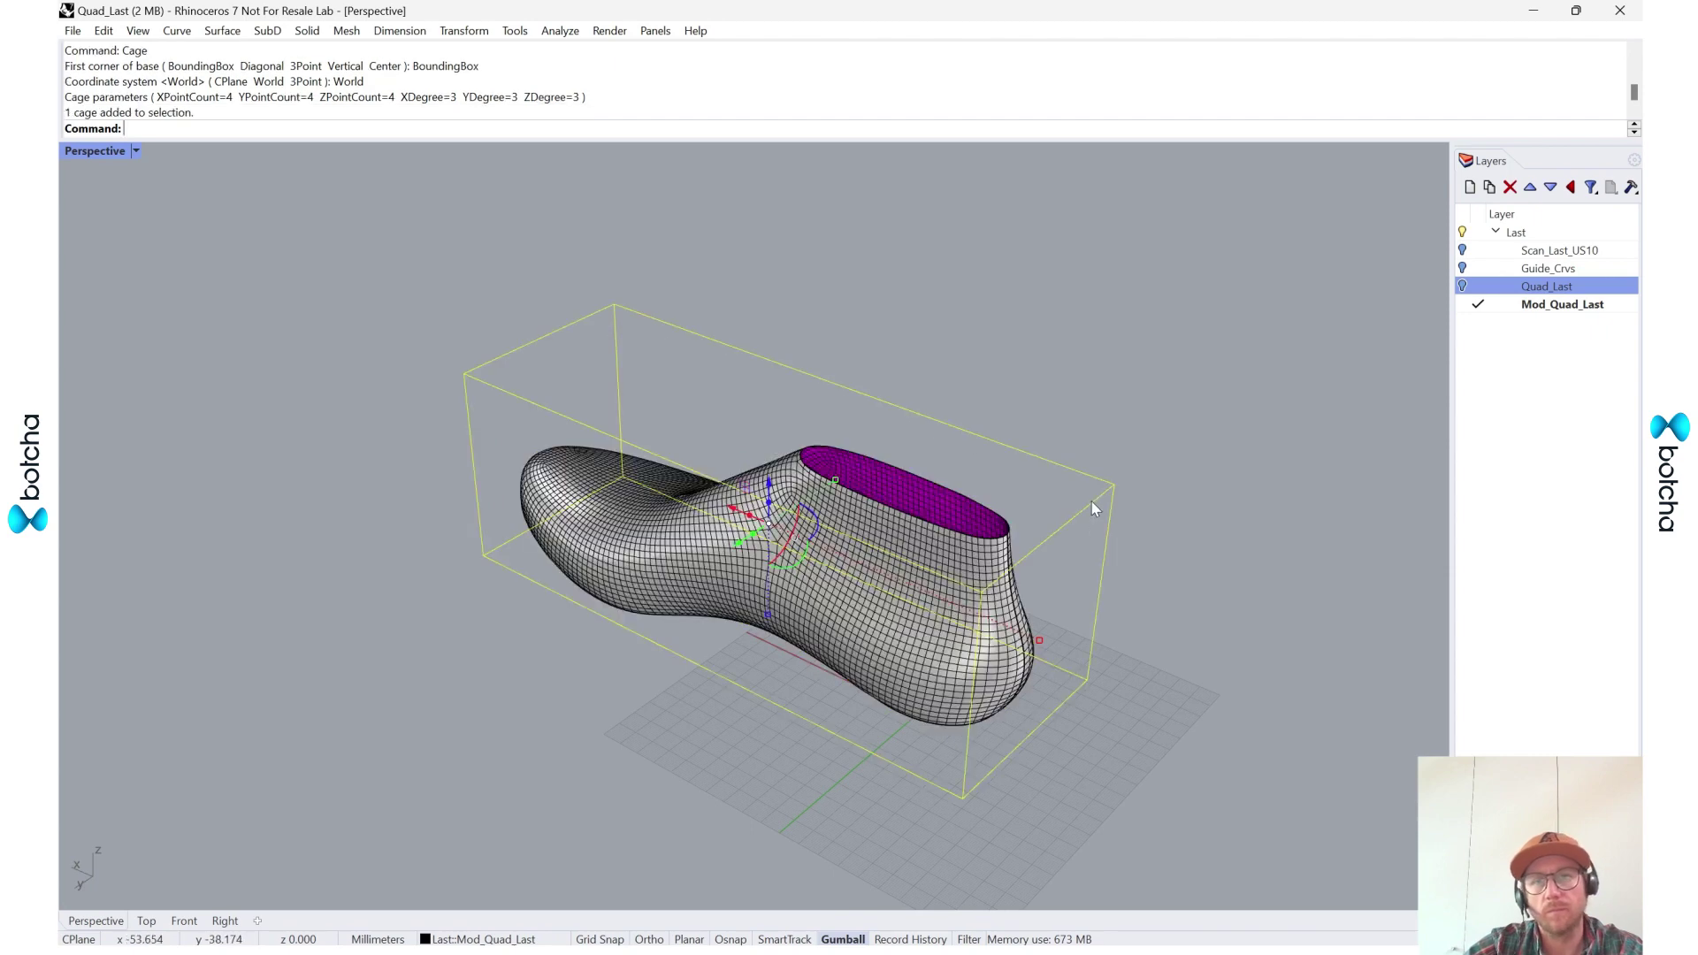
right_drag(1097, 509, 1190, 485)
click(1190, 485)
right_click(1190, 477)
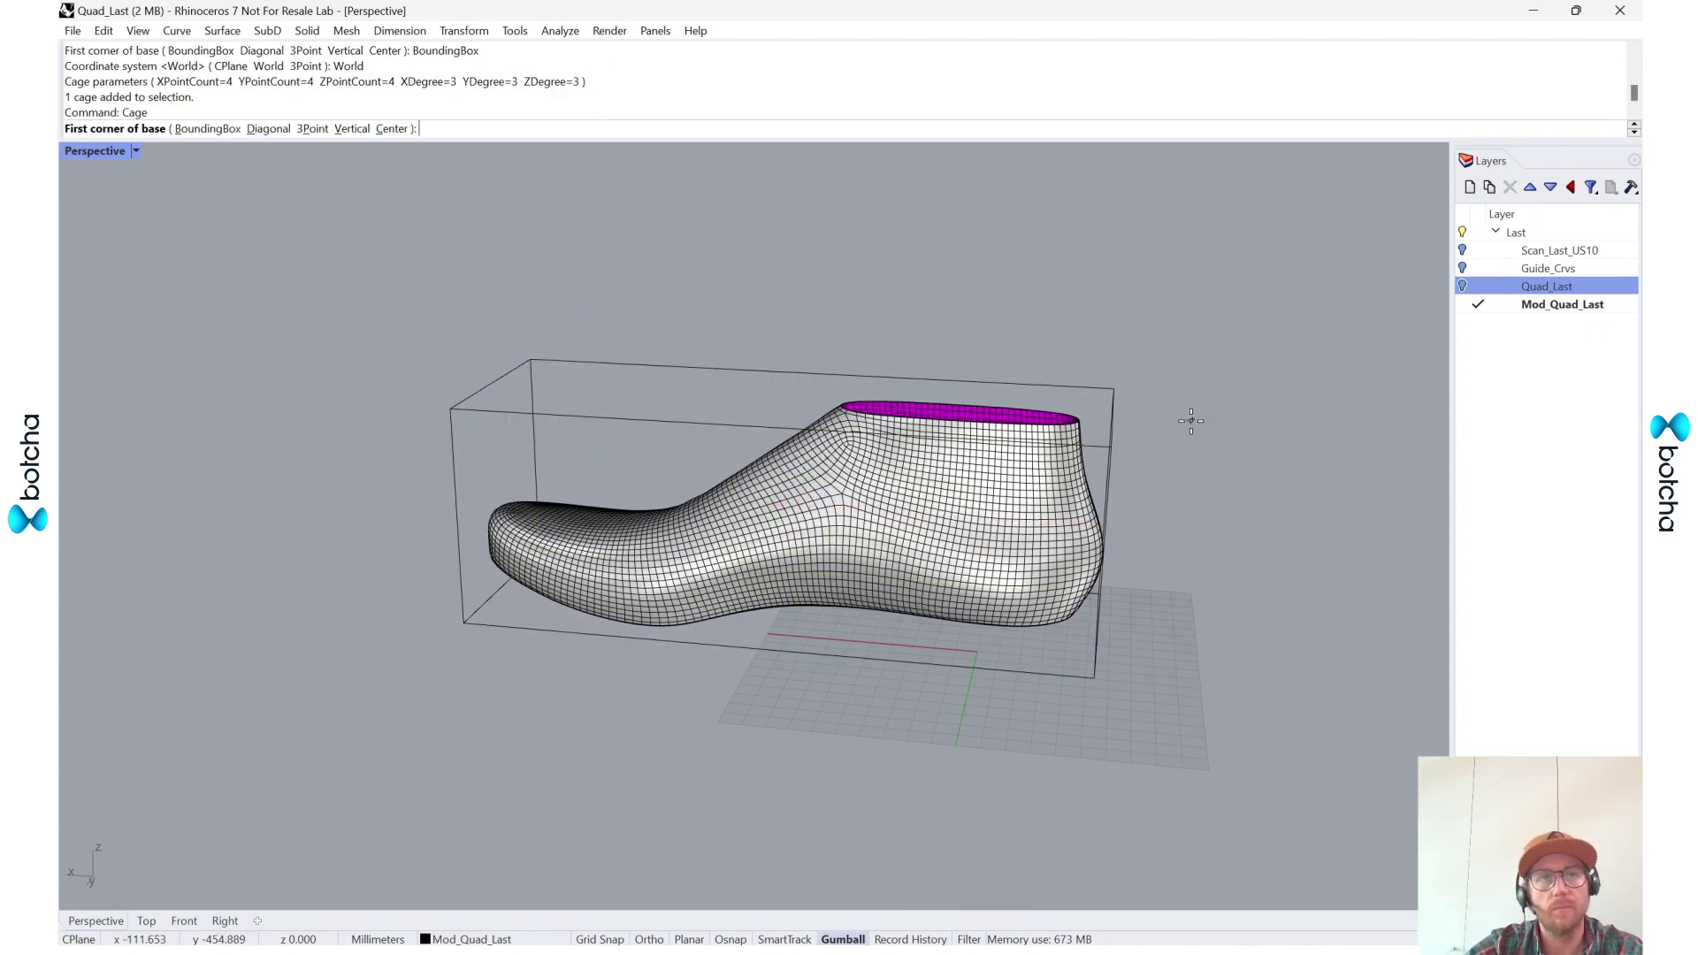
key(Escape)
- Turn on the control points of the cage around the last
click(1117, 414)
right_drag(1116, 414, 1225, 519)
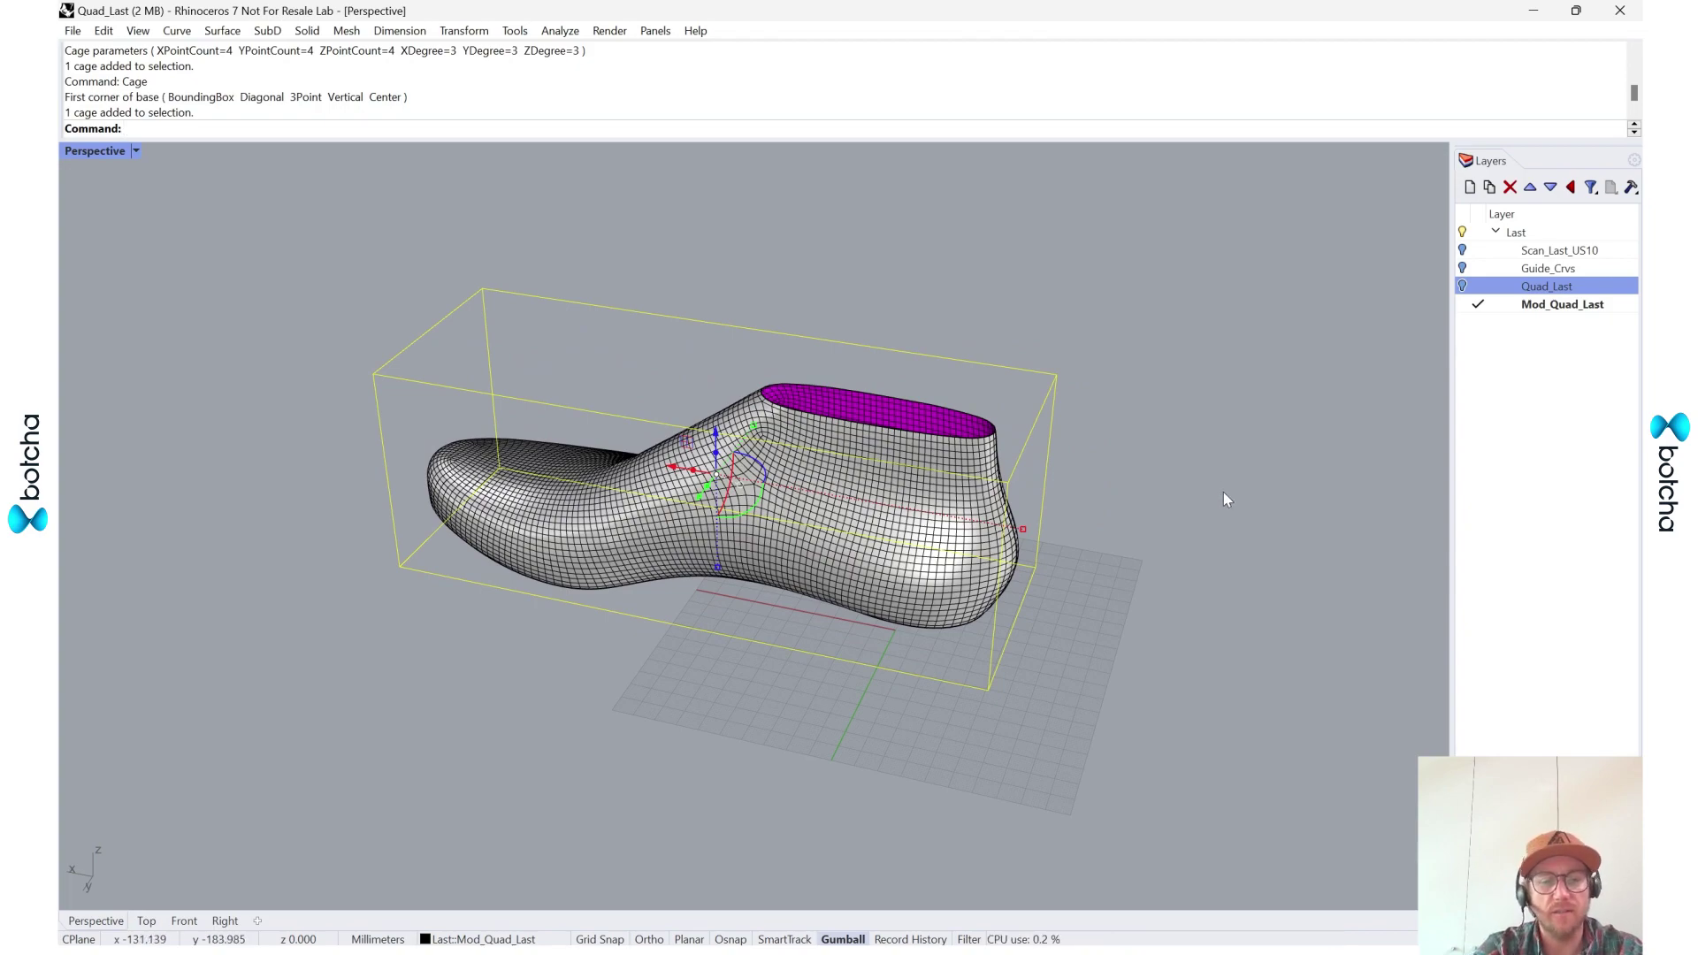
text(pointson)
key(Return)
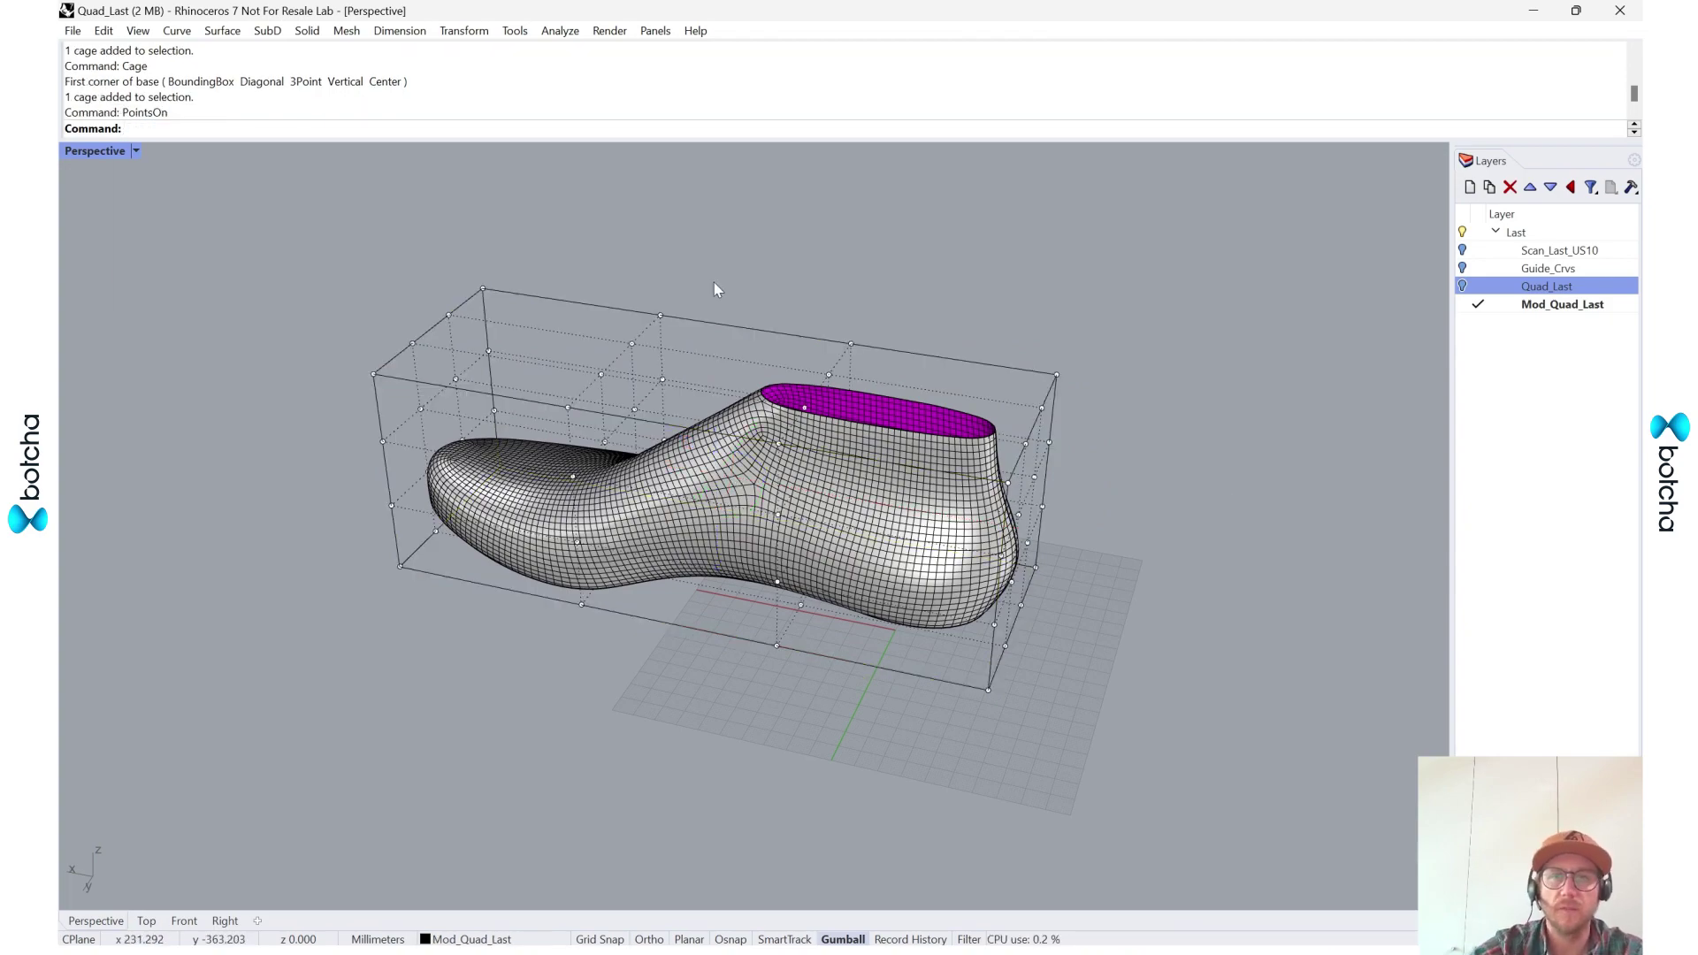
- Restore the four-viewport layout and frame the caged last closely in the Front and Top views
right_drag(717, 288, 904, 292)
scroll(912, 279, up, 5)
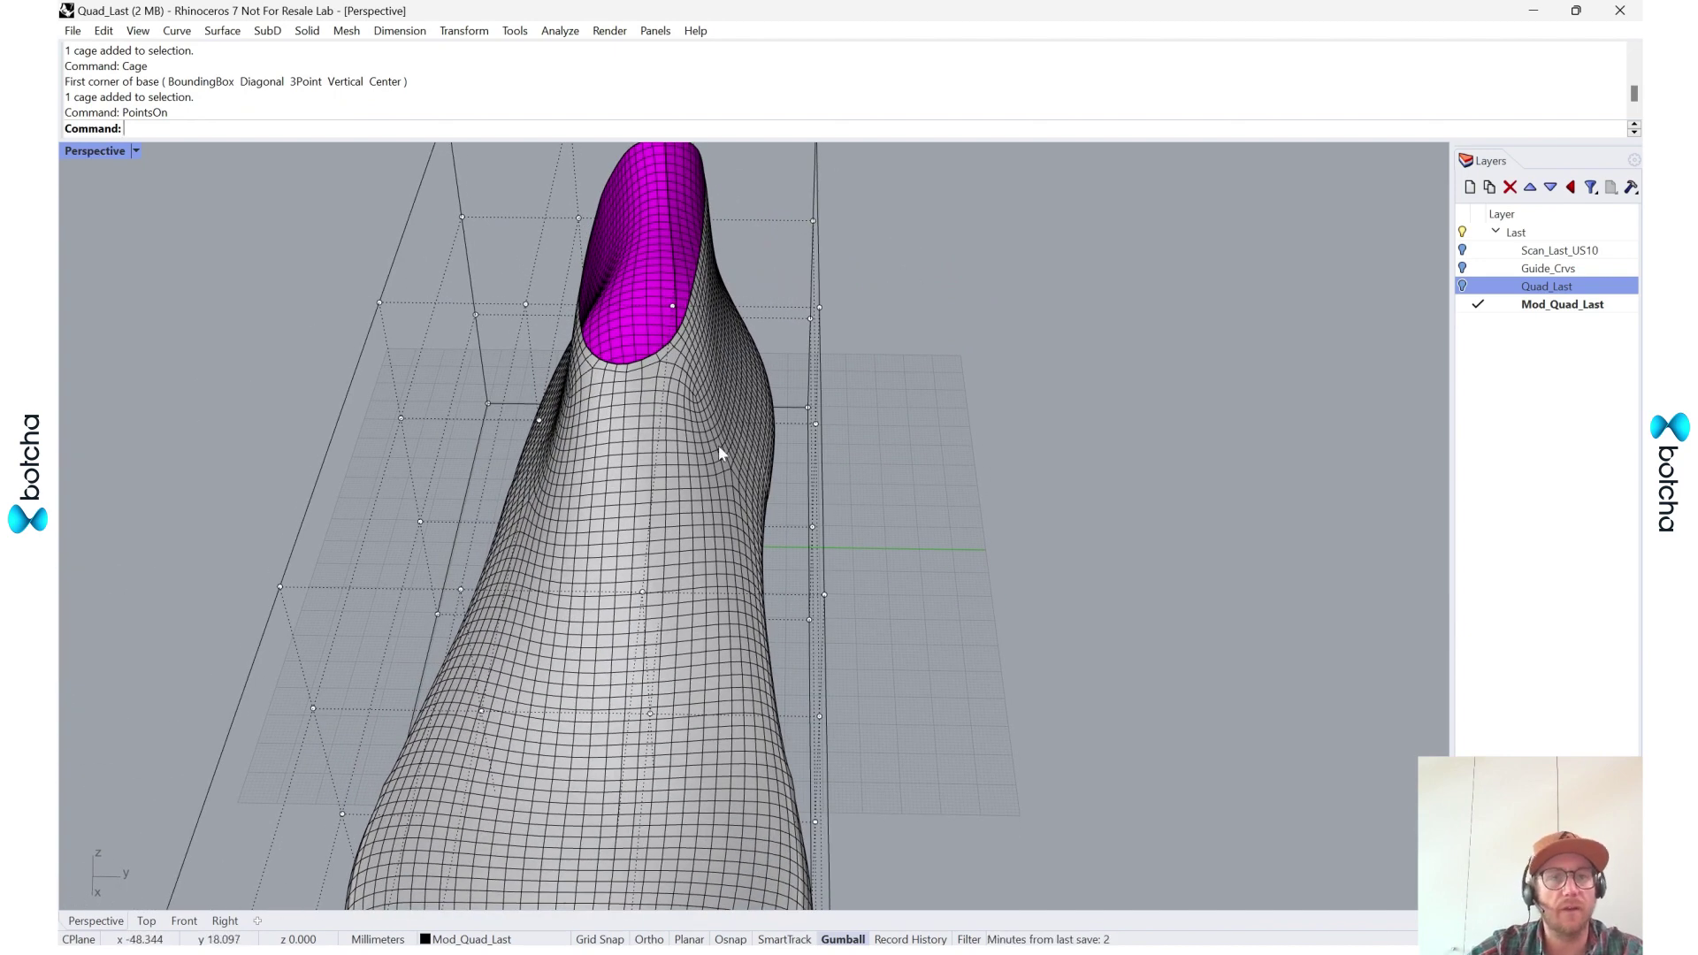
double_click(118, 152)
scroll(539, 332, down, 2)
scroll(408, 698, up, 3)
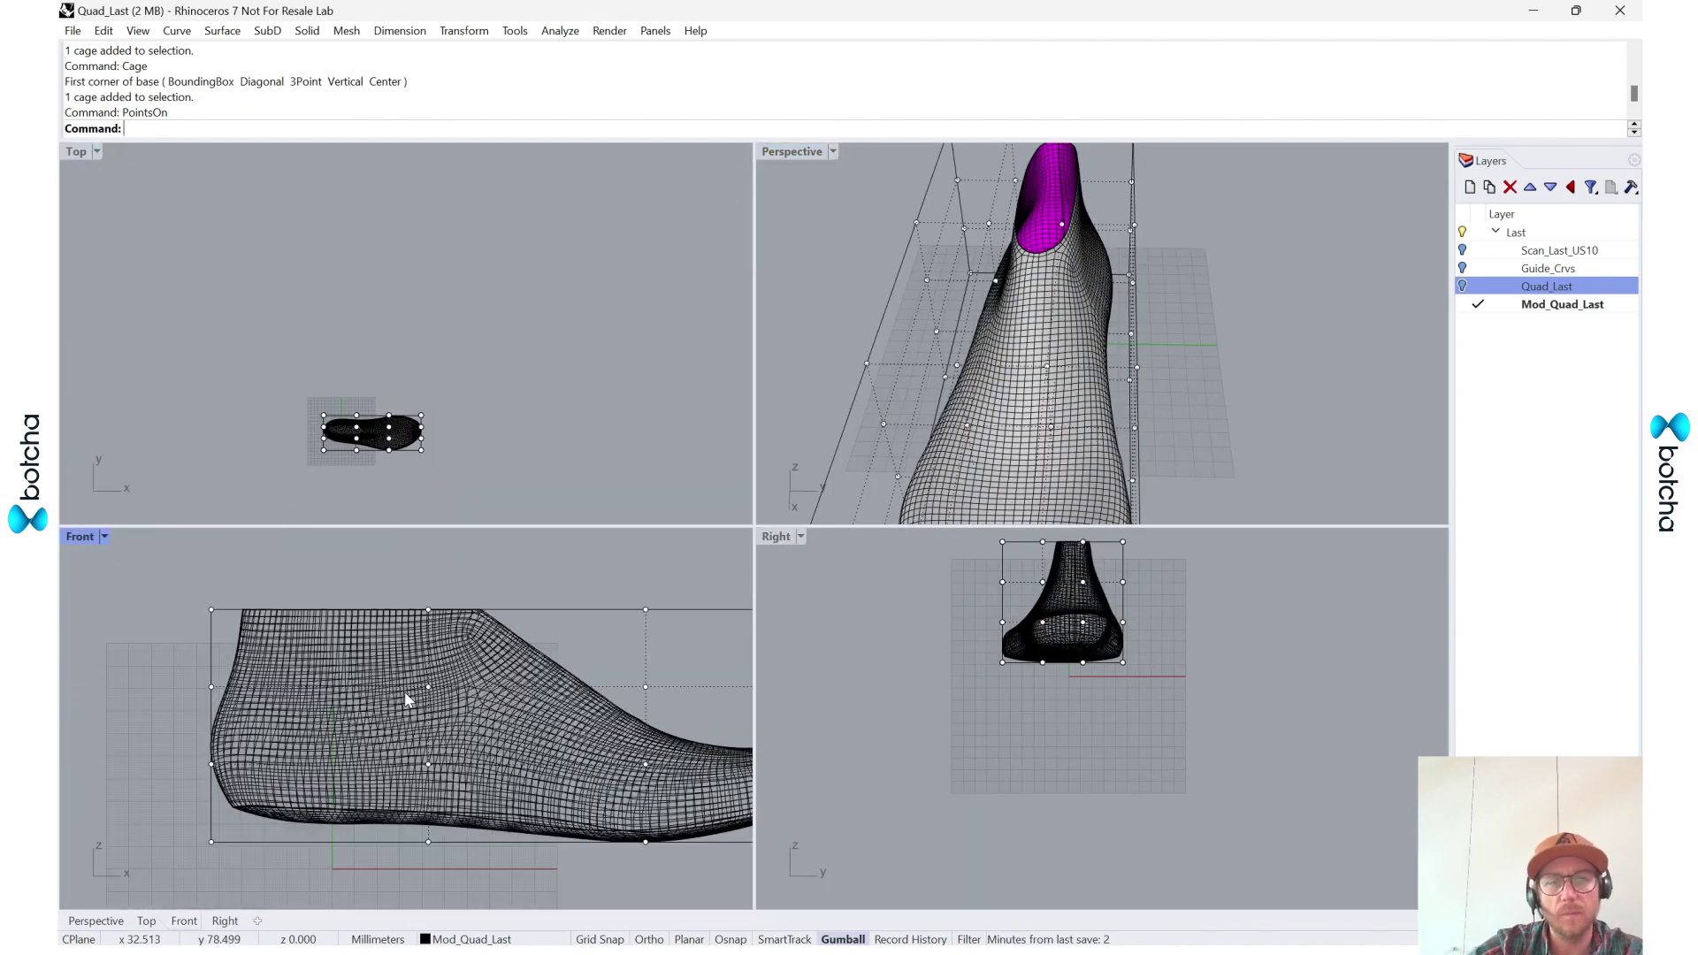
scroll(350, 453, up, 4)
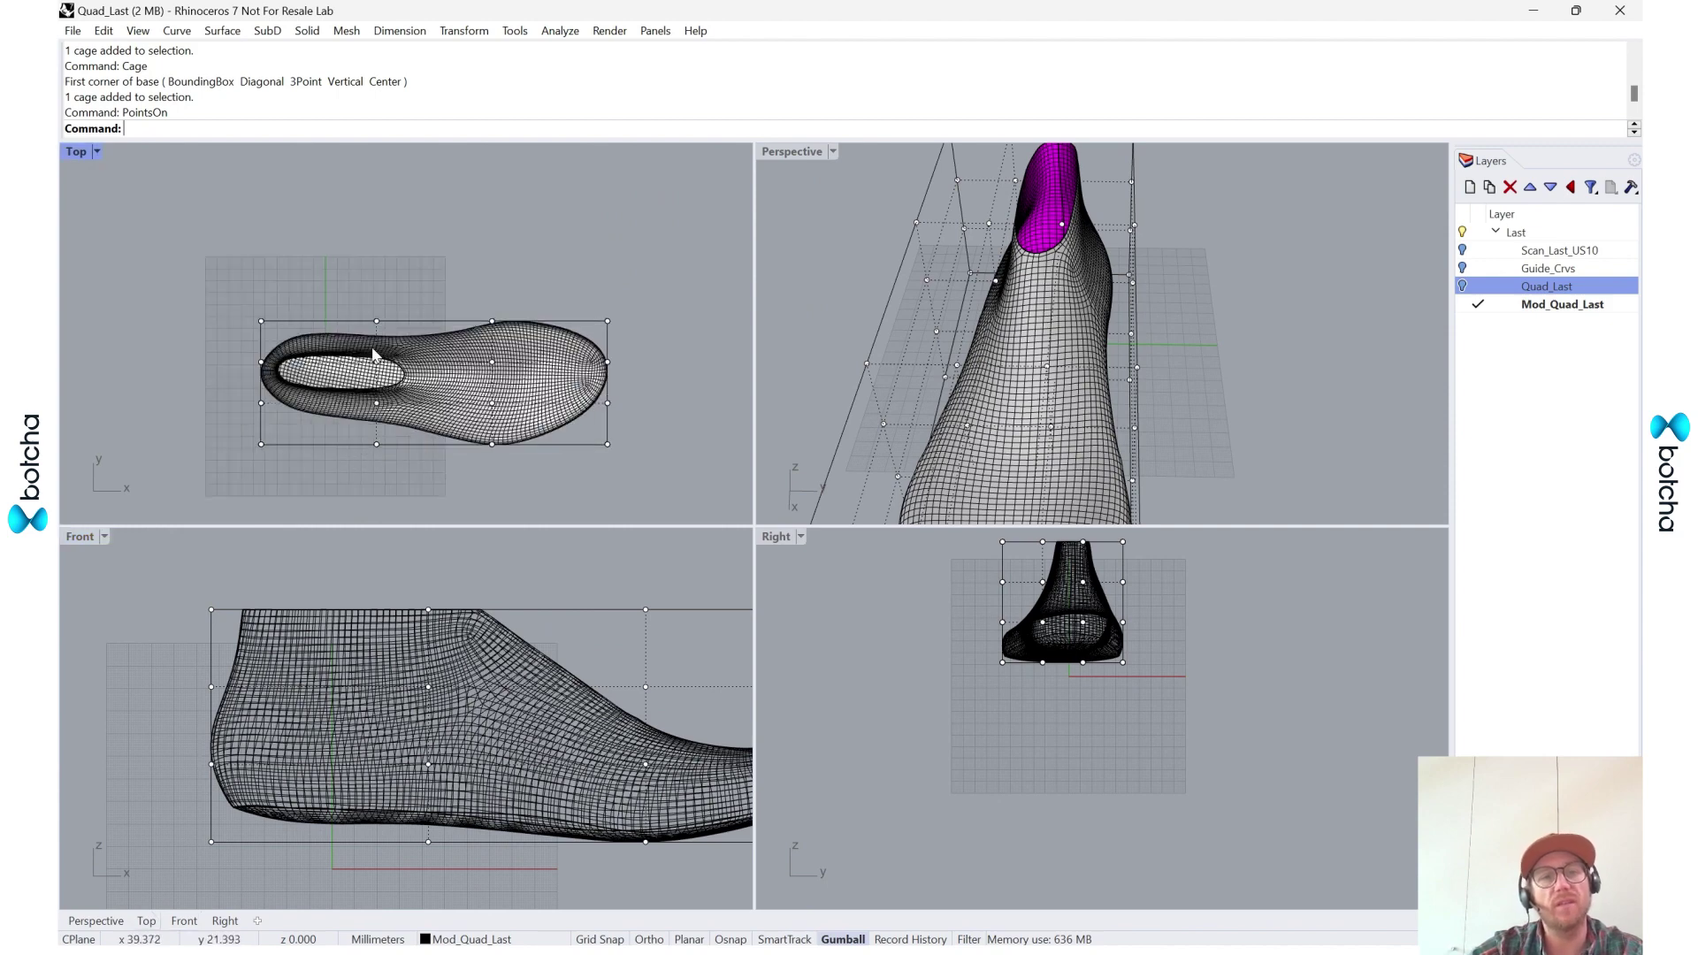
- Try to move the upper row of cage points beside the ankle opening outward in the Top view
drag(361, 286, 400, 376)
drag(376, 294, 389, 250)
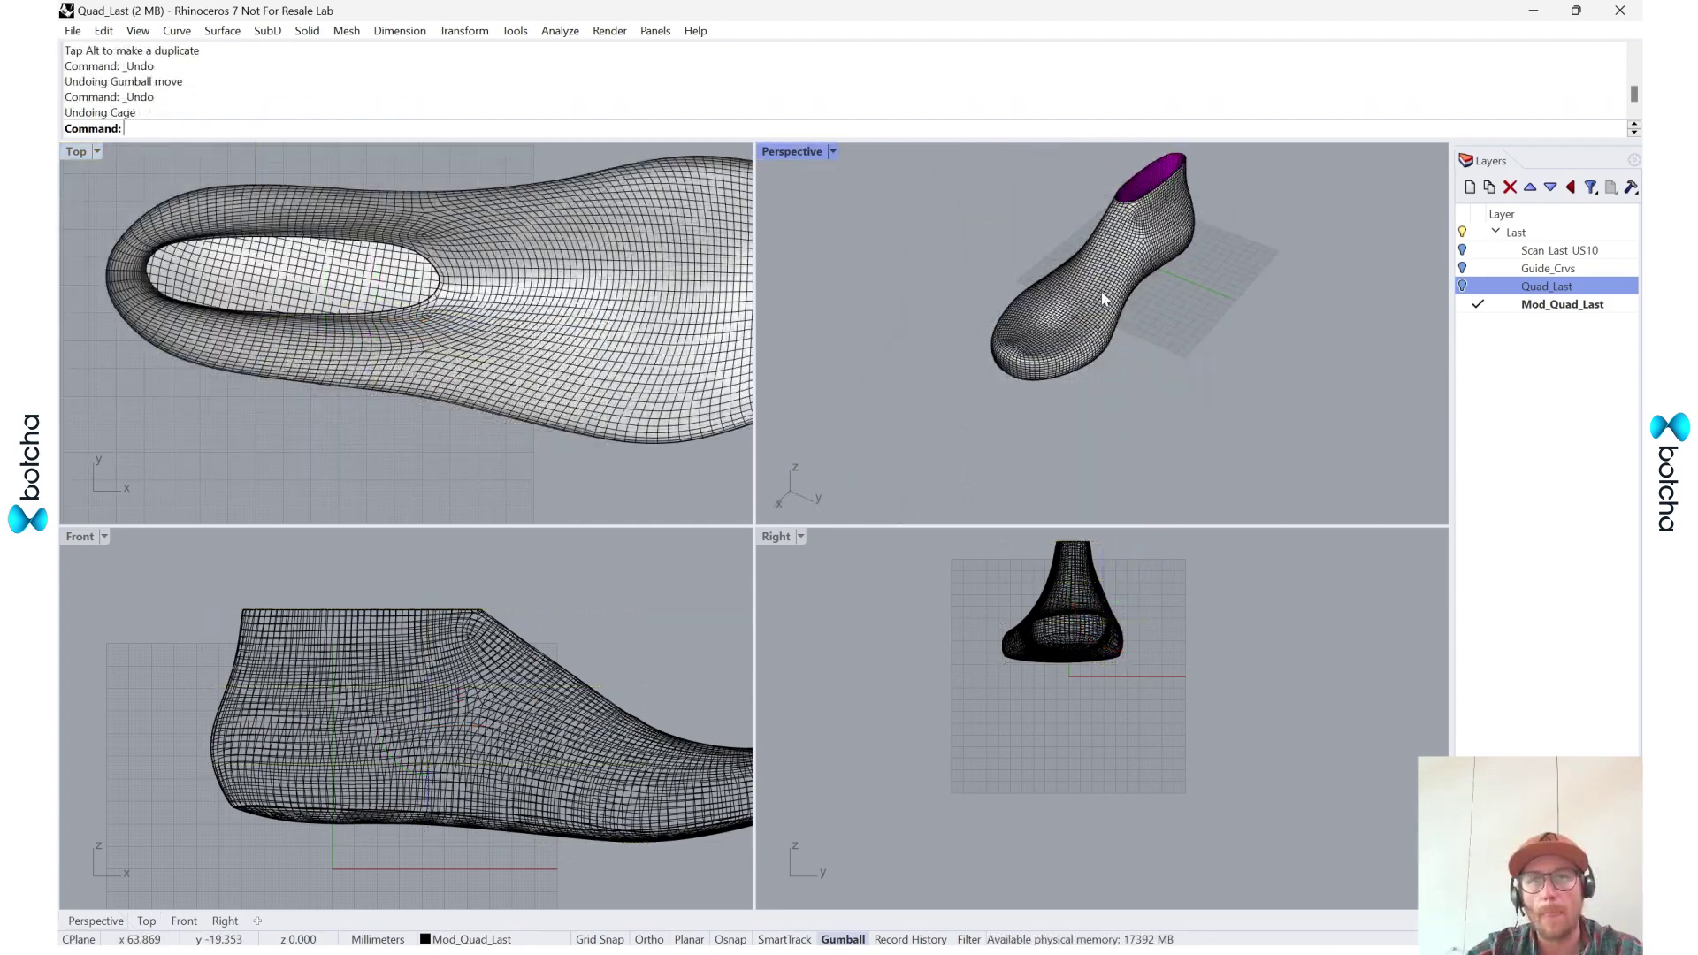
- Run CageEdit on the last mesh with a bounding-box control in World coordinates, point count 4, degree 3 and the Global region
click(1101, 290)
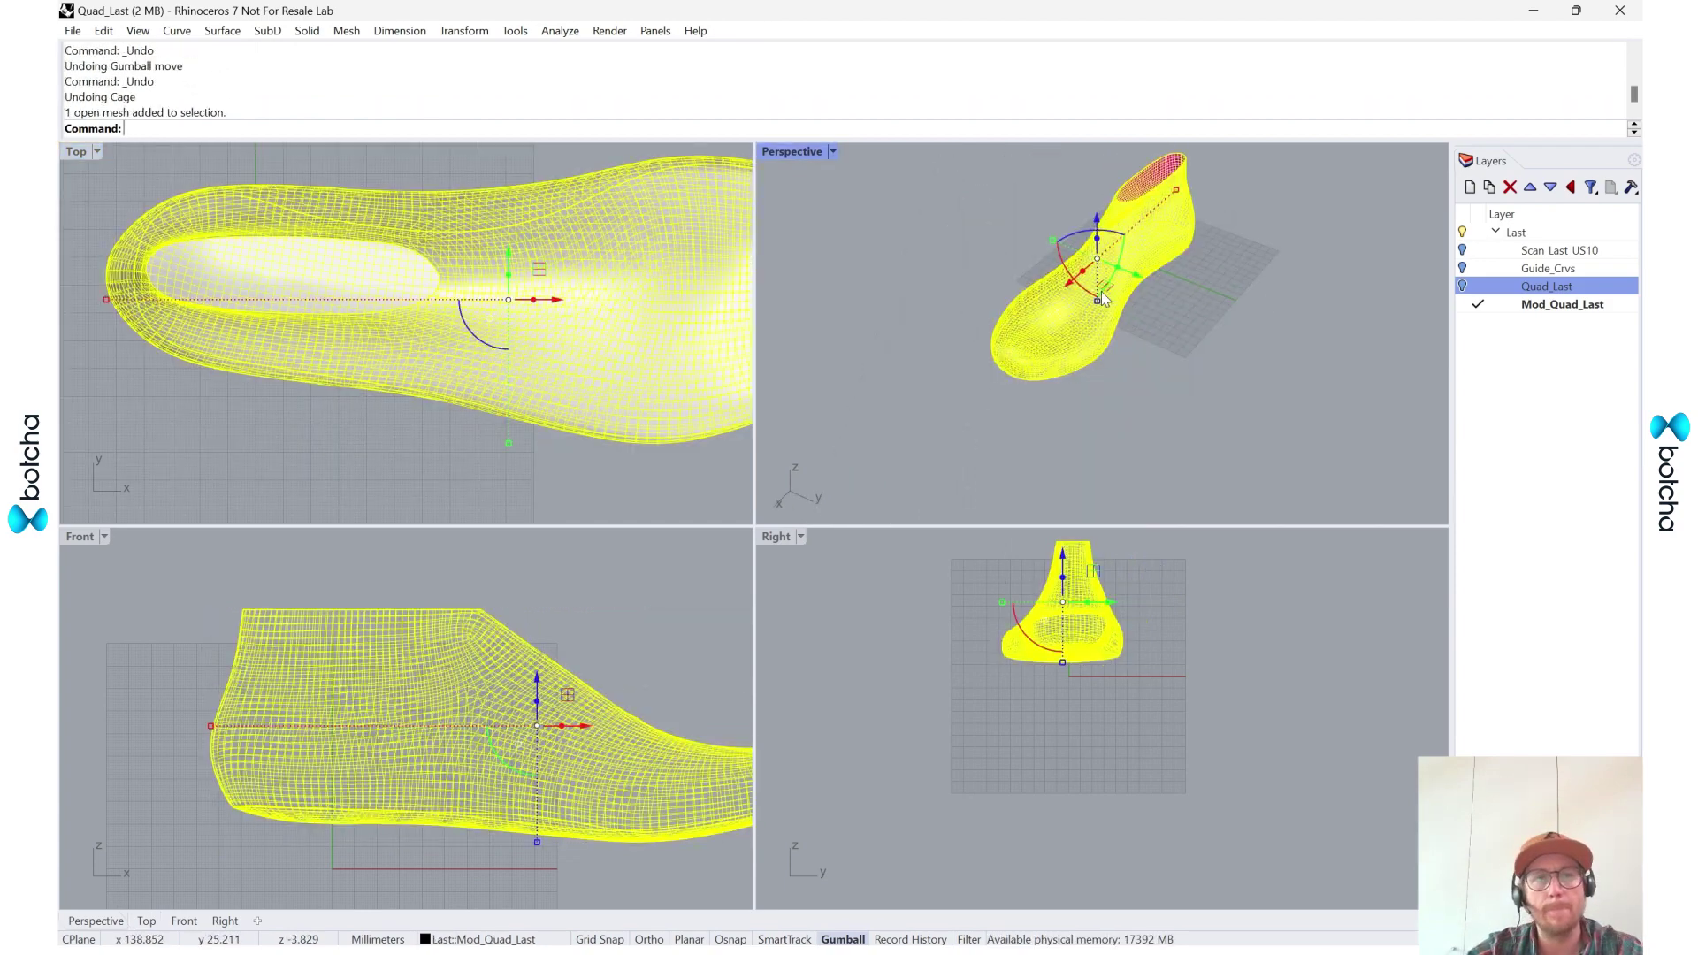
right_click(450, 67)
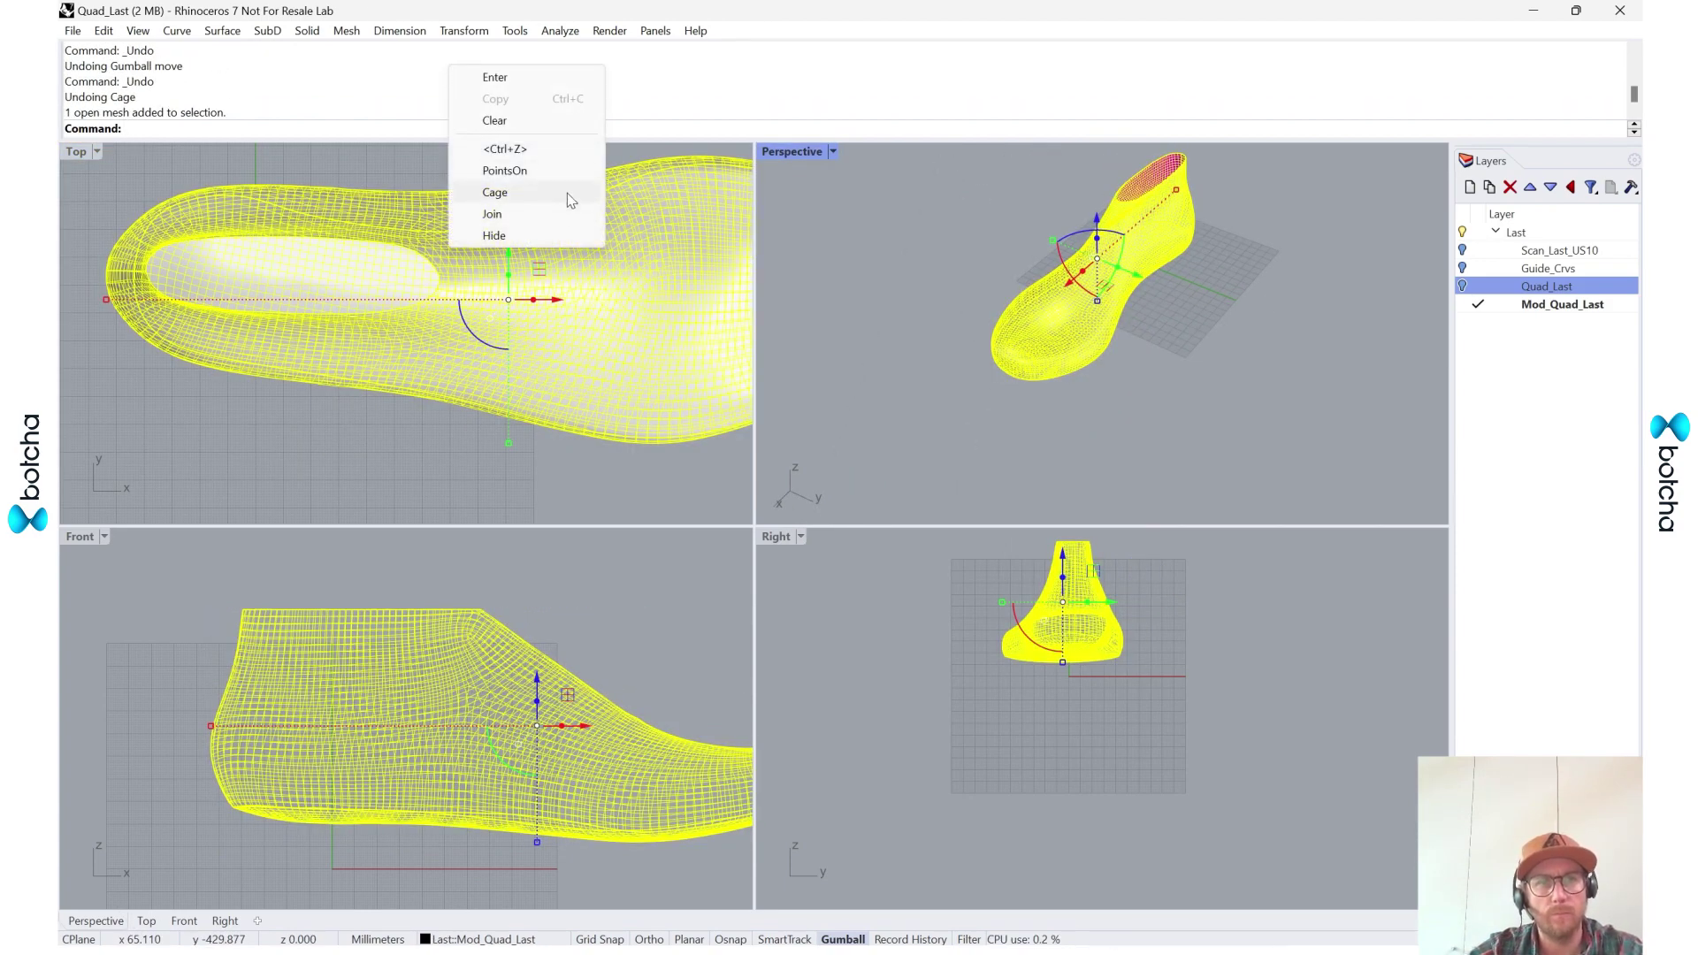
click(1207, 448)
click(1031, 352)
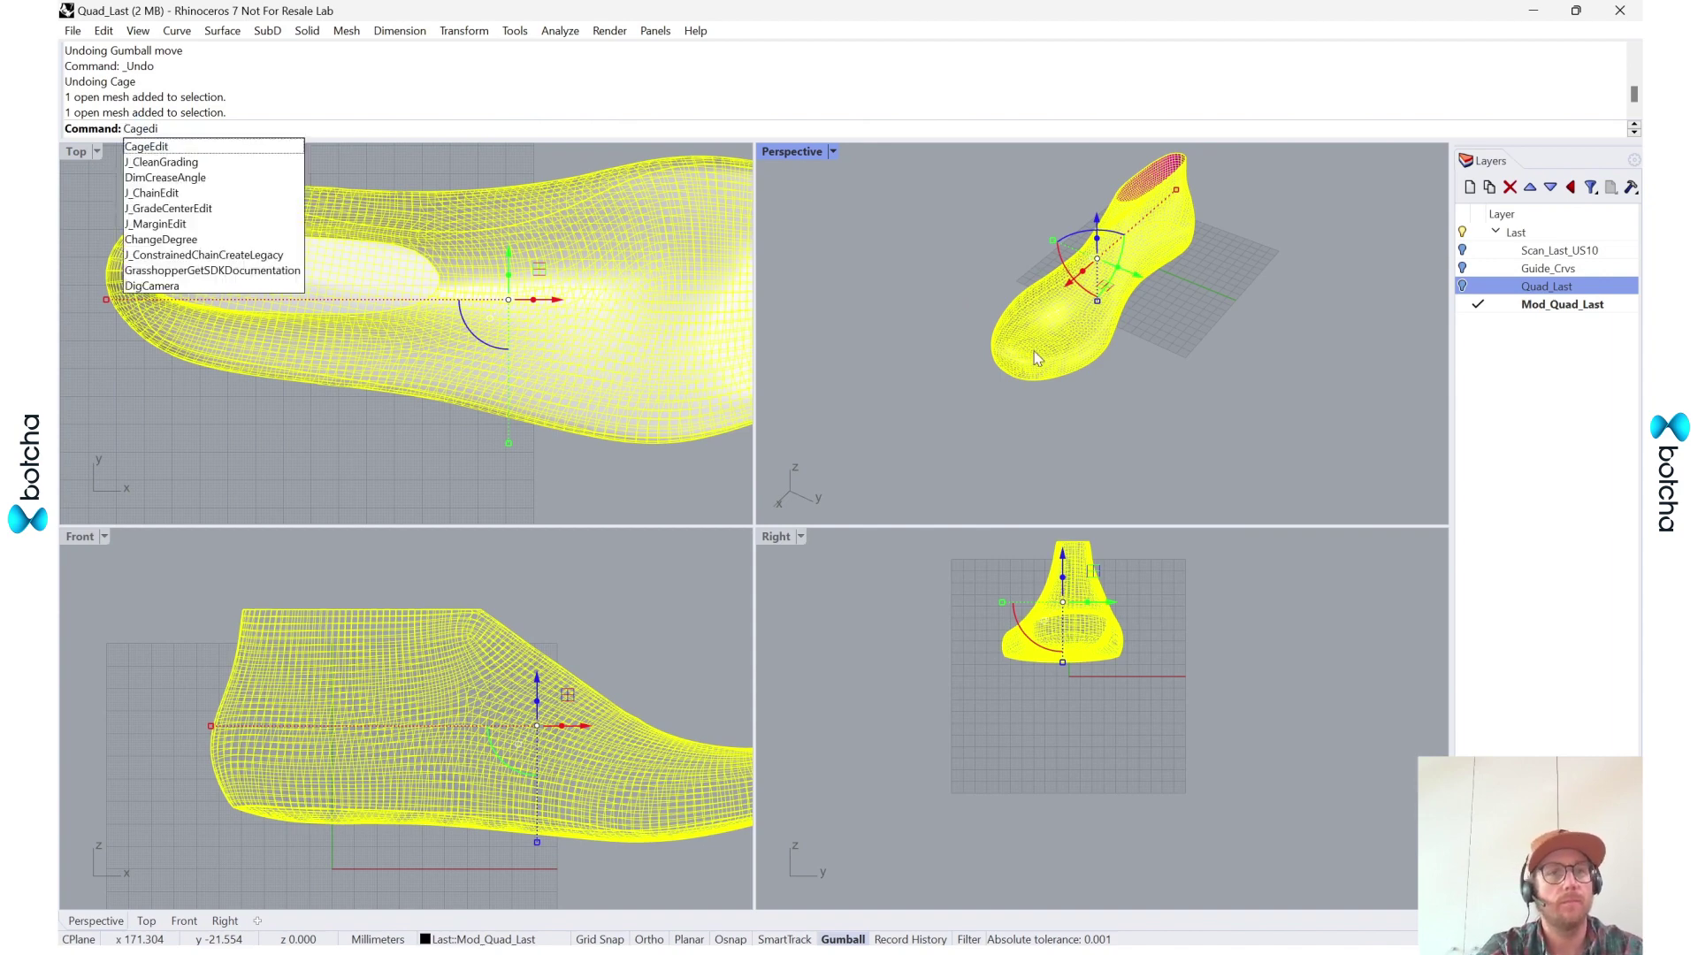
key(Return)
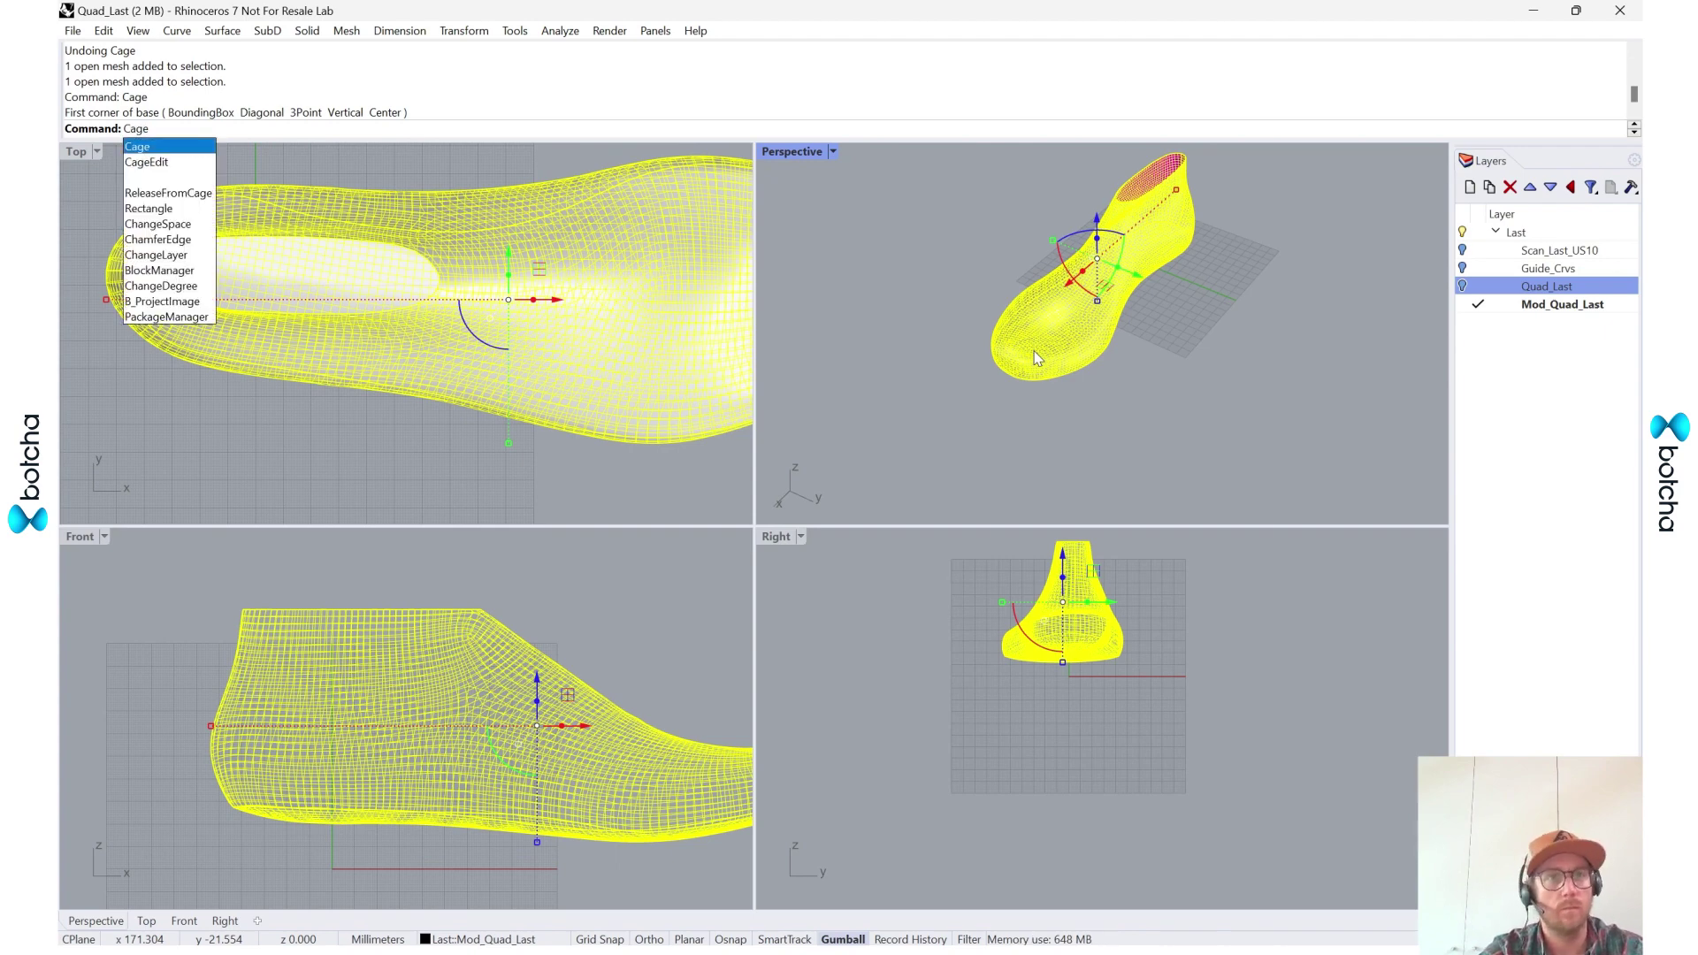
key(Down)
key(Return)
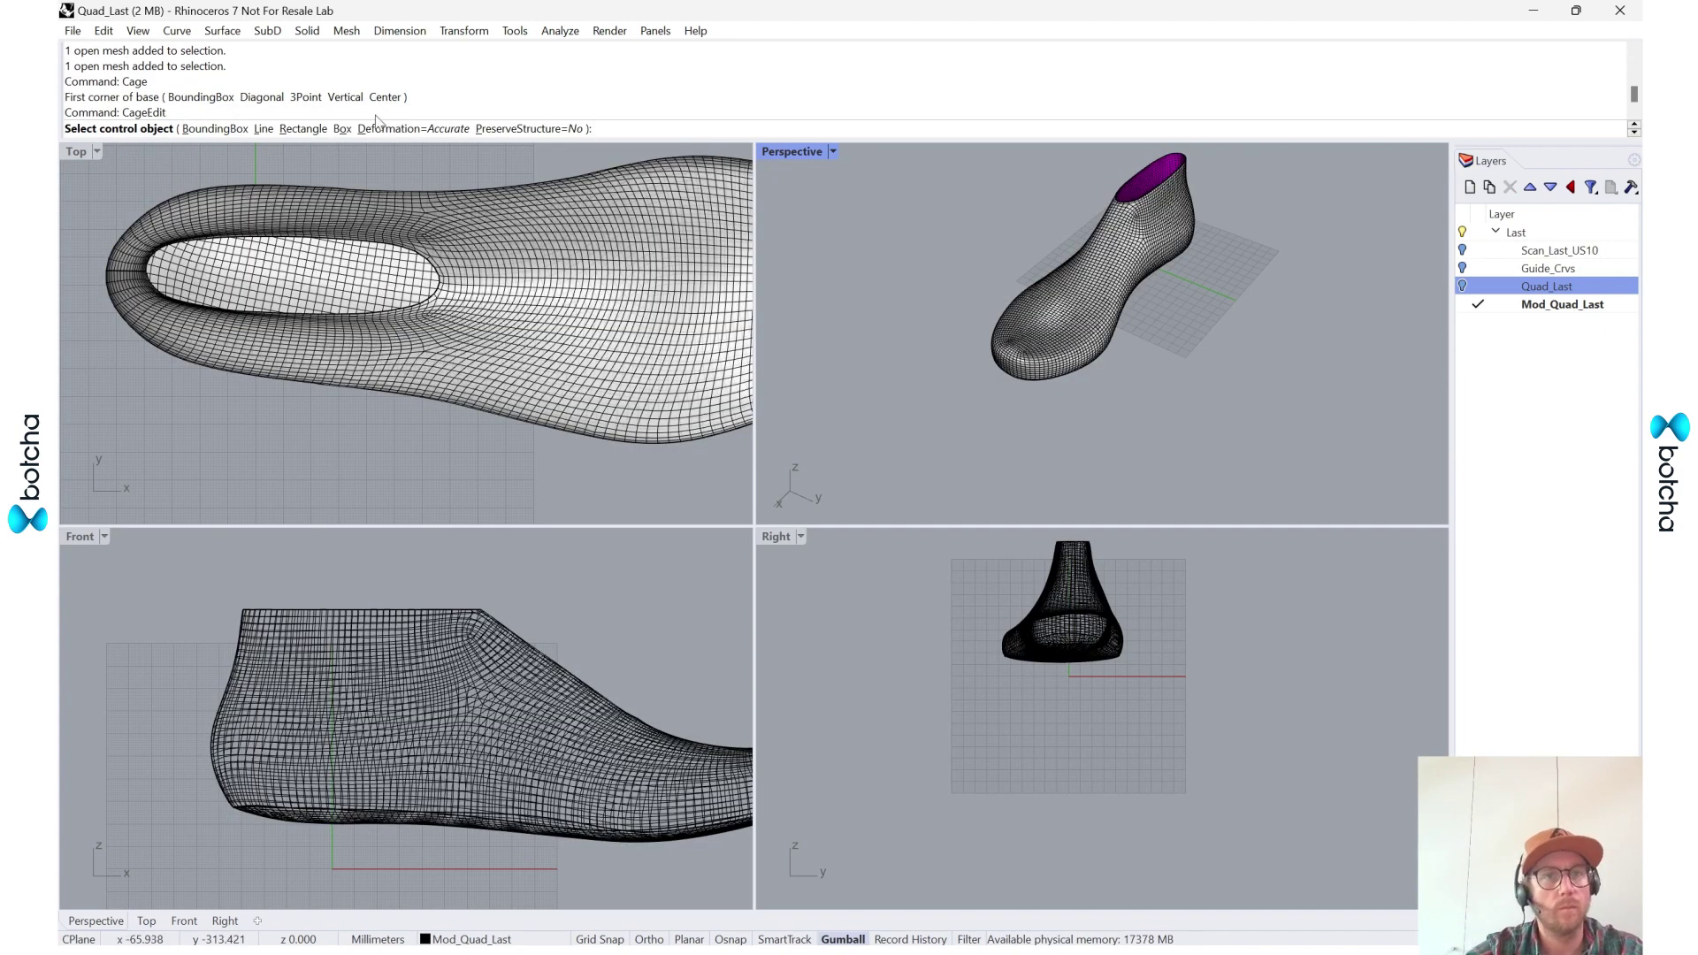
click(215, 129)
click(277, 129)
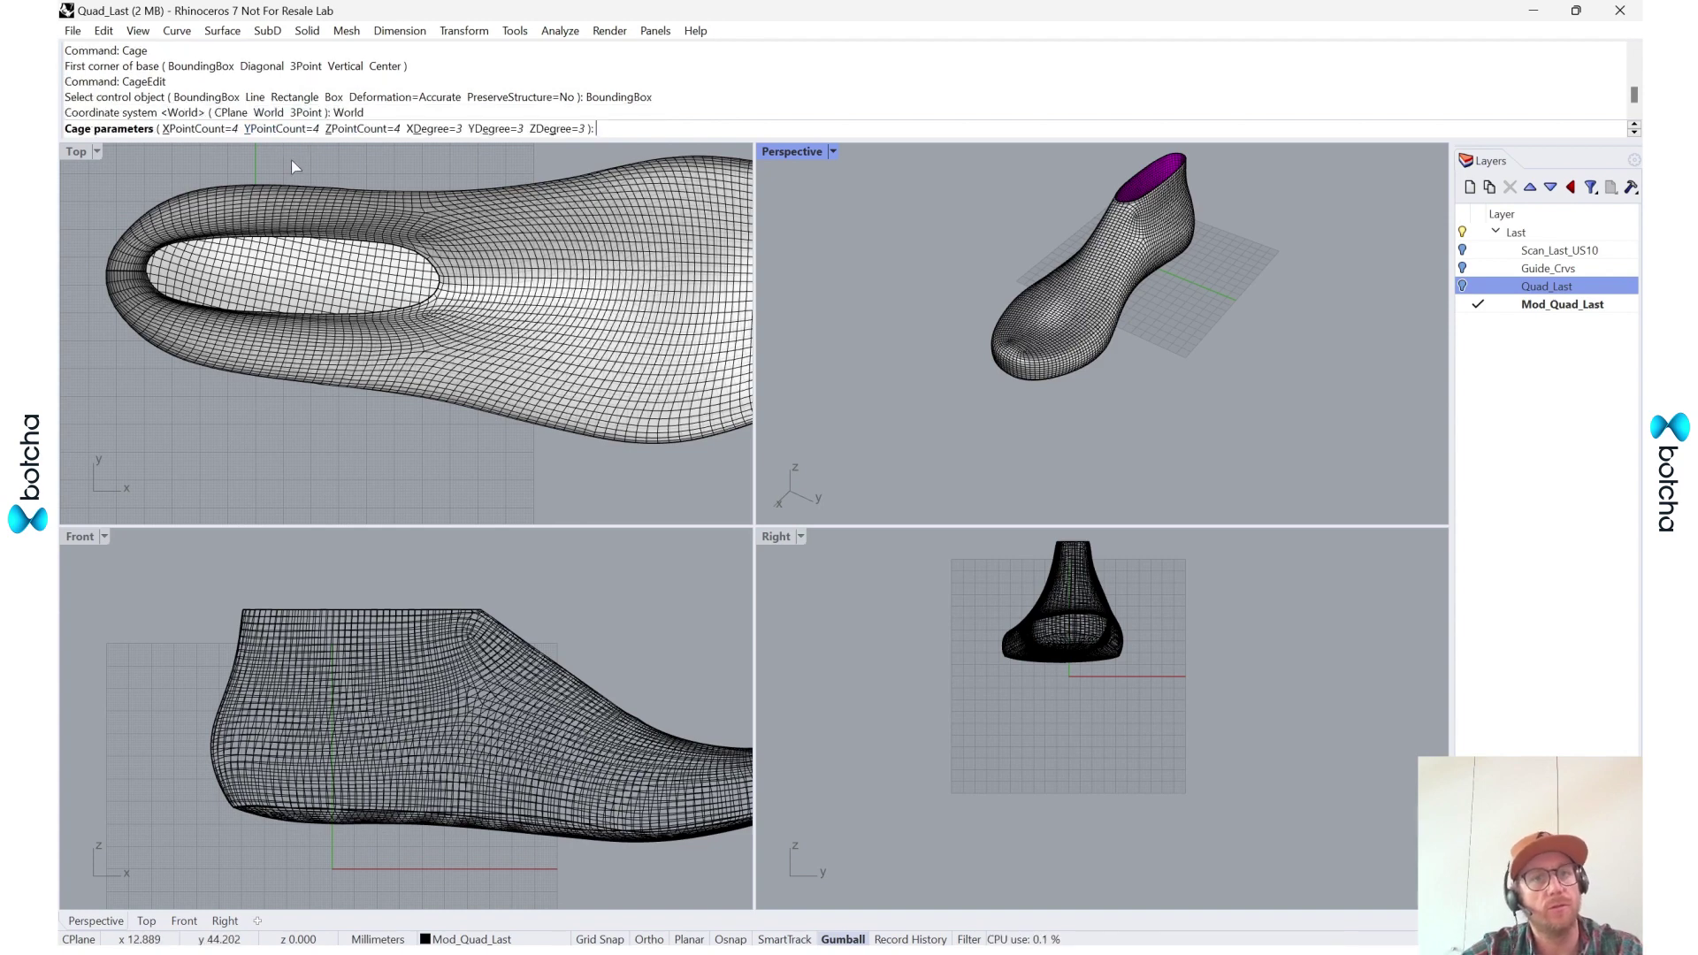
key(Return)
key(Return)
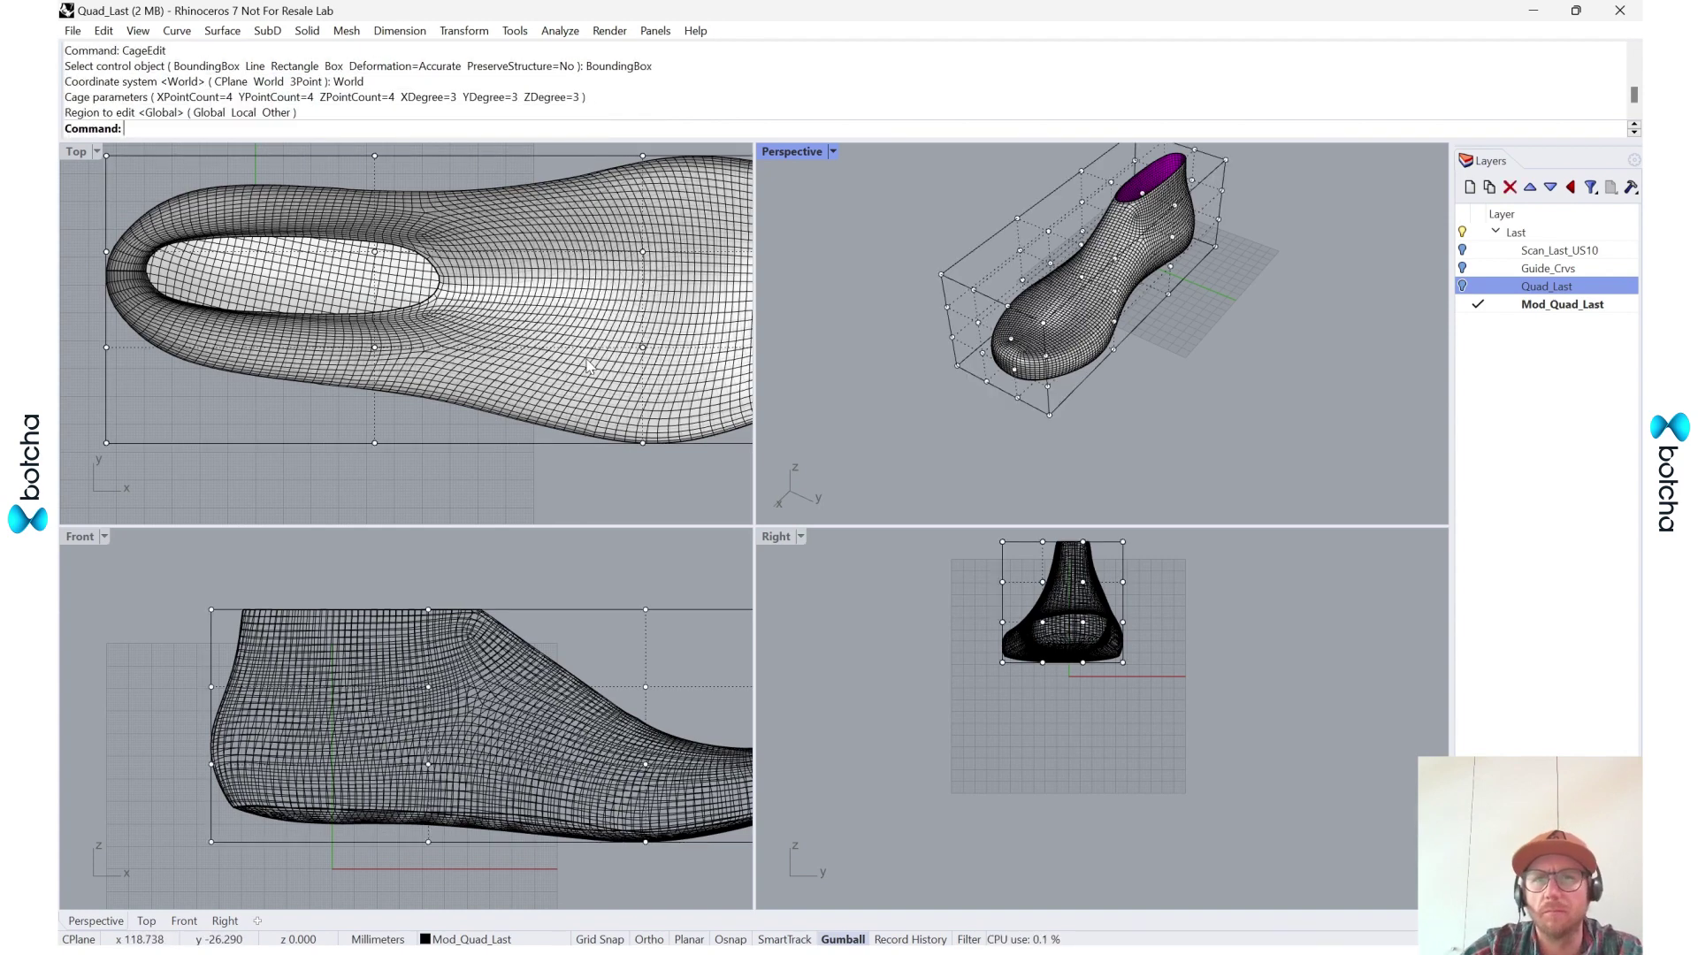
- Move the two upper cage points beside the ankle on one side of the last outward
scroll(584, 376, down, 2)
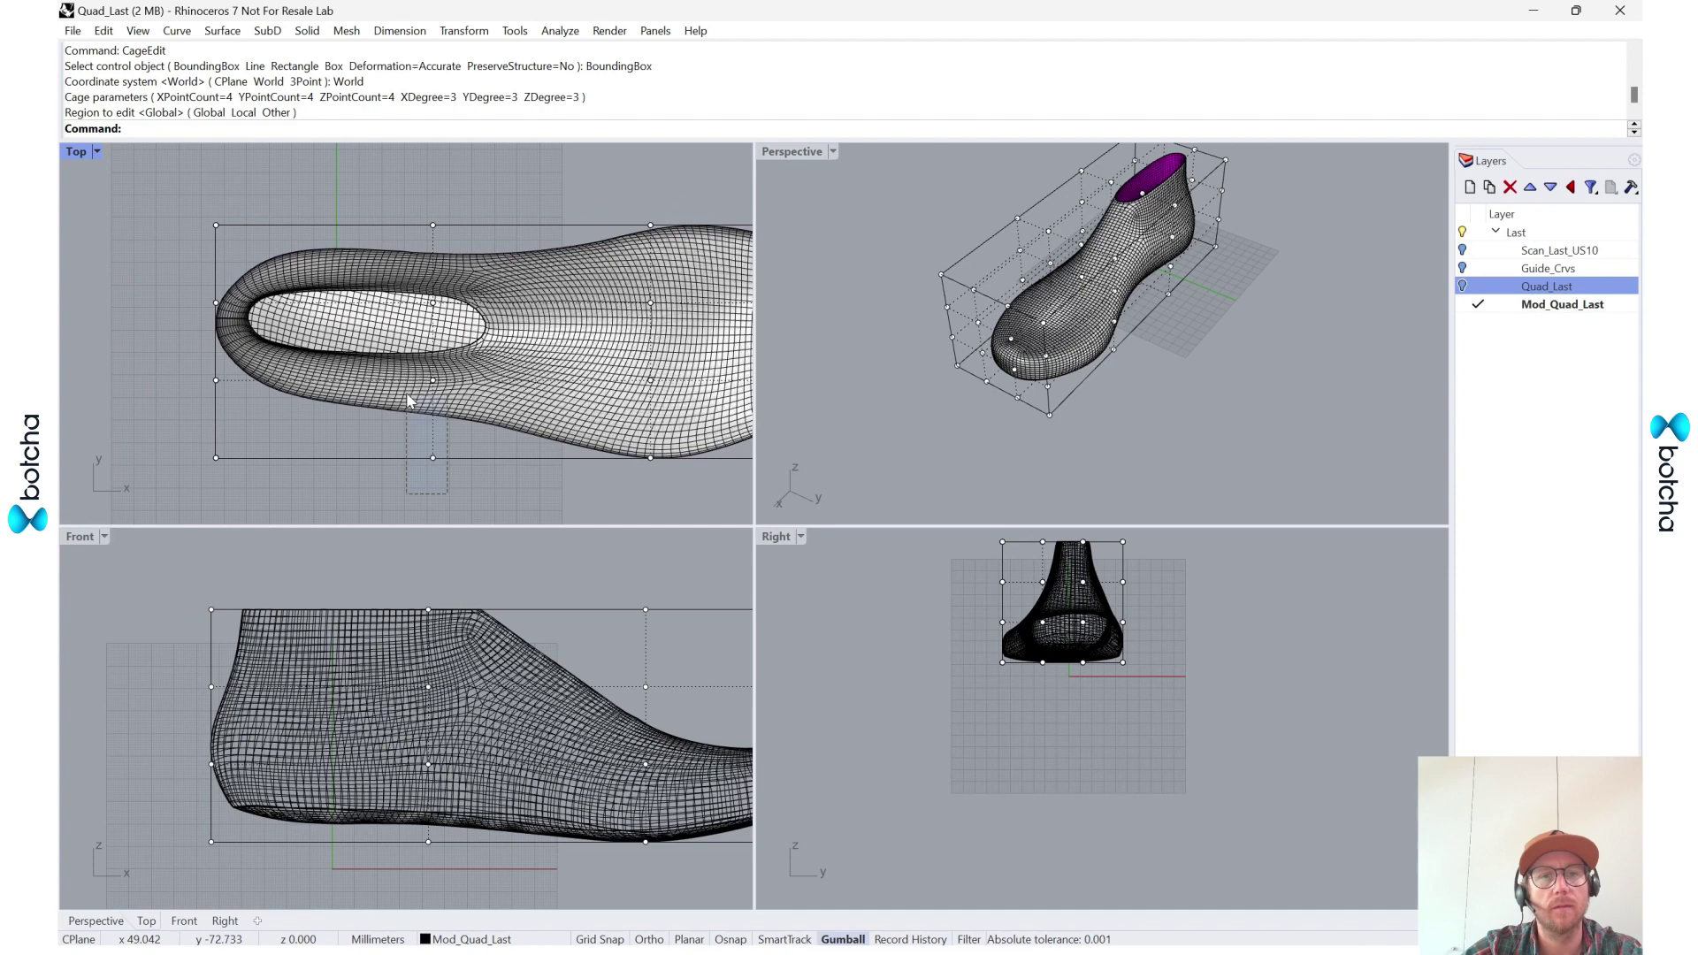
click(276, 461)
scroll(438, 451, up, 2)
key(Escape)
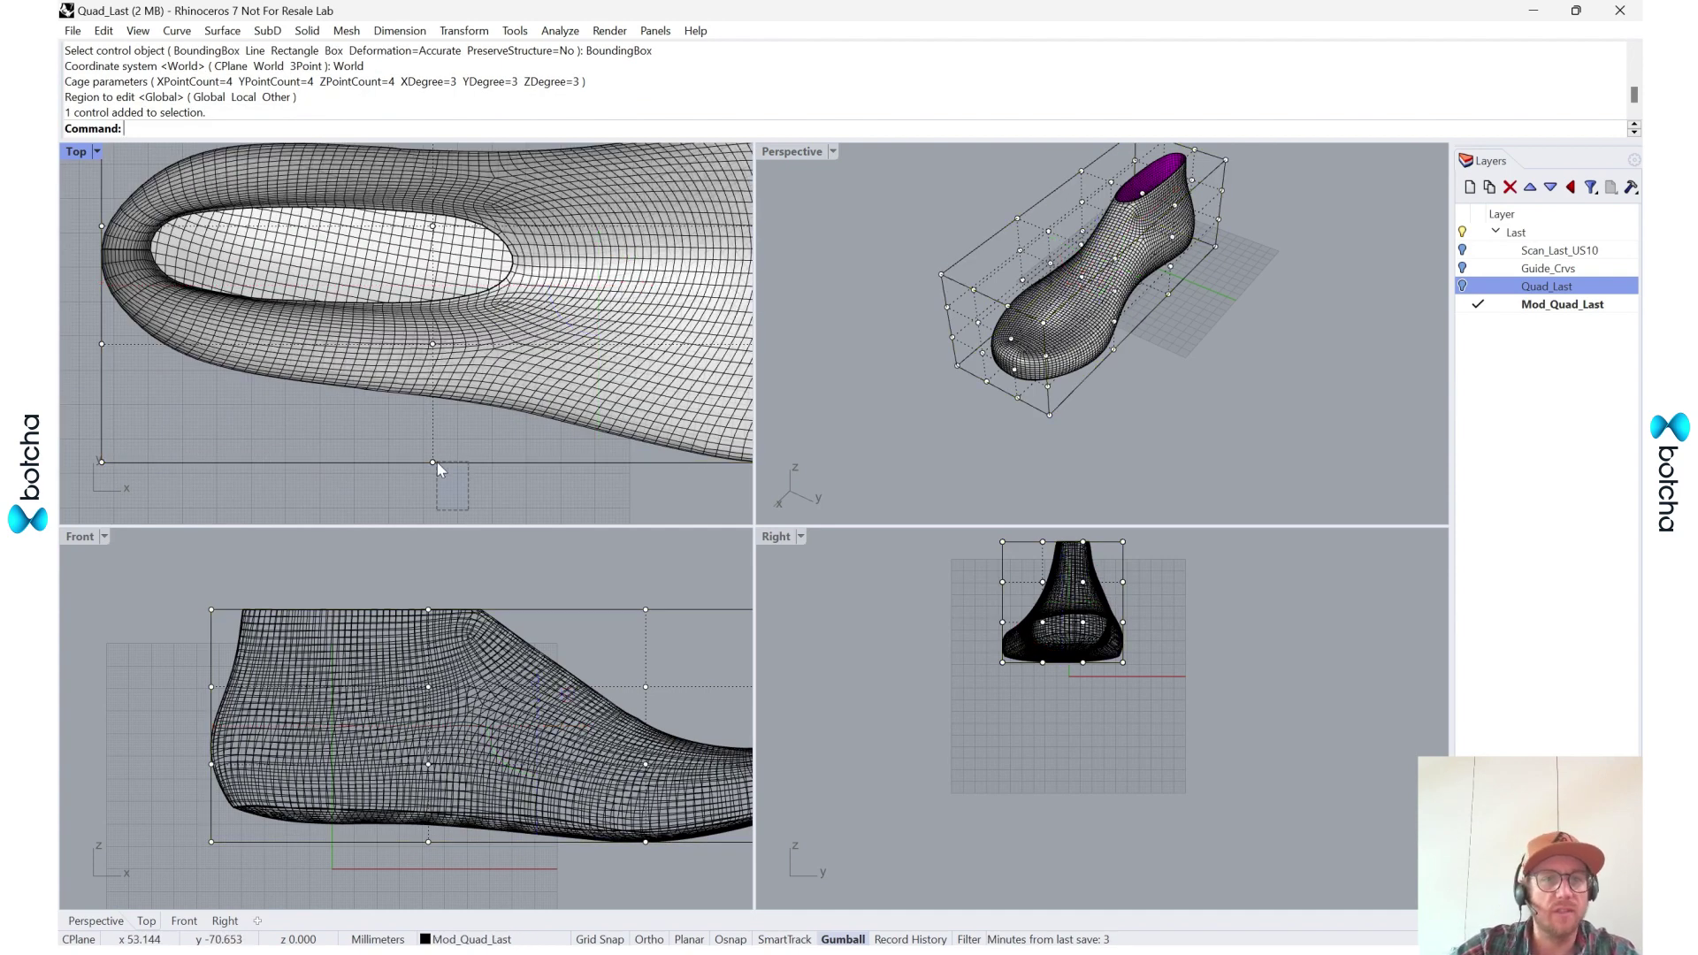
right_drag(442, 478, 465, 394)
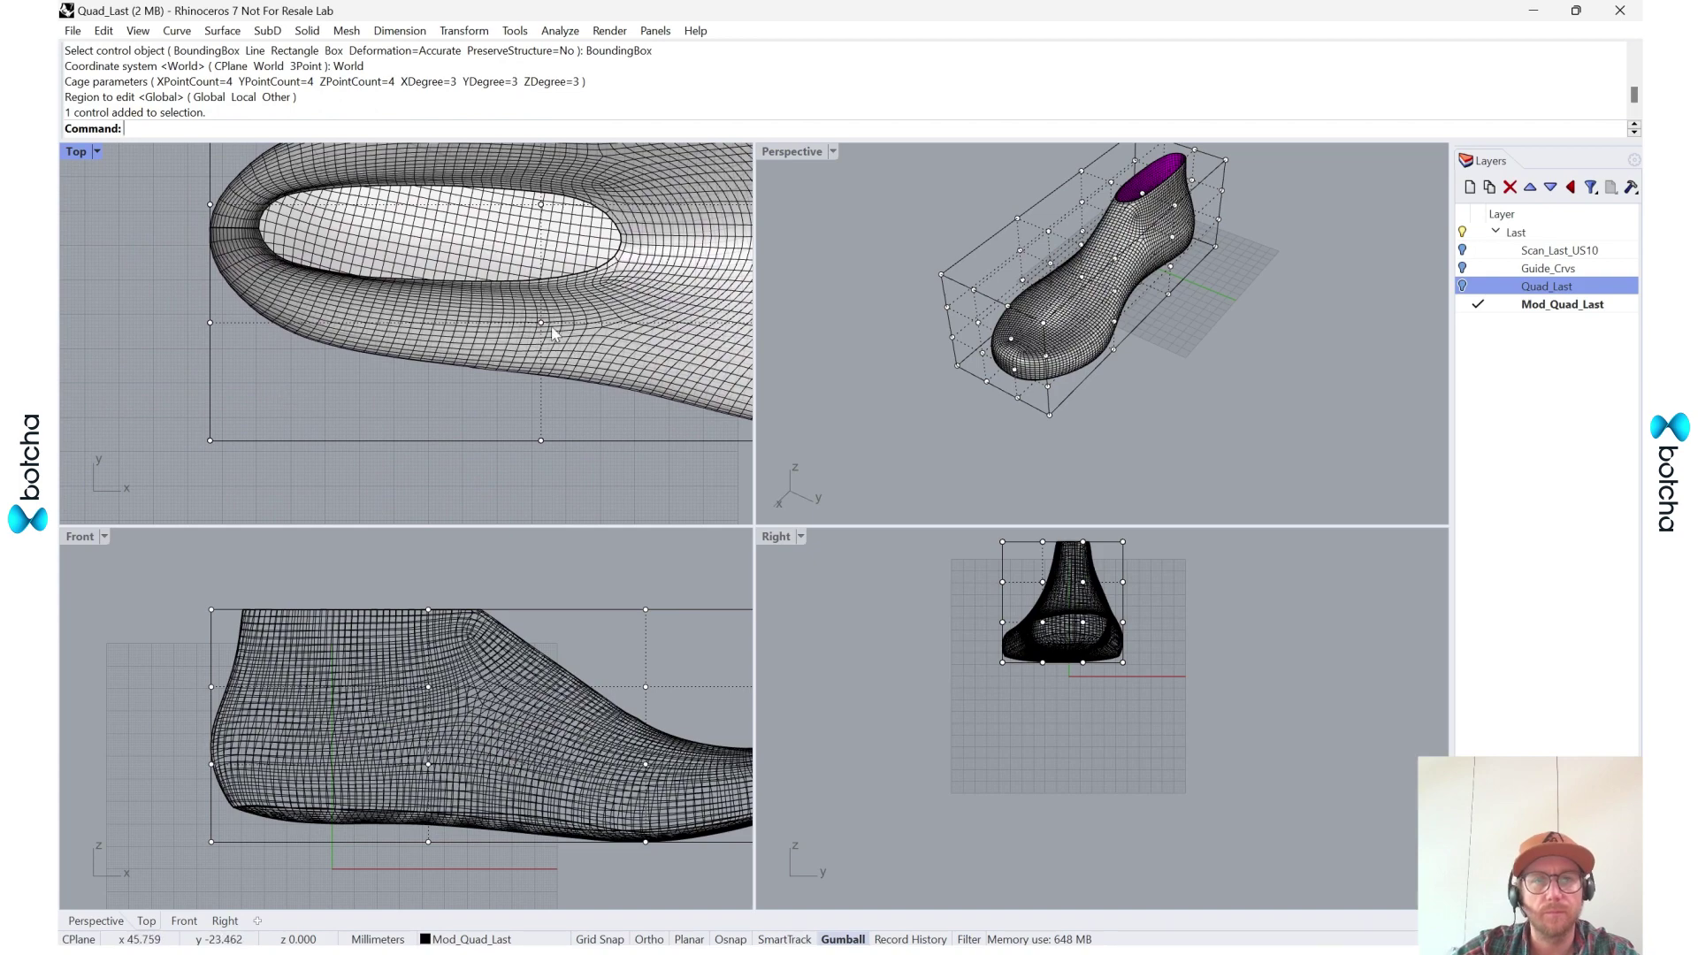
scroll(1203, 306, up, 6)
right_drag(1153, 347, 1176, 442)
scroll(1116, 283, up, 3)
right_drag(1116, 288, 1162, 257)
right_drag(1143, 329, 1118, 212)
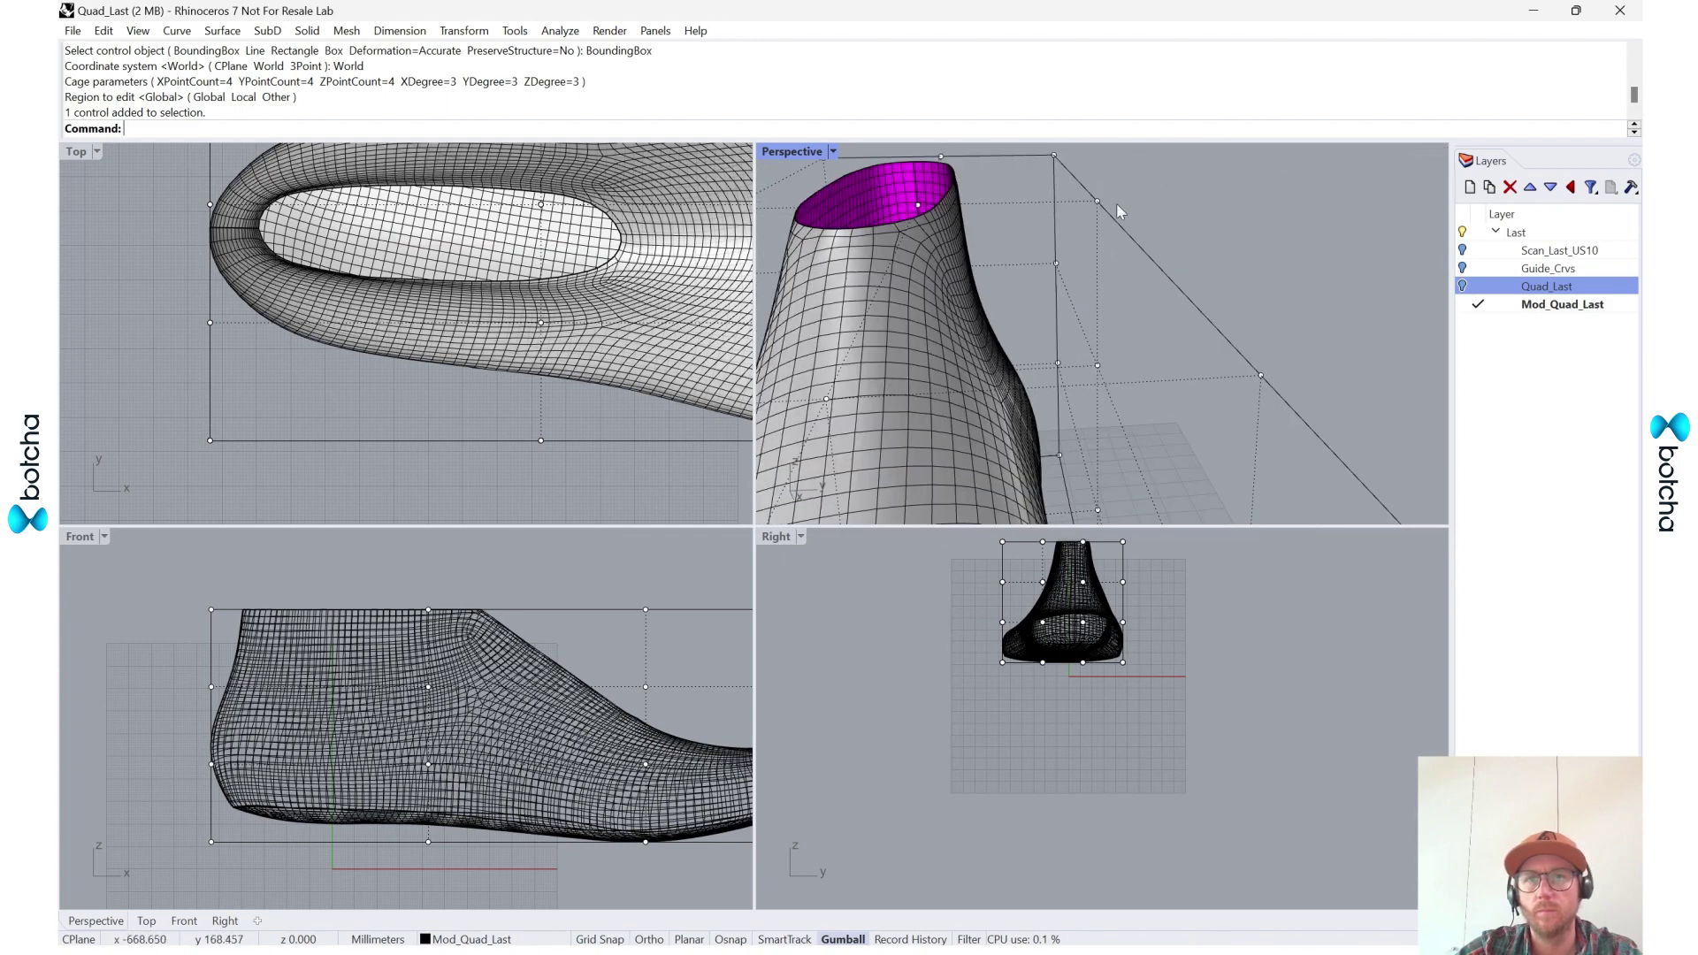
click(1102, 214)
shift+click(1098, 365)
drag(1132, 284, 1241, 285)
key(Escape)
- Move the two matching upper cage points on the opposite side of the ankle outward
right_drag(1148, 334, 998, 346)
scroll(1002, 309, up, 2)
click(951, 284)
shift+click(970, 331)
drag(978, 339, 818, 343)
scroll(1083, 346, down, 7)
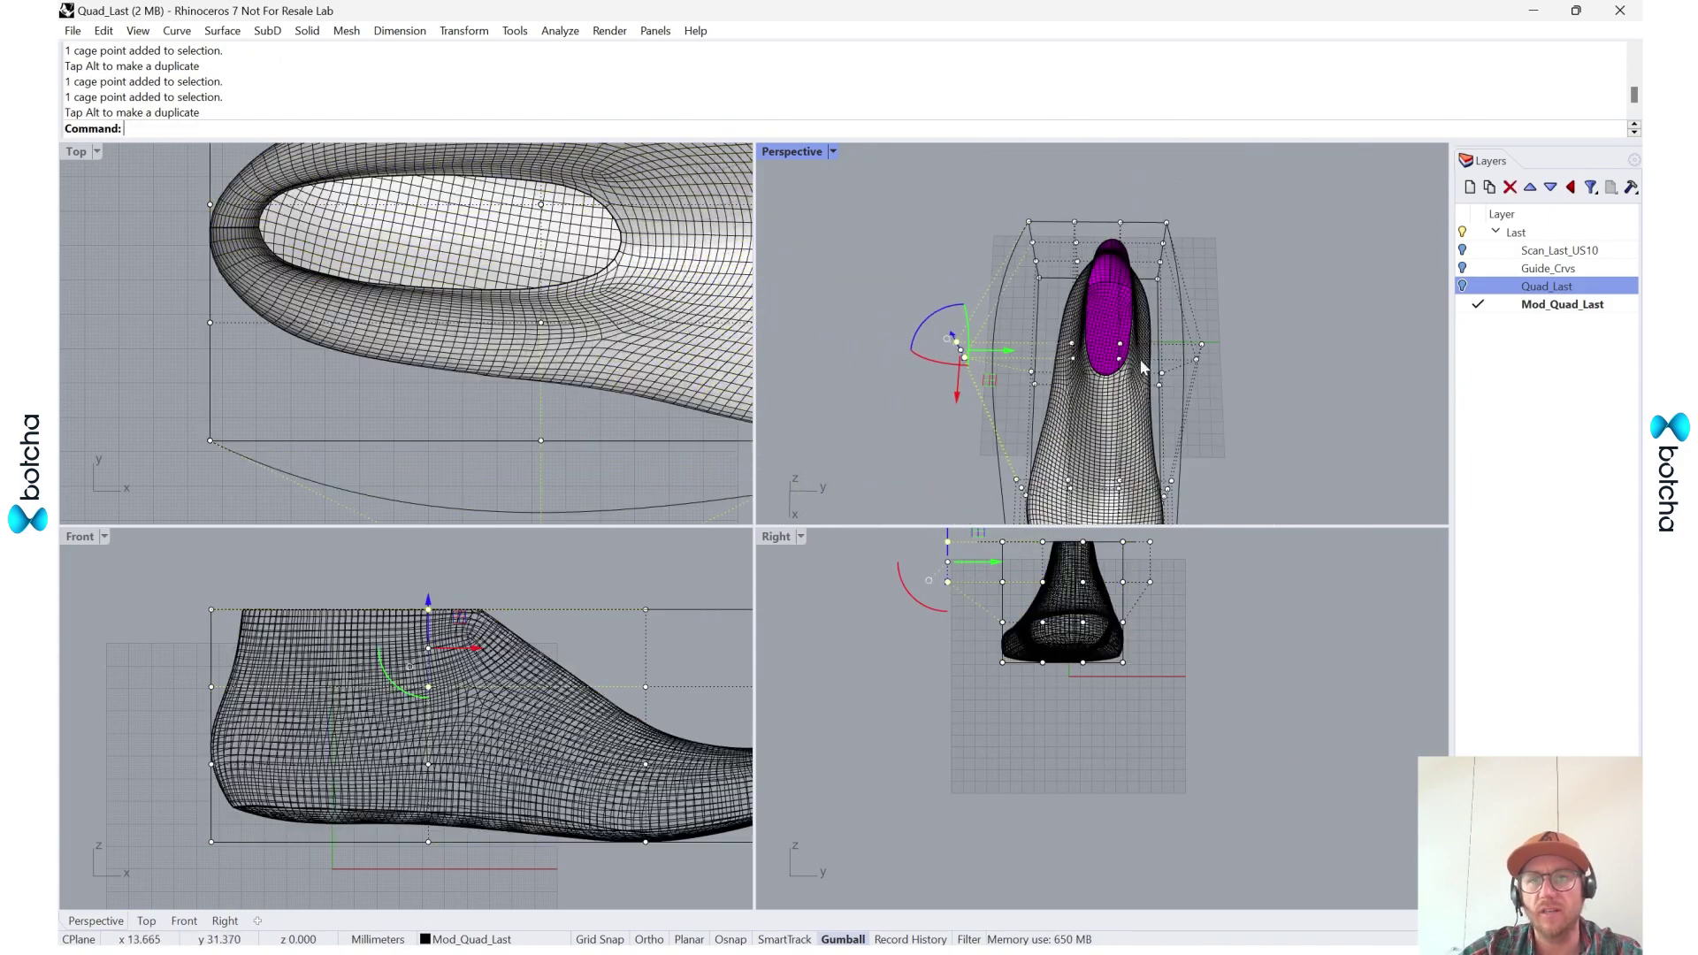
- Pull two more single cage points around the ankle opening outward in opposite directions, one at a time
right_drag(1139, 364, 993, 349)
scroll(1061, 331, up, 7)
click(1003, 301)
drag(1018, 365, 935, 316)
click(1070, 395)
drag(1112, 416, 1184, 458)
click(1341, 375)
scroll(1341, 375, down, 7)
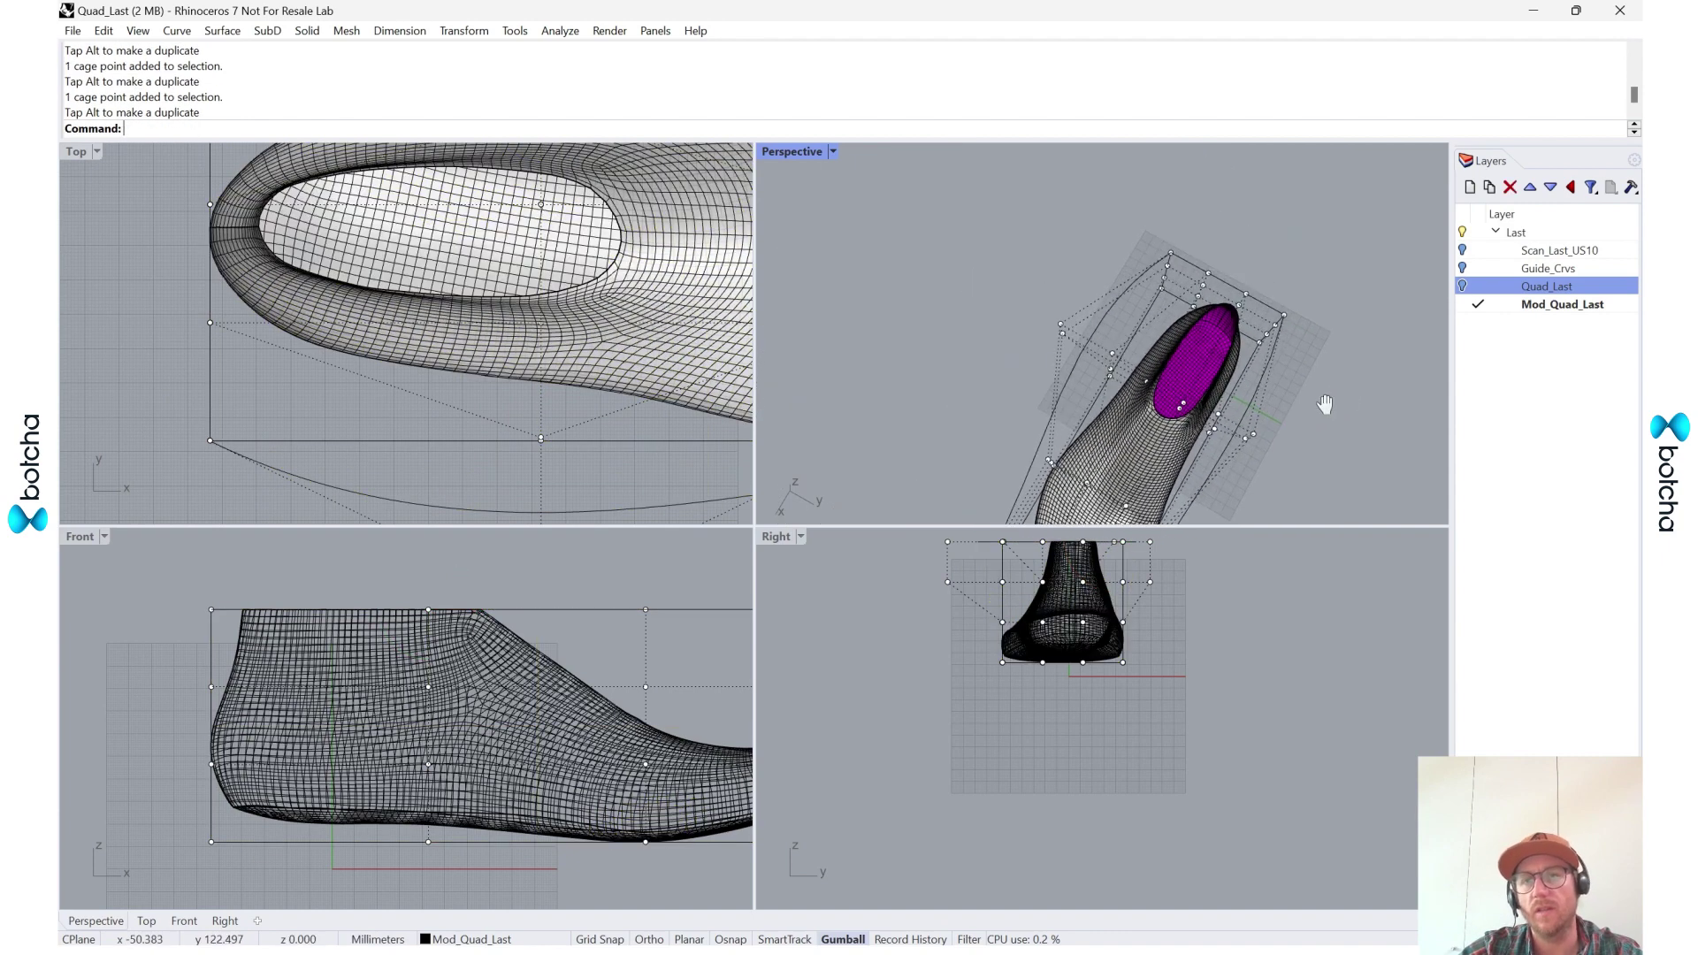
- Select the two cage points at the upper heel corner on one side and move them outward
right_drag(1323, 398, 1298, 368)
scroll(1150, 265, up, 7)
drag(1266, 373, 1289, 354)
right_drag(1425, 390, 1382, 318)
key(Escape)
drag(1136, 237, 1056, 253)
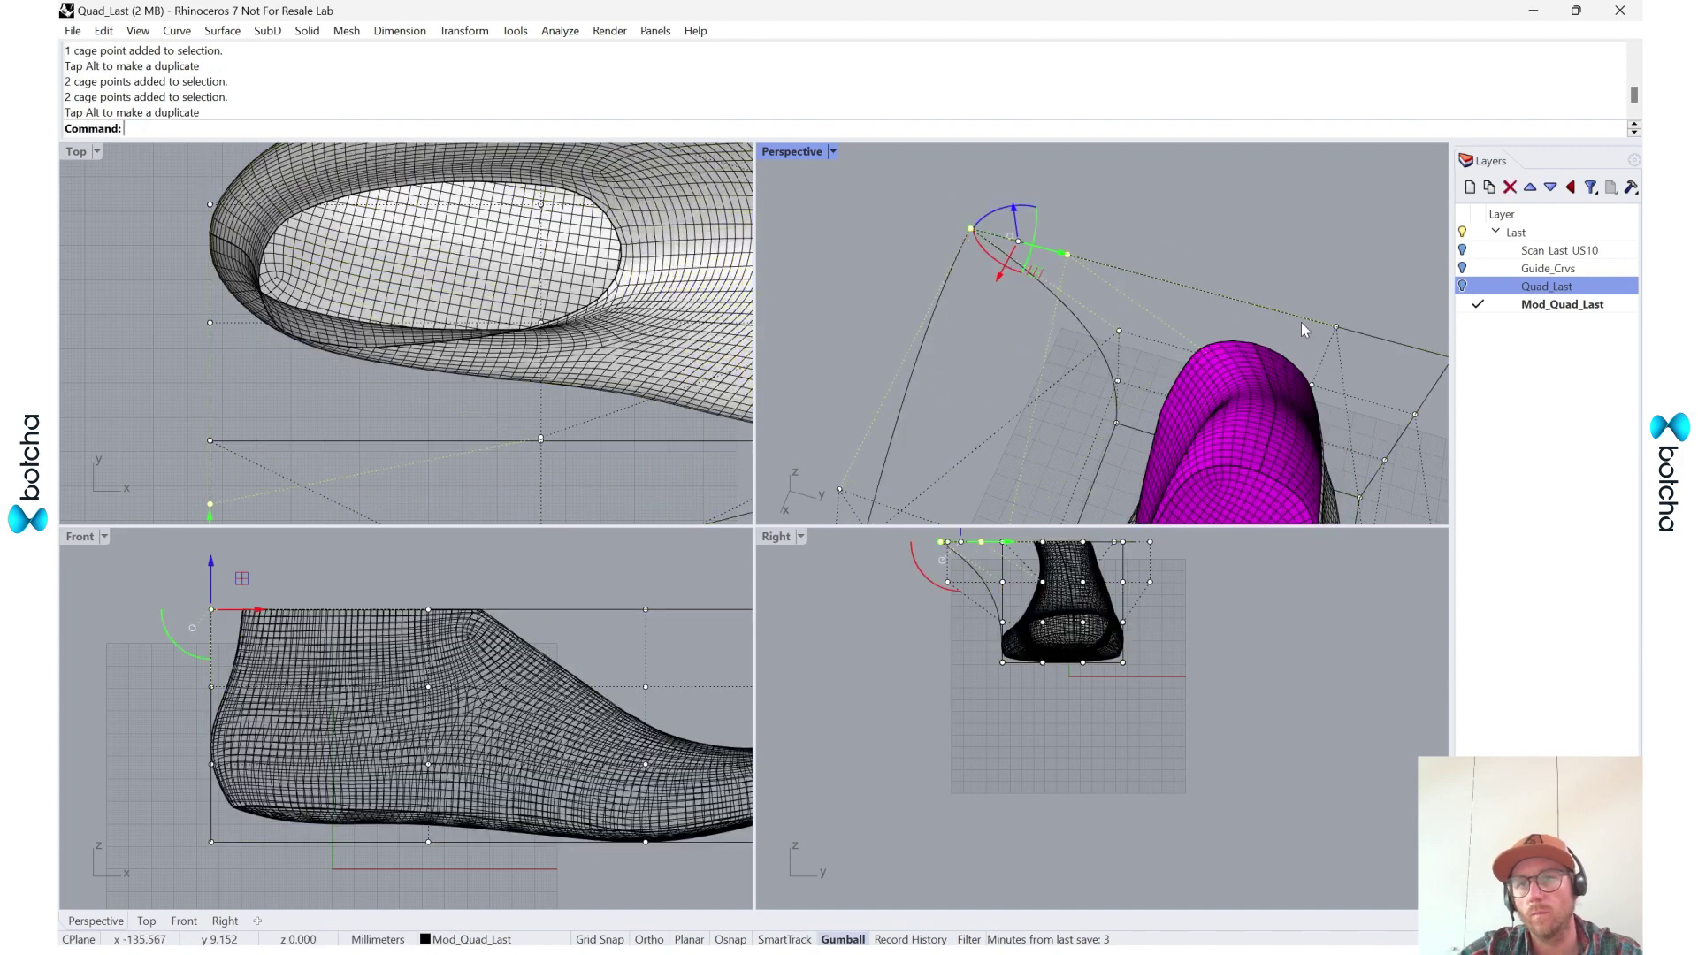
scroll(1302, 322, down, 4)
- Move the two cage points at the opposite upper heel corner outward to widen the opening on that side
shift+right_drag(1302, 322, 1196, 288)
scroll(1195, 288, up, 4)
drag(1195, 289, 1409, 346)
key(Escape)
right_drag(1300, 268, 1239, 289)
scroll(1238, 289, down, 5)
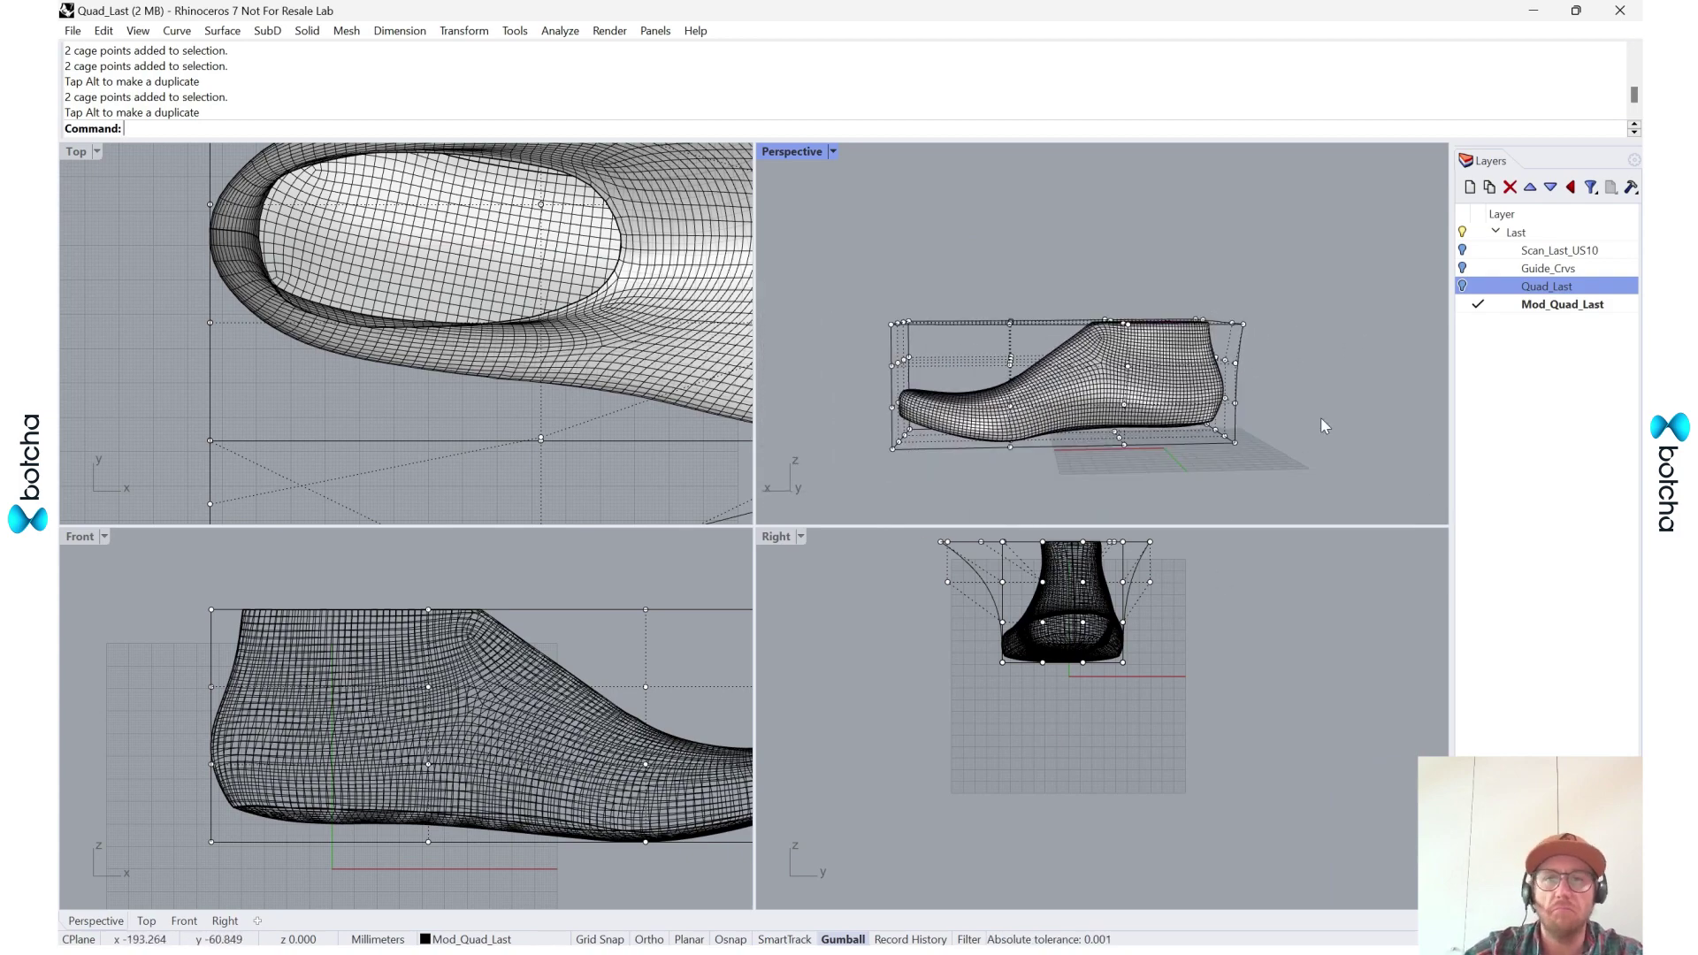
- Hide the control cage around the deformed last
click(1177, 454)
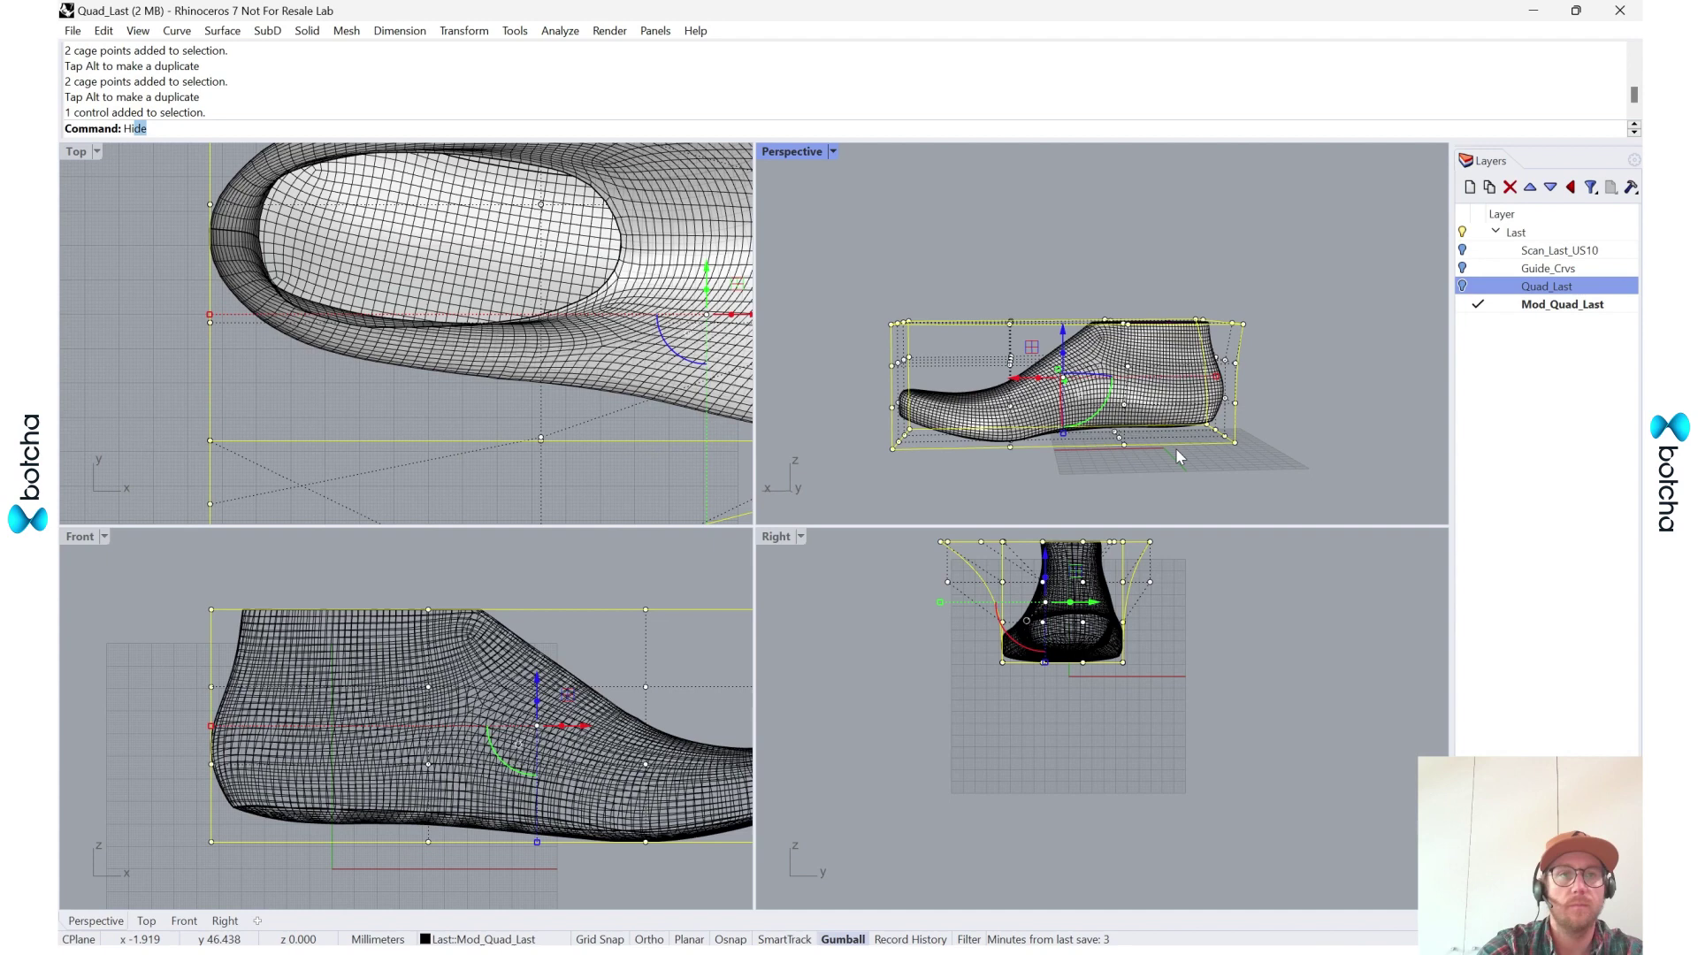
text(Hi)
key(Return)
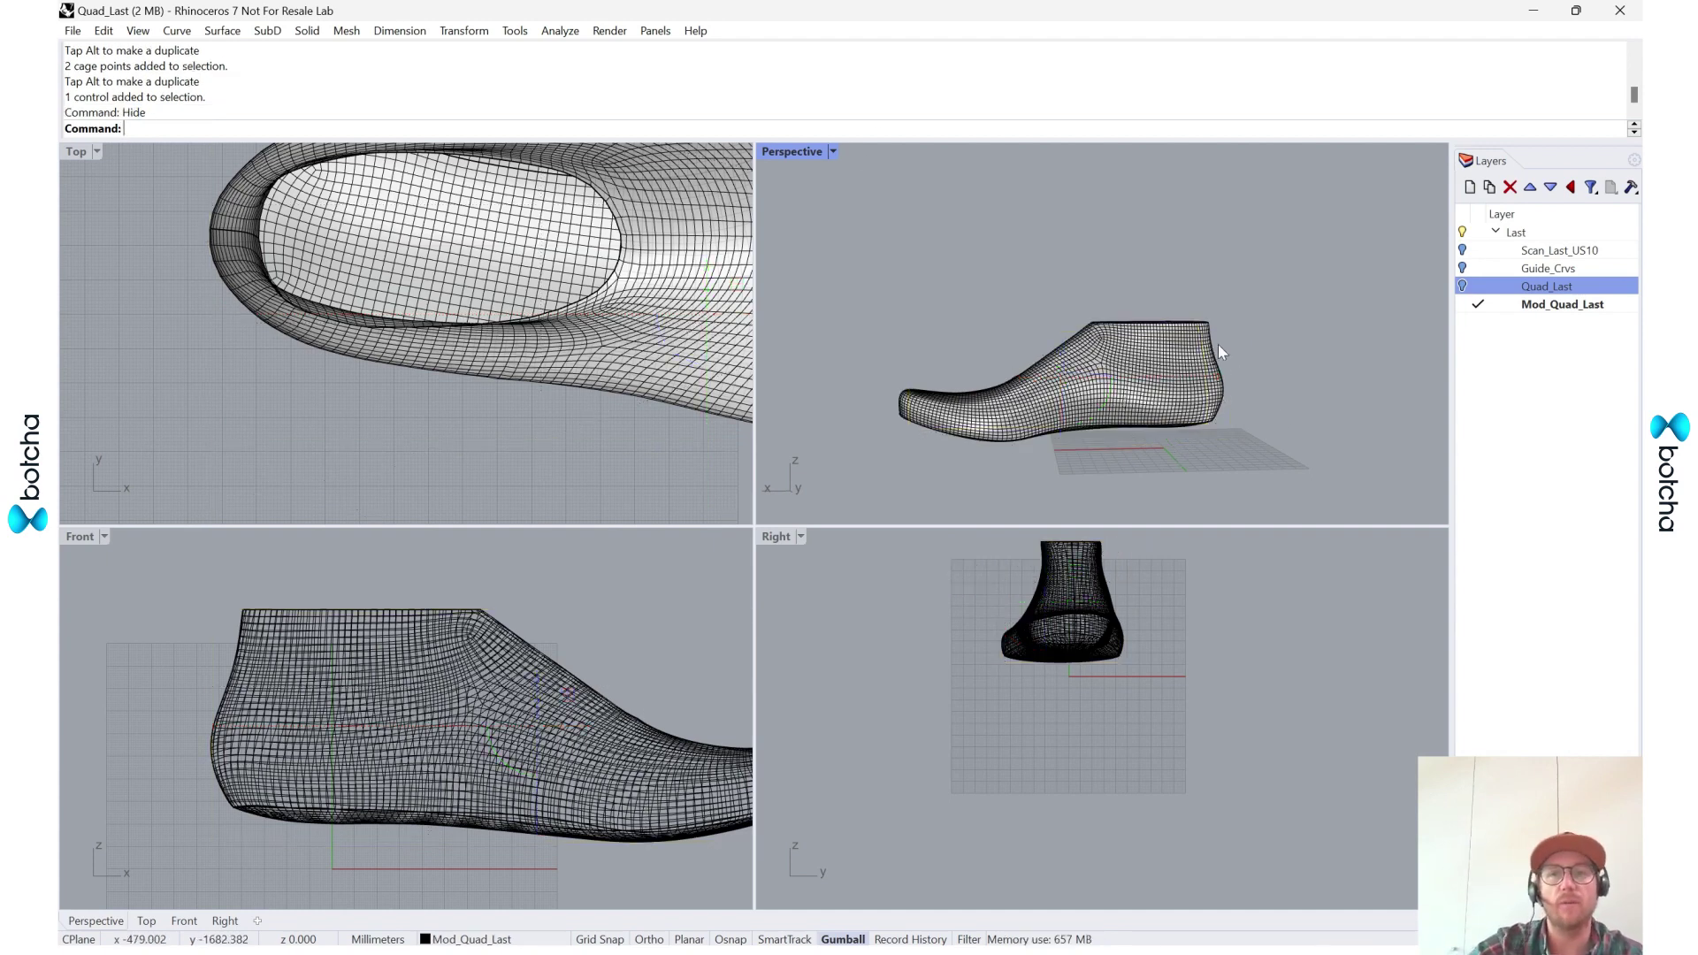
right_drag(1217, 343, 1227, 395)
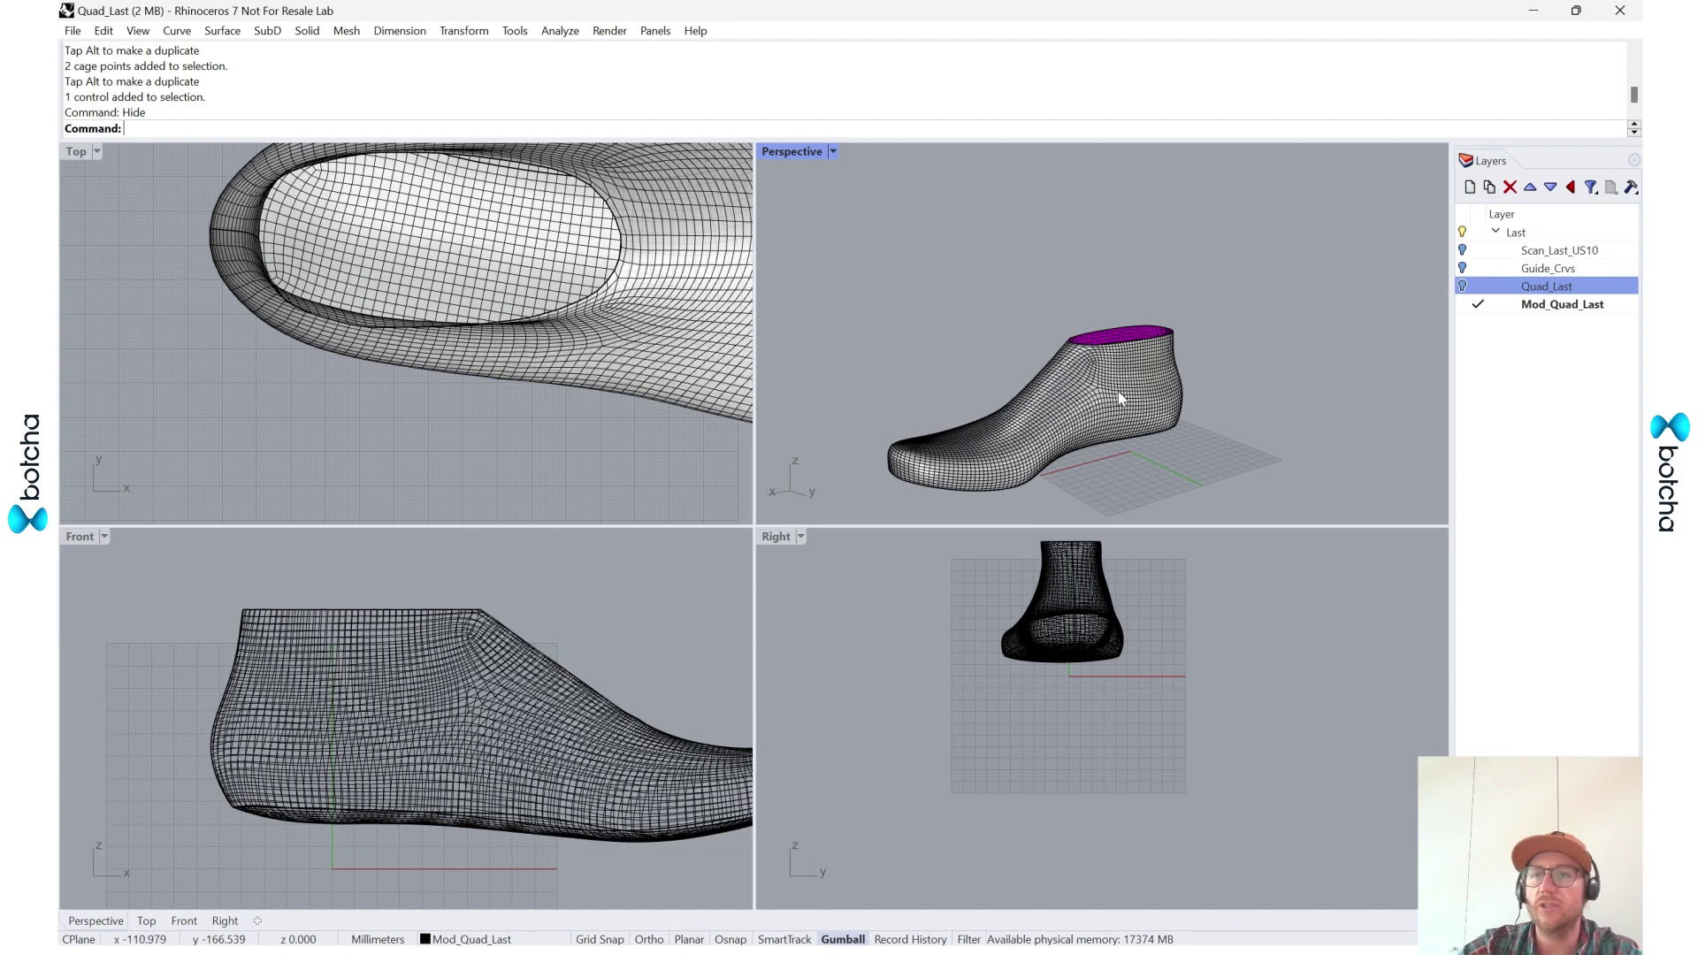
- Show the Botcha soft edit tools alongside the layers
right_click(1514, 171)
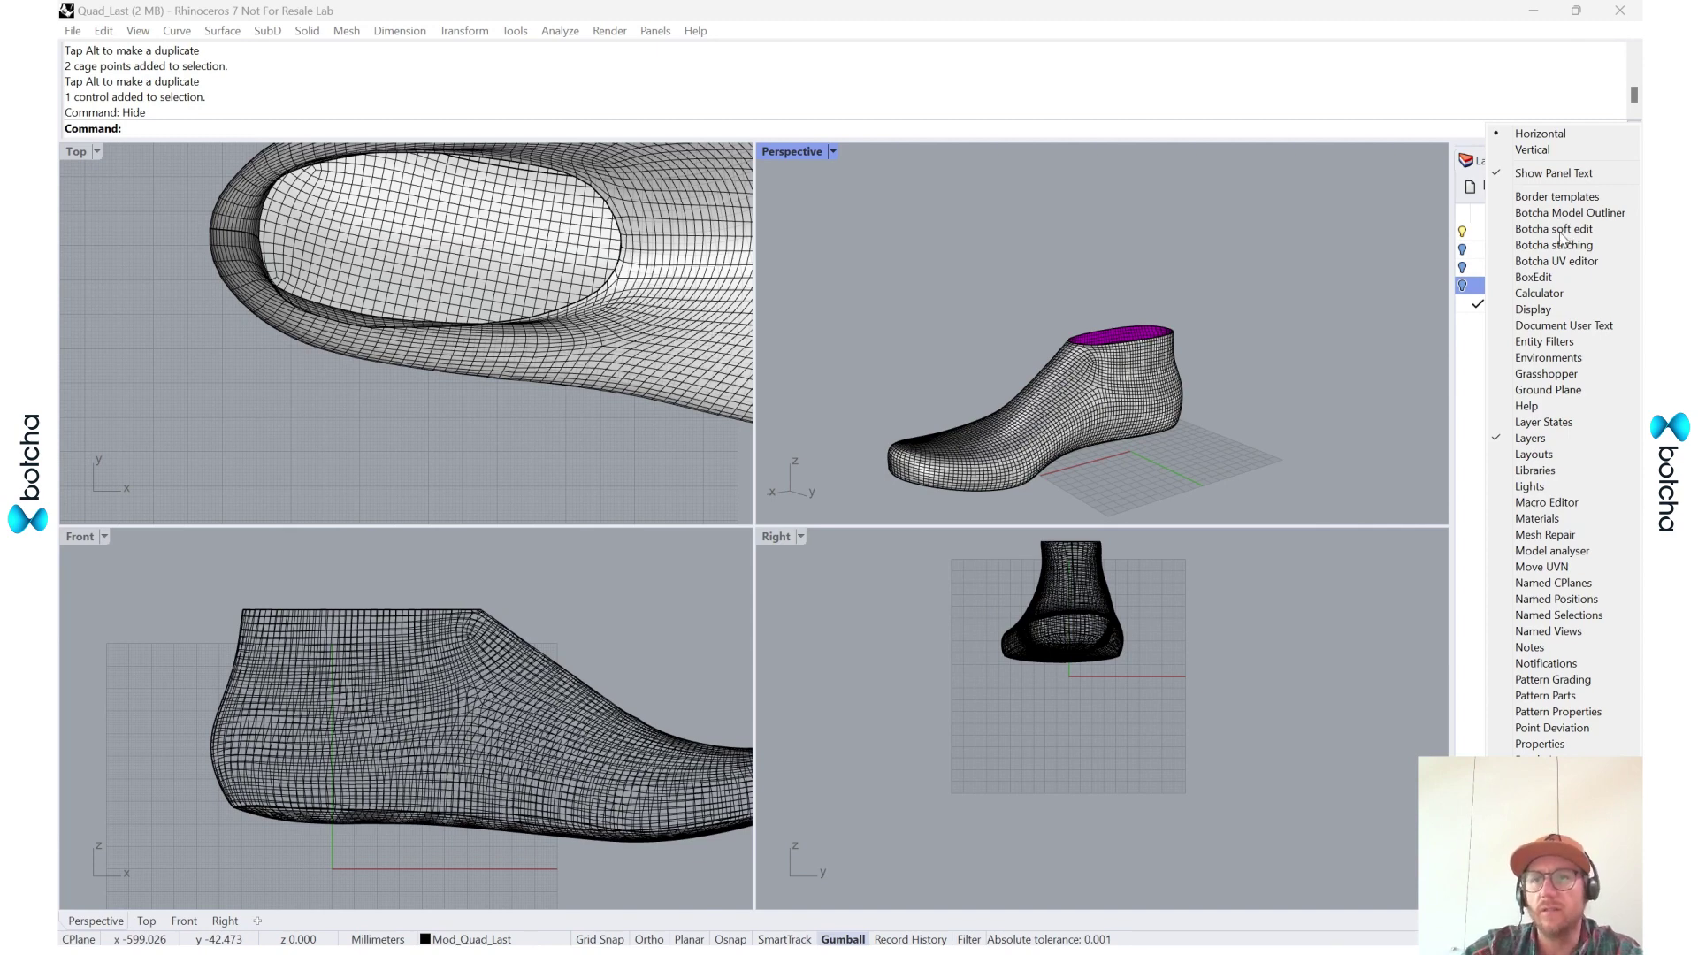
click(1349, 253)
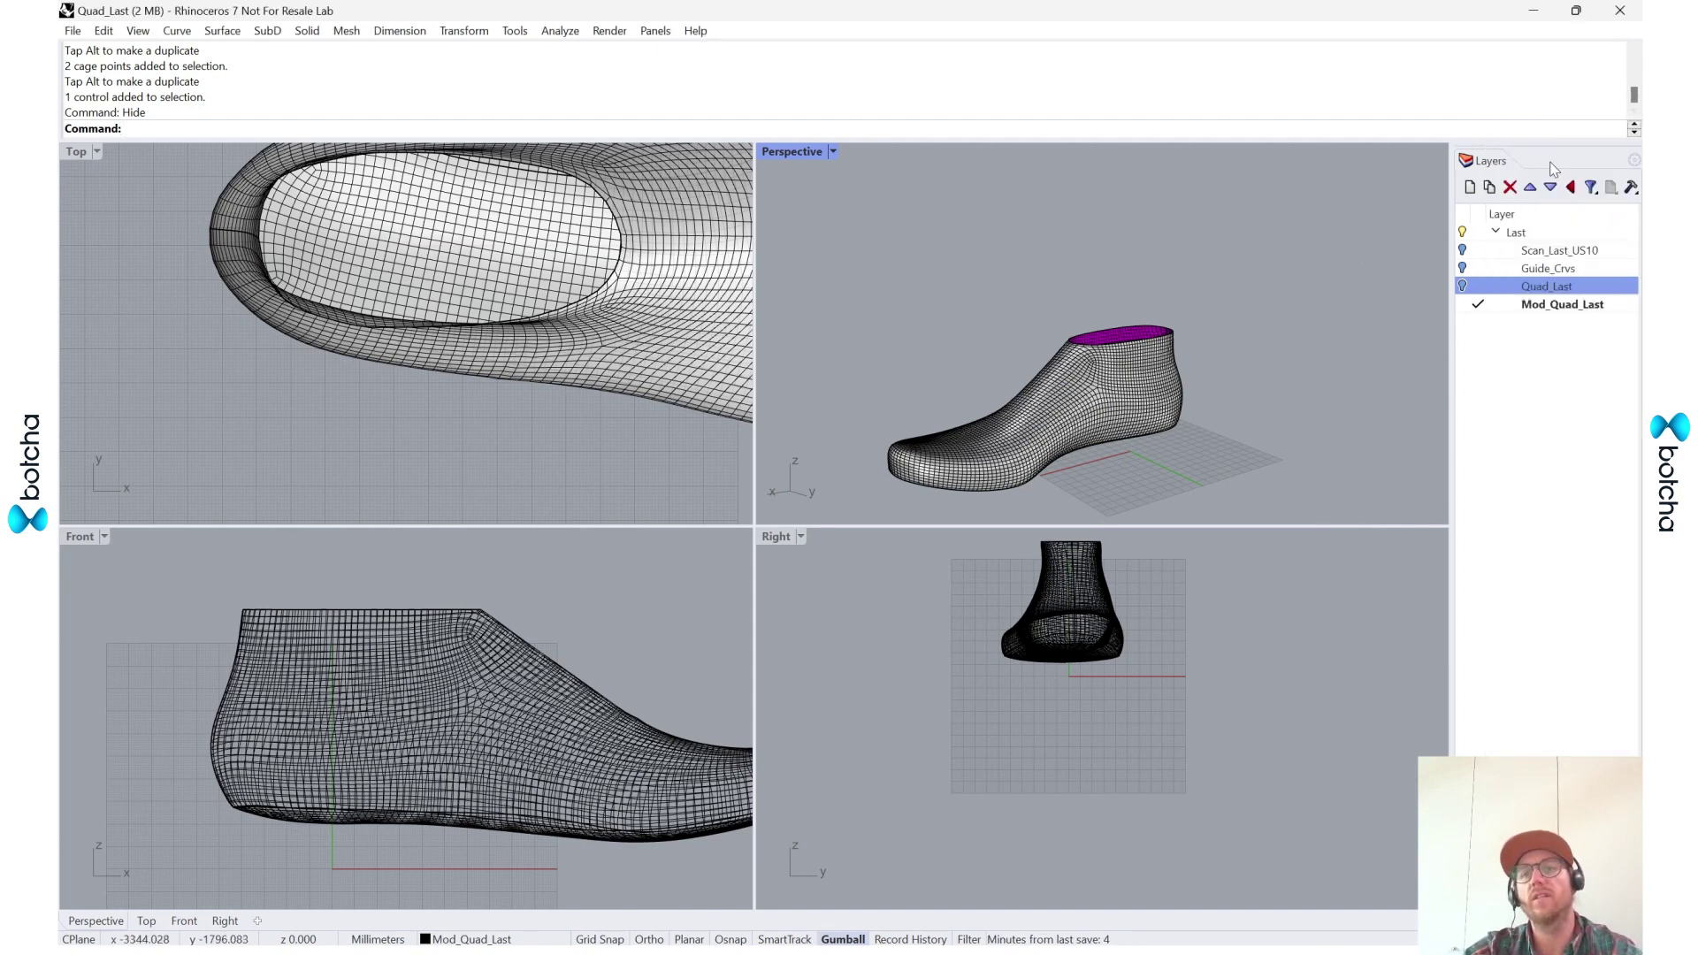
right_click(1554, 169)
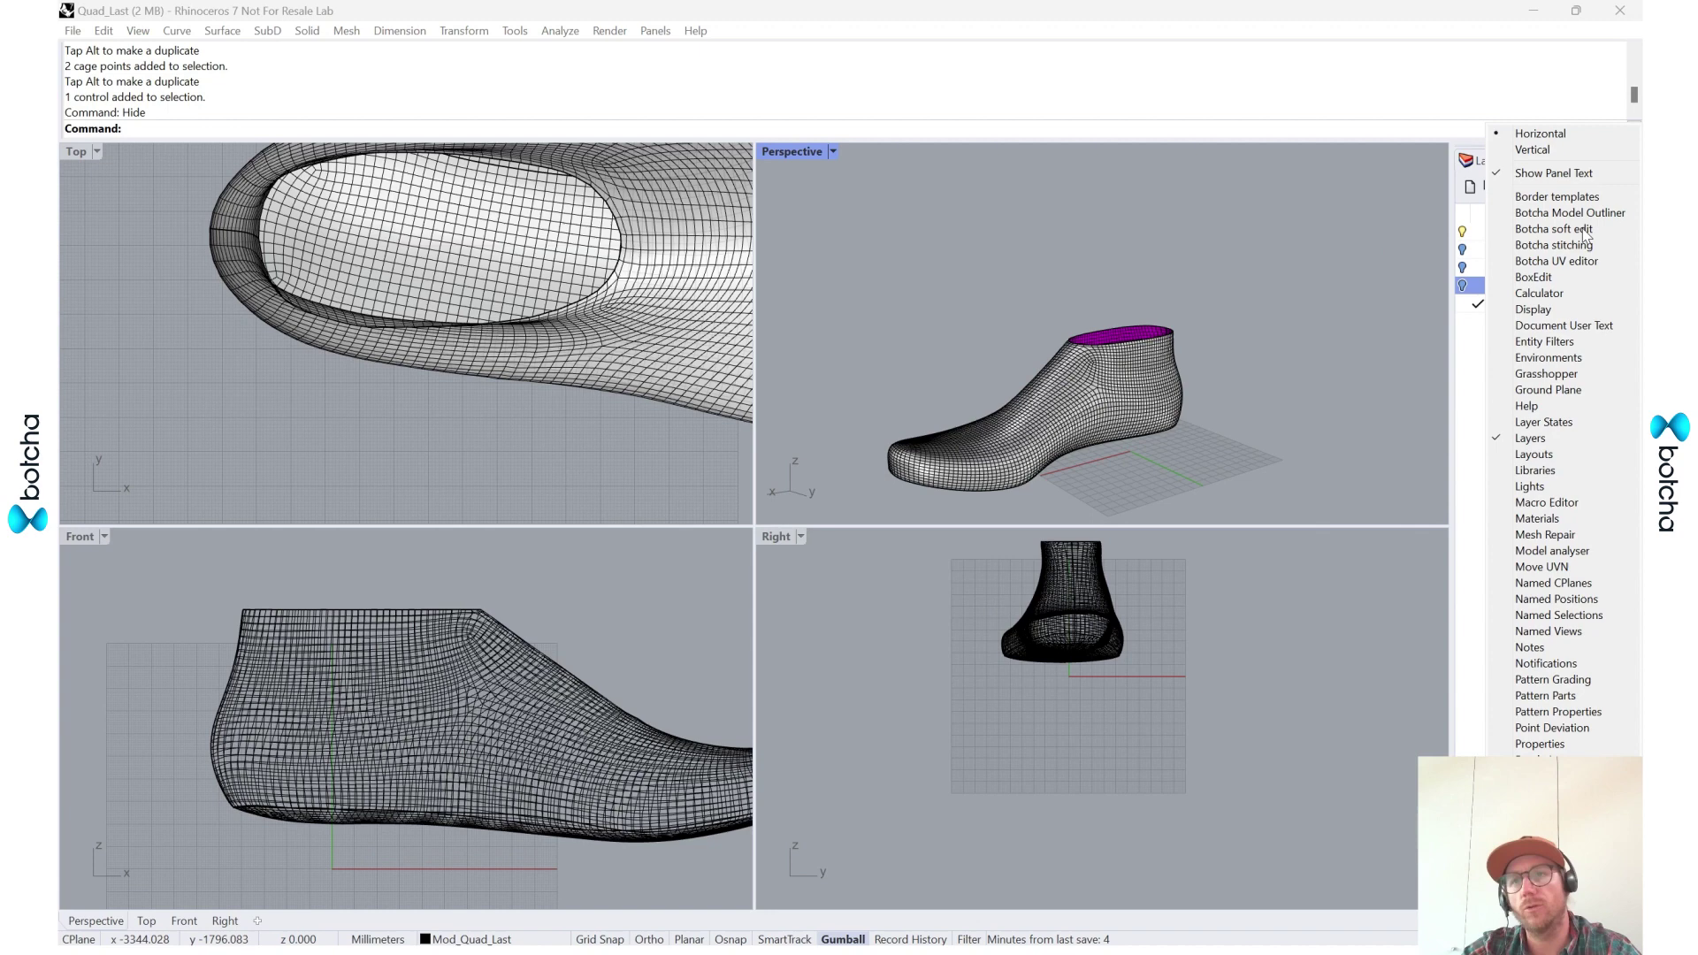
click(1514, 441)
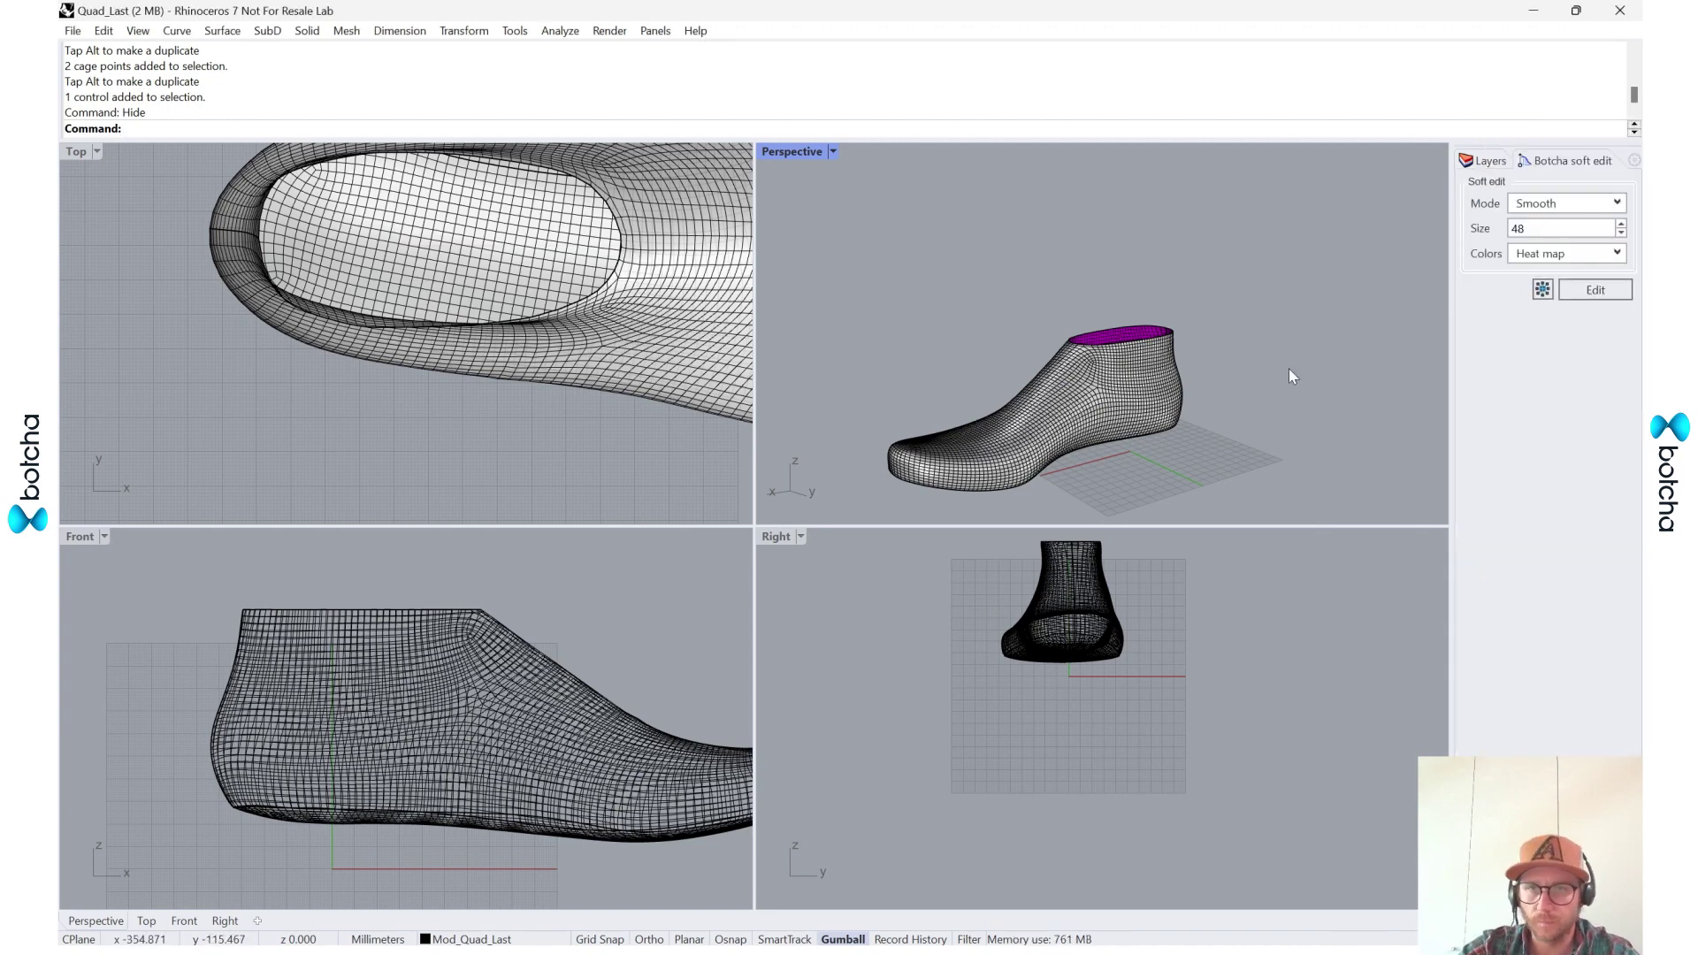
scroll(1125, 420, up, 4)
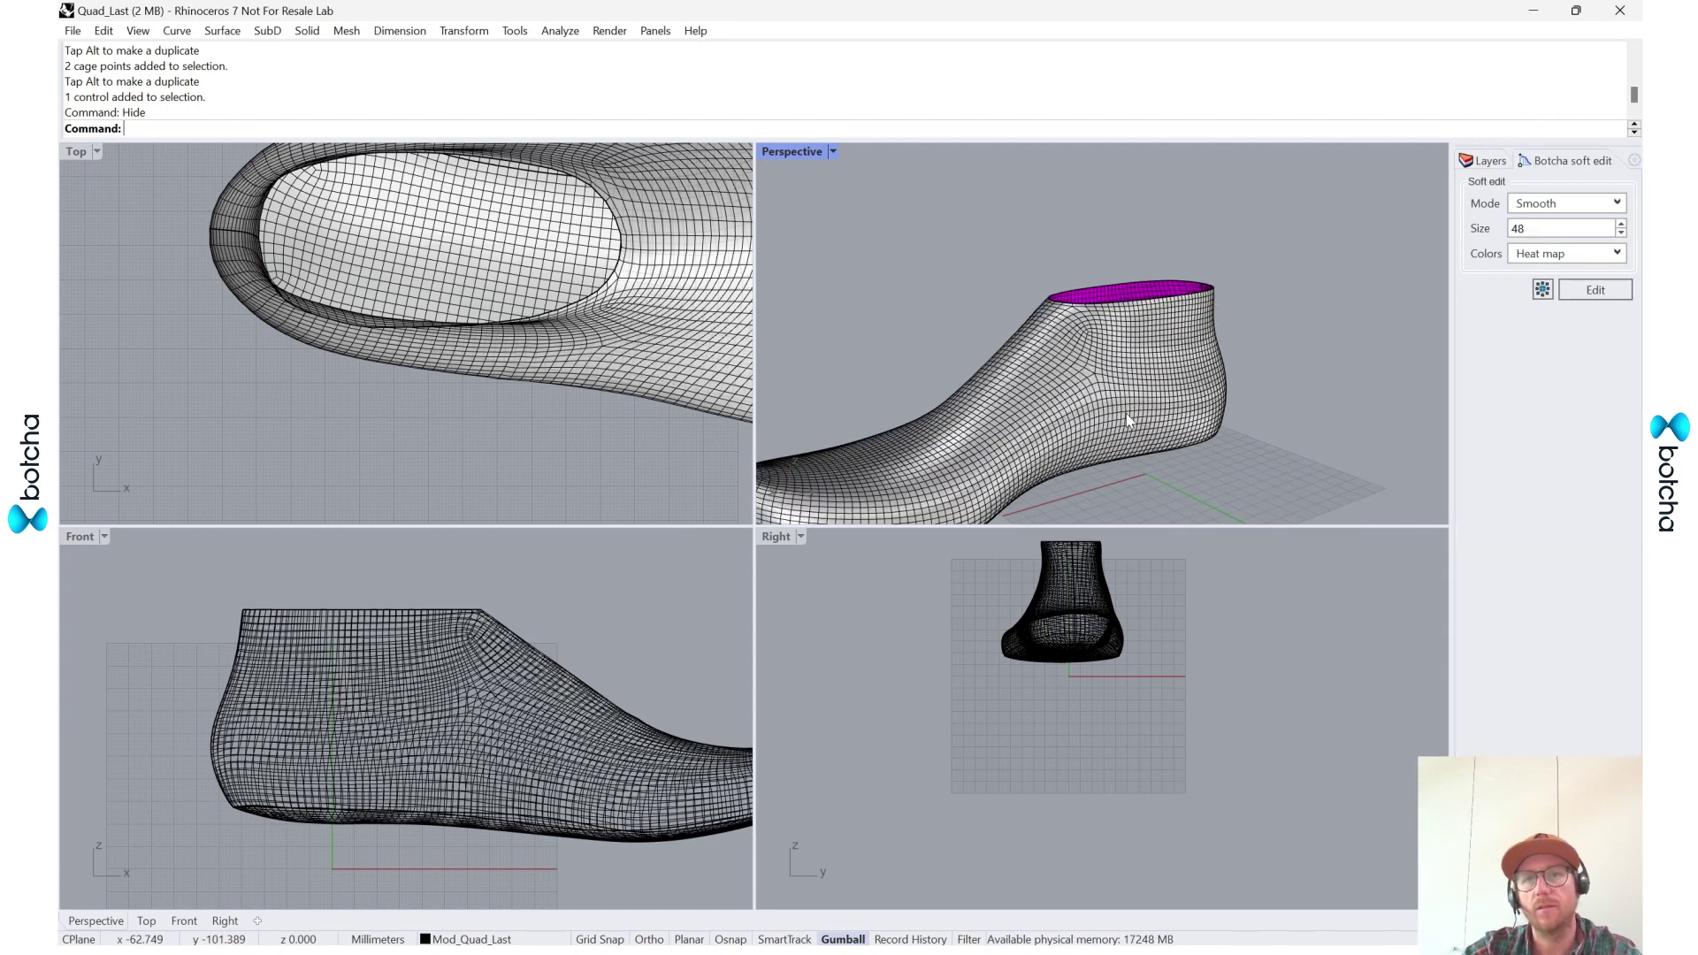
scroll(1132, 426, up, 3)
scroll(1238, 437, down, 3)
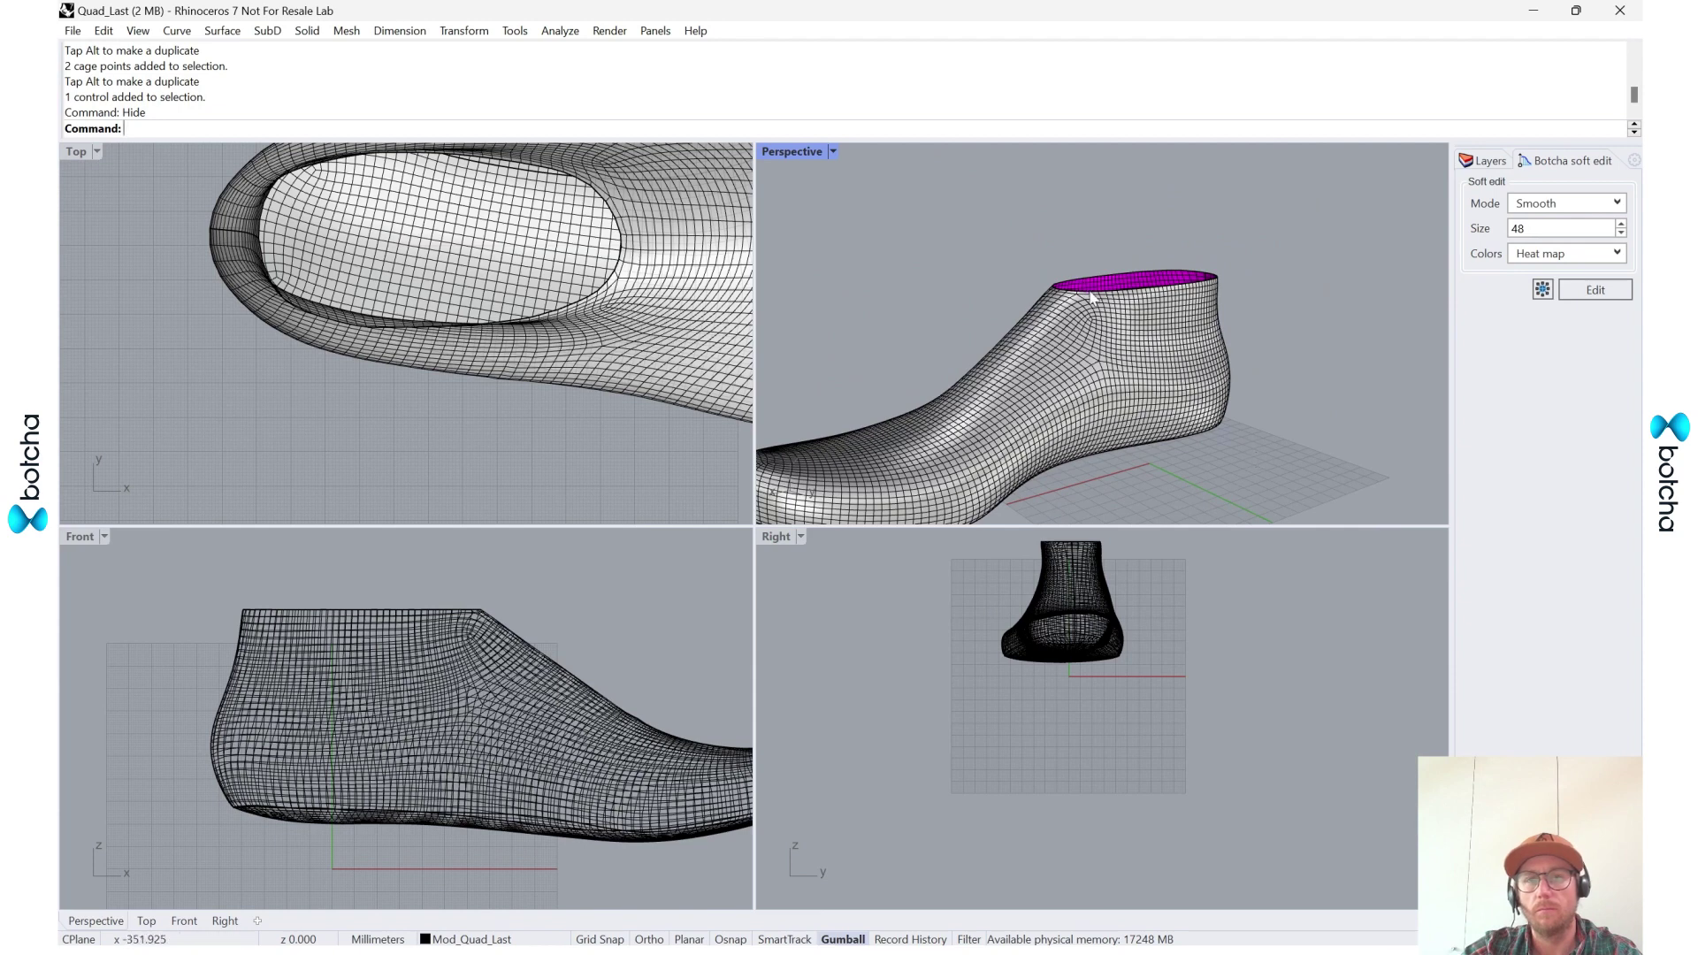
- Highlight the Mod_Quad_Last layer, select the last mesh and start a Botcha soft edit on it
click(1486, 160)
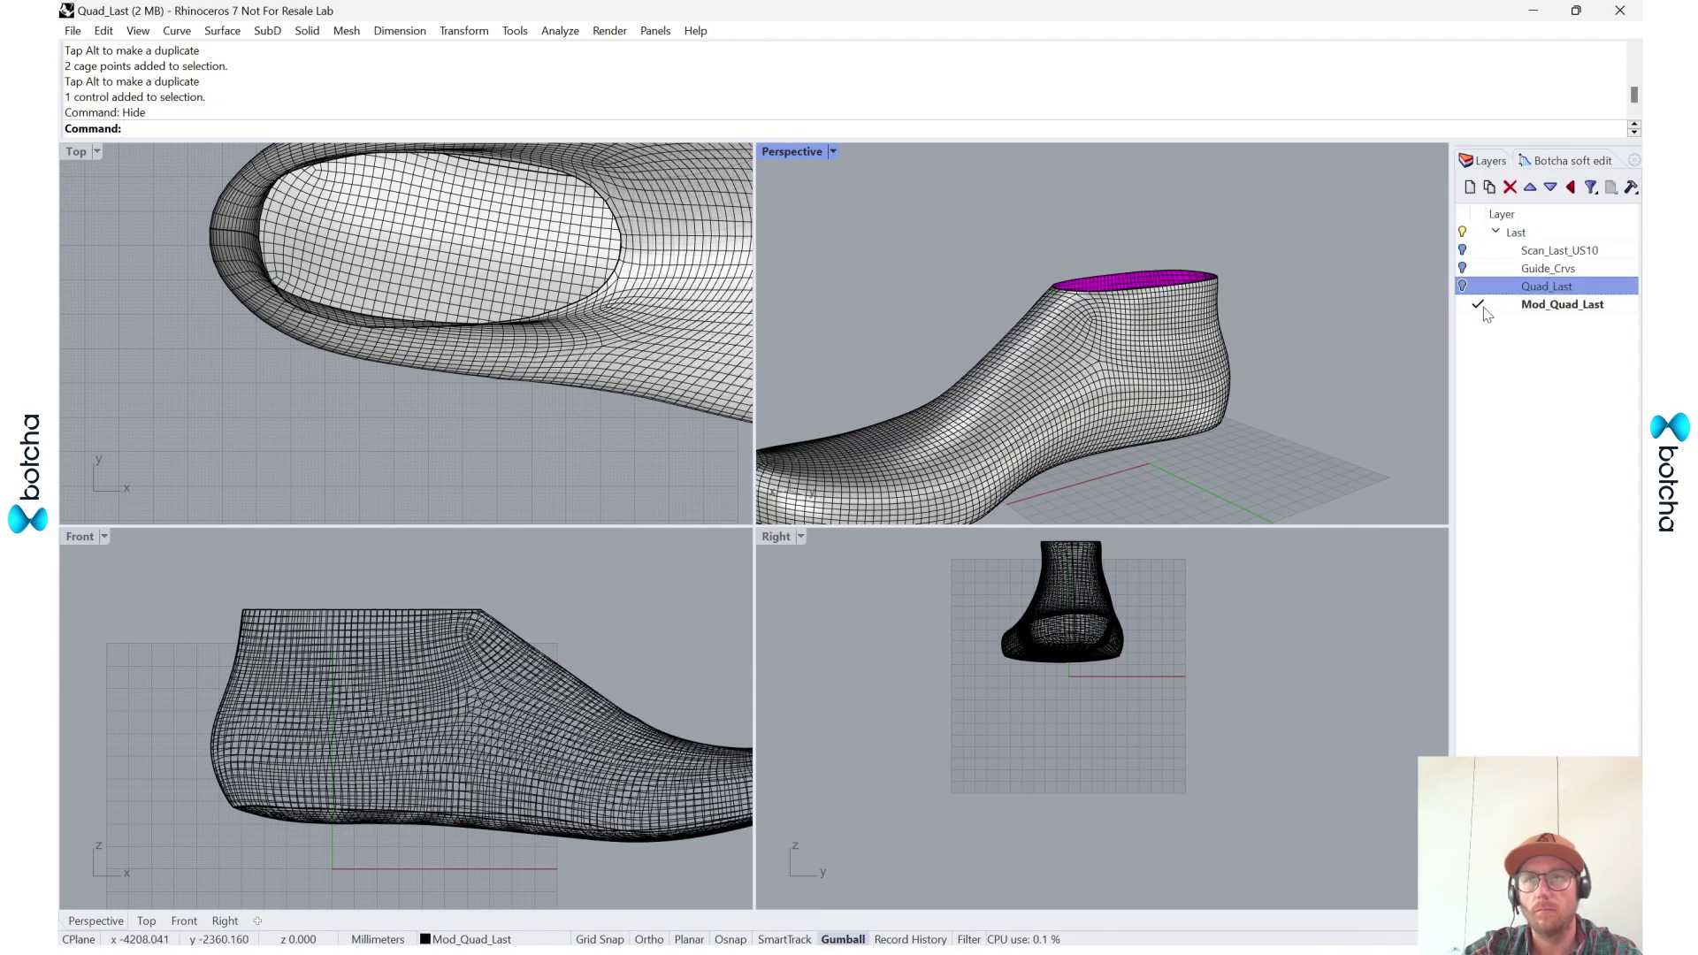
click(1570, 304)
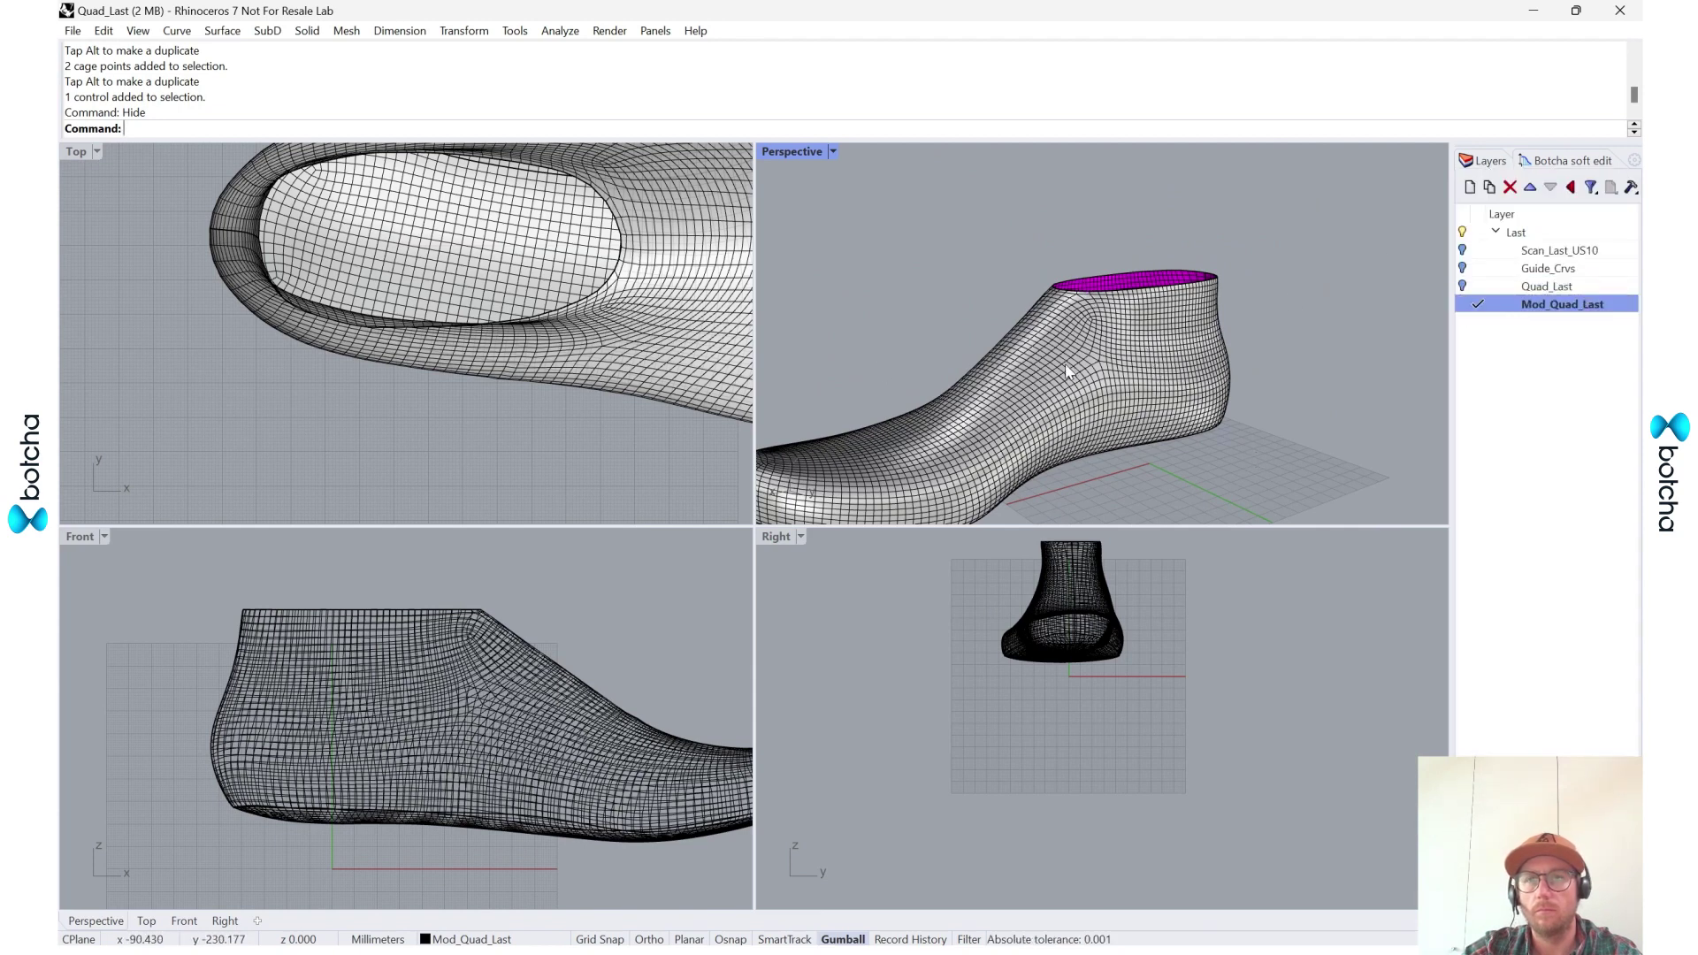
click(1112, 367)
click(1254, 320)
click(1191, 350)
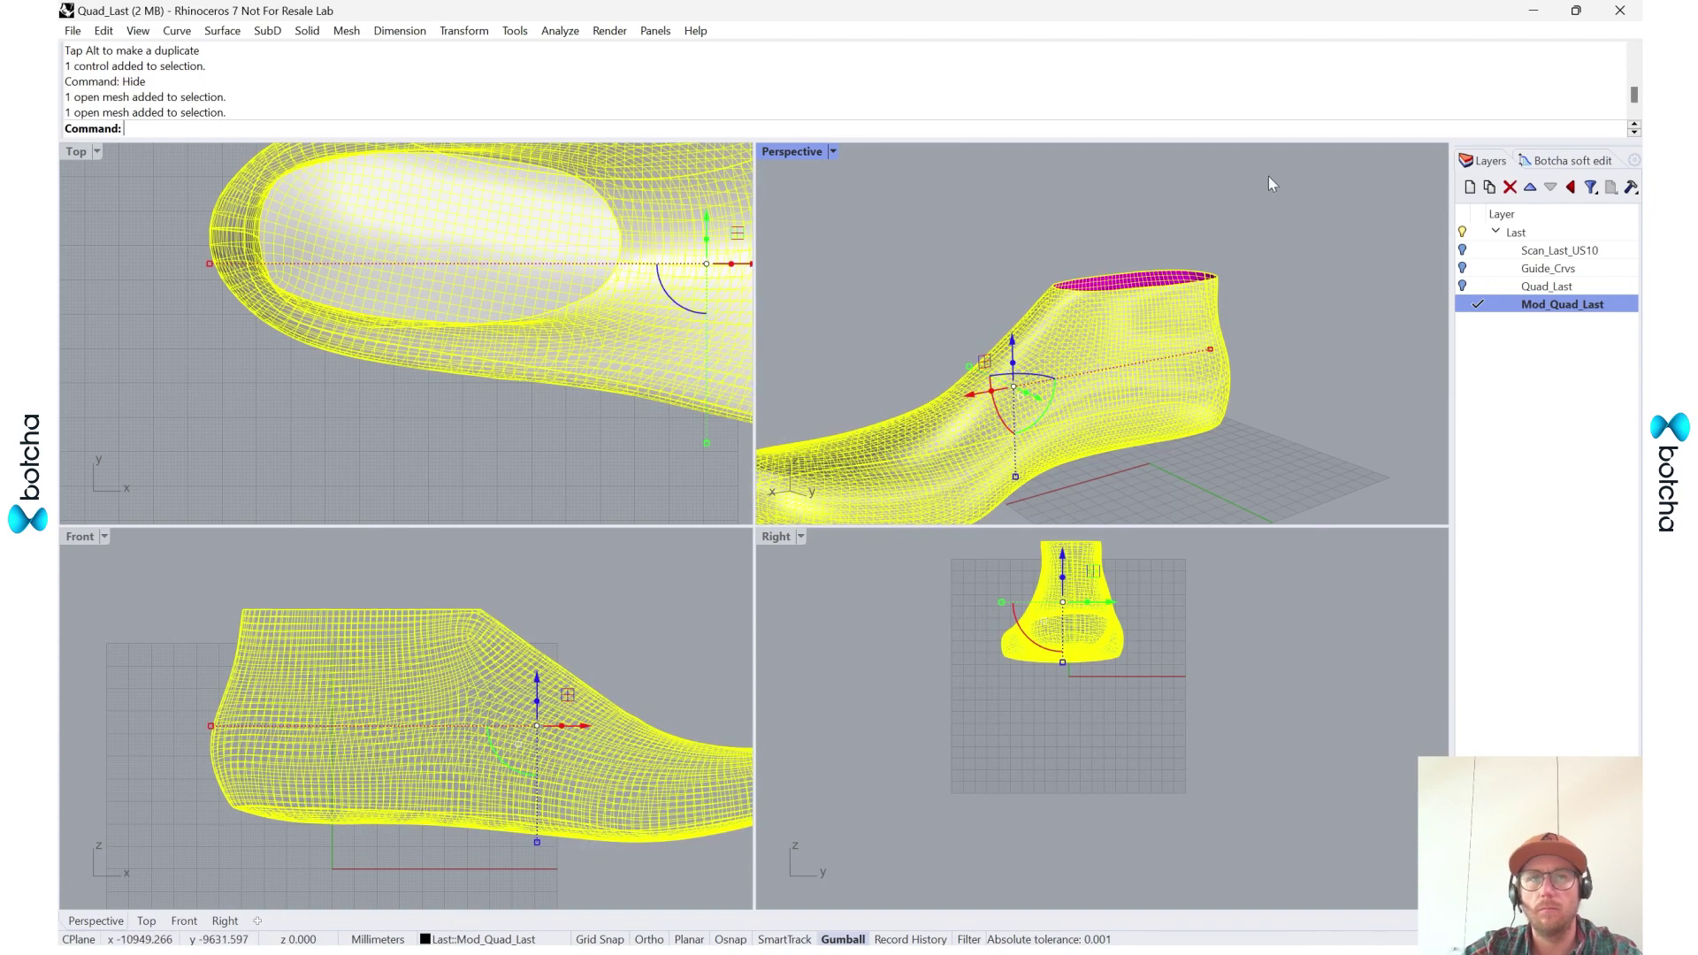
click(1565, 160)
click(1329, 414)
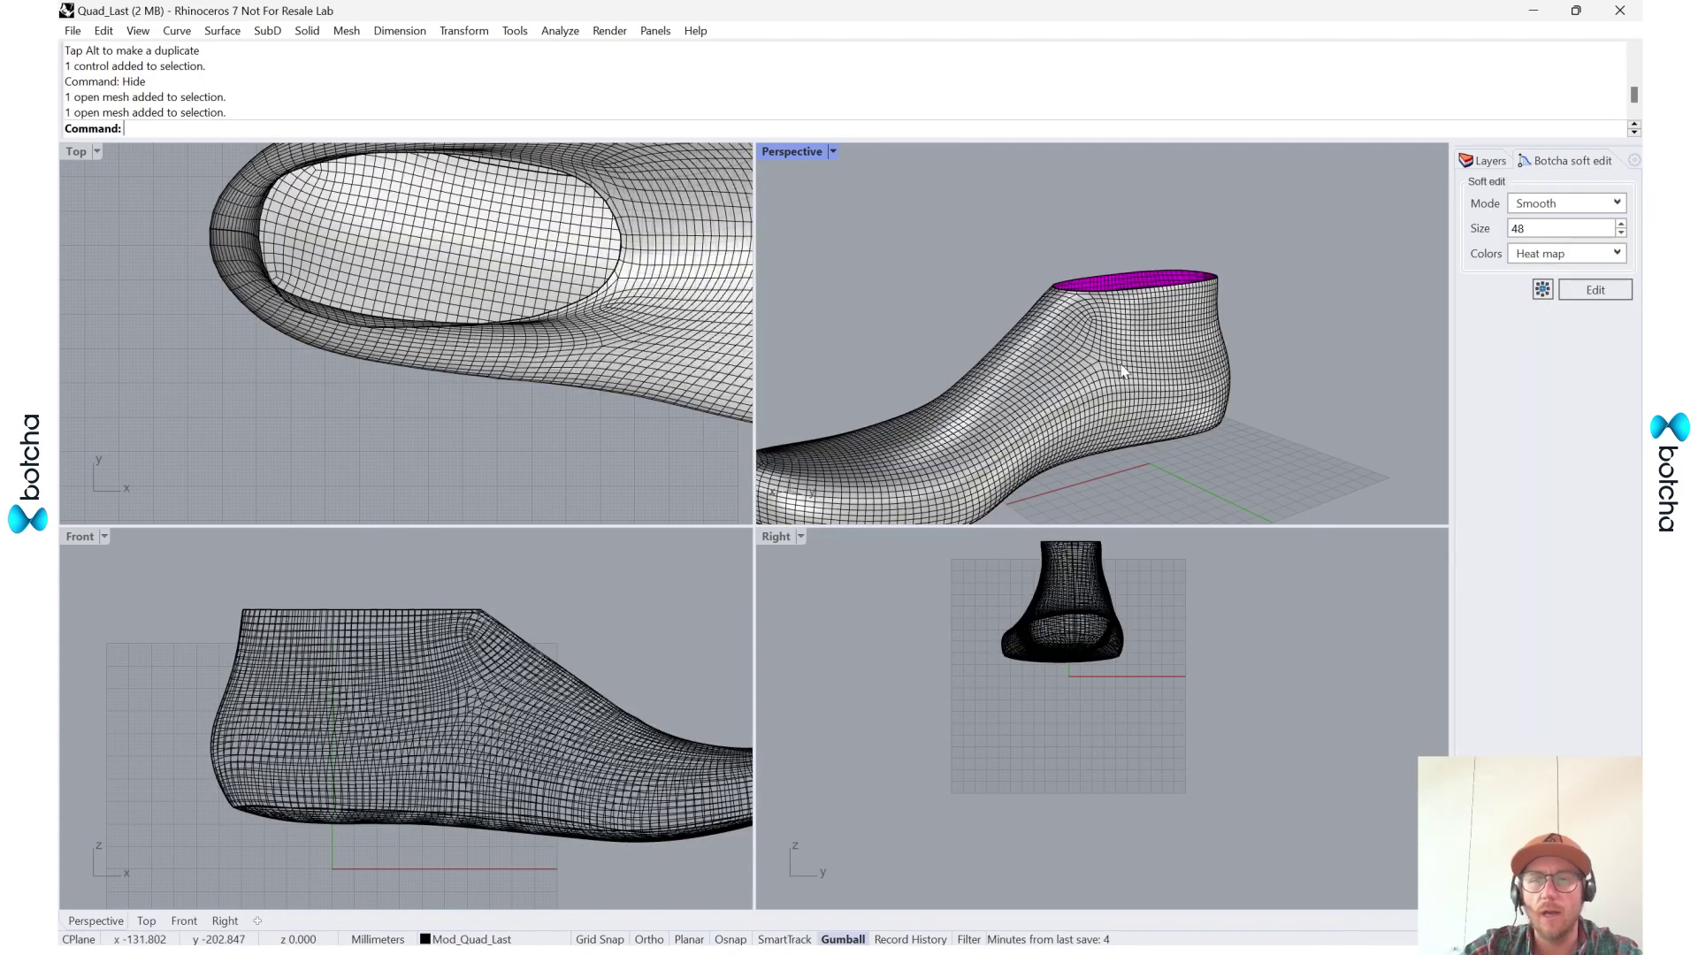
click(1123, 370)
click(1597, 297)
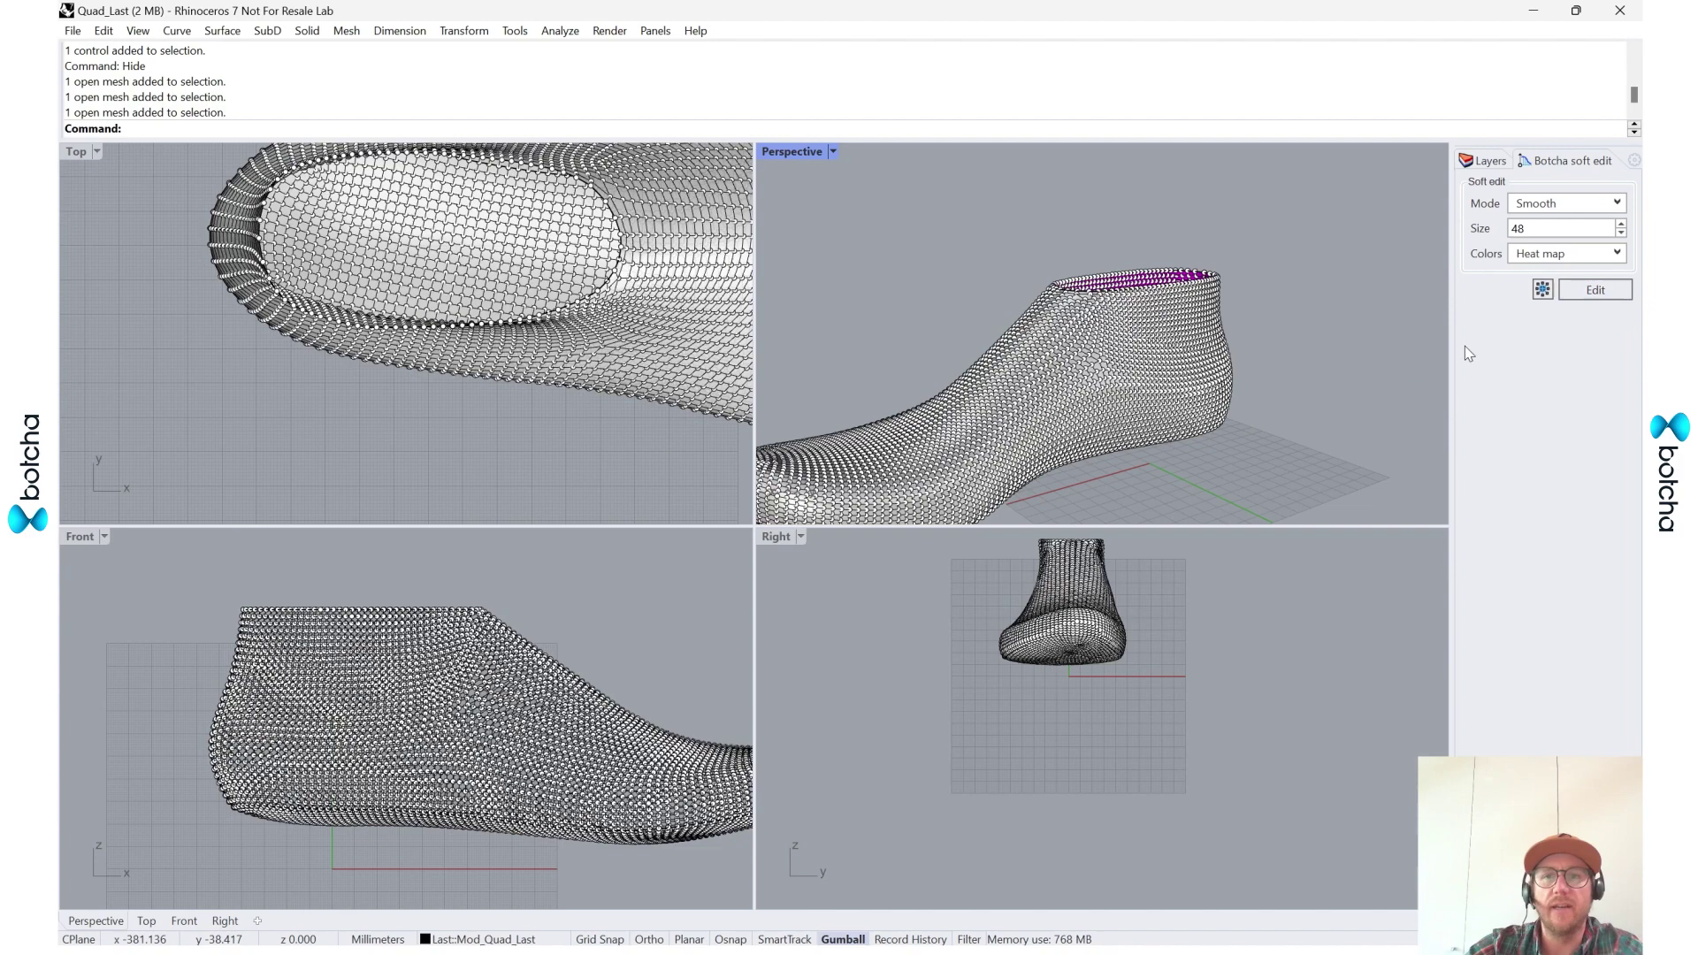
- Select a single mesh vertex at the back of the heel, a little below the top opening
right_drag(1318, 416, 1248, 390)
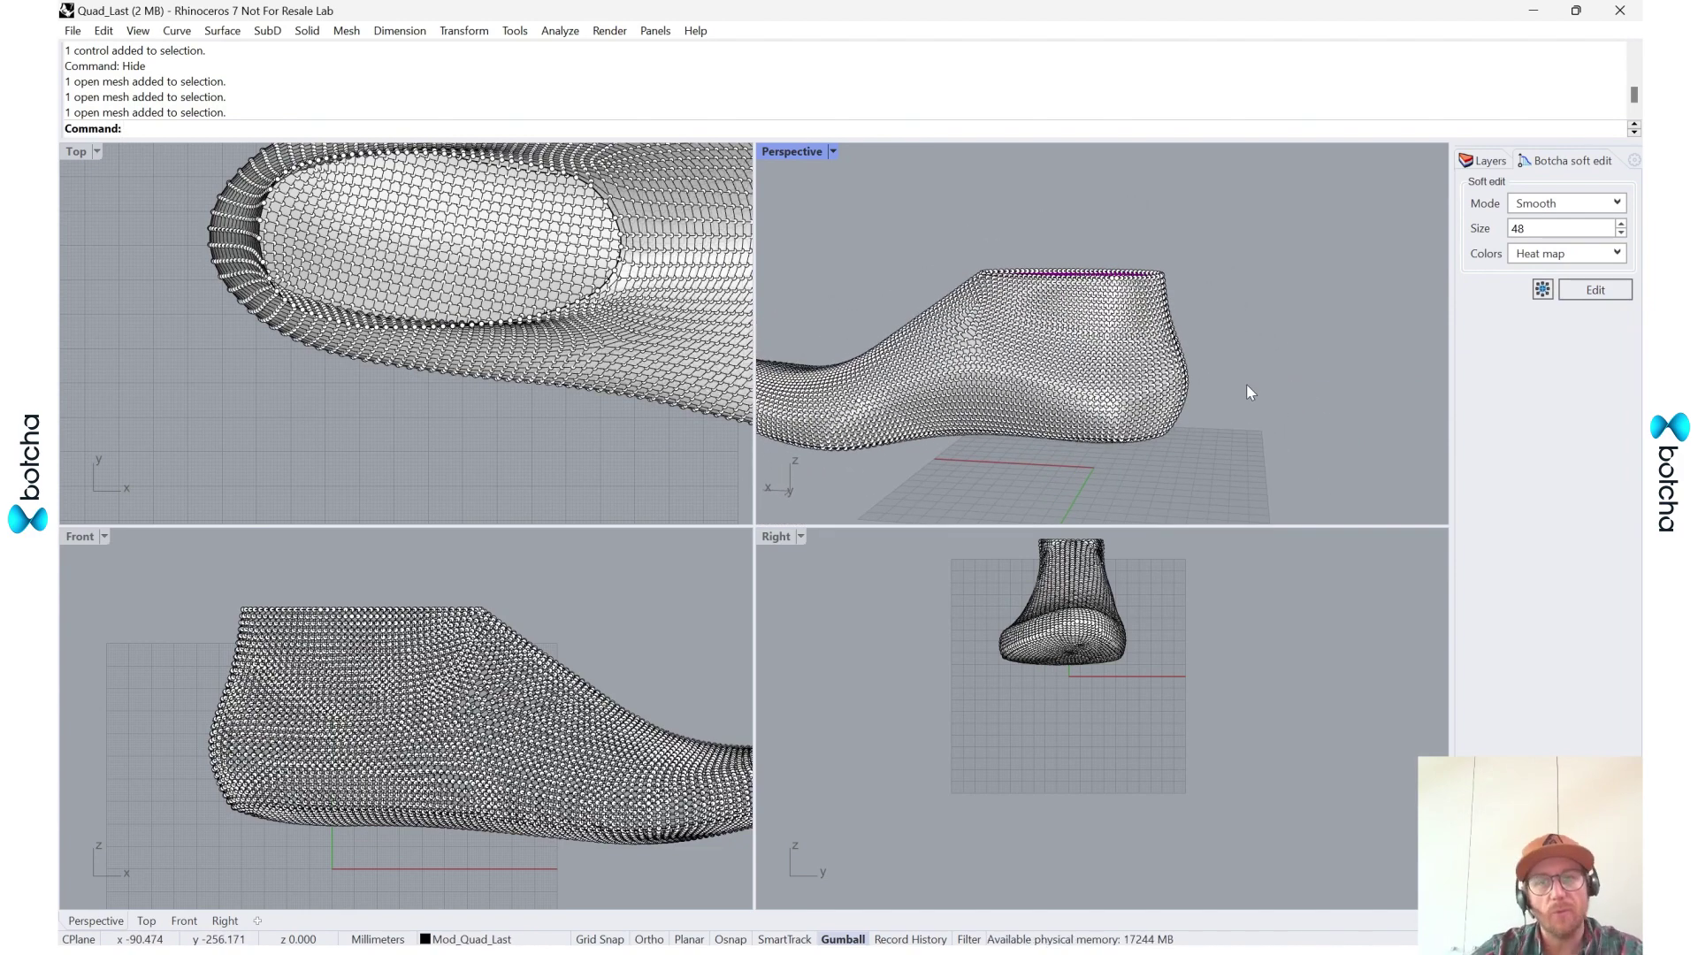
scroll(1234, 383, up, 5)
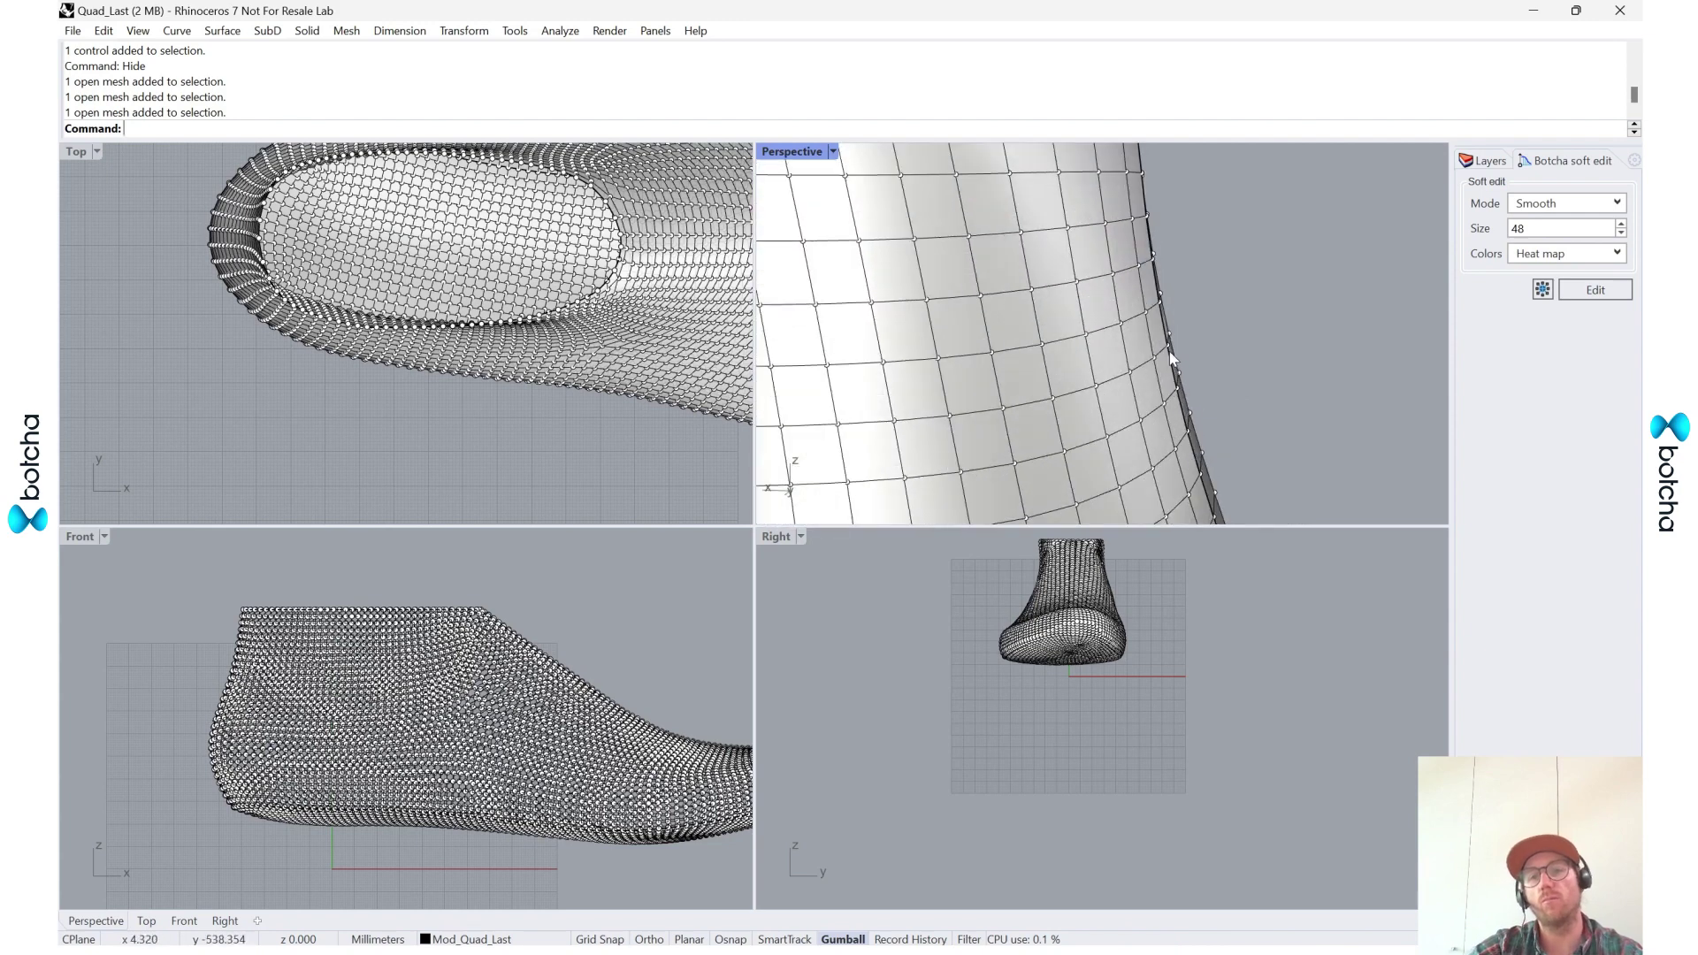
scroll(1181, 366, down, 2)
right_drag(1181, 366, 1127, 338)
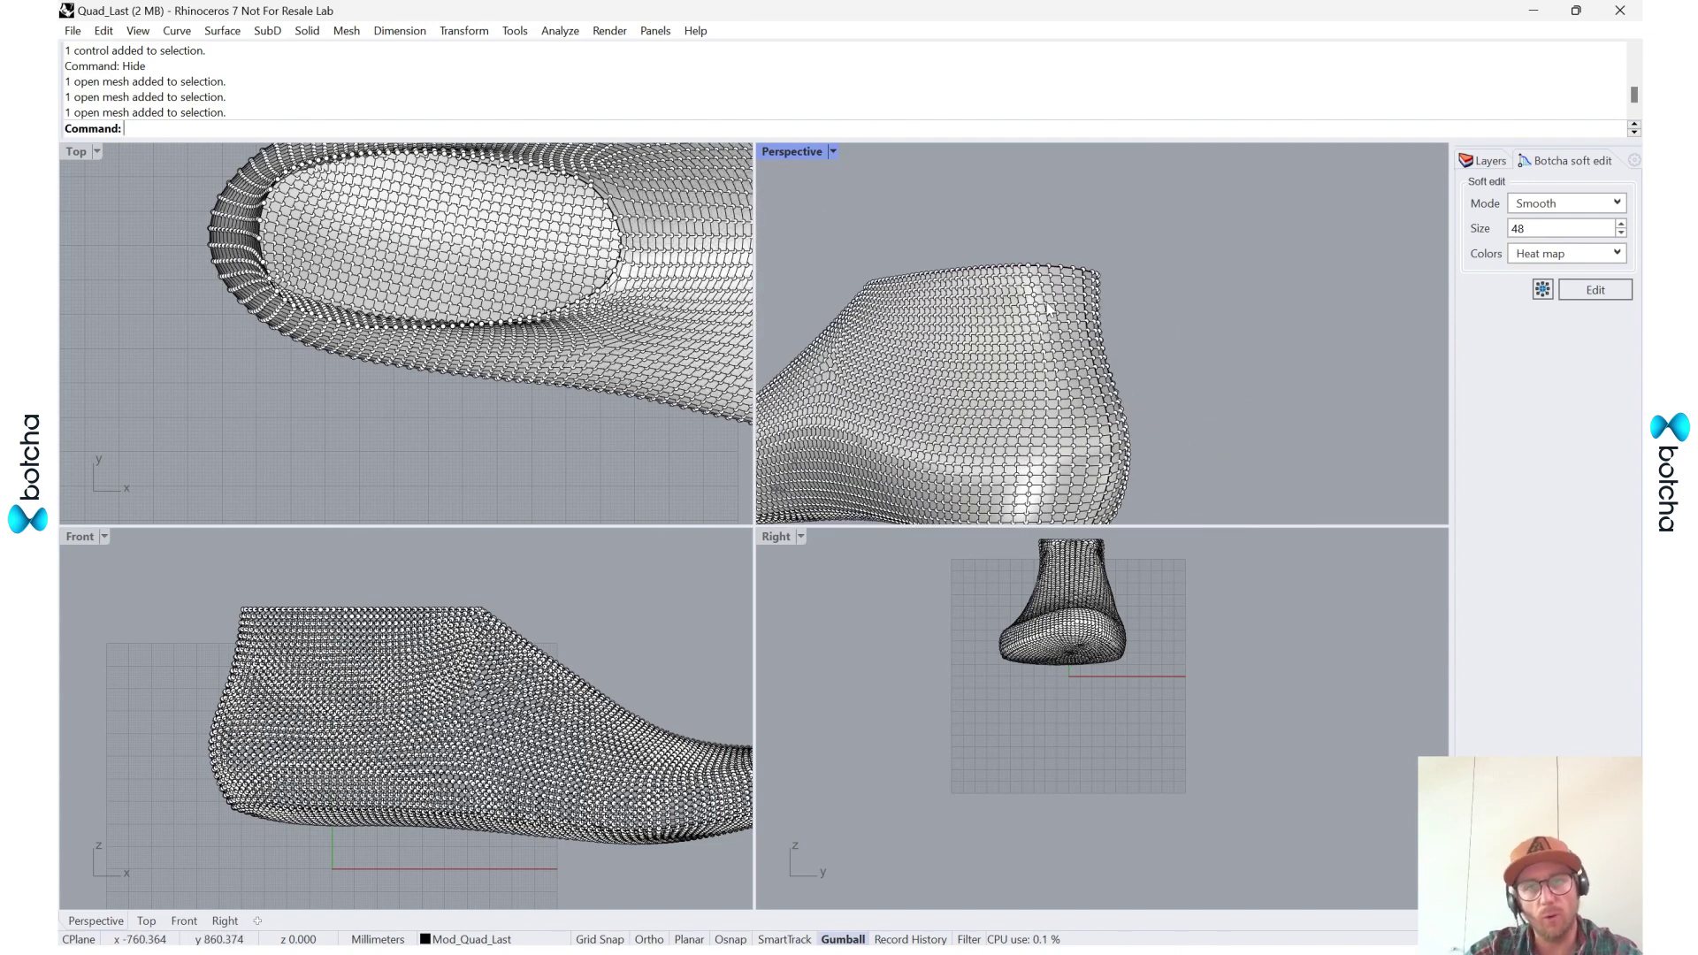
scroll(1081, 319, up, 6)
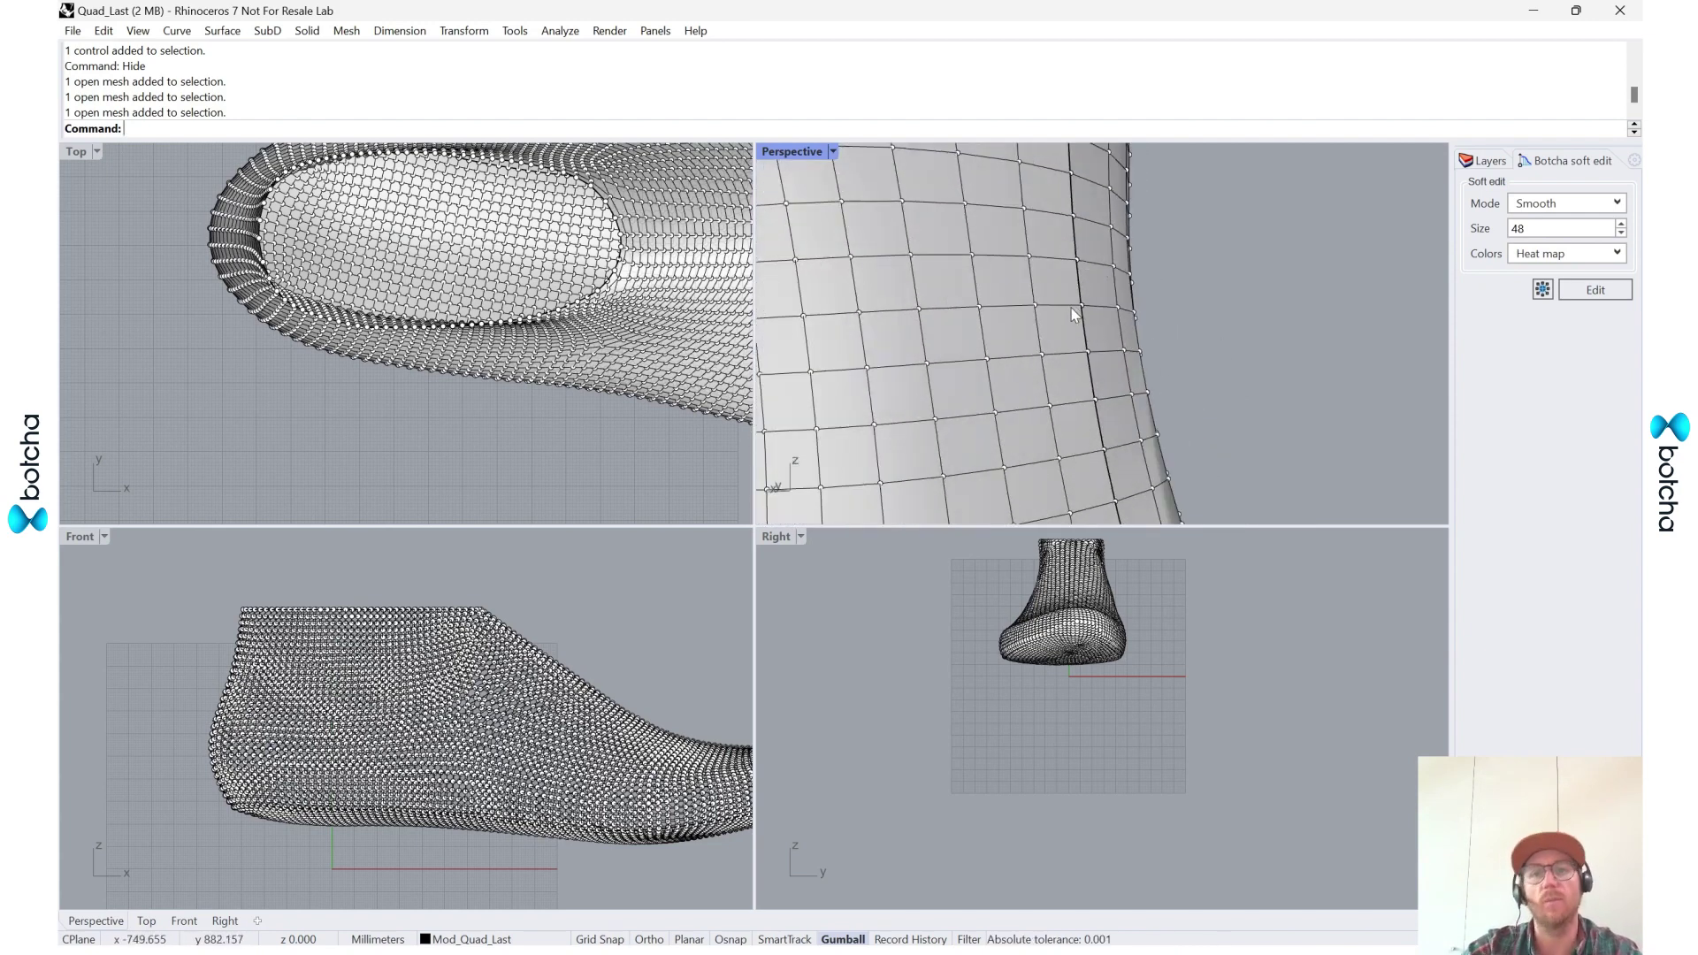
click(1081, 309)
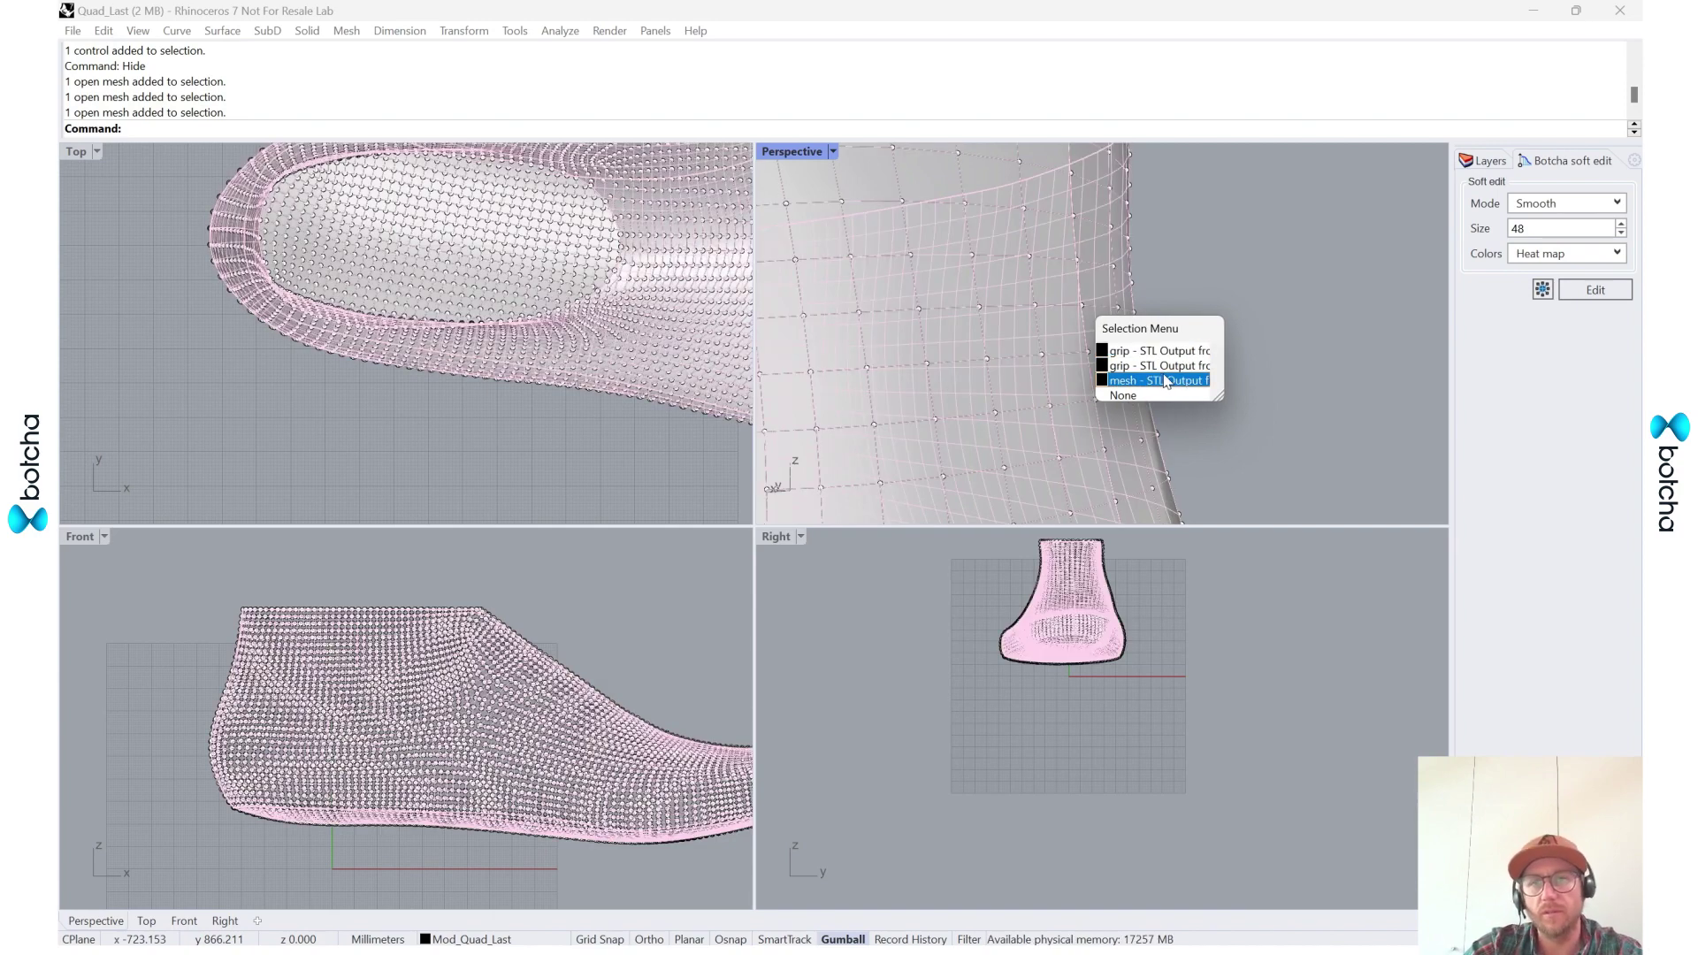
click(1173, 352)
scroll(1170, 352, down, 10)
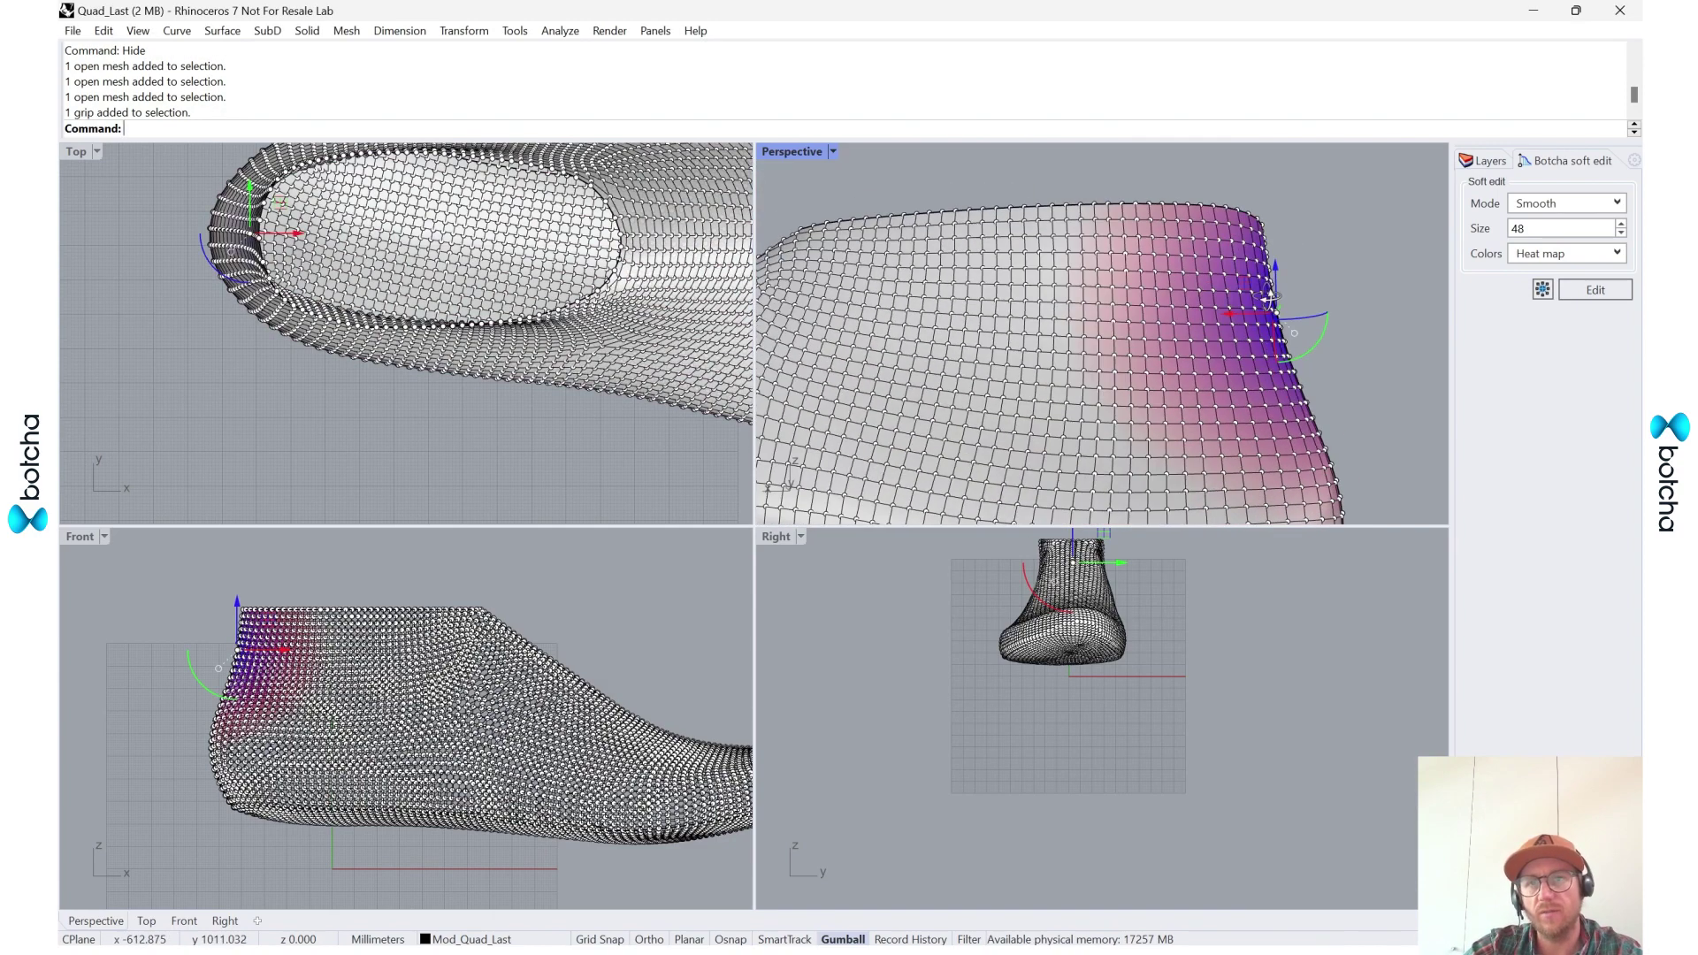
- Switch the soft edit colors to Selected and set the soft edit size to 40
click(1555, 258)
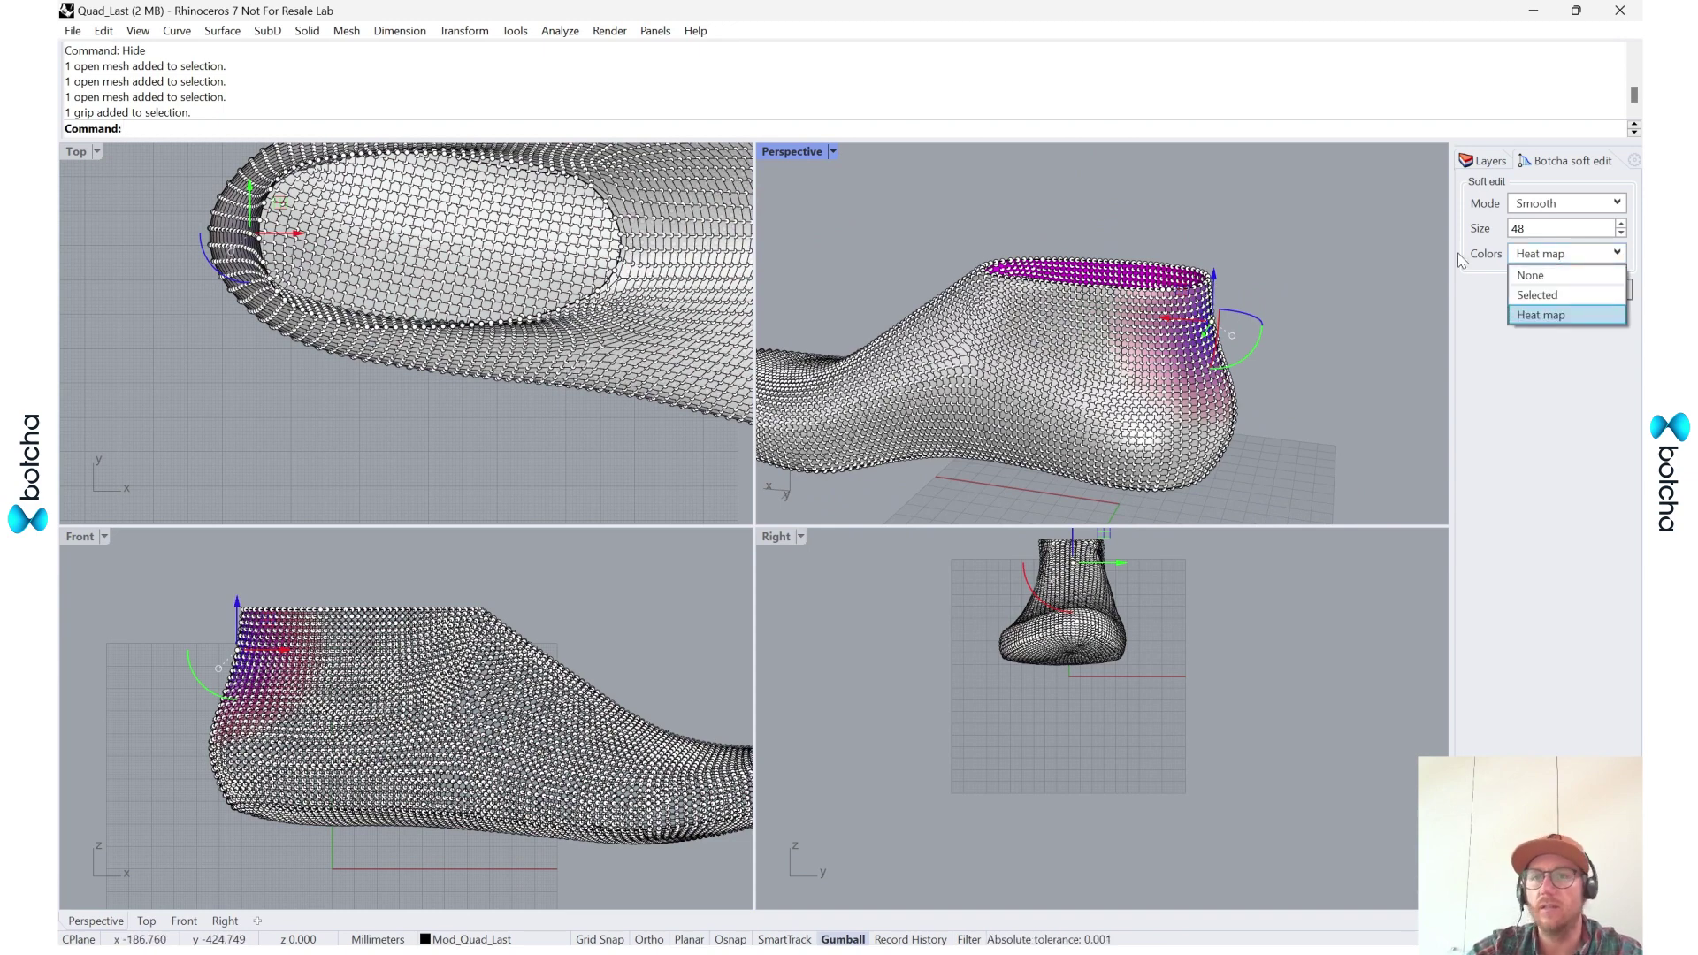
click(1537, 295)
scroll(1078, 362, up, 5)
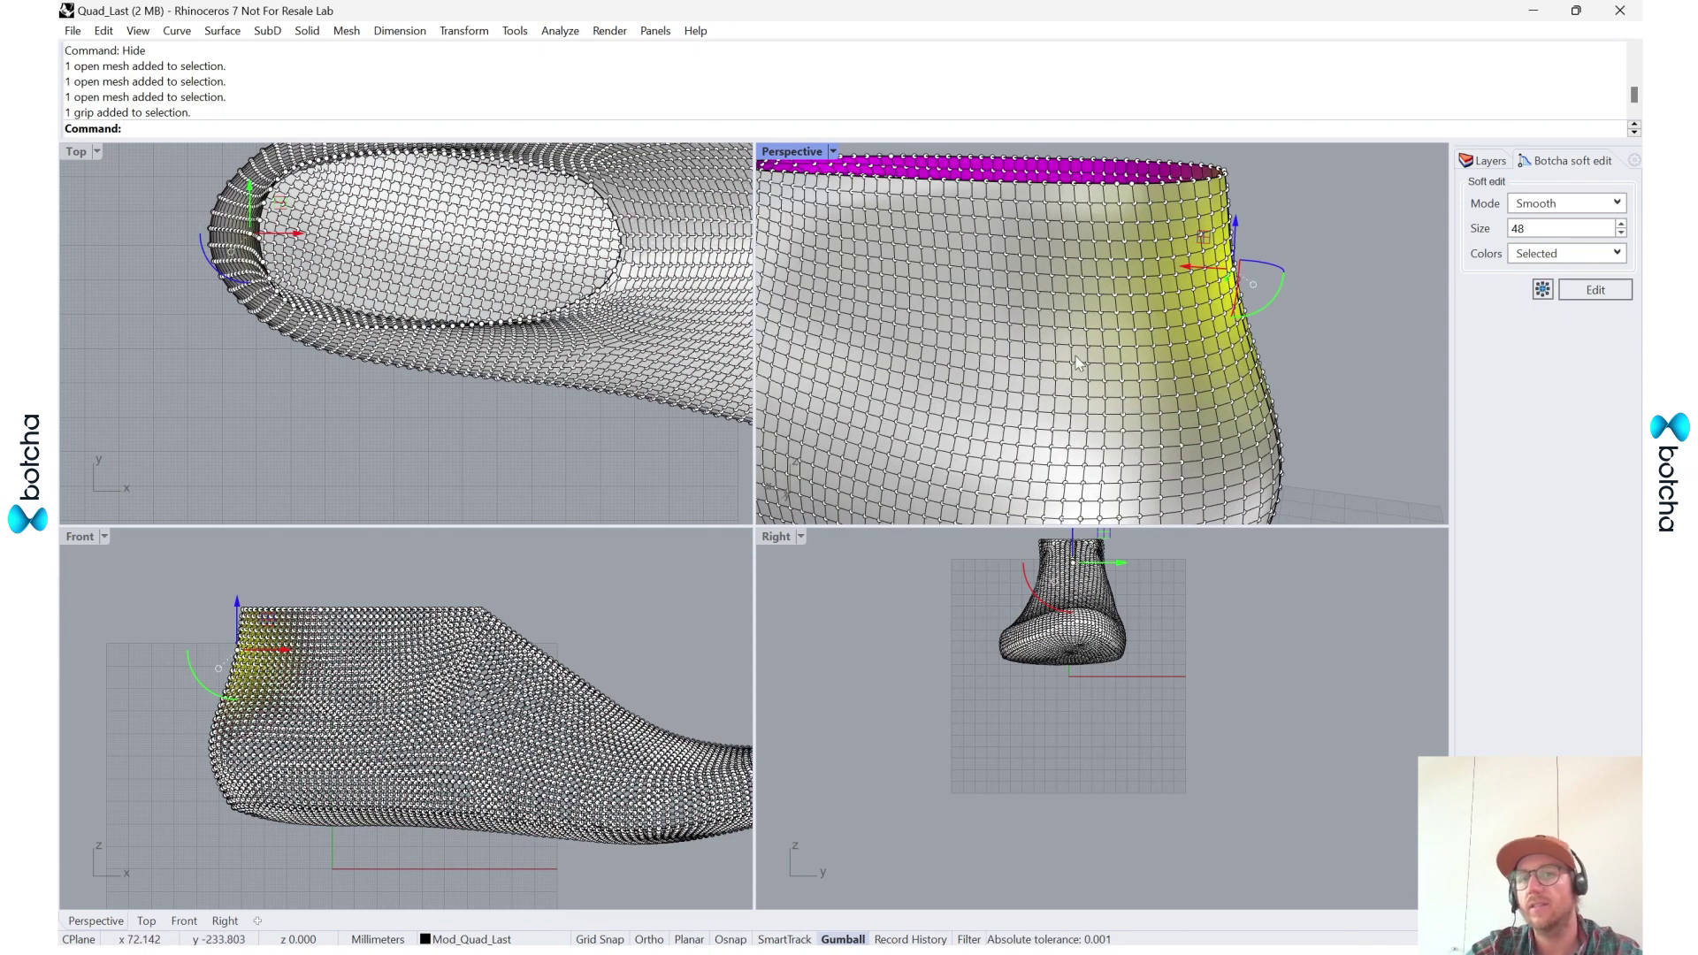
scroll(1238, 422, down, 4)
right_drag(1238, 422, 1217, 369)
double_click(1540, 227)
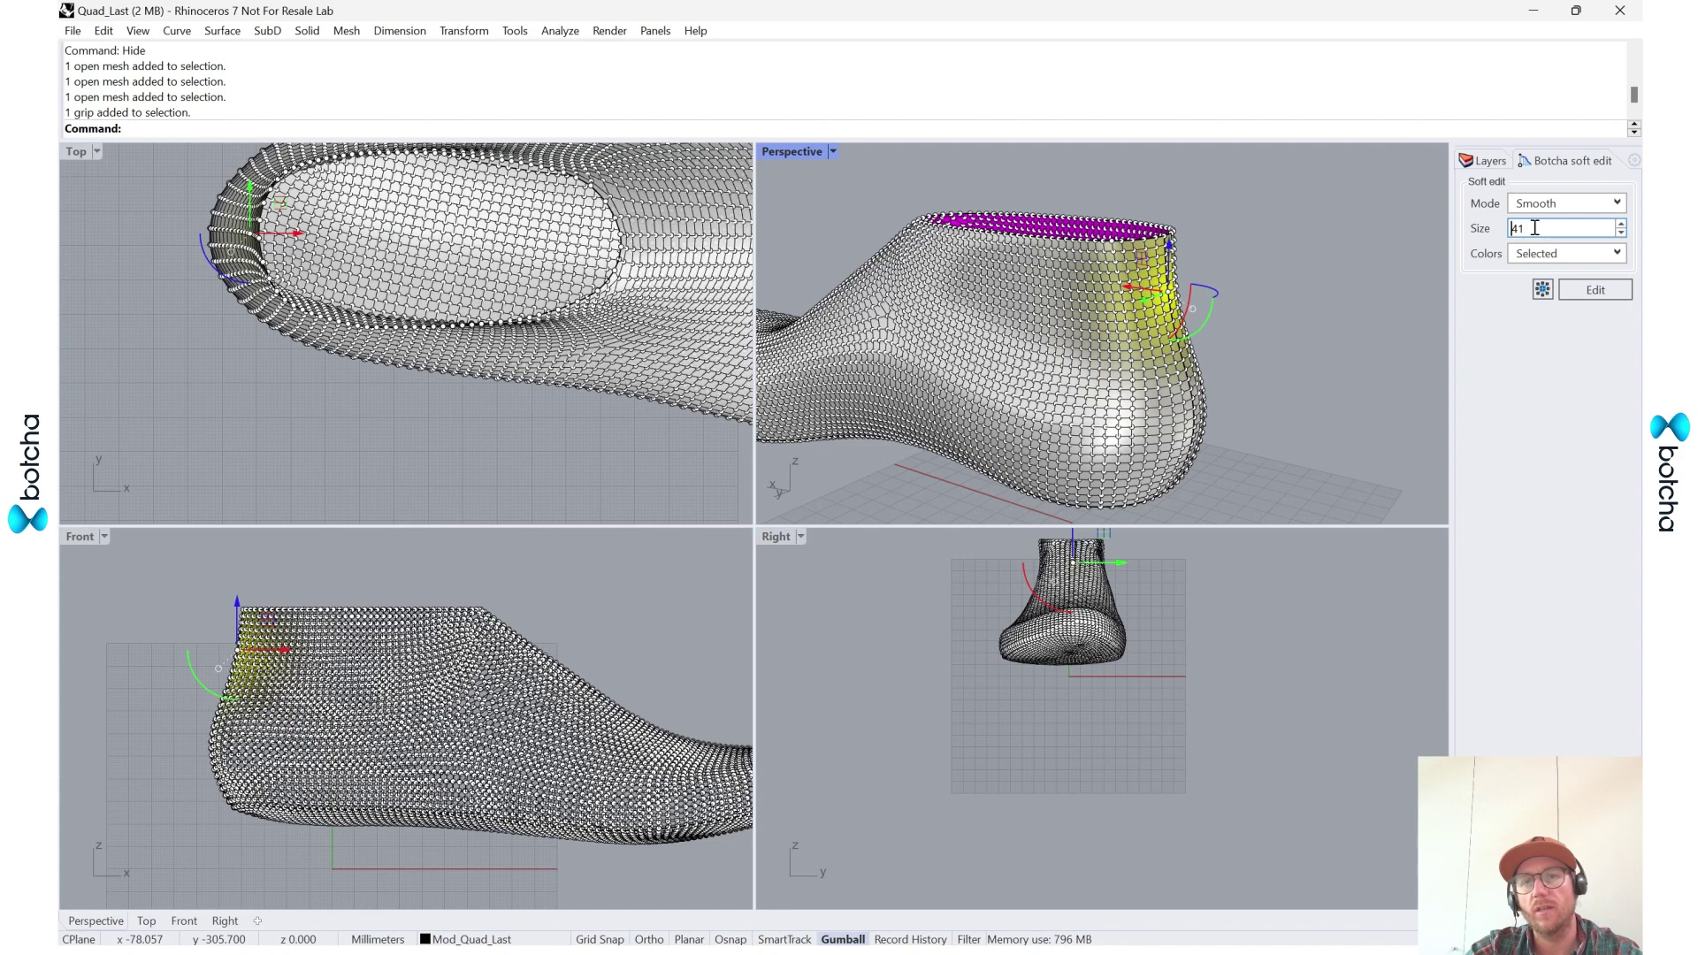
scroll(1536, 229, down, 12)
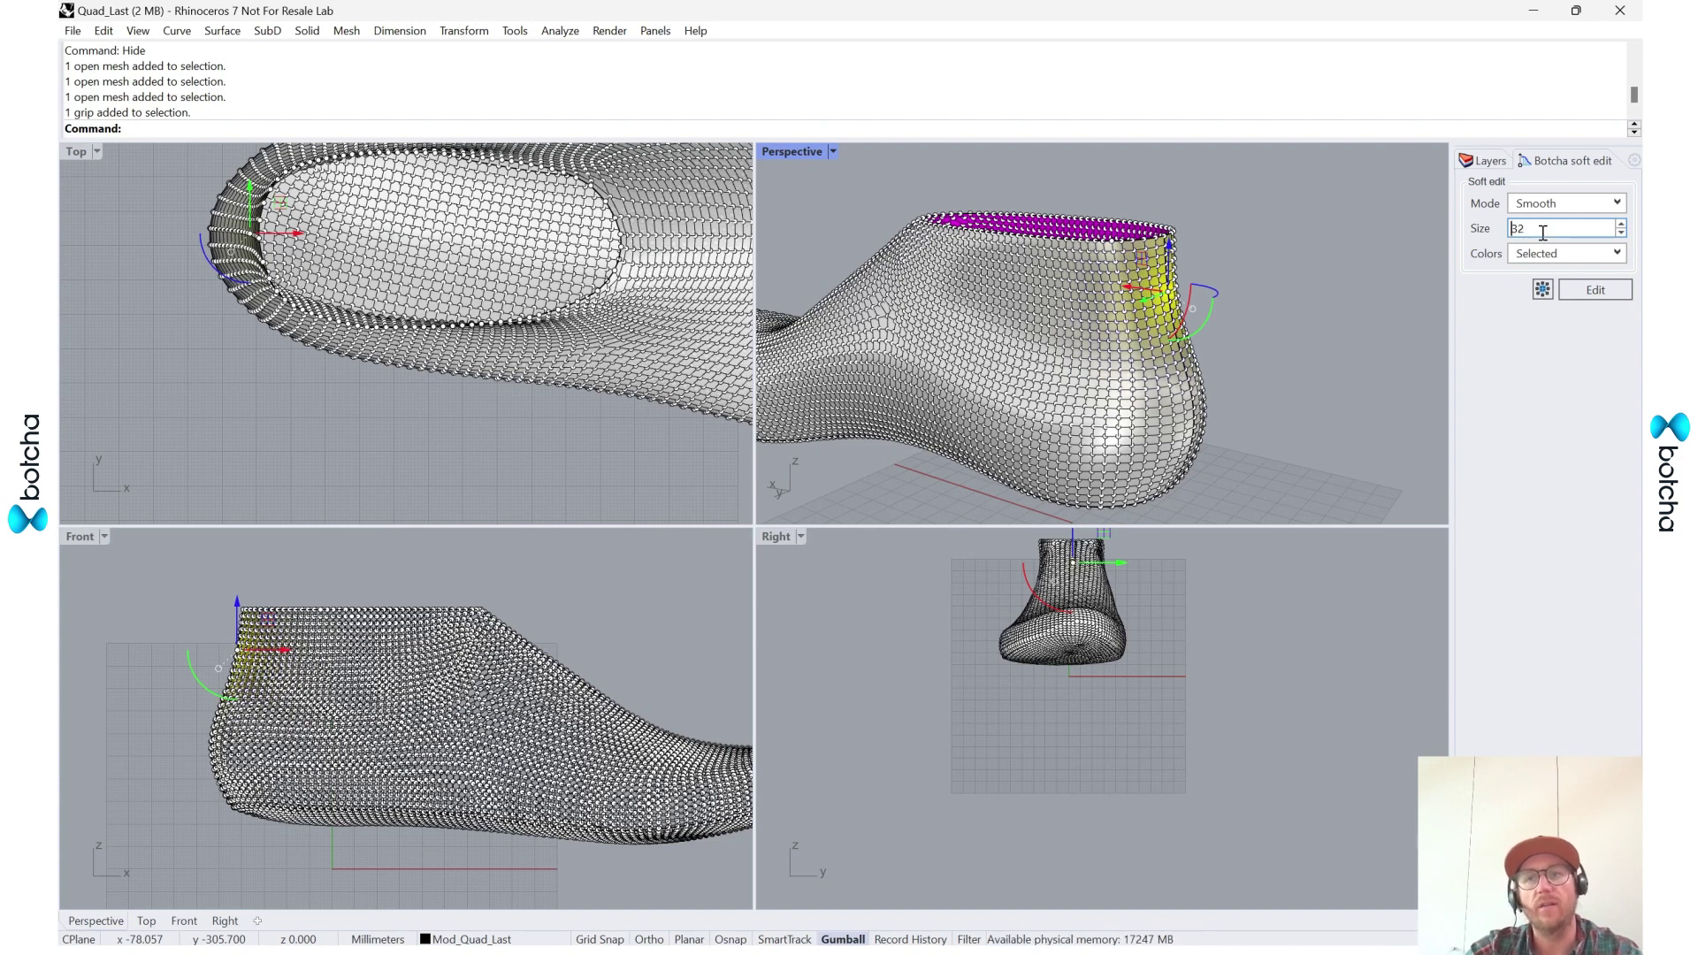
scroll(1540, 231, up, 2)
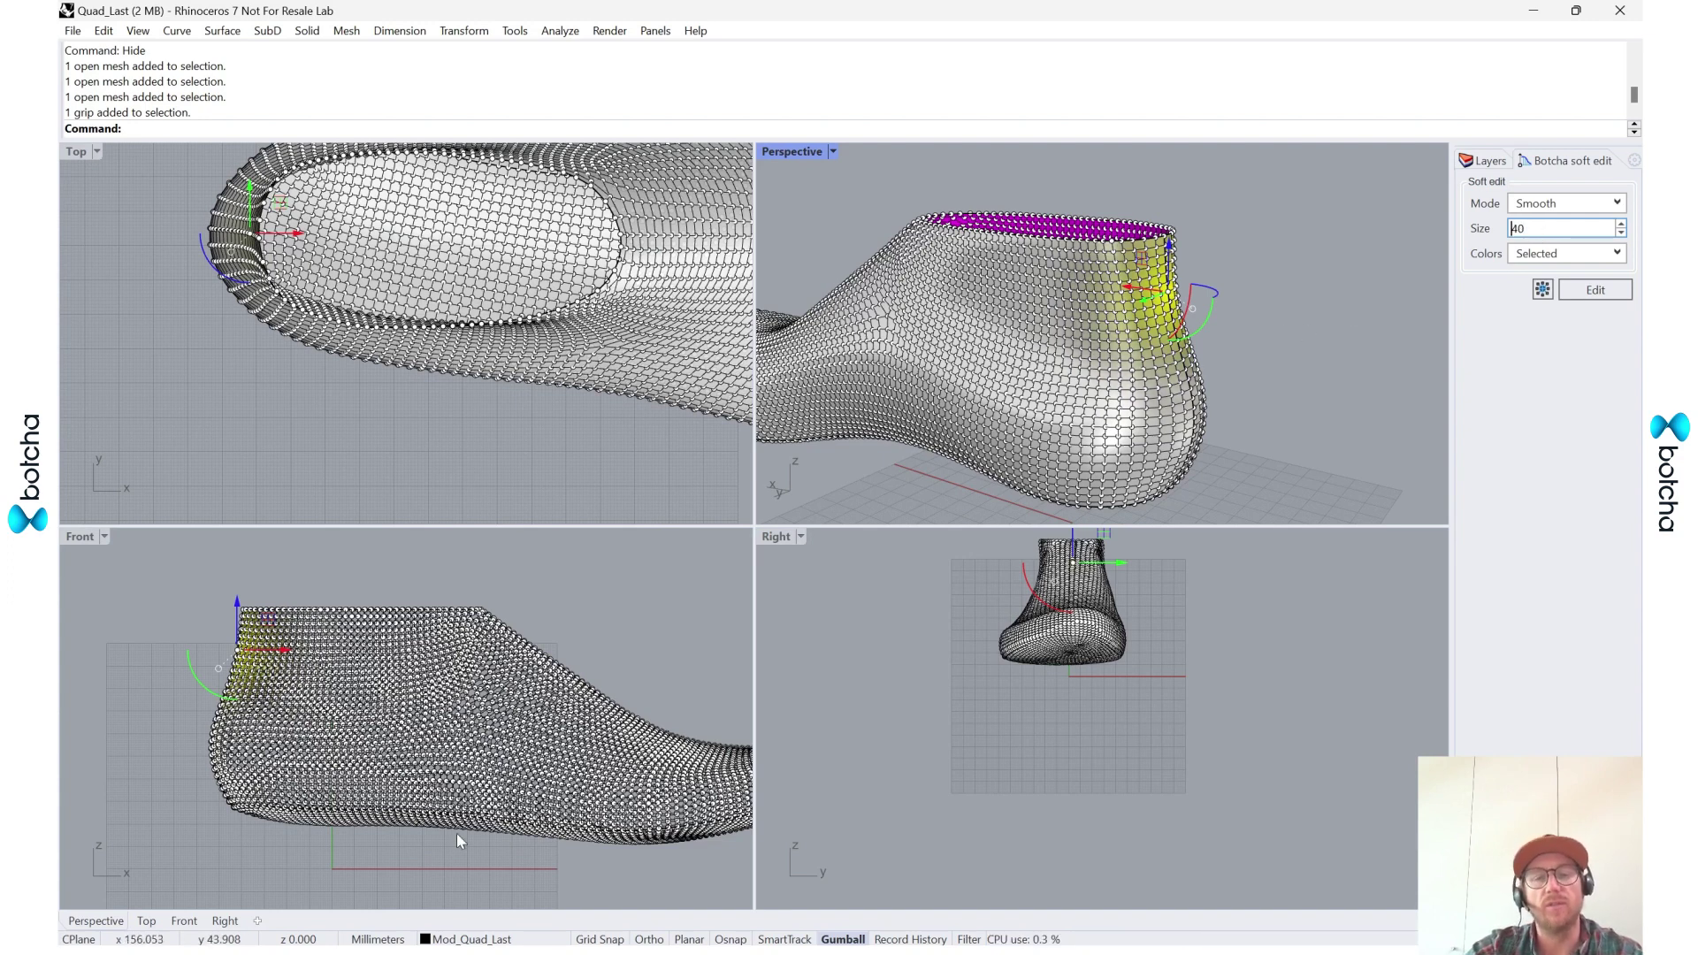
- Move the heel vertex outward along X in the Front view, accept releasing the mesh from its cage and deselect
scroll(212, 672, up, 5)
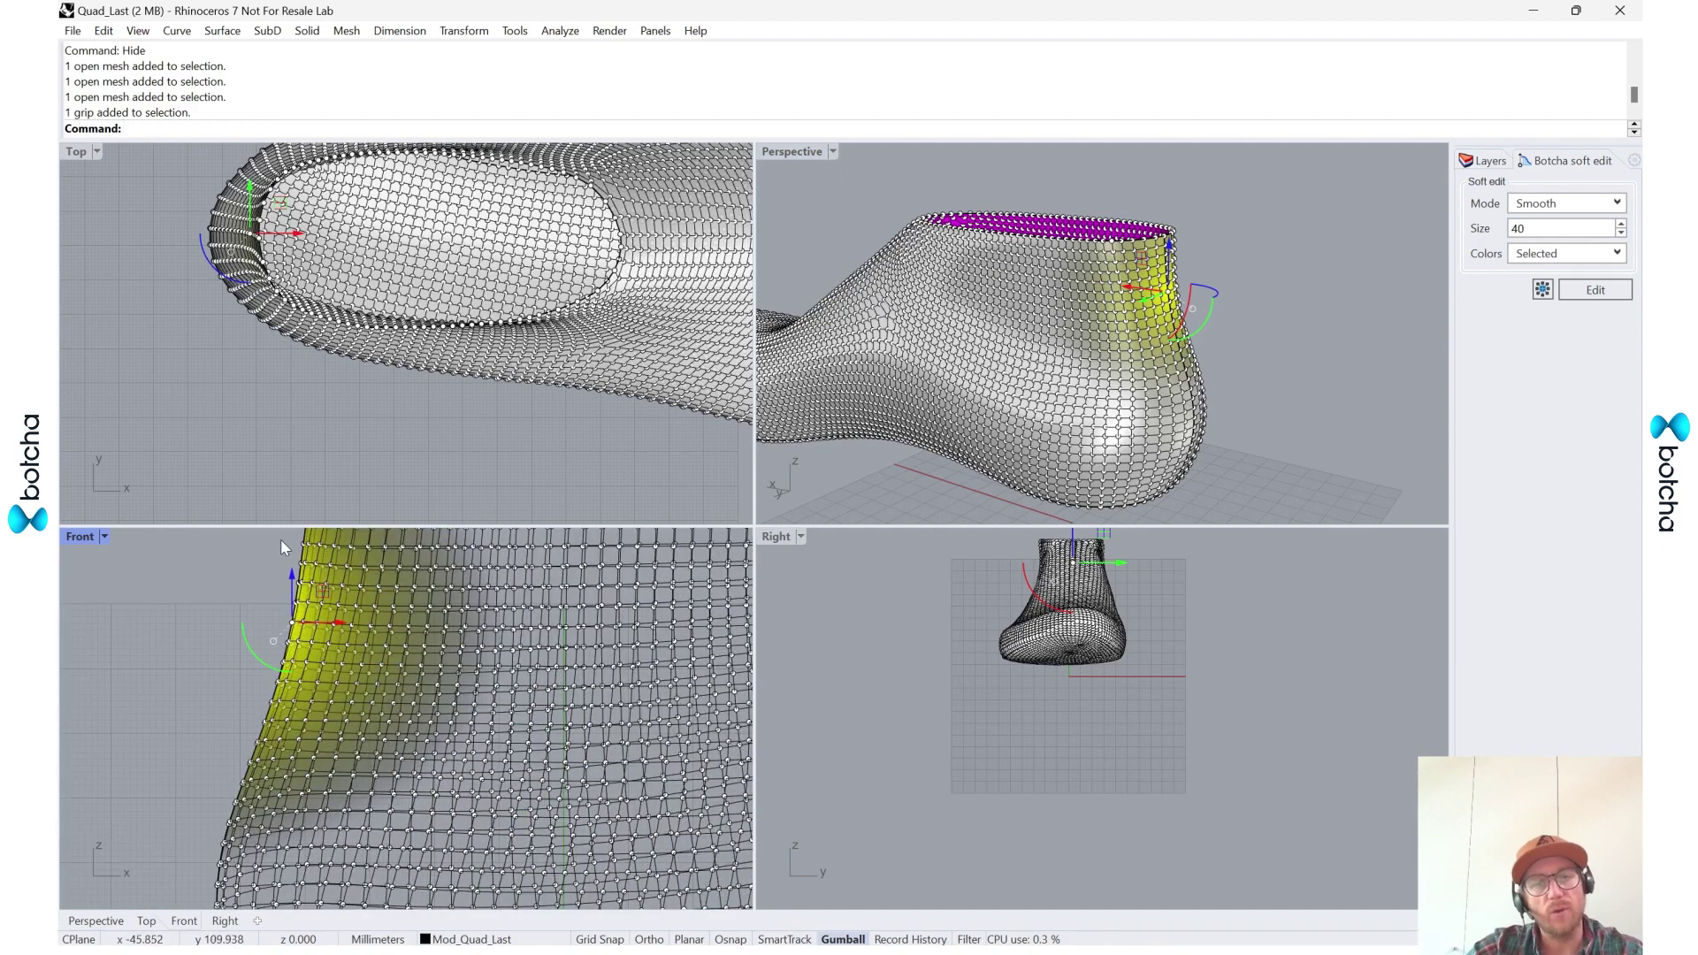
scroll(391, 608, down, 4)
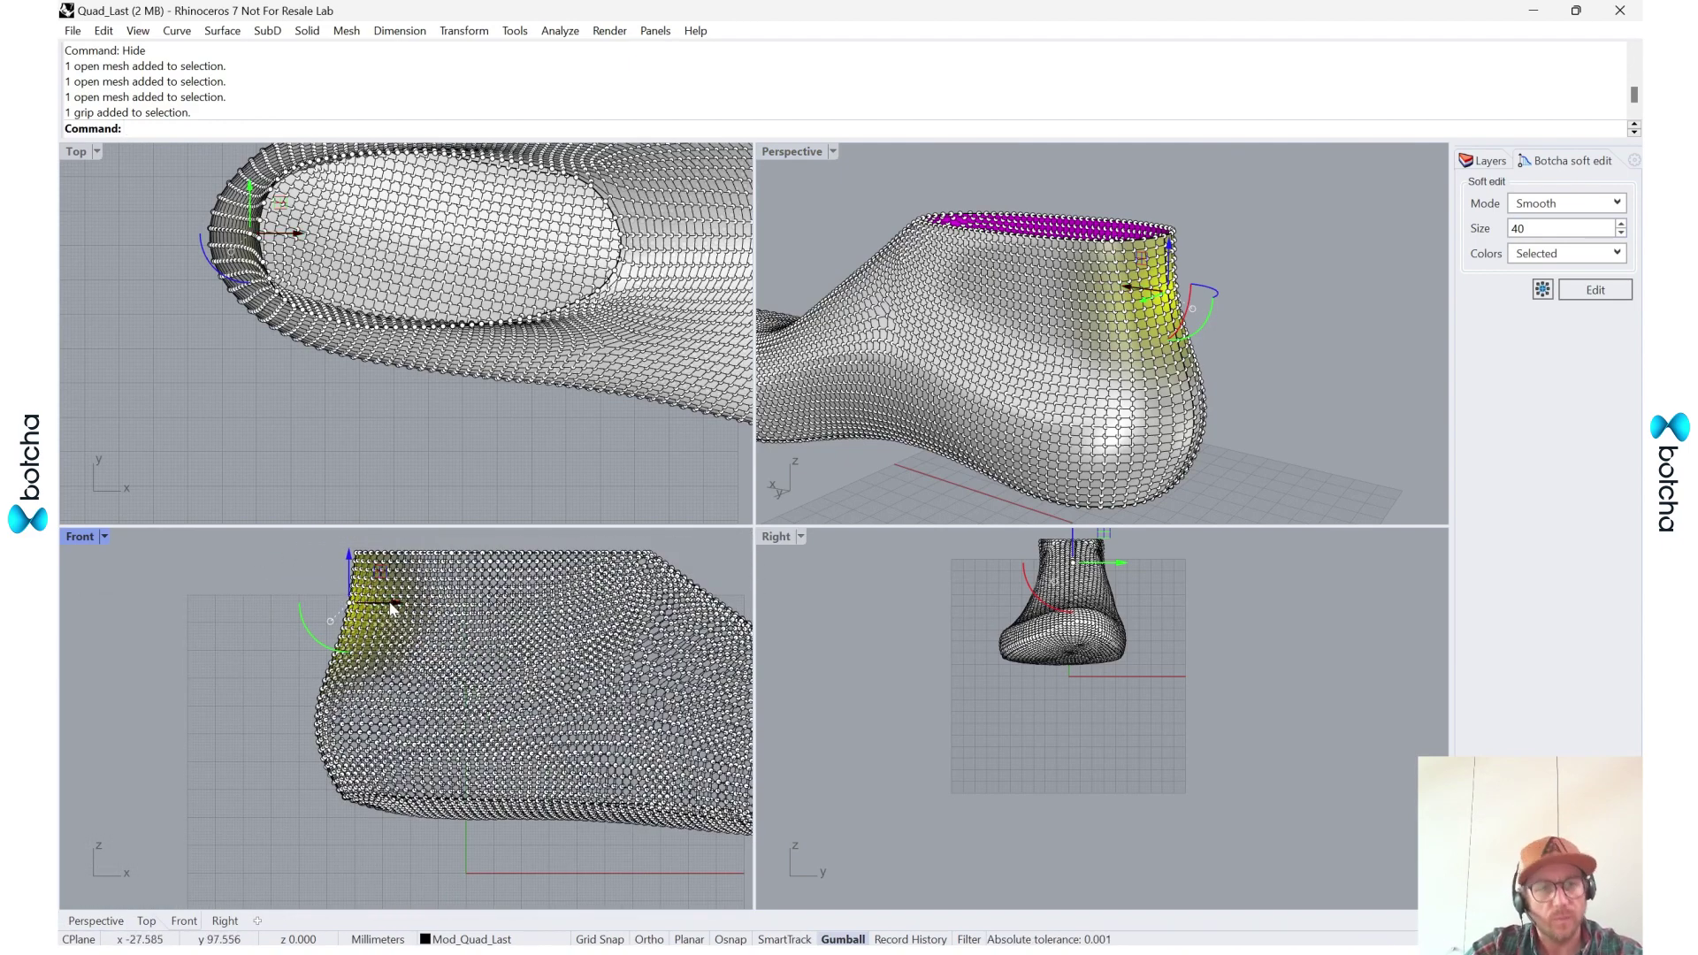
drag(391, 608, 379, 605)
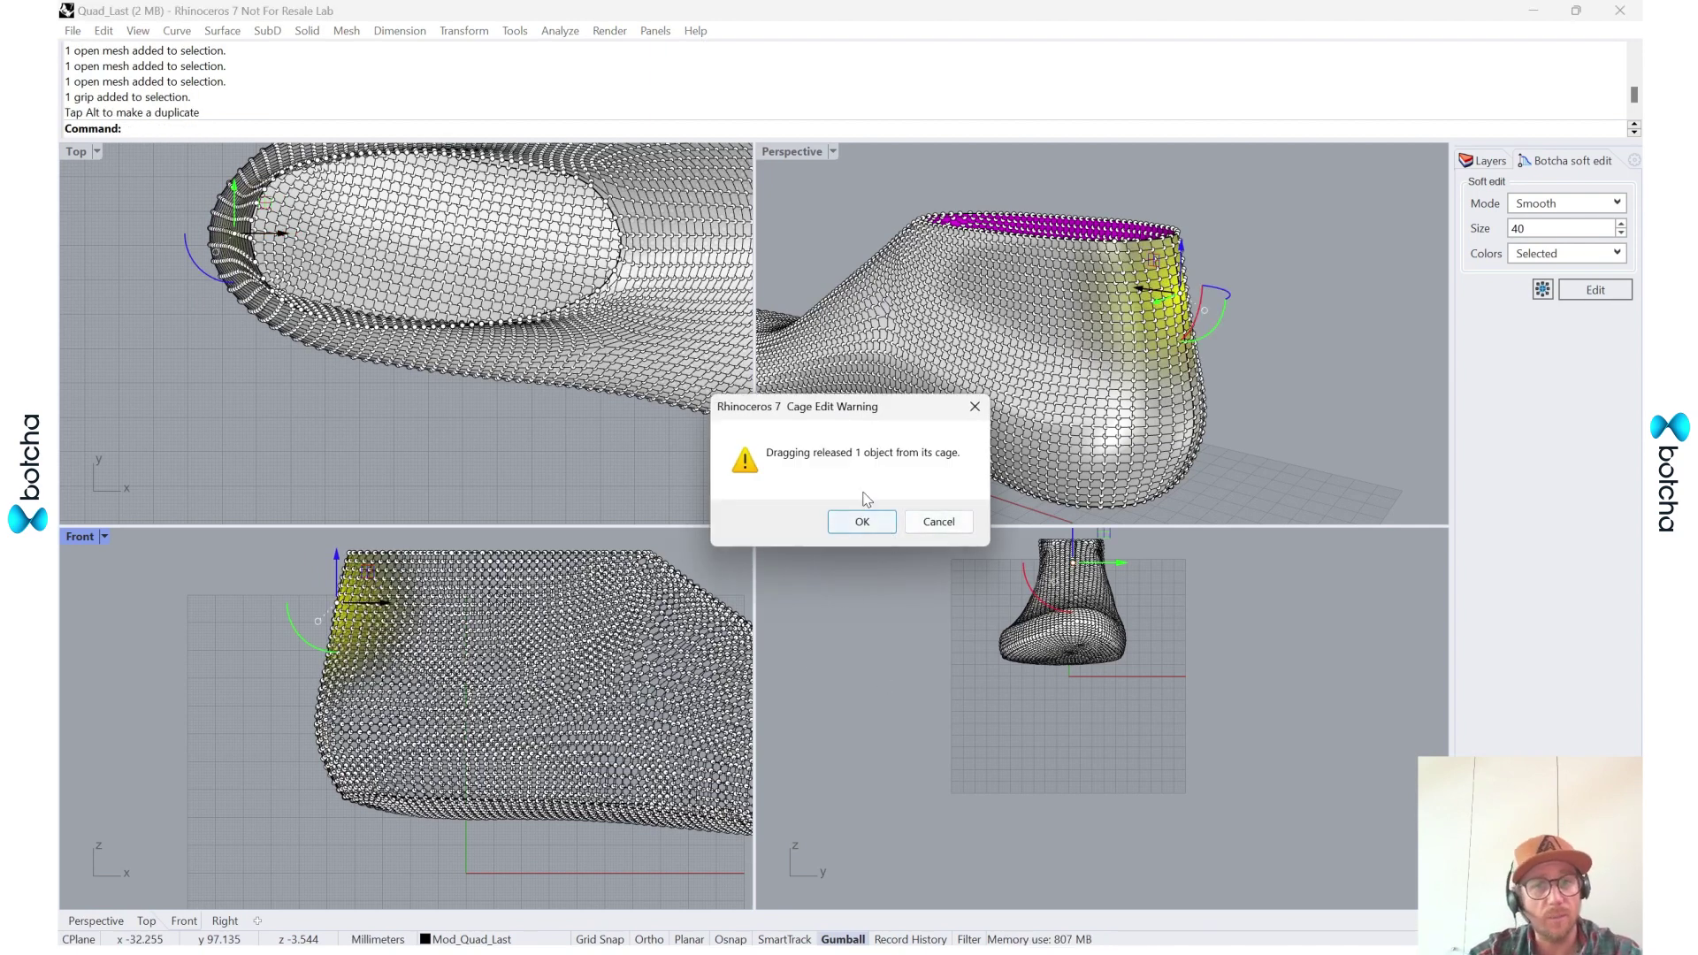
click(872, 524)
click(1322, 369)
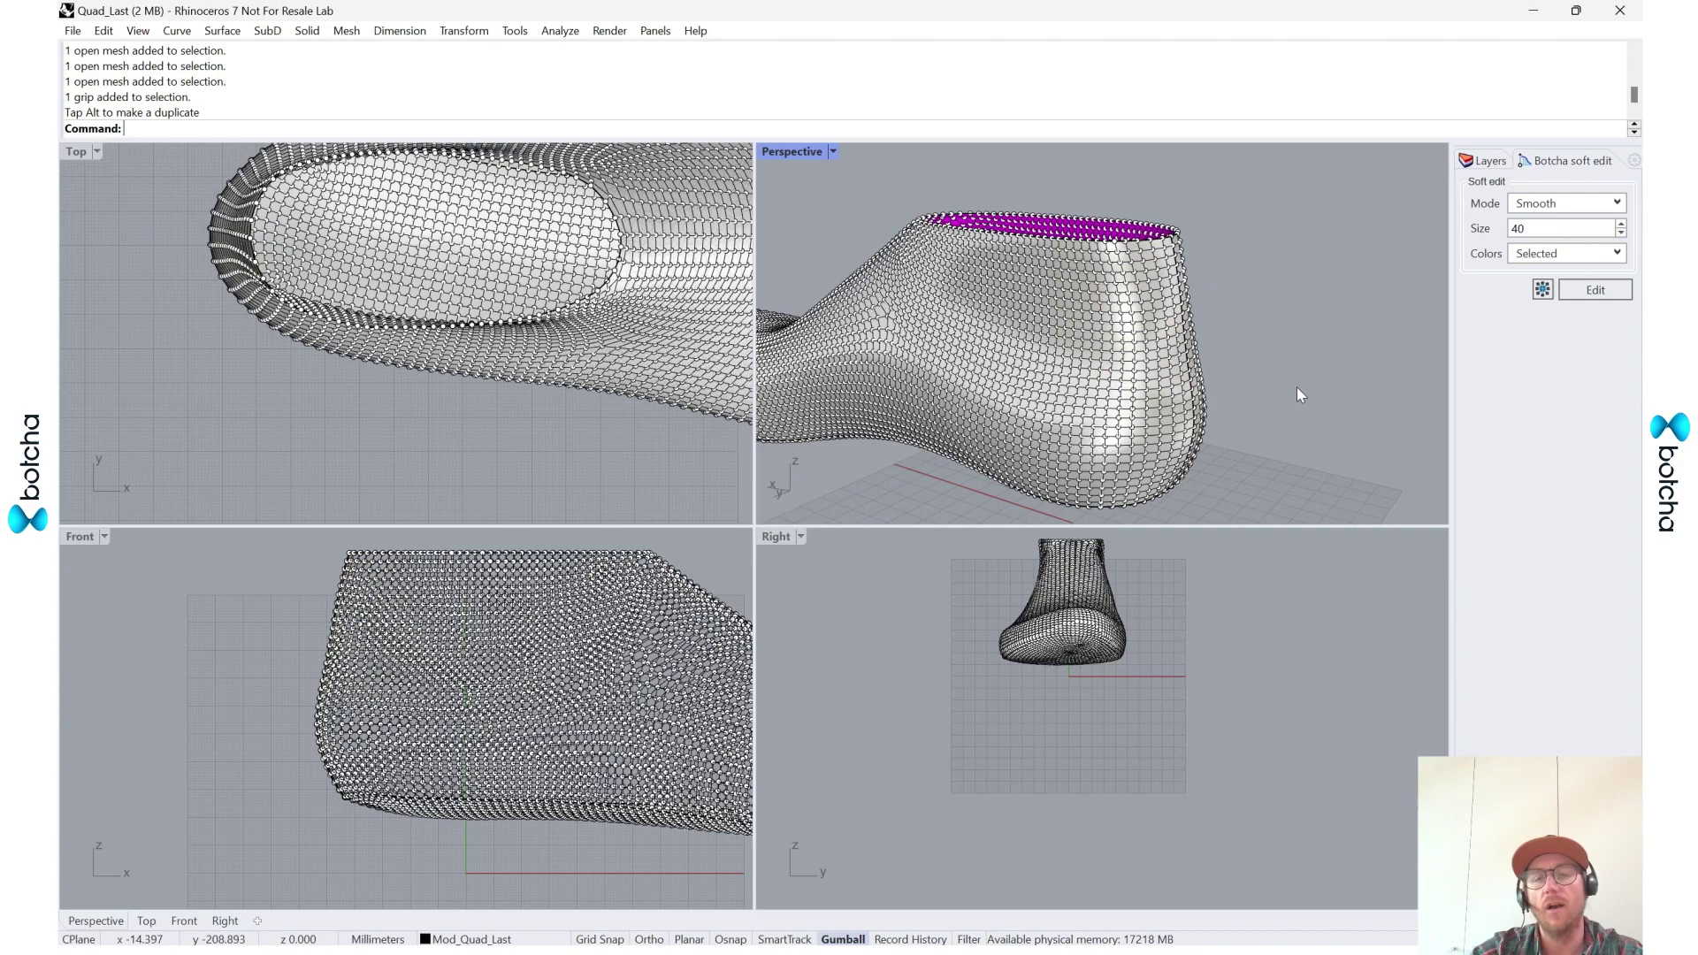
- Select a mesh vertex on the instep ridge just below the front of the opening
right_drag(1296, 386, 1083, 418)
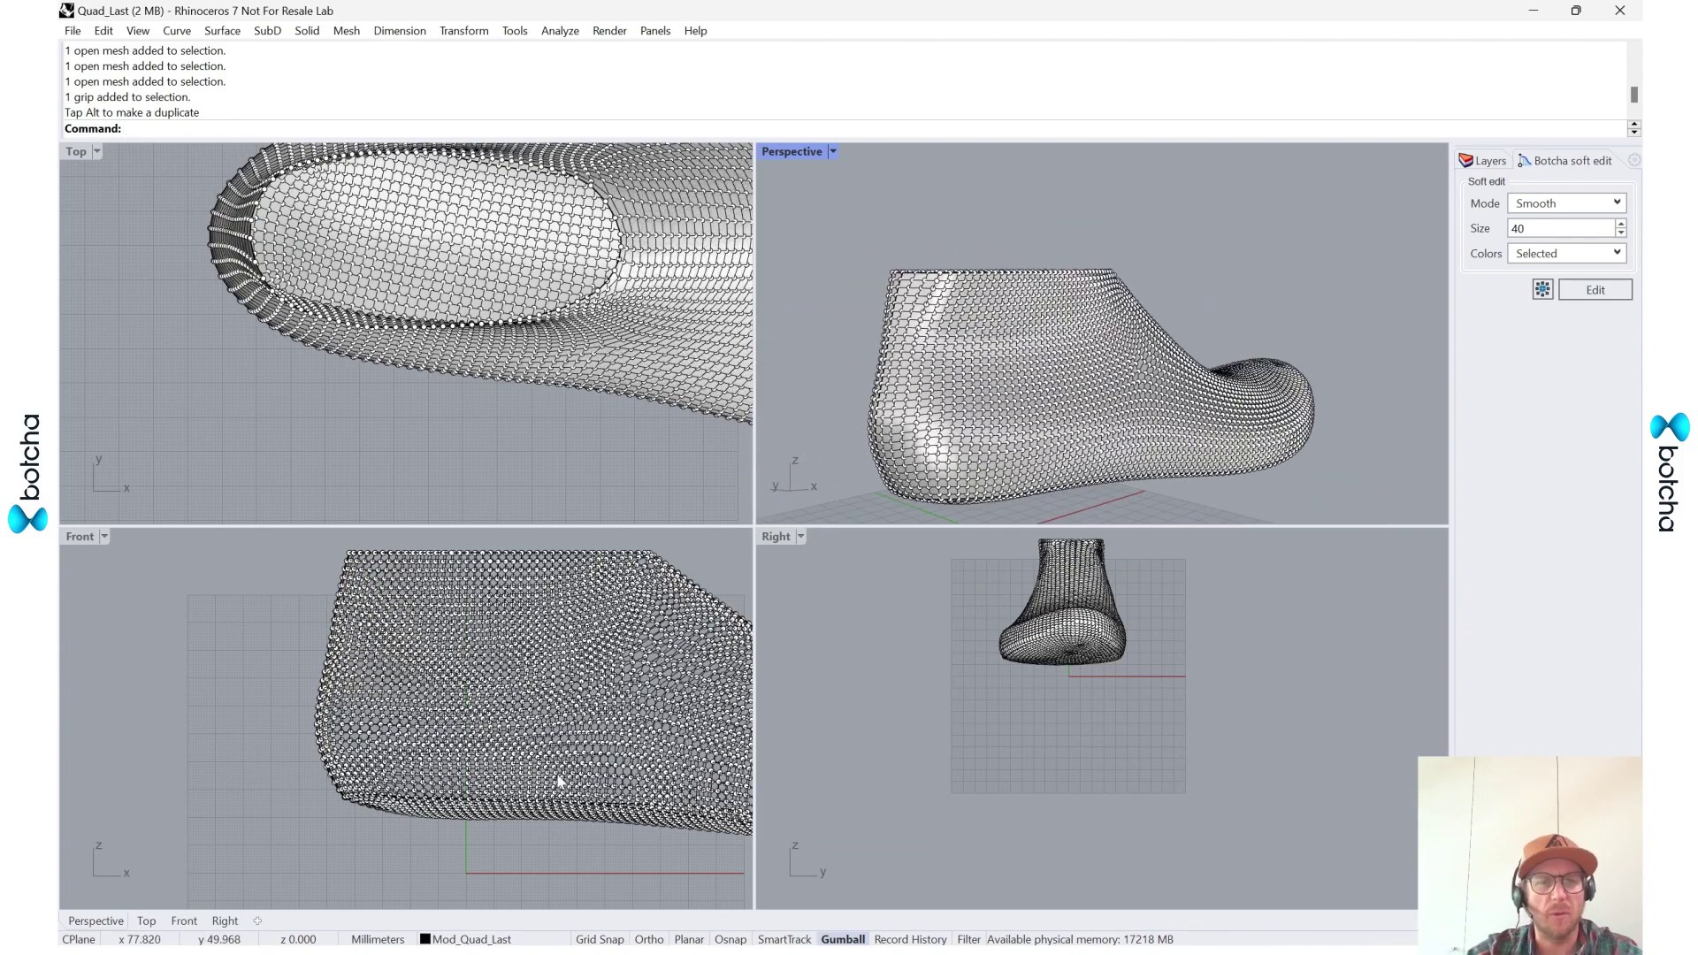
scroll(660, 721, down, 8)
right_drag(682, 708, 550, 735)
scroll(545, 735, up, 12)
scroll(1331, 314, up, 10)
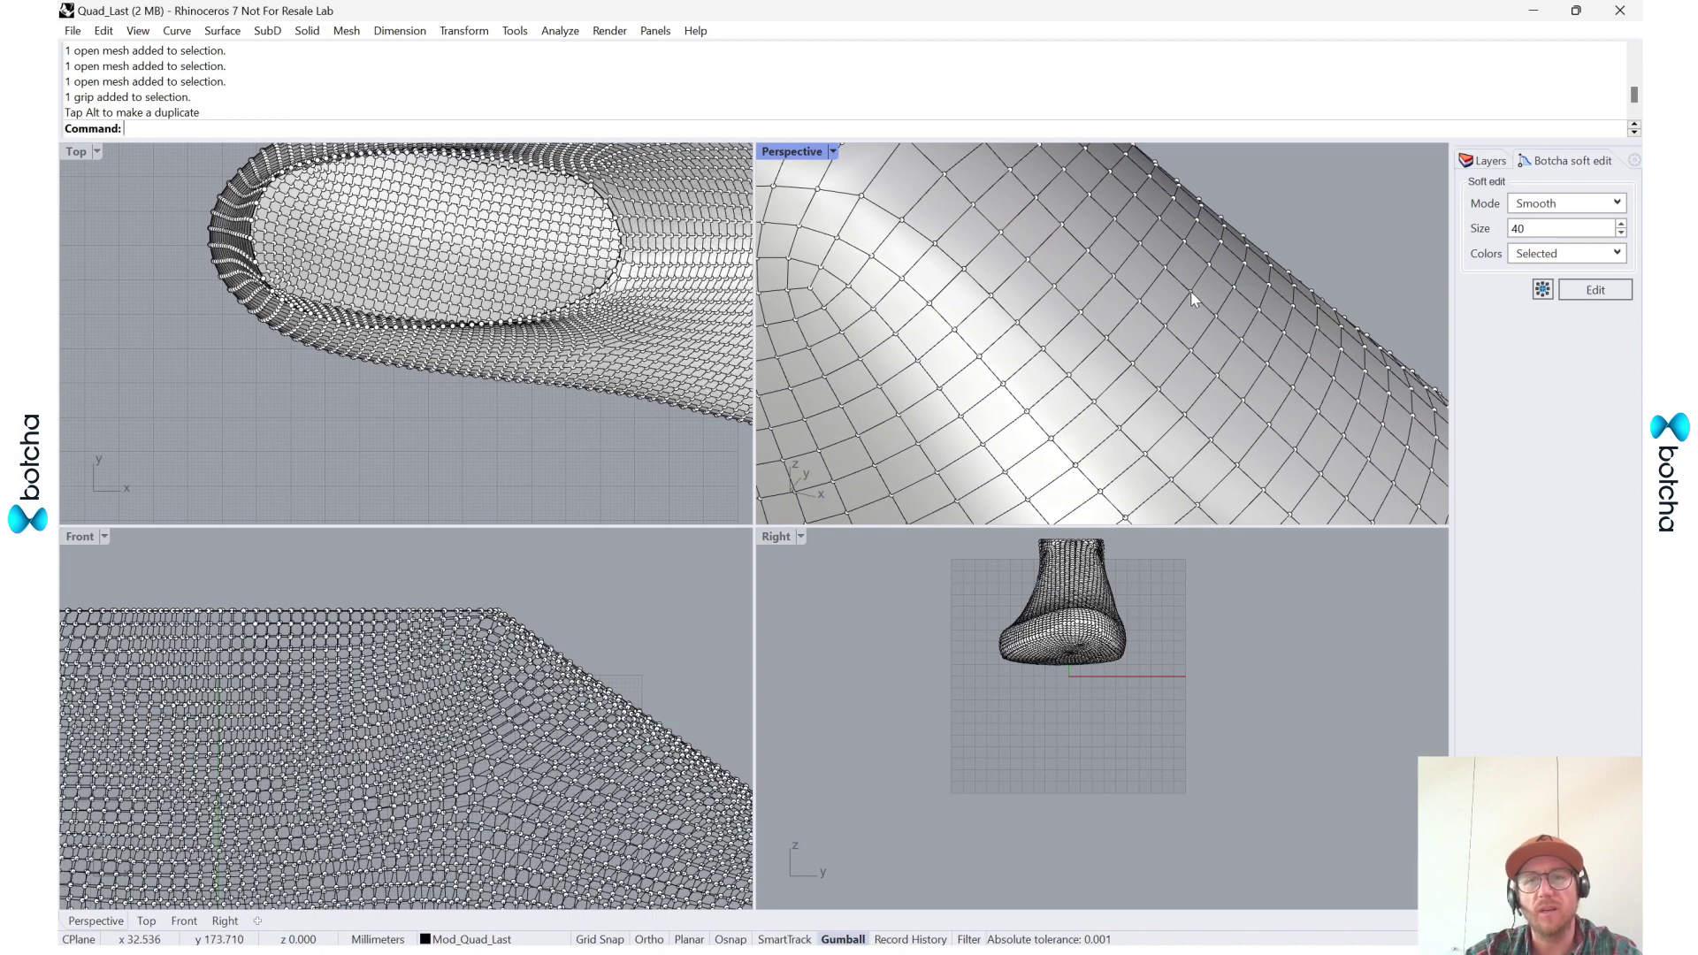
click(1191, 294)
scroll(1190, 300, down, 8)
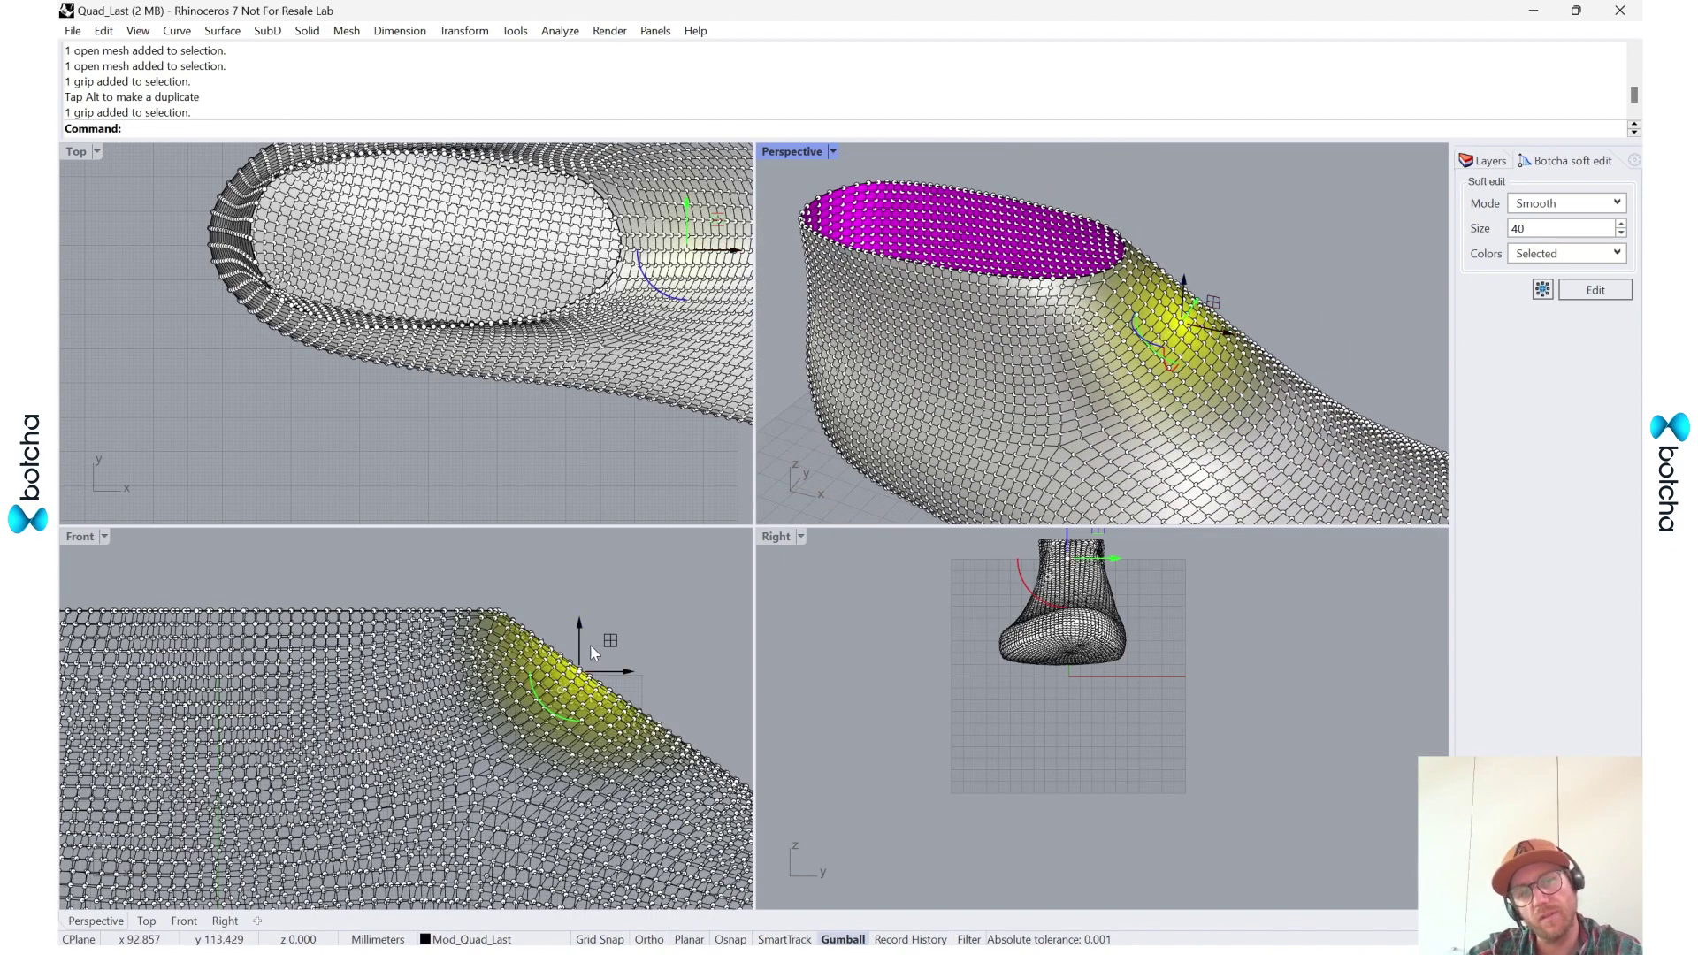
scroll(497, 705, down, 9)
scroll(972, 495, up, 2)
scroll(527, 720, up, 9)
scroll(582, 675, up, 1)
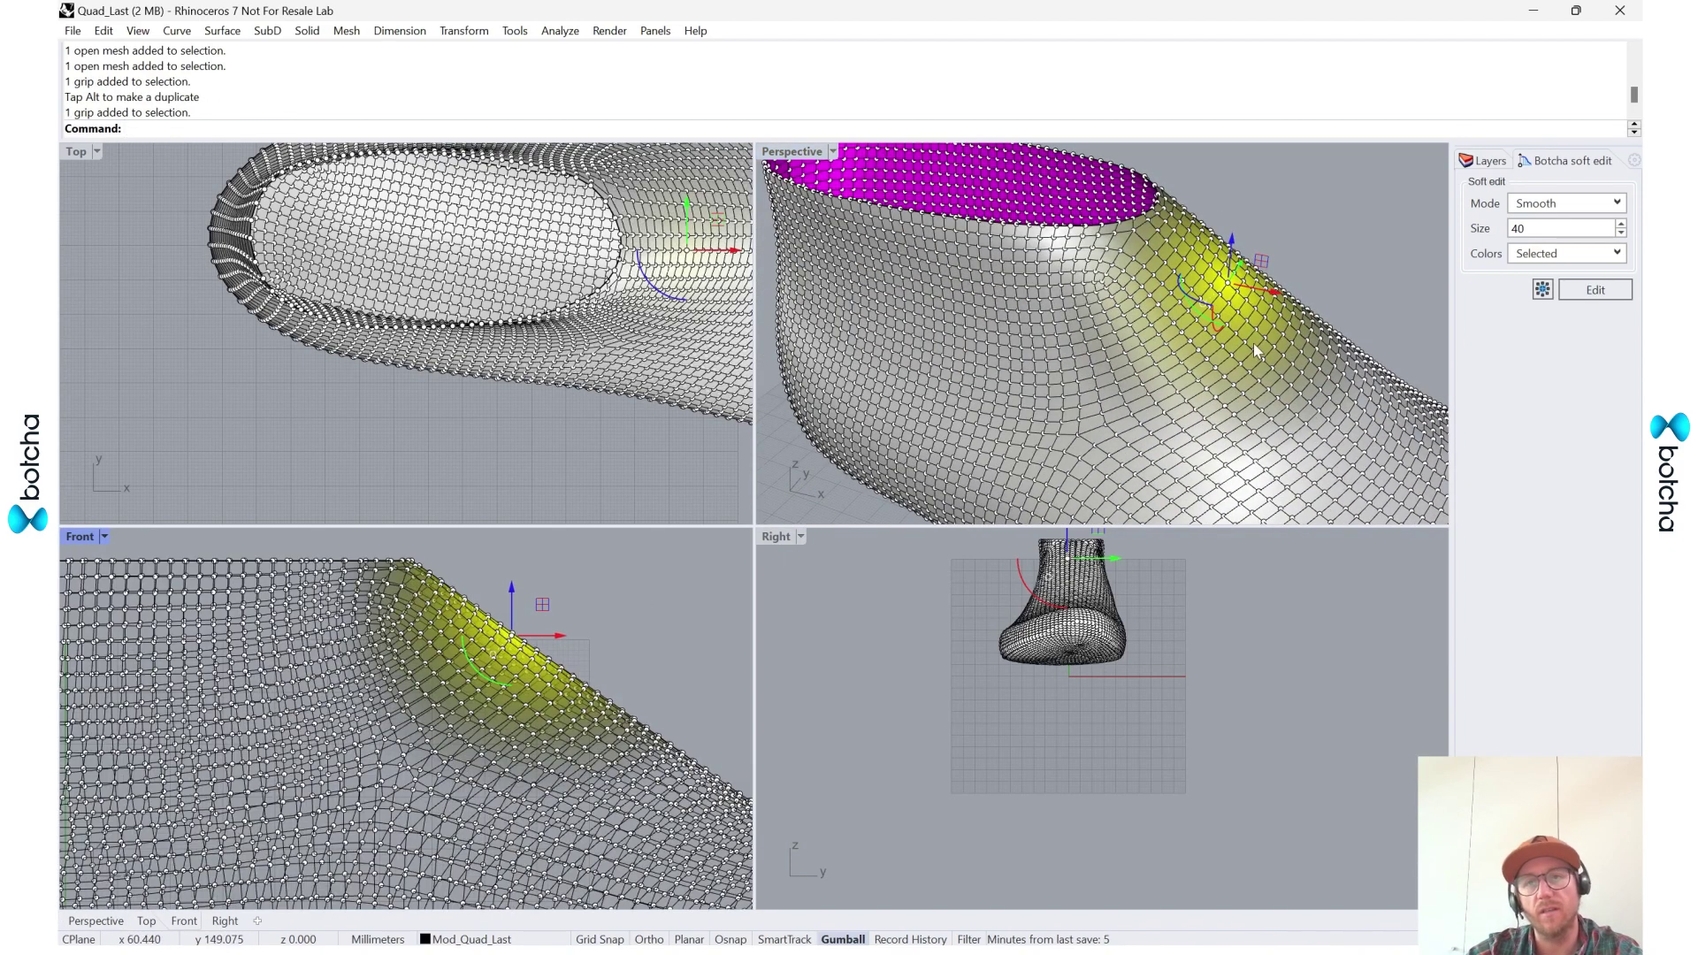
- Add a second vertex lower on the instep to the selection and set the gumball alignment to View
scroll(1256, 358, up, 5)
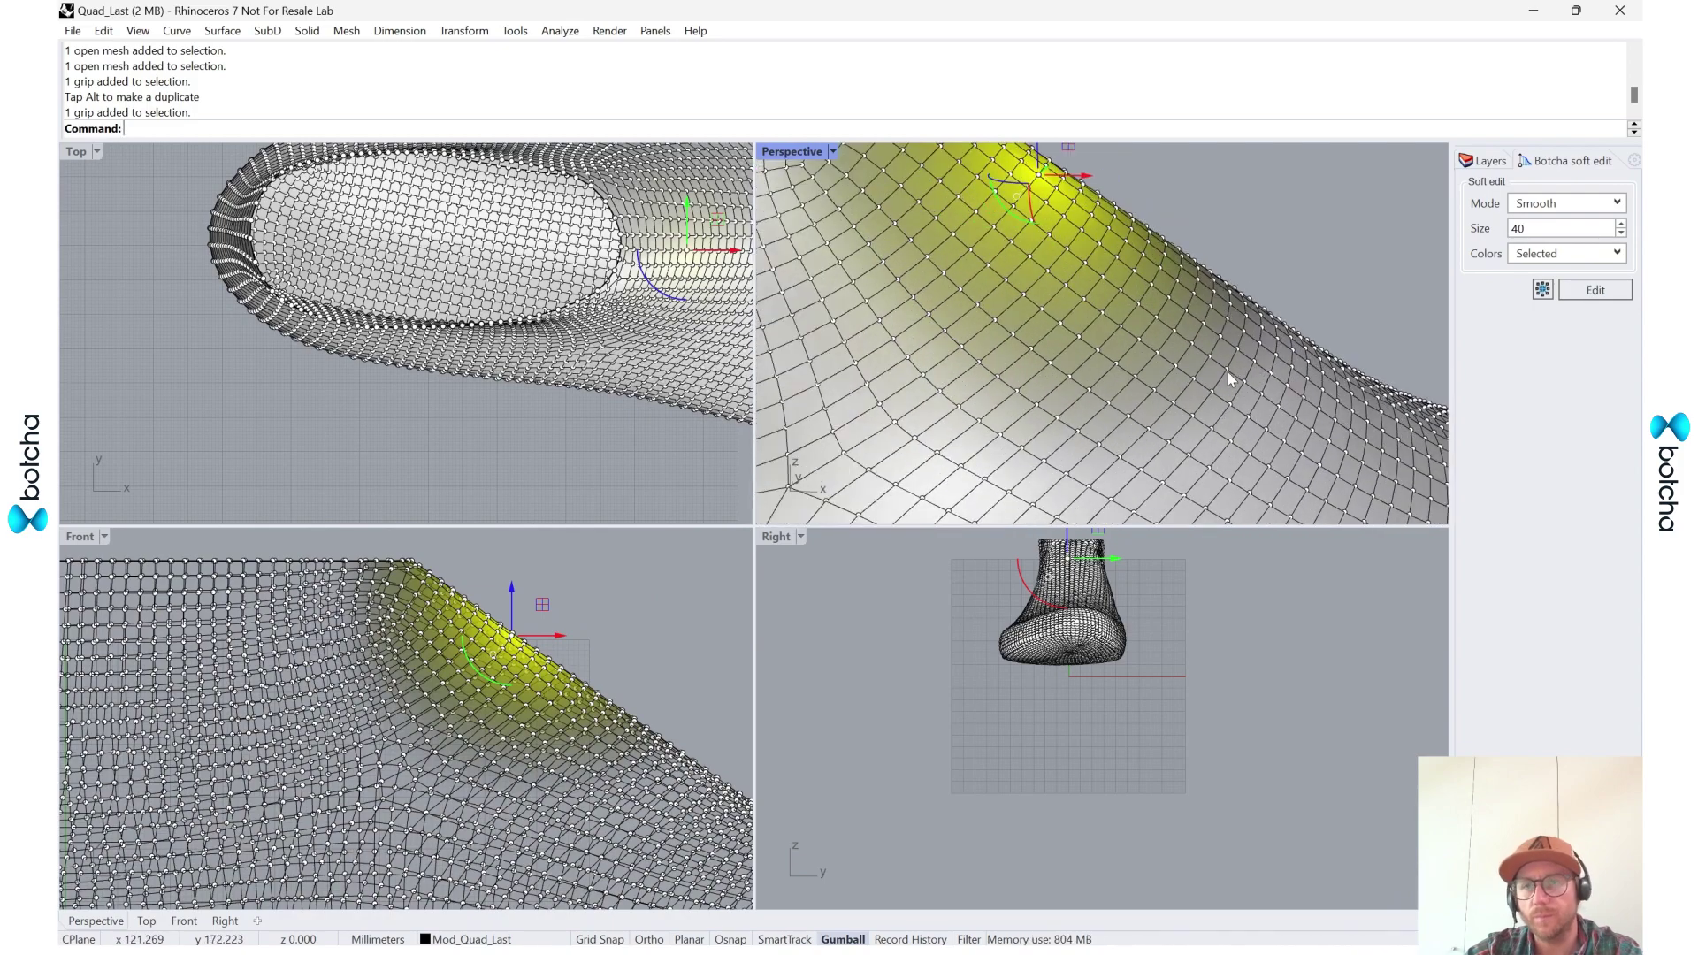
shift+click(1228, 372)
click(1259, 413)
scroll(1227, 460, down, 8)
right_drag(1228, 451, 1212, 364)
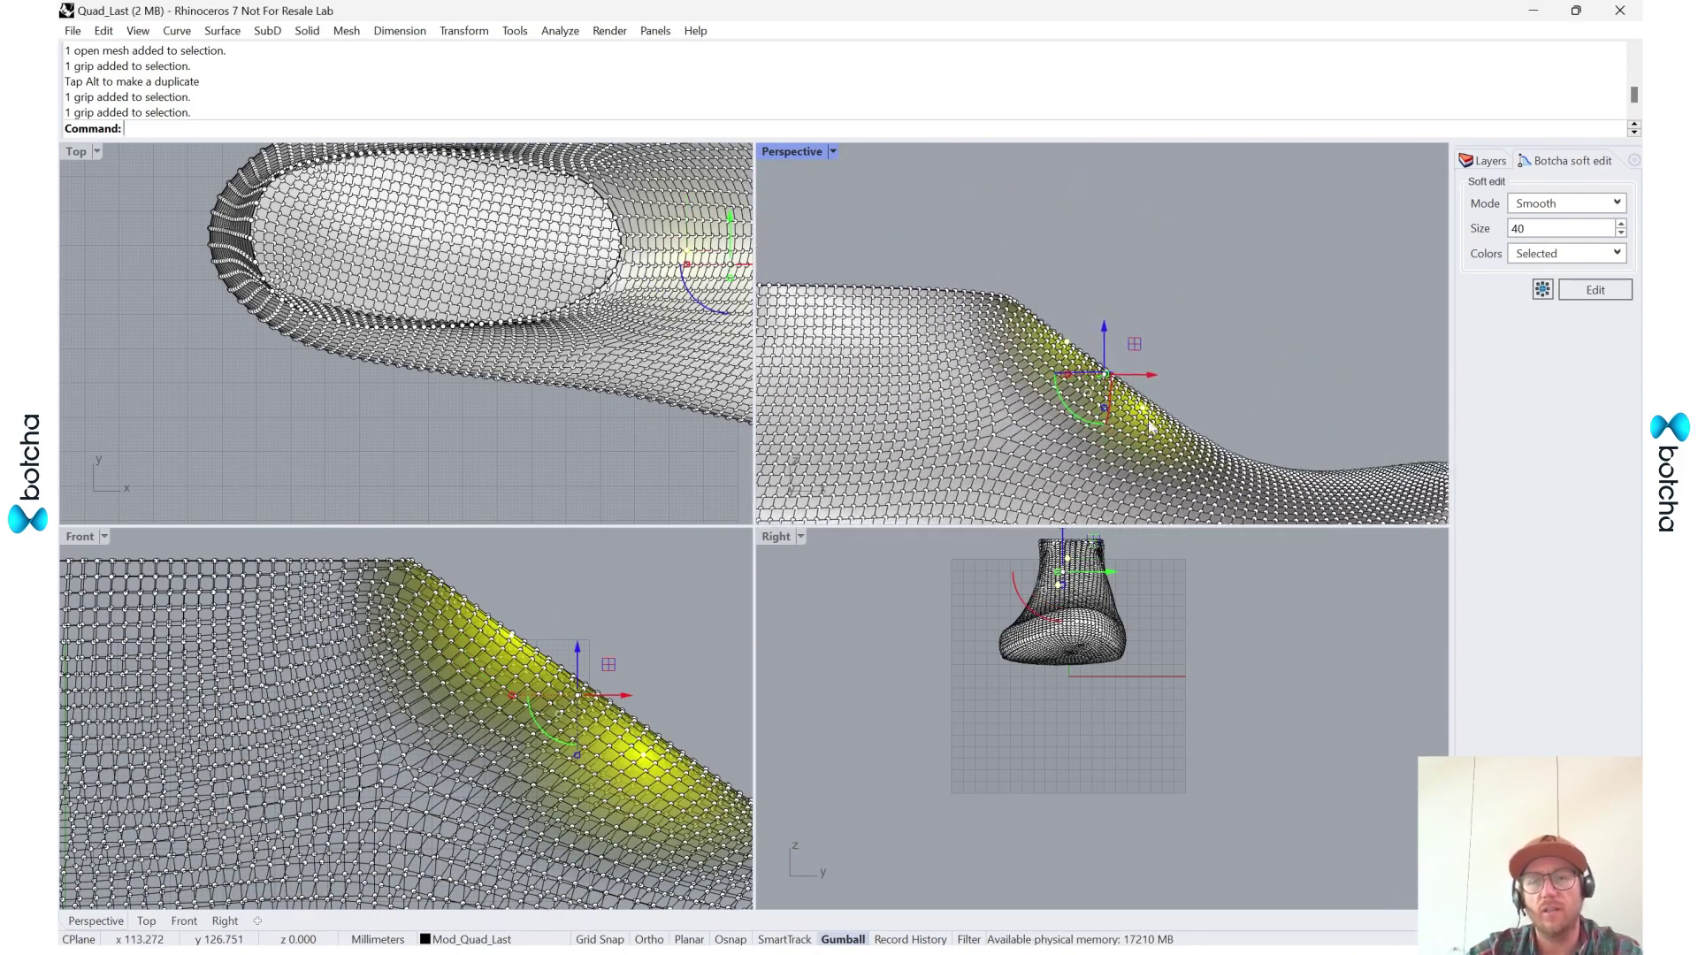
right_click(836, 936)
click(951, 807)
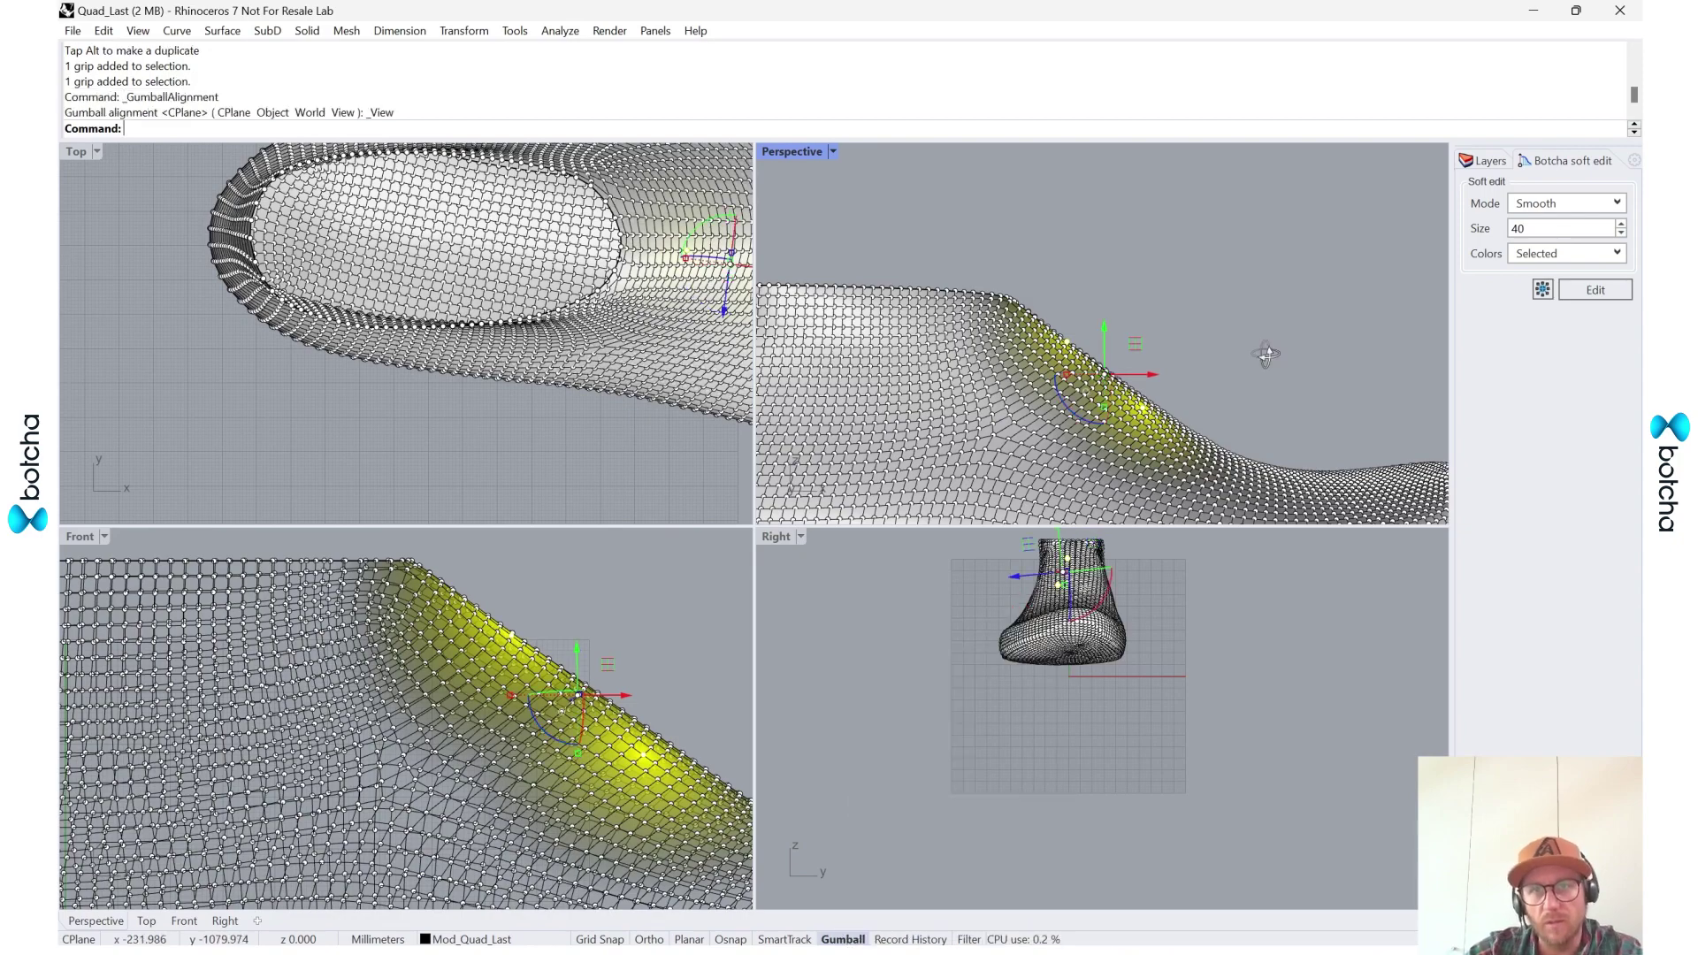
- Add a third vertex on the other side of the lower instep and set the soft edit size to 41
right_drag(1267, 355, 1194, 398)
shift+click(1180, 394)
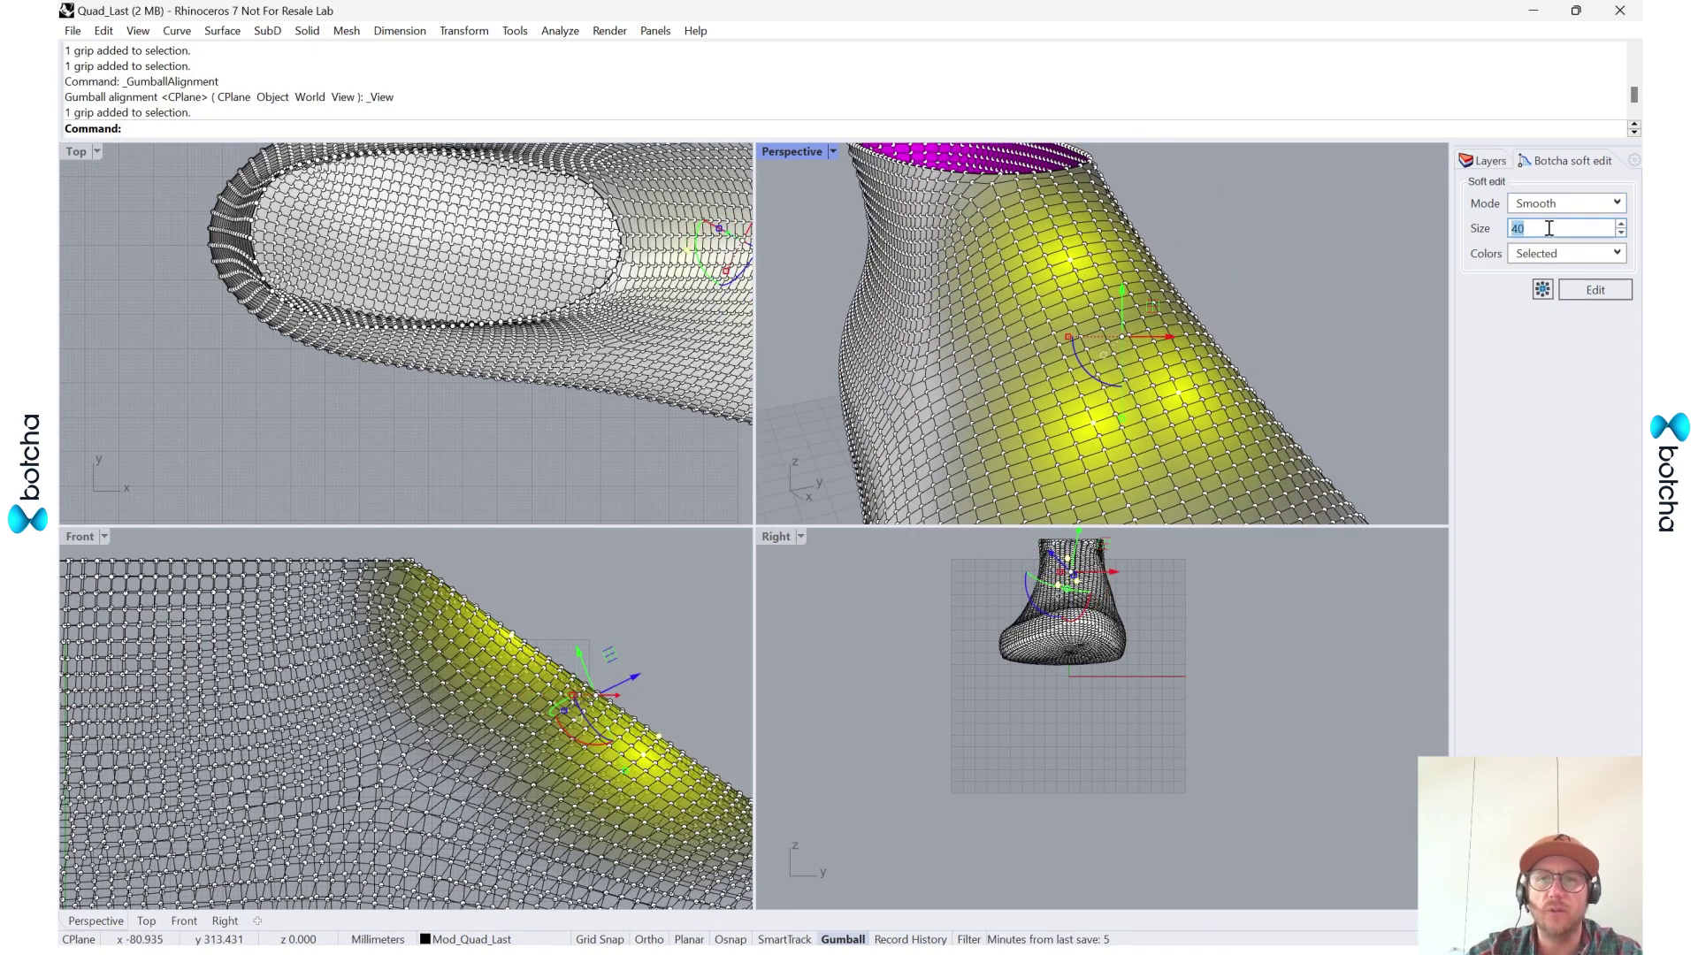
text(44)
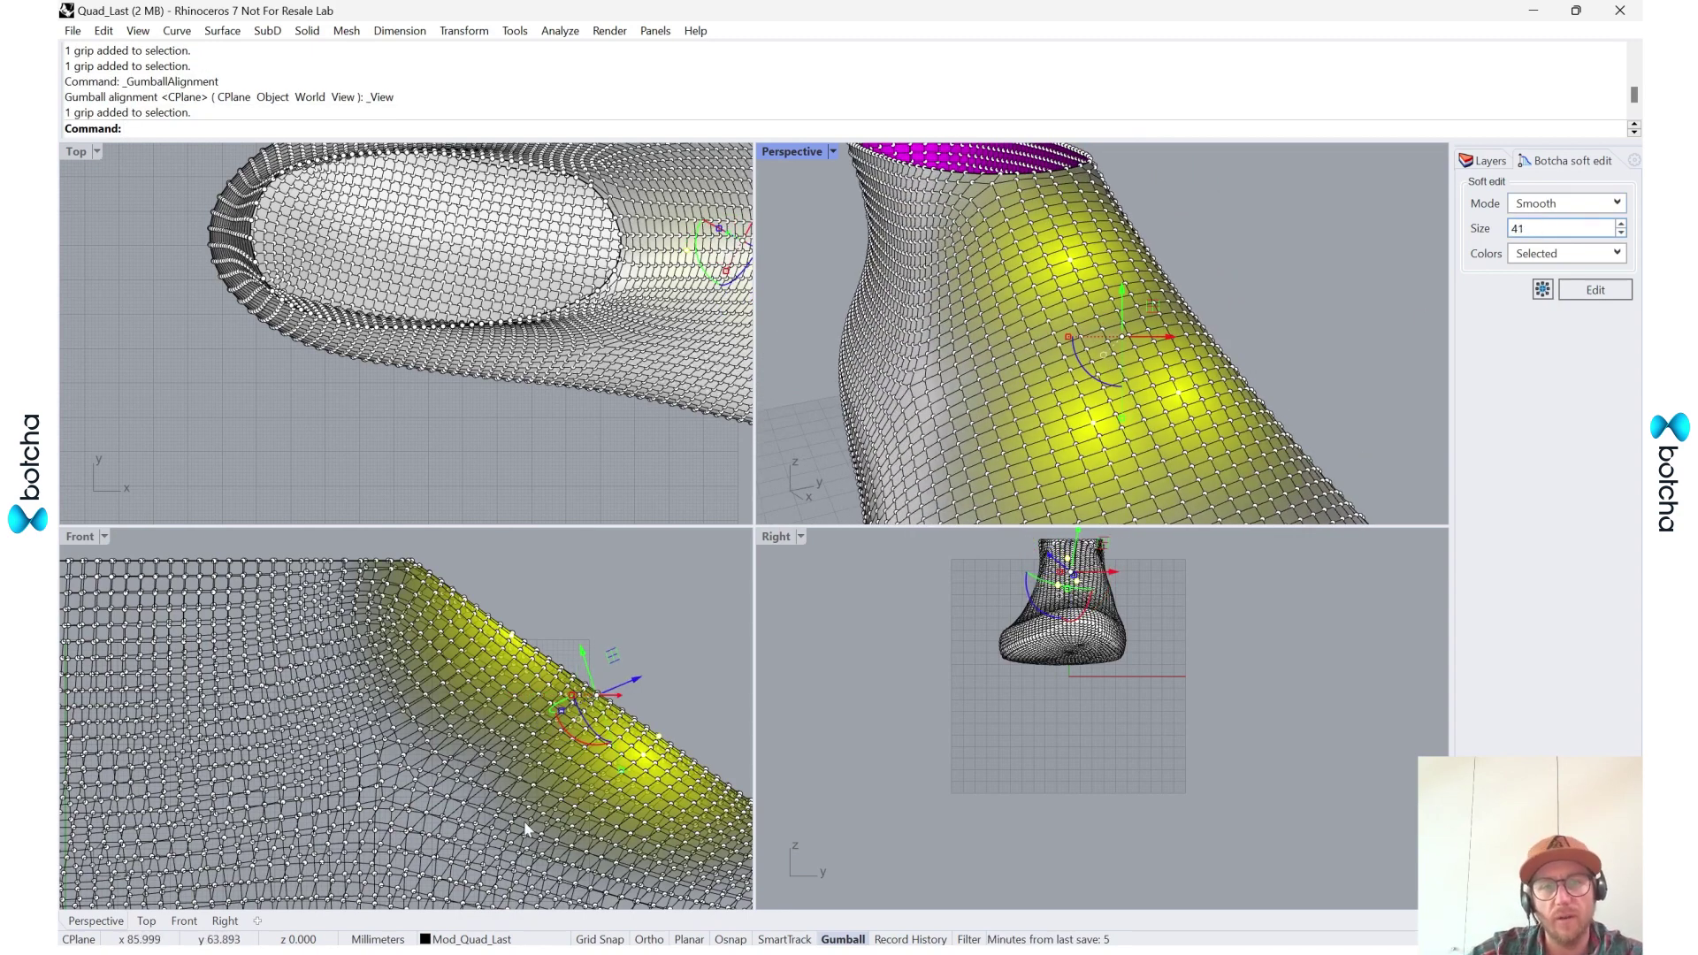
- Try pushing the three selected instep vertices inward and down in the Front view, and undo that move
mouse_move(641, 676)
right_down()
mouse_move(679, 675)
mouse_move(646, 671)
right_up()
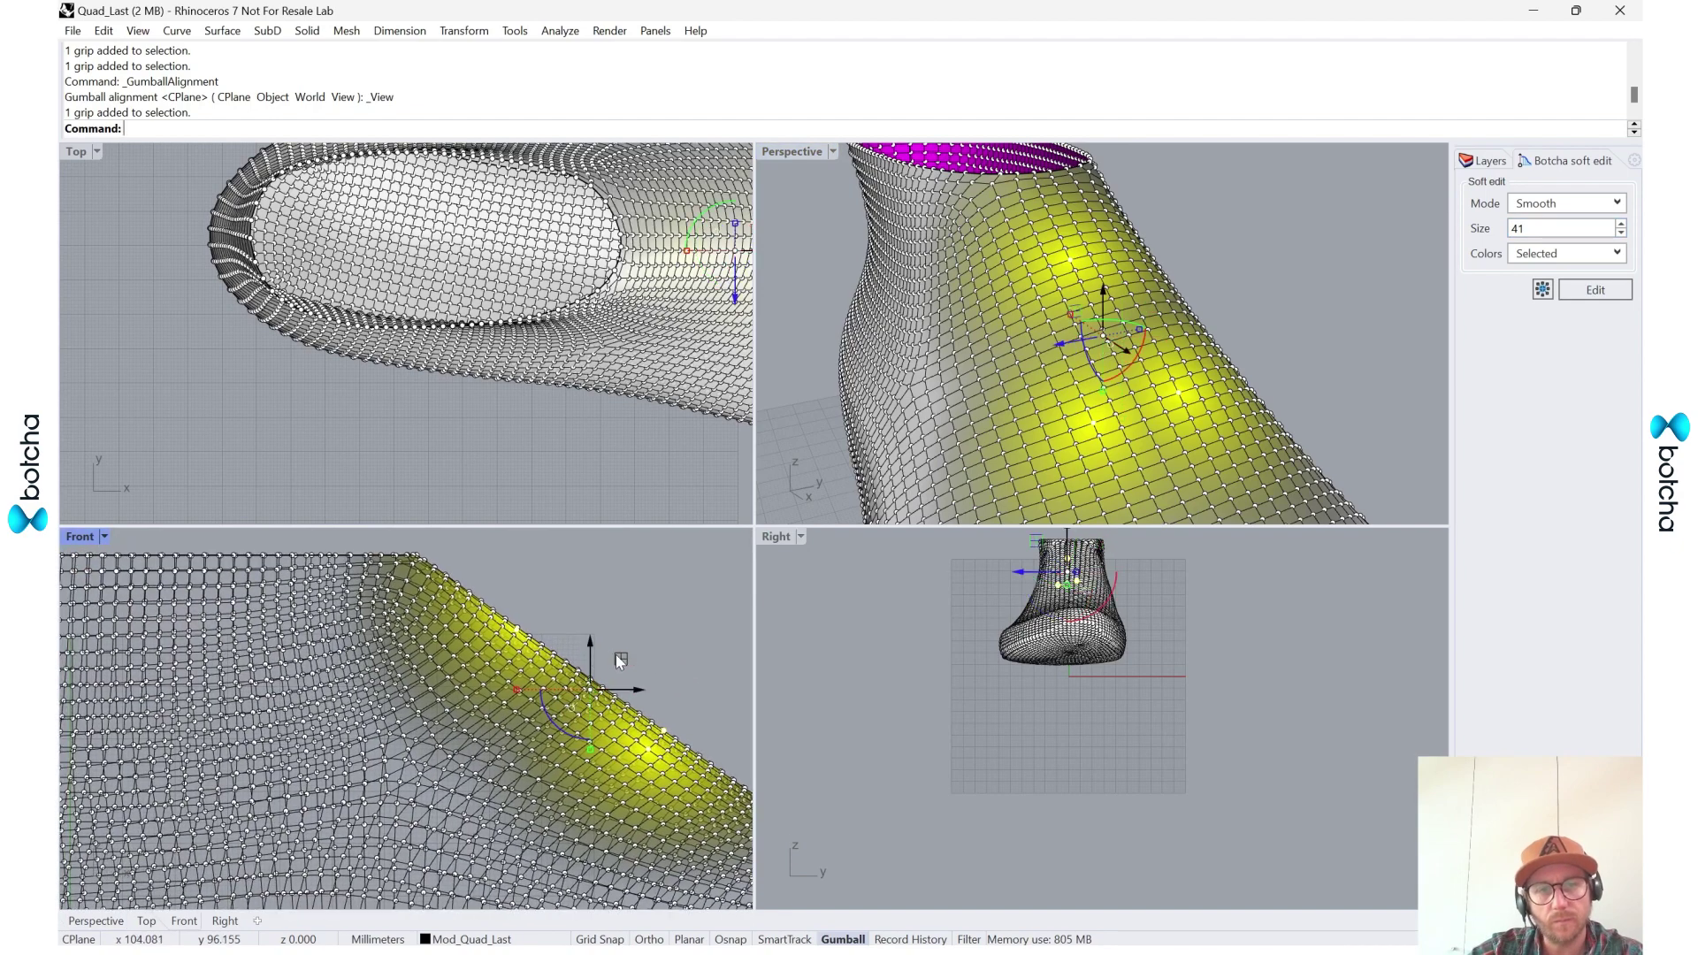
drag(617, 656, 604, 668)
click(677, 623)
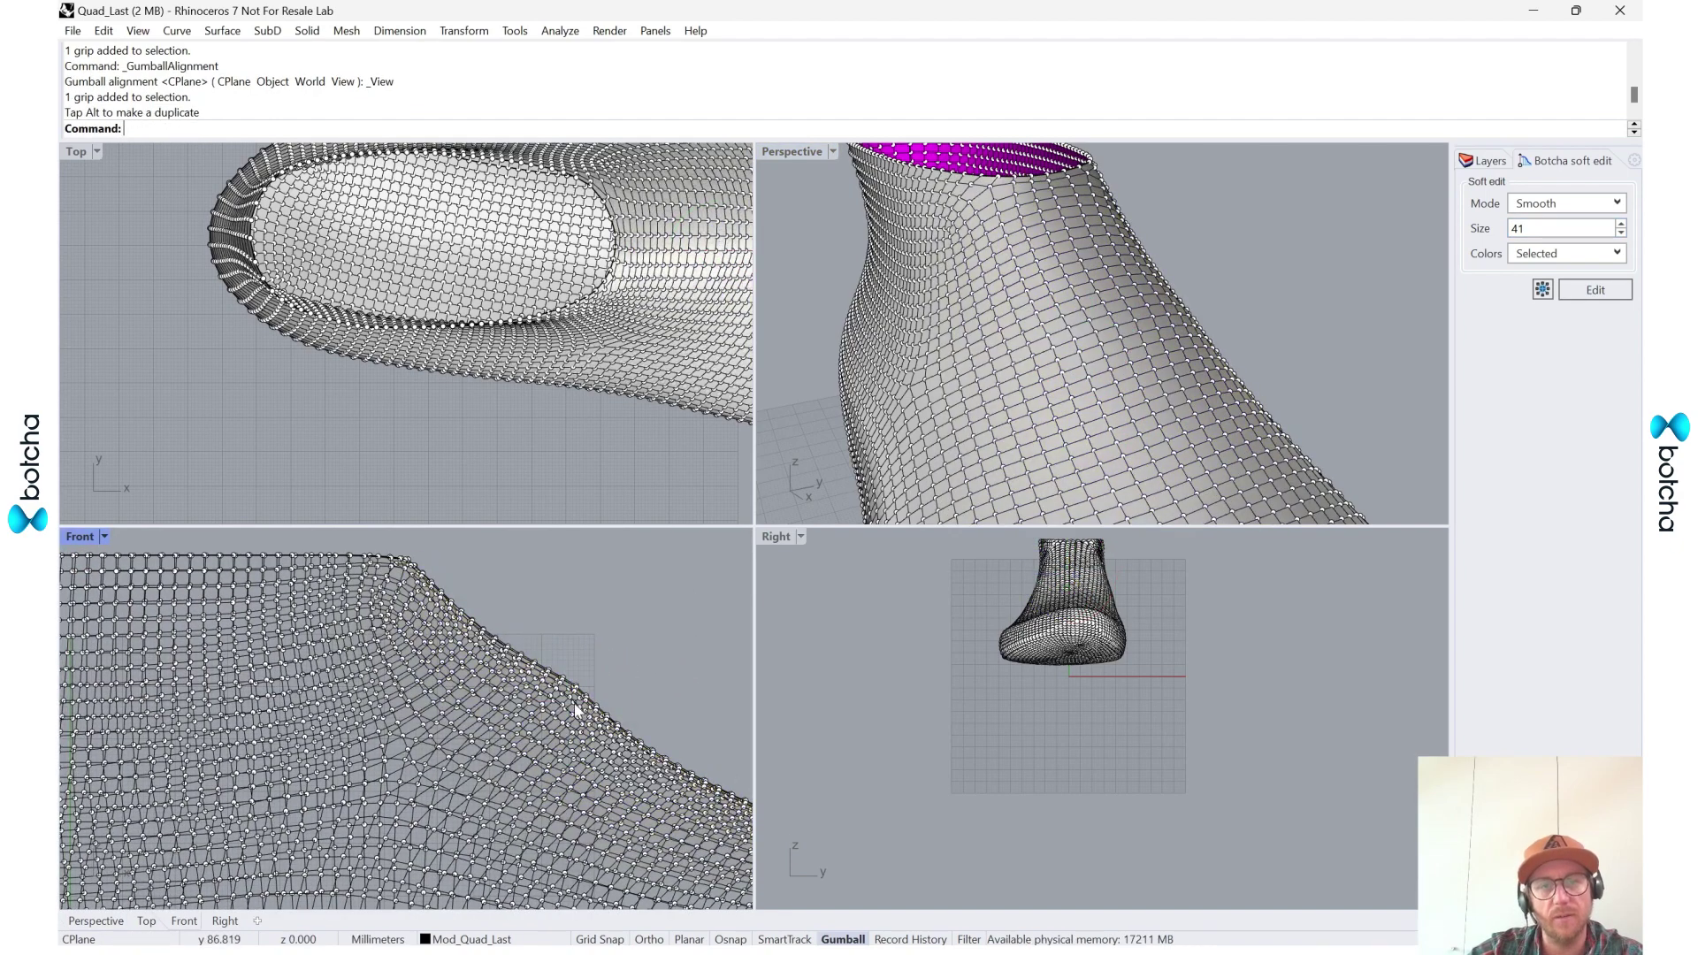
scroll(584, 703, up, 3)
key(ctrl+z)
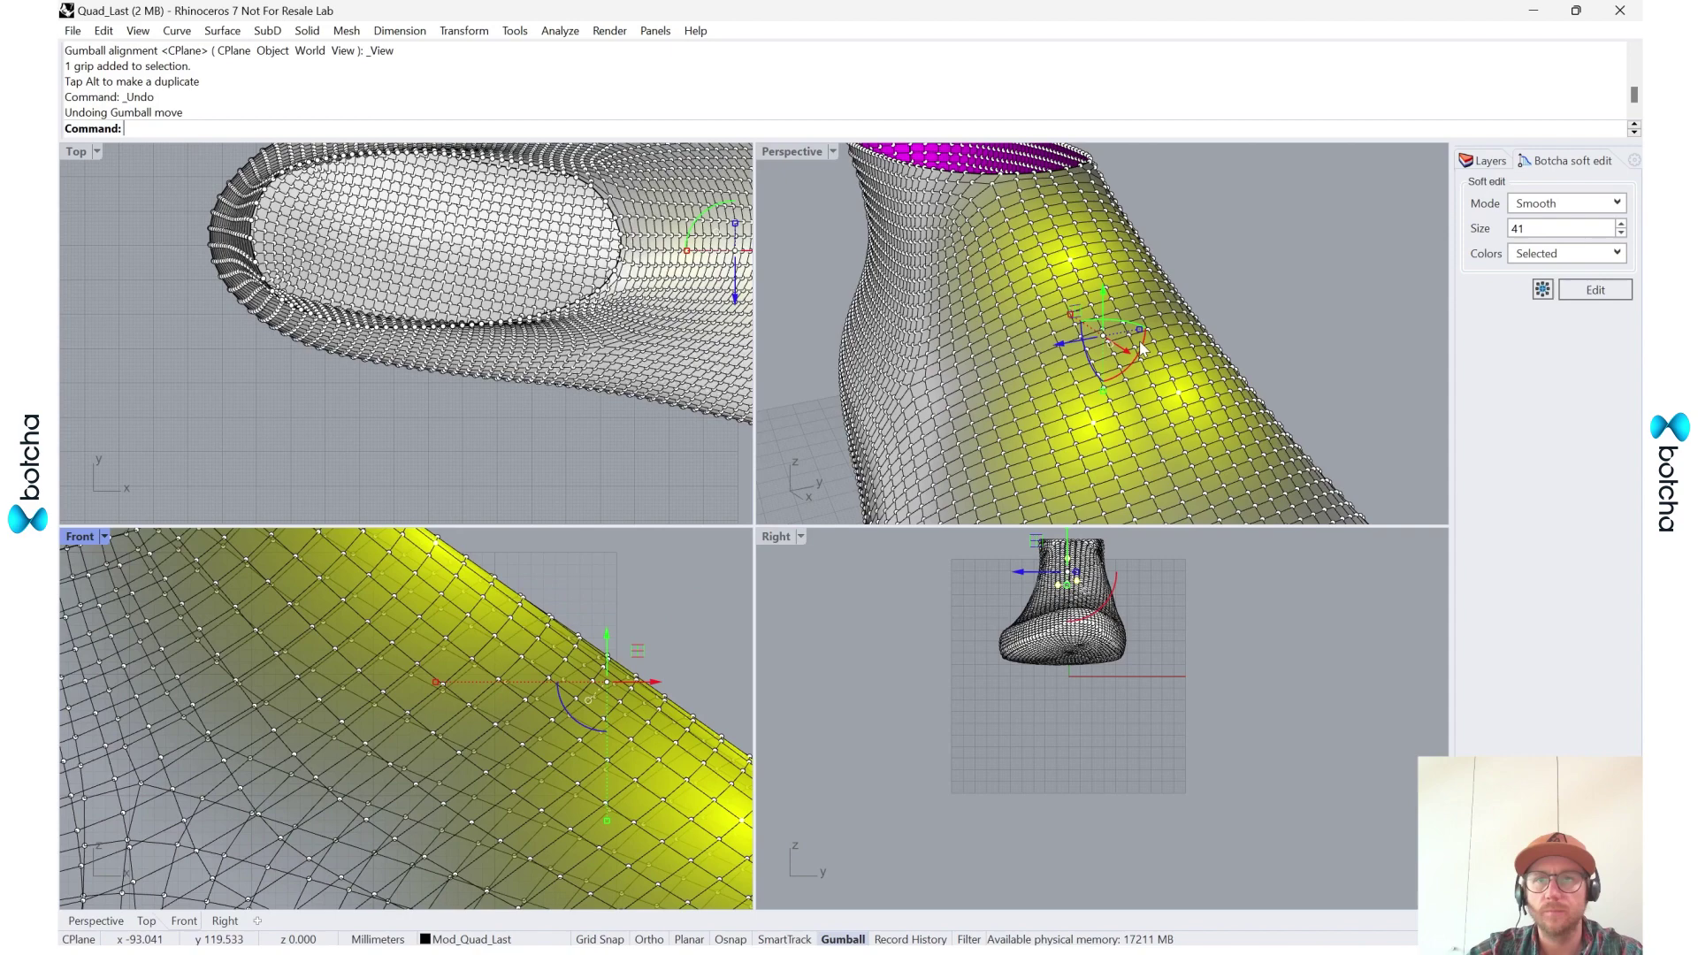
- Add a fourth vertex in the middle of the selected instep points, push the instep inward and clear the selection
scroll(1153, 322, up, 4)
shift+click(1113, 339)
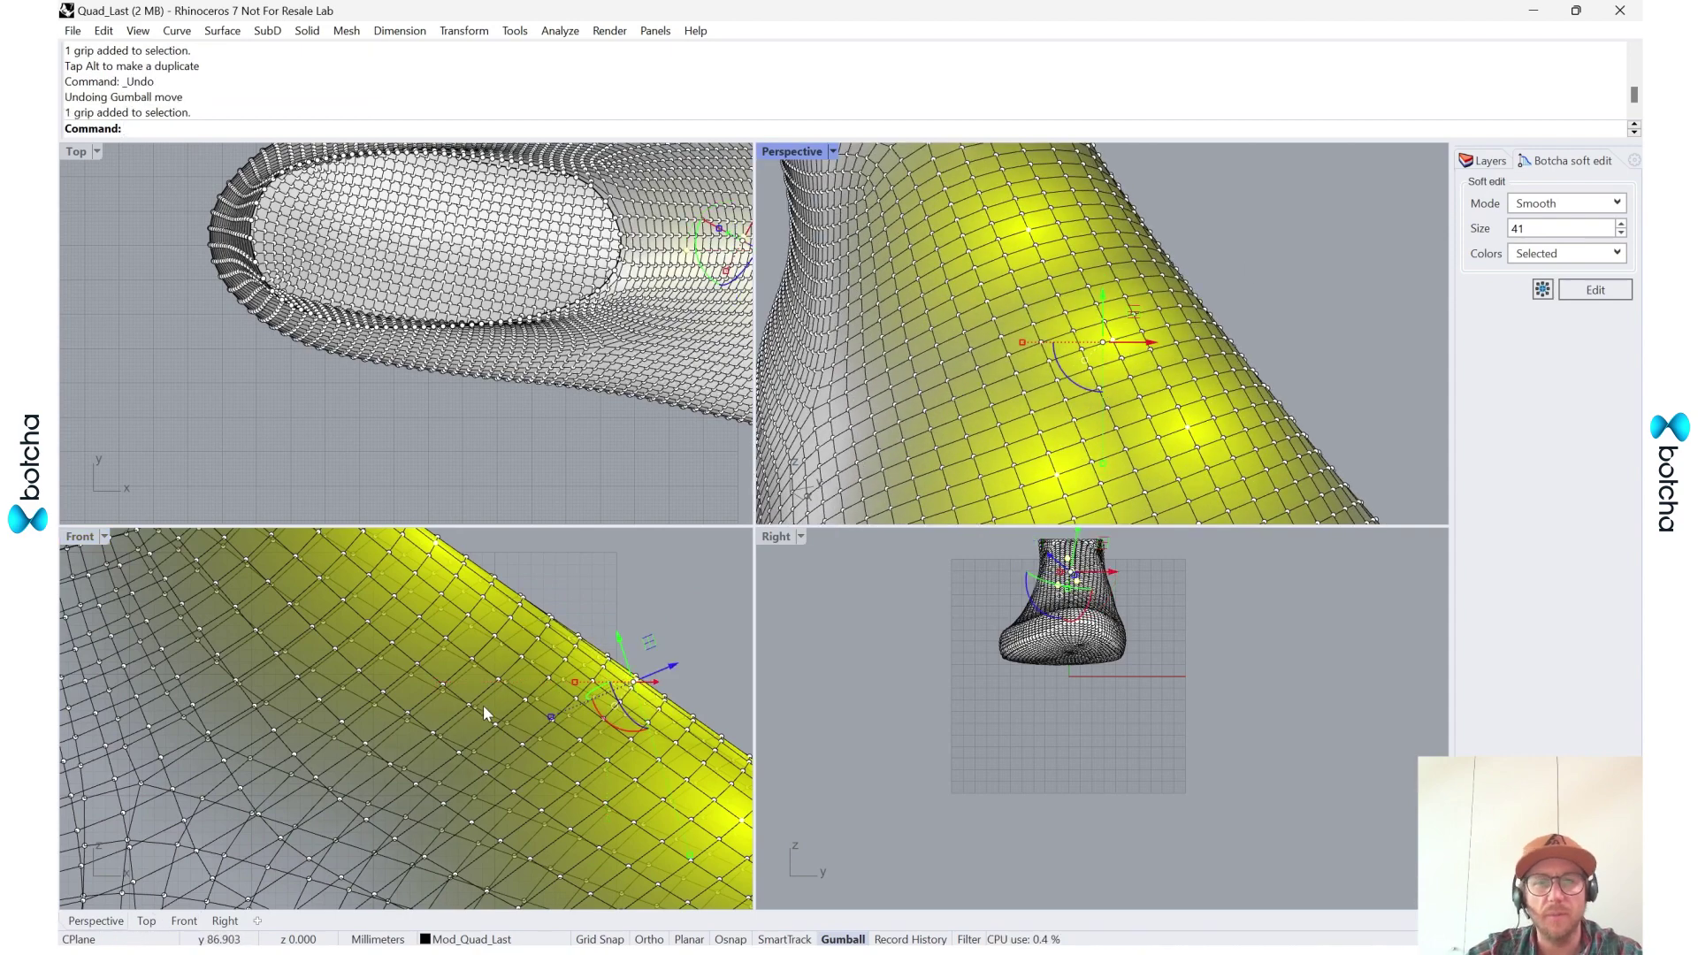
drag(674, 664, 614, 689)
scroll(652, 645, down, 3)
scroll(660, 643, down, 5)
key(Escape)
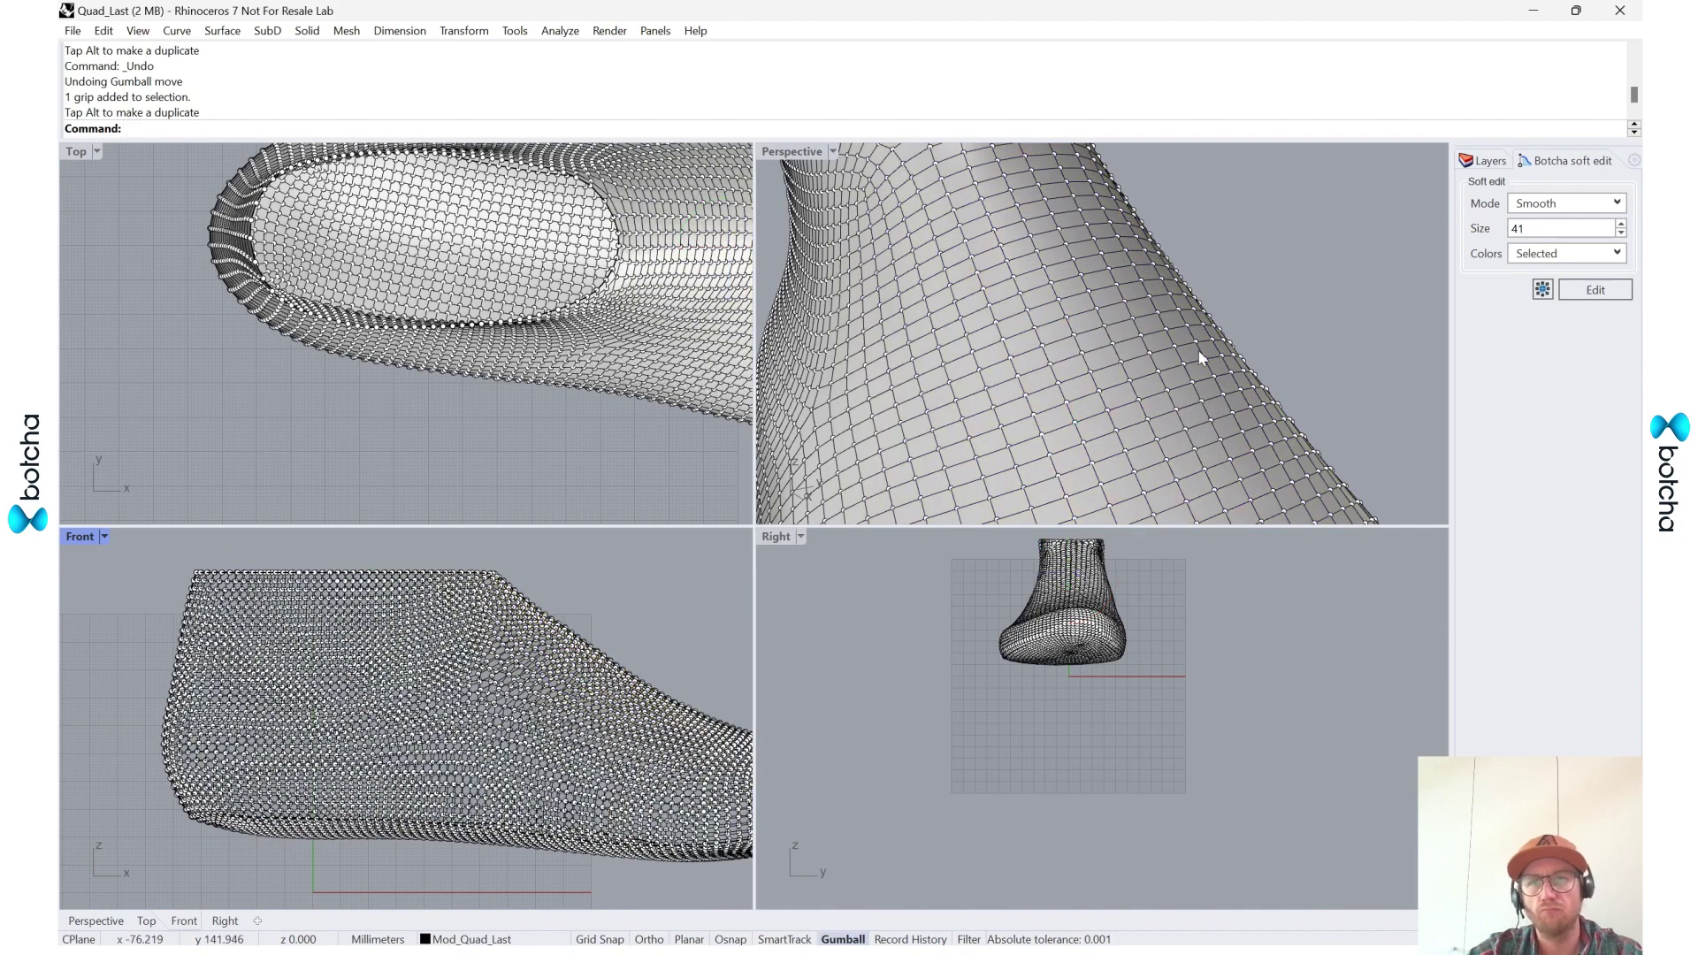
- Turn off the mesh control points and maximize the Perspective view on the whole last
right_drag(1200, 356, 1173, 324)
text(POff)
key(Return)
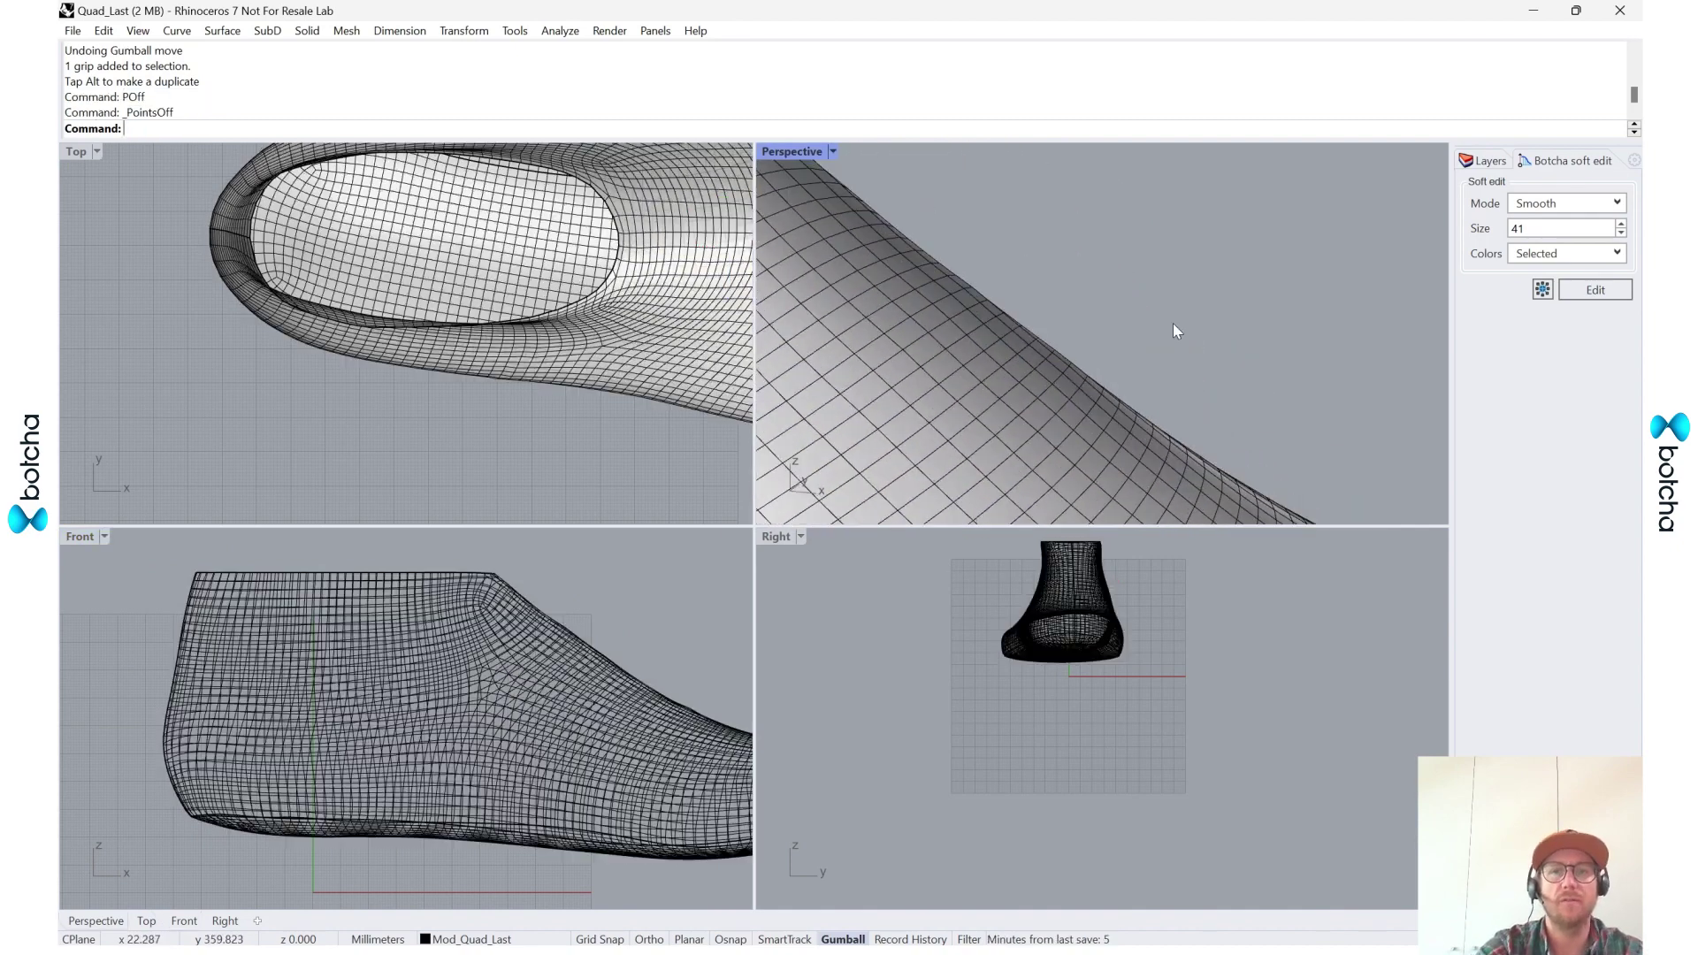
double_click(799, 151)
scroll(1000, 531, down, 10)
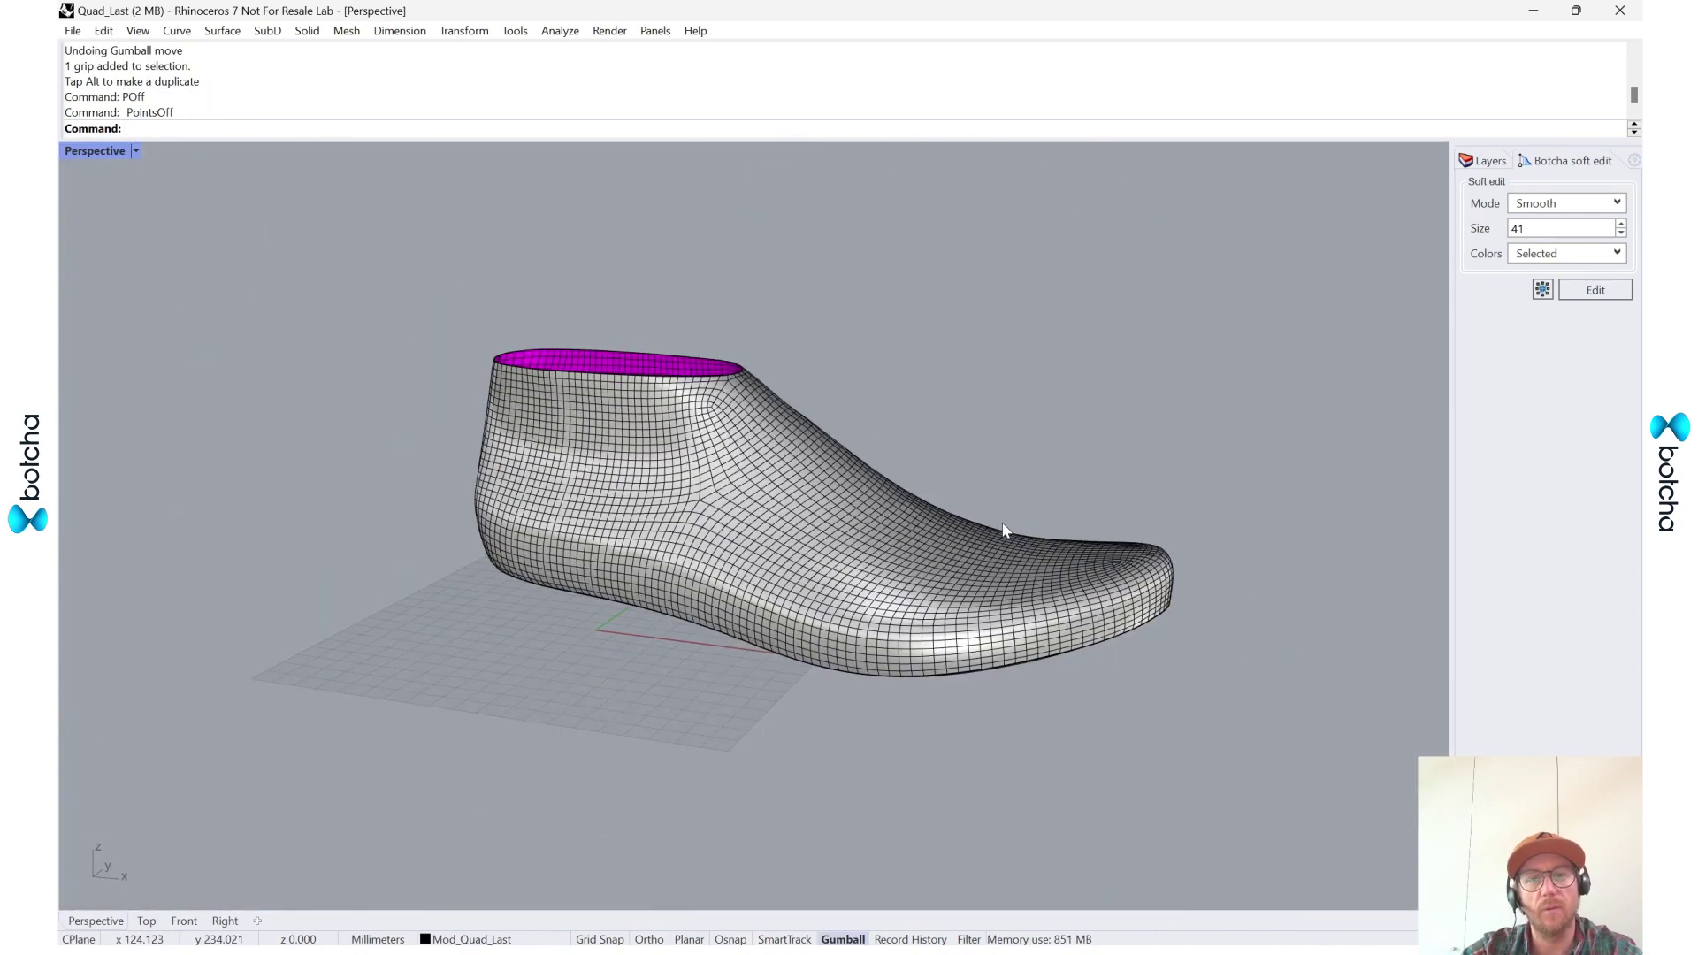
right_drag(1000, 531, 862, 608)
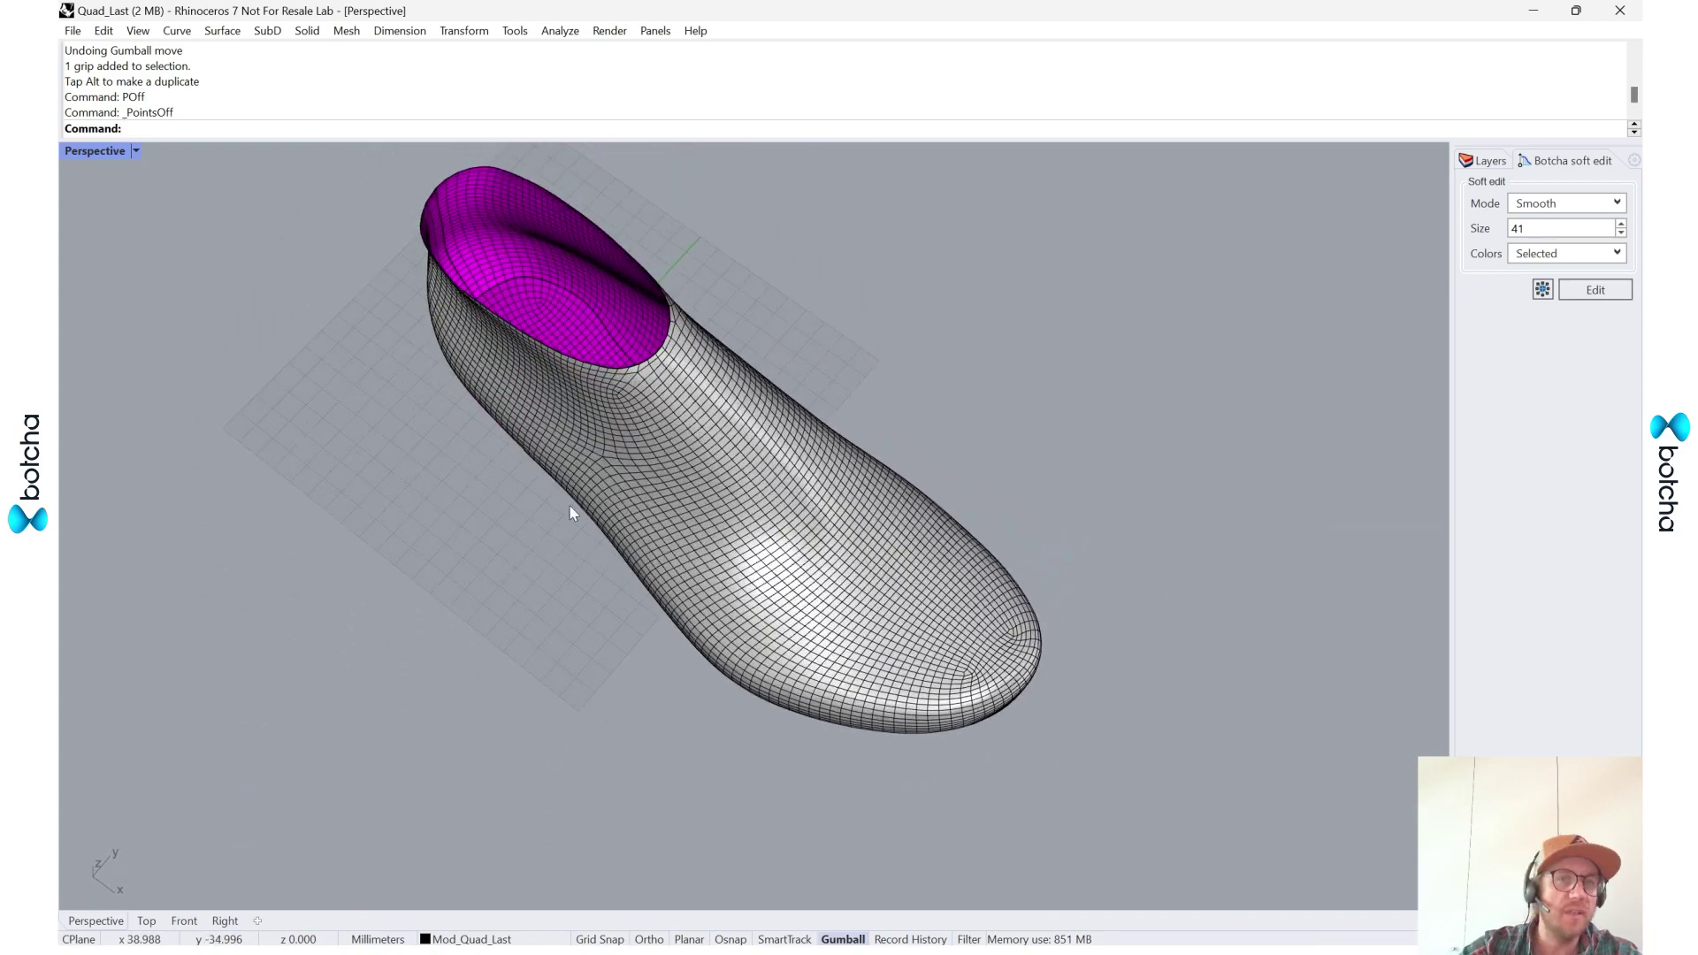
- Show the Quad_Last layer to compare the original last with the modified one, and hide it again
click(1490, 161)
click(1461, 285)
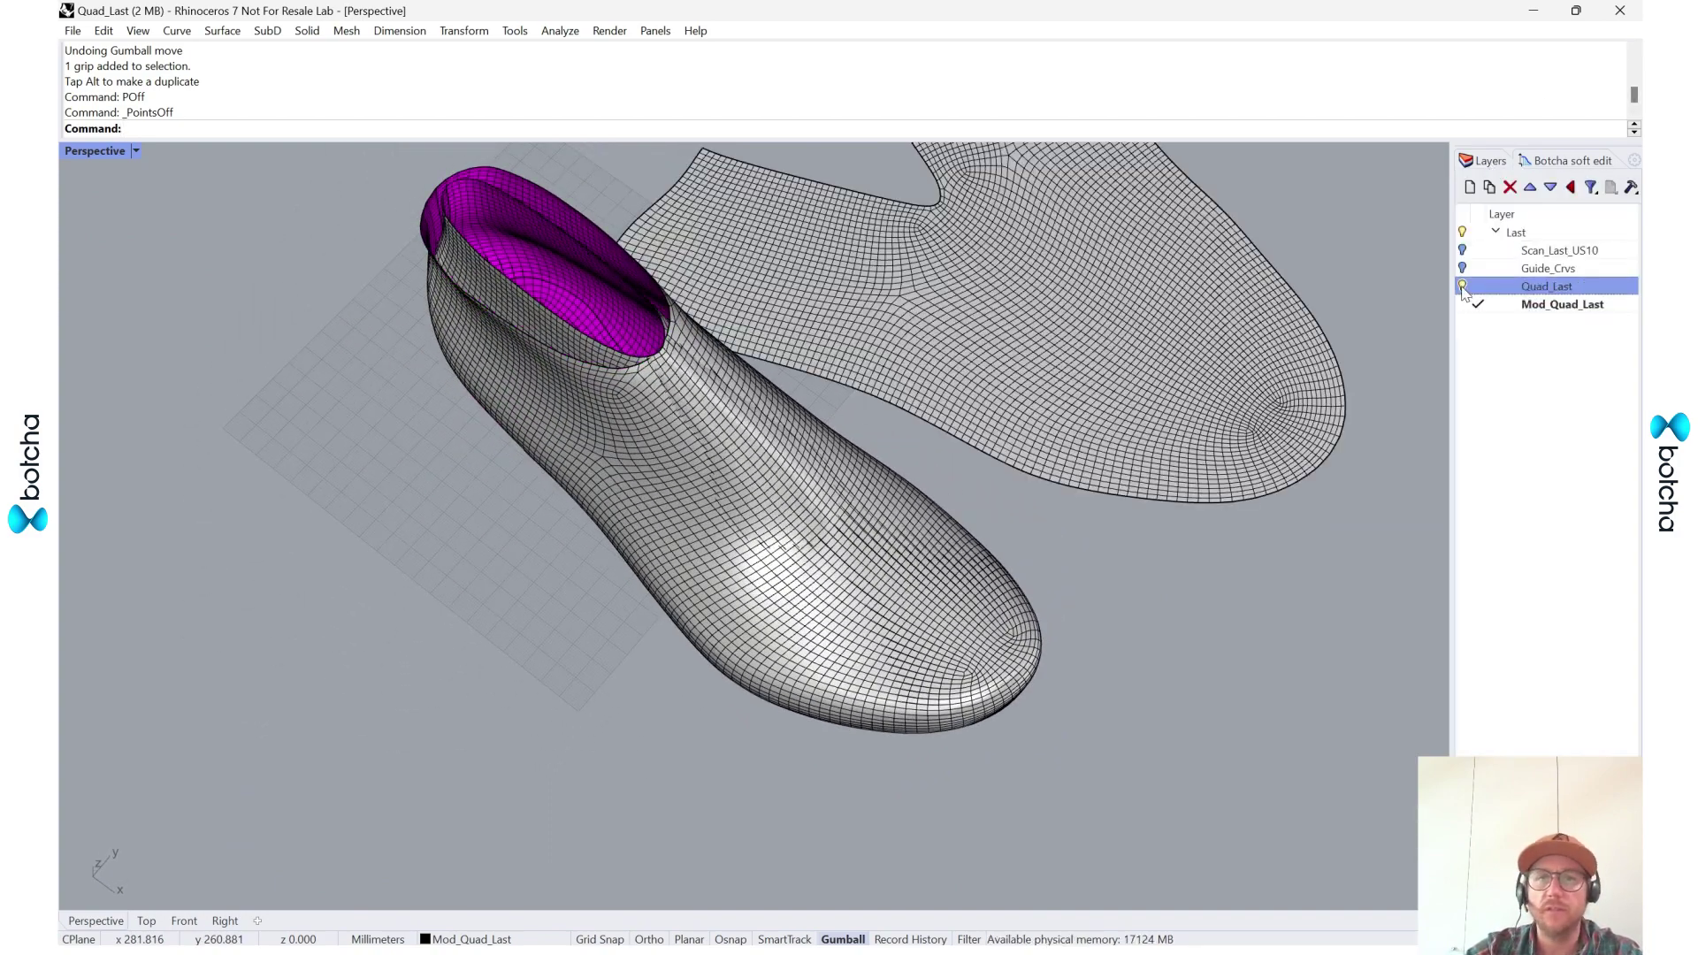
right_drag(1106, 482, 1154, 393)
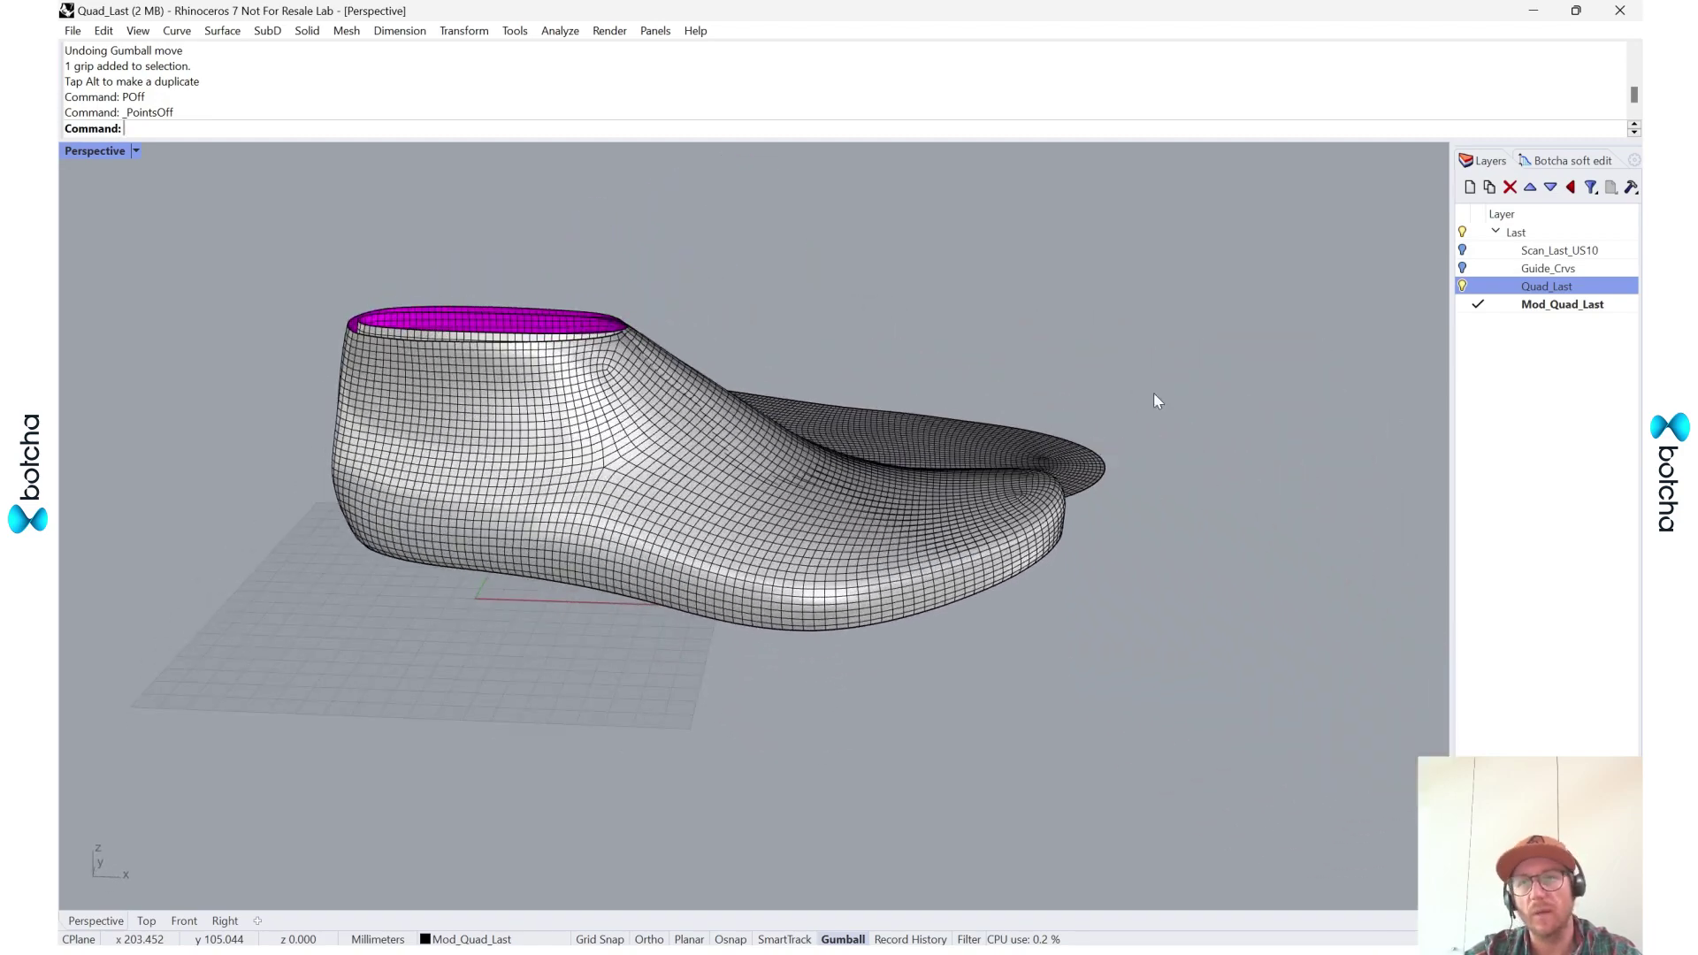
click(1462, 286)
right_drag(884, 530, 914, 508)
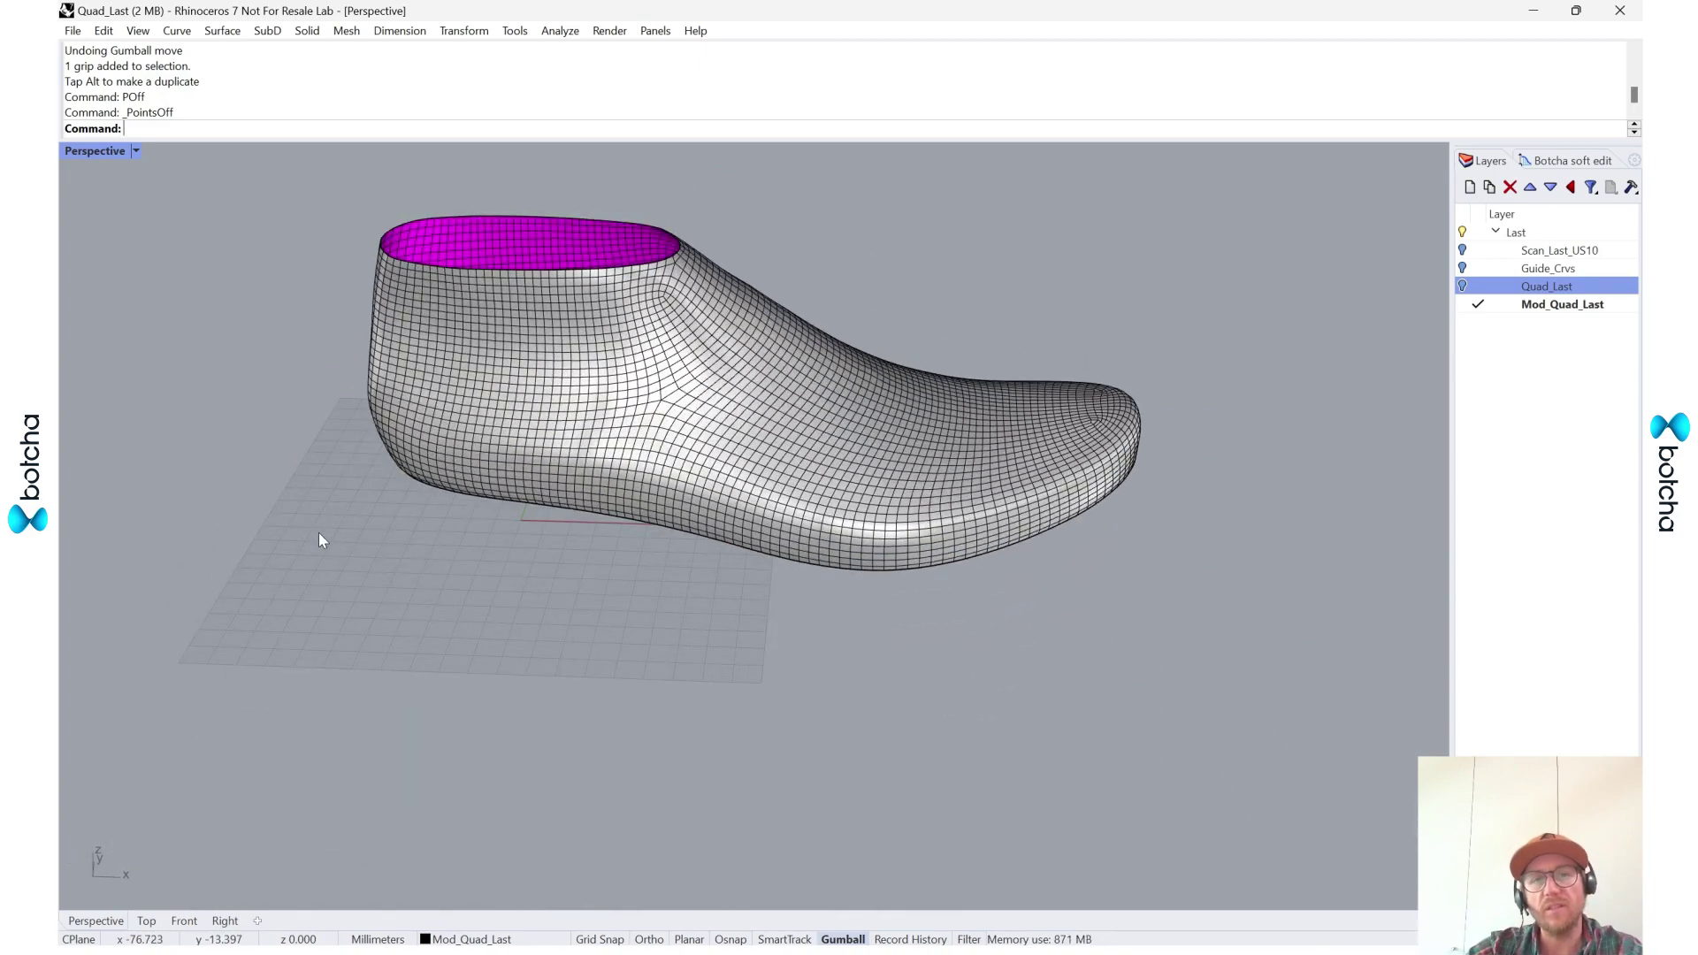
- Toggle the Quad_Last layer on and off once more to compare the original last with the modified one
click(562, 340)
click(1077, 326)
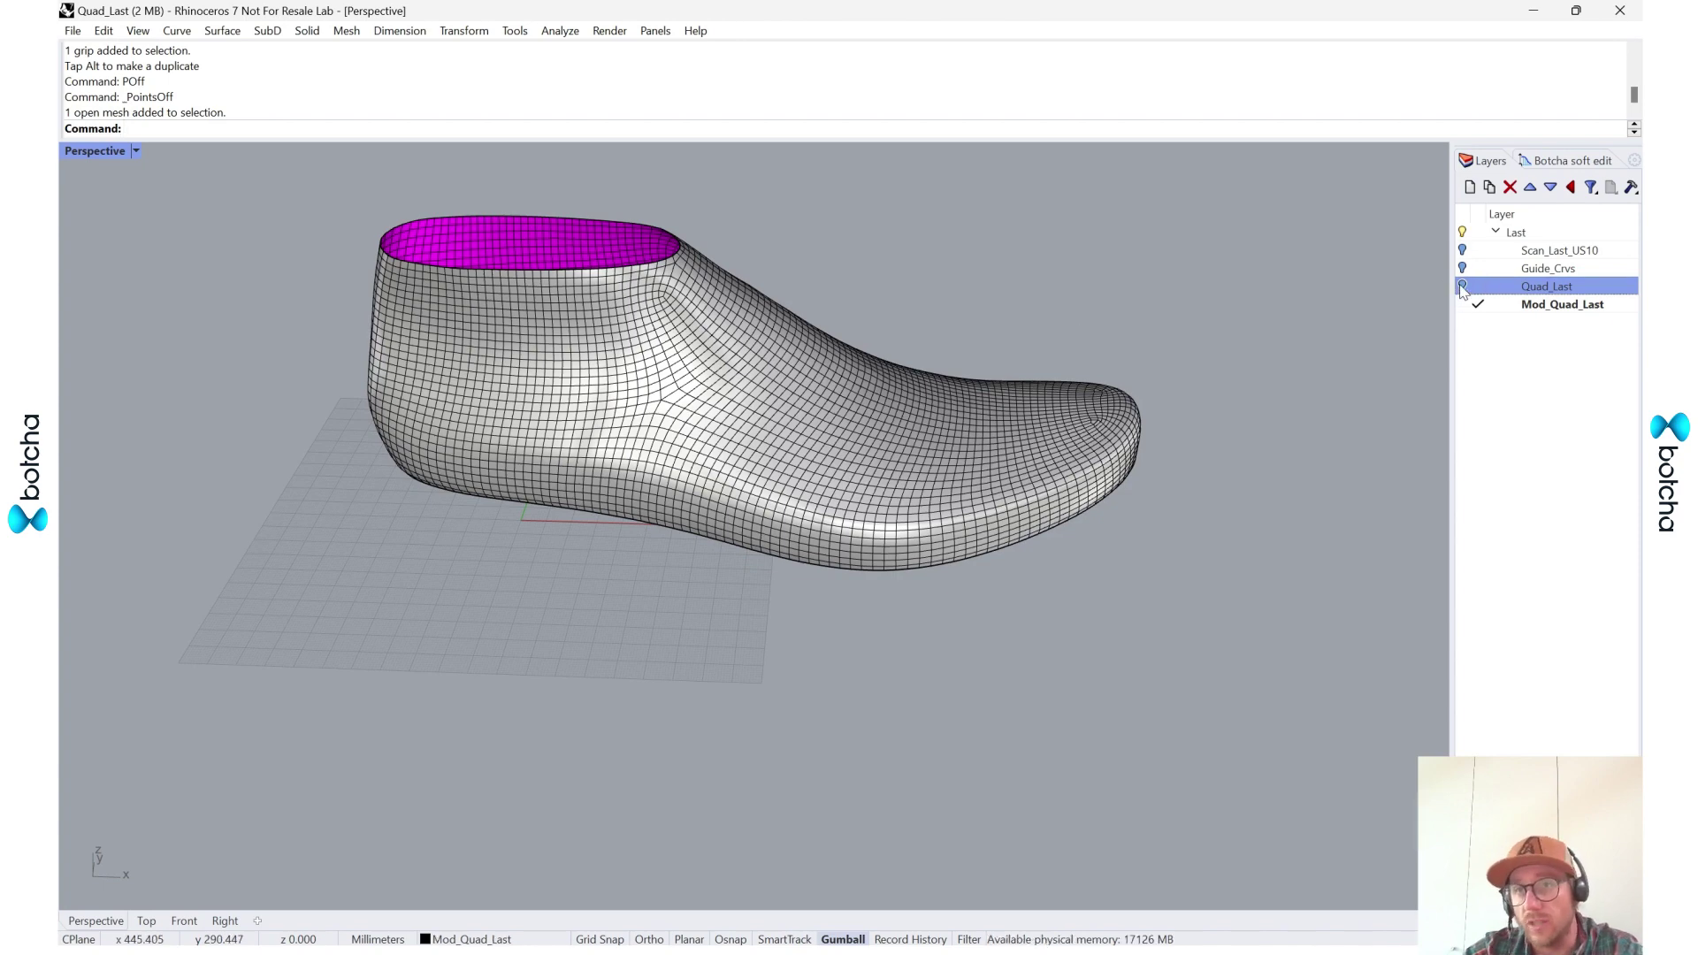
click(1461, 286)
click(1462, 286)
- Bring back the hidden objects and hide only the control cage, leaving the flattened mesh visible beside the last
text(Show)
key(Return)
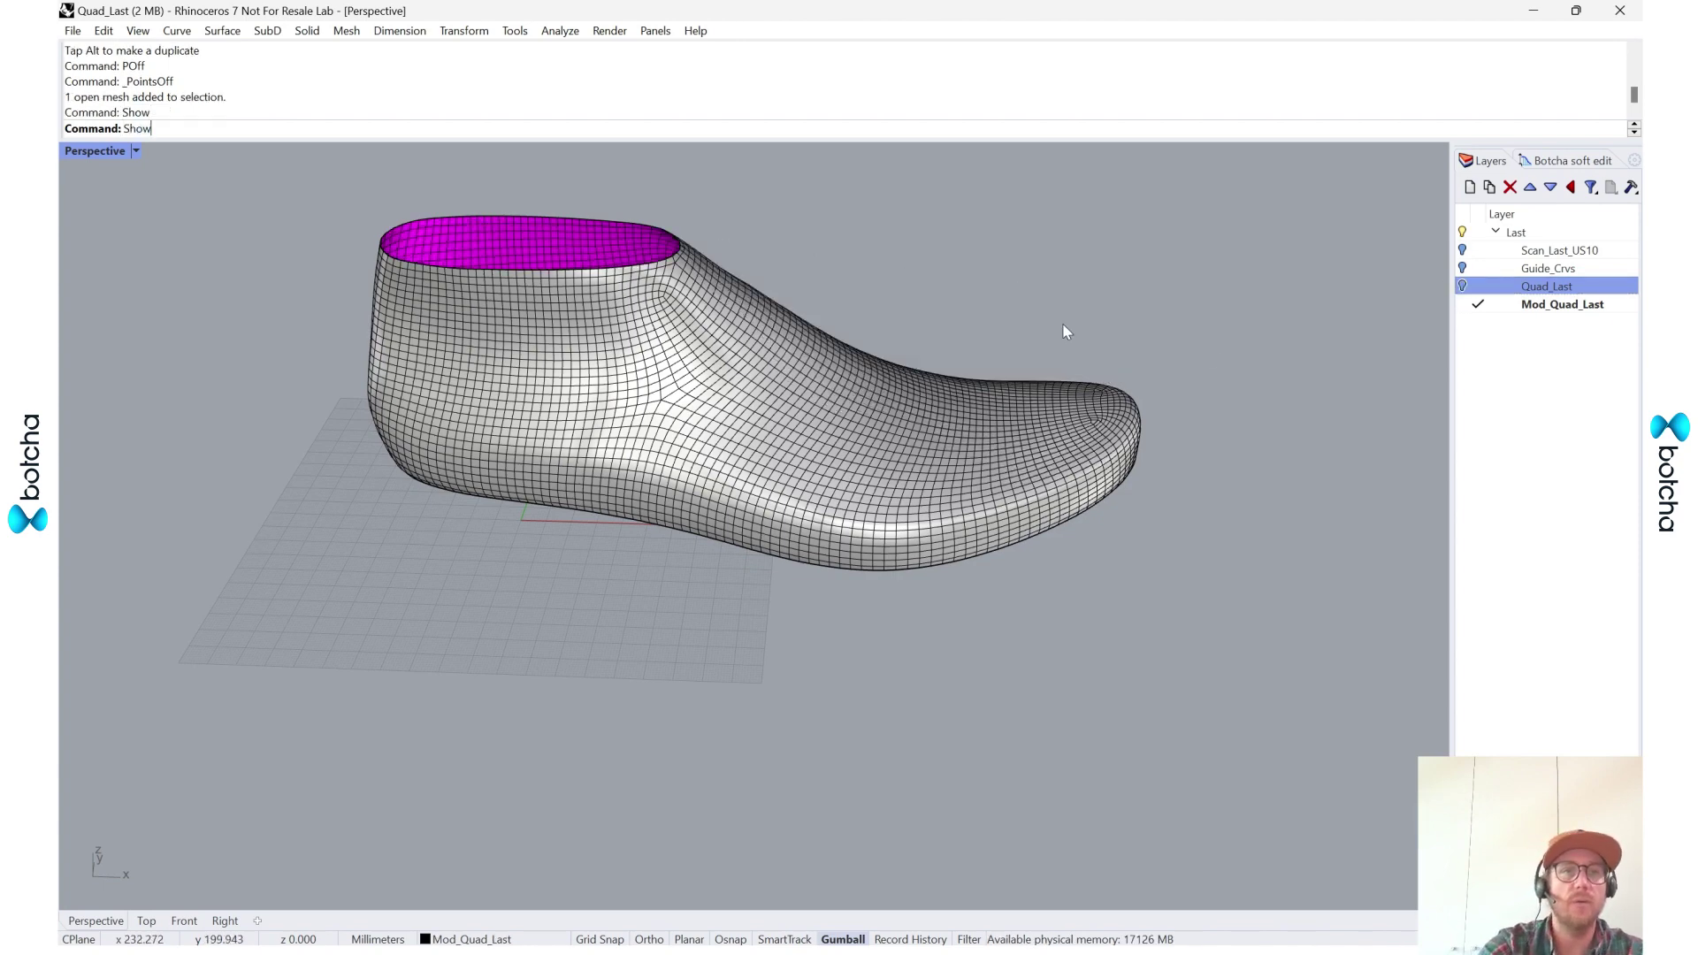
click(1144, 331)
click(1178, 329)
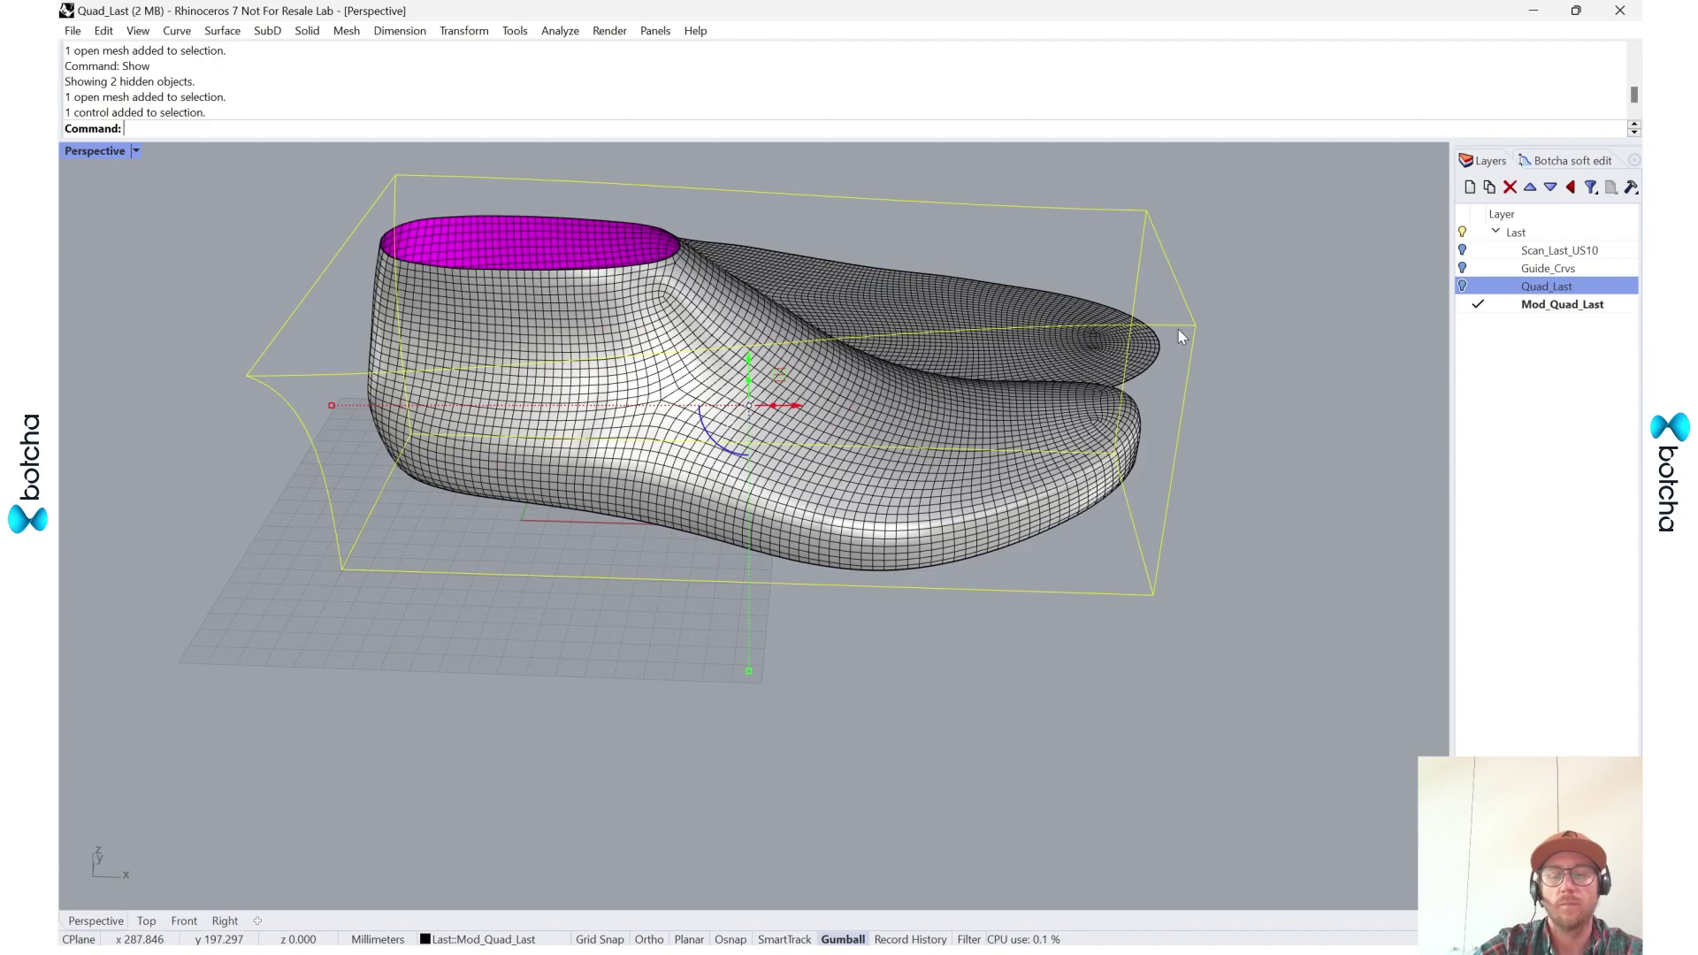
text(Hide)
key(Return)
- Select the flattened mesh and examine it next to the modified last from several angles
right_drag(574, 554, 813, 624)
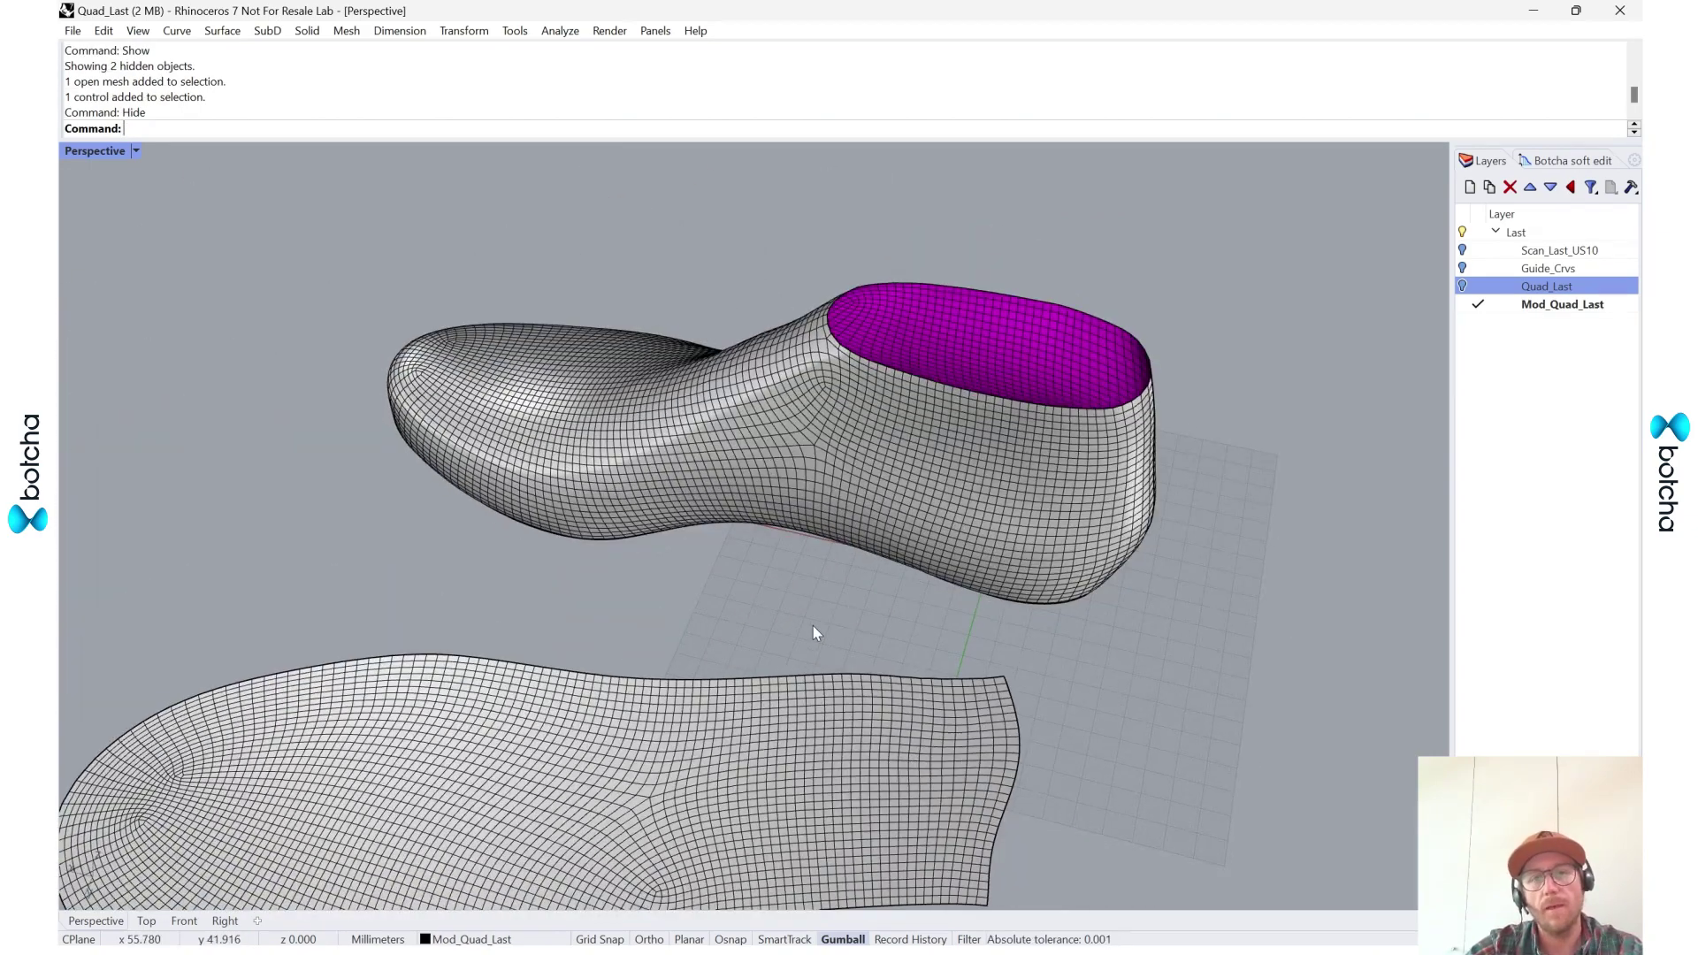
scroll(919, 531, up, 5)
click(911, 539)
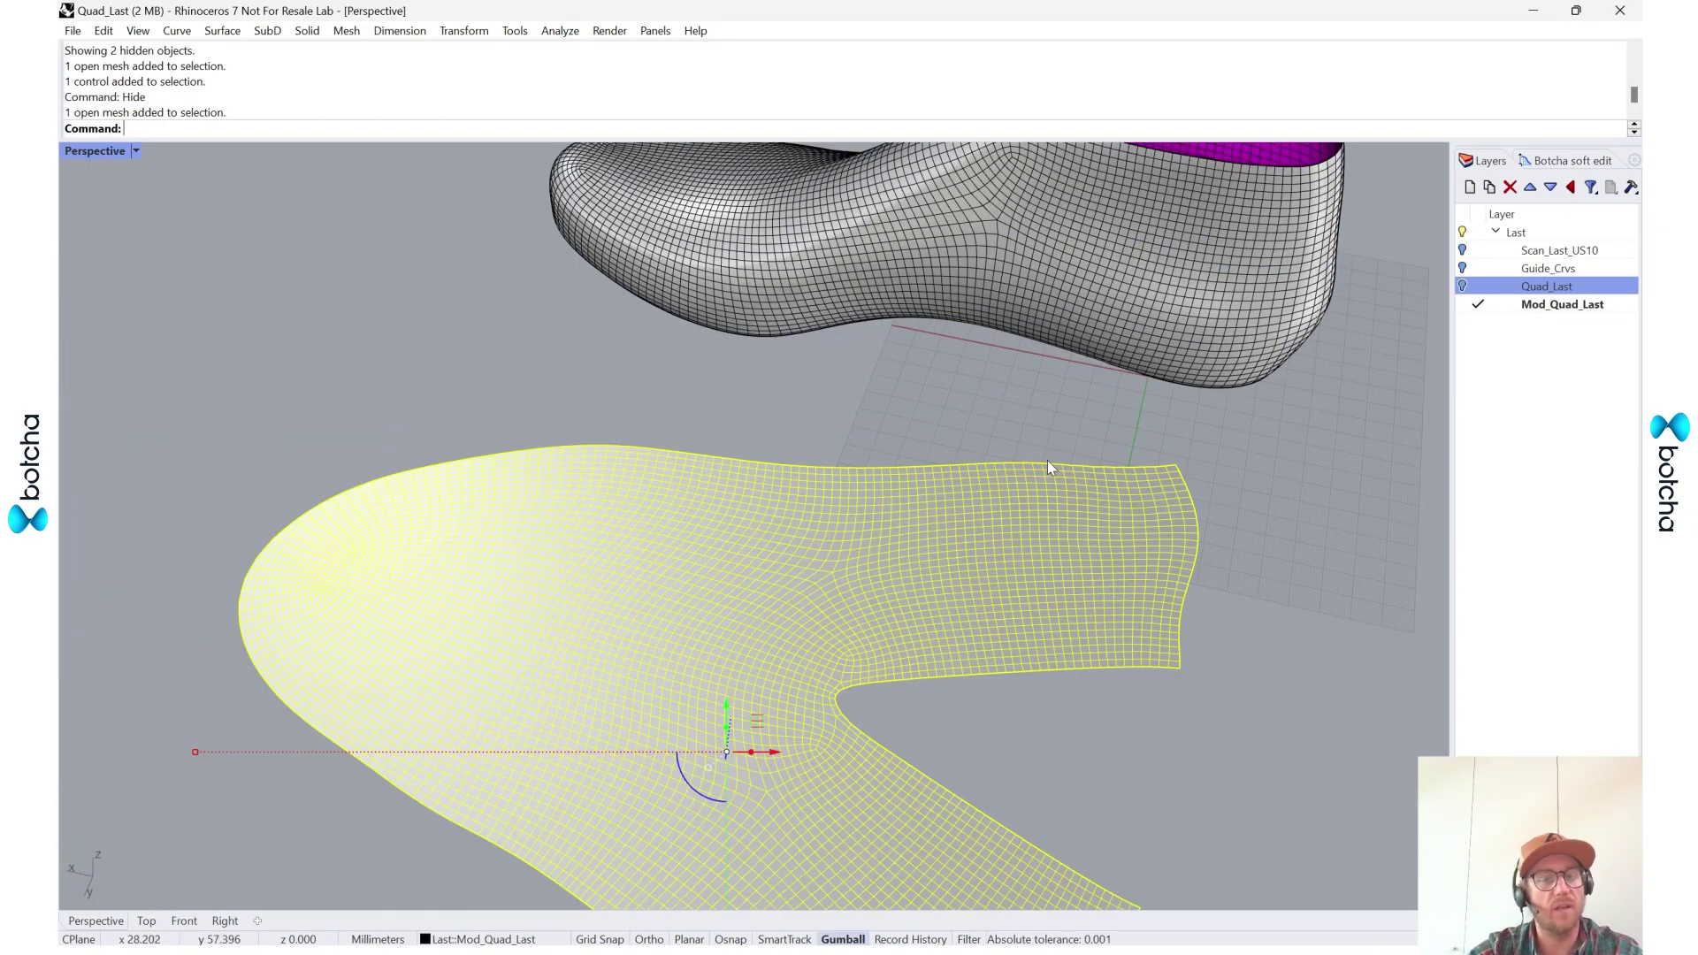
scroll(1150, 522, down, 5)
right_drag(1286, 584, 849, 467)
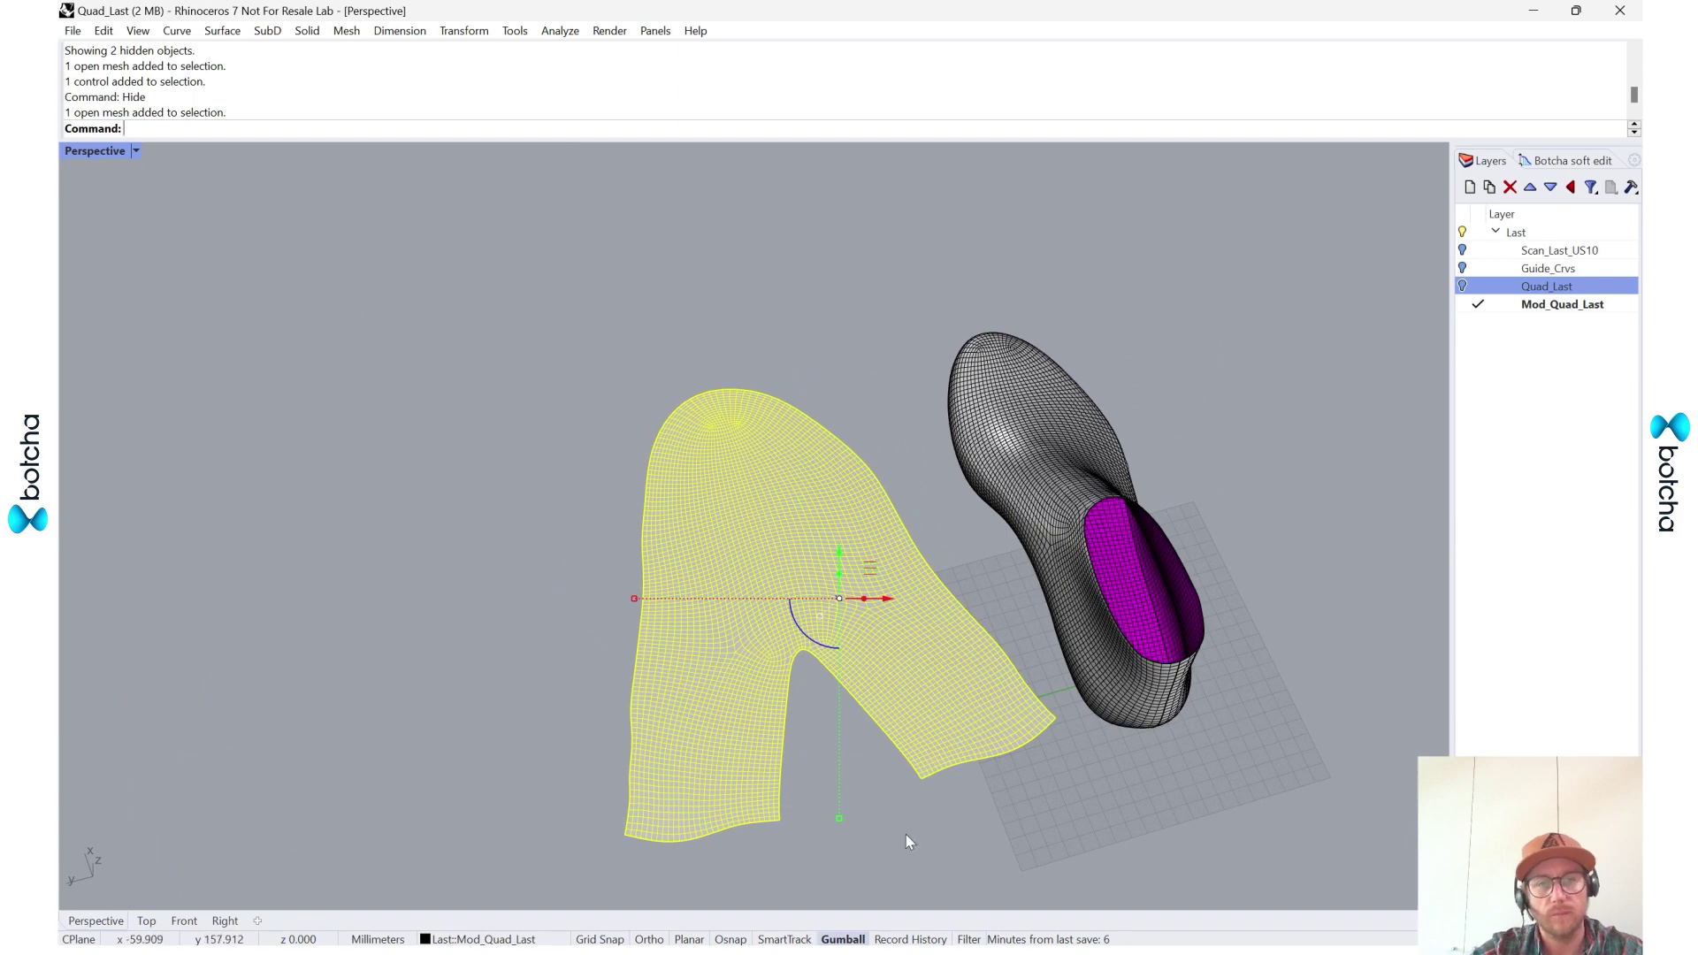
right_drag(905, 835, 852, 617)
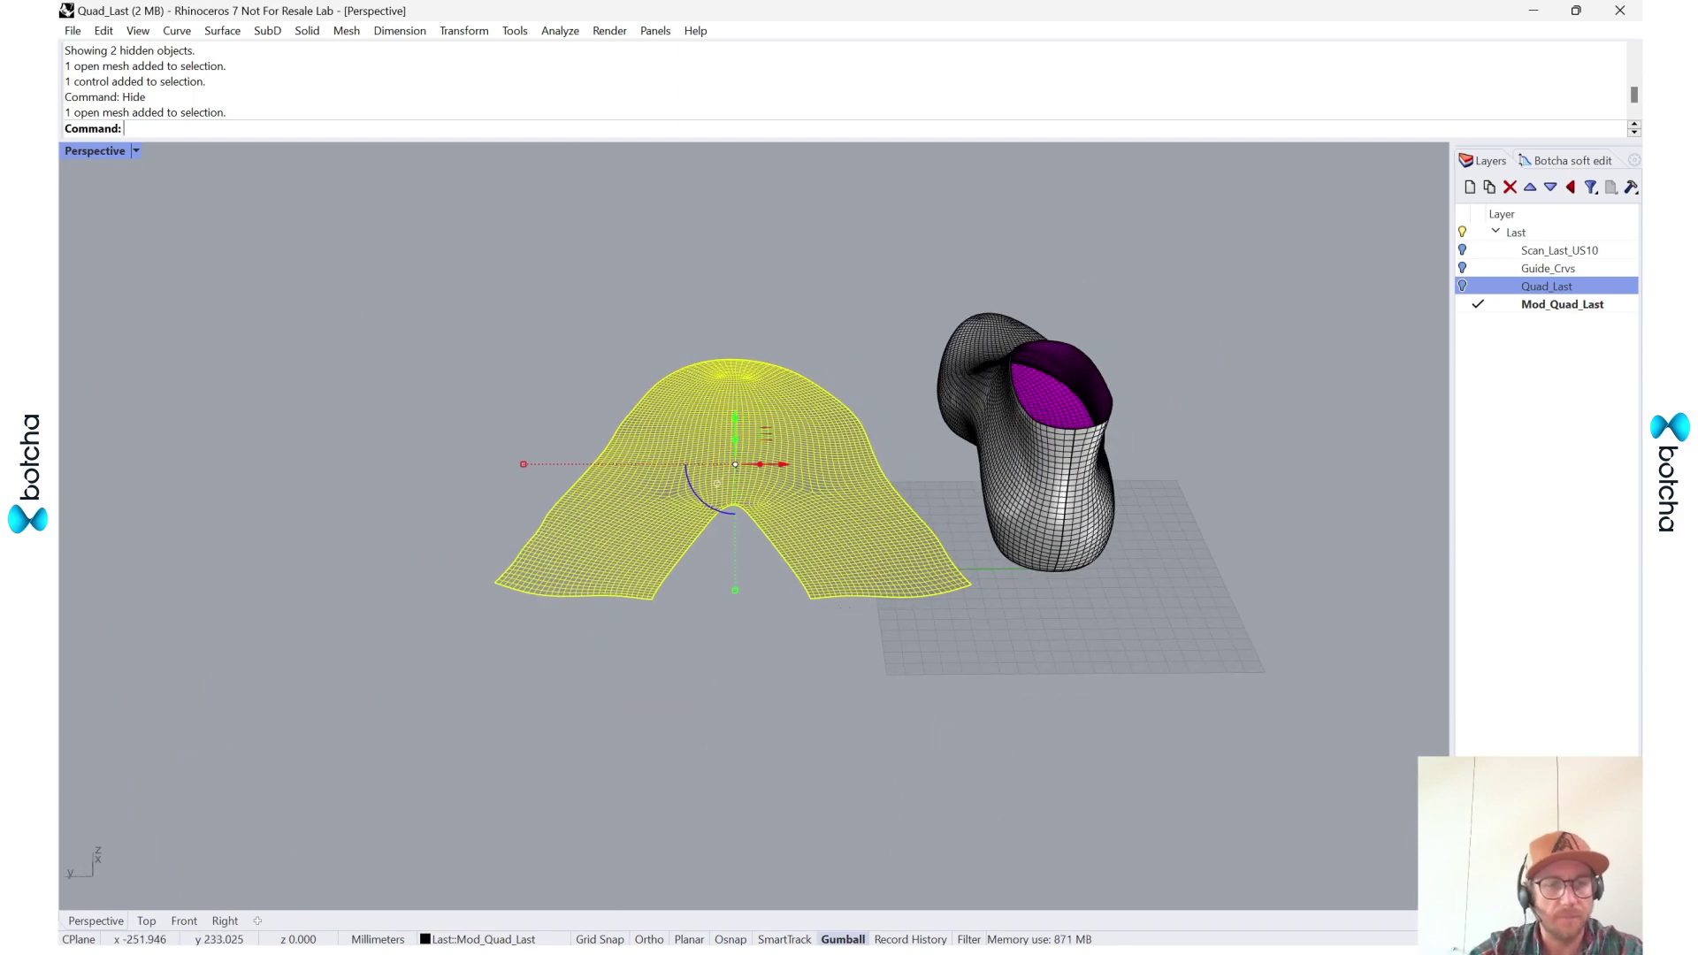
key(alt+Tab)
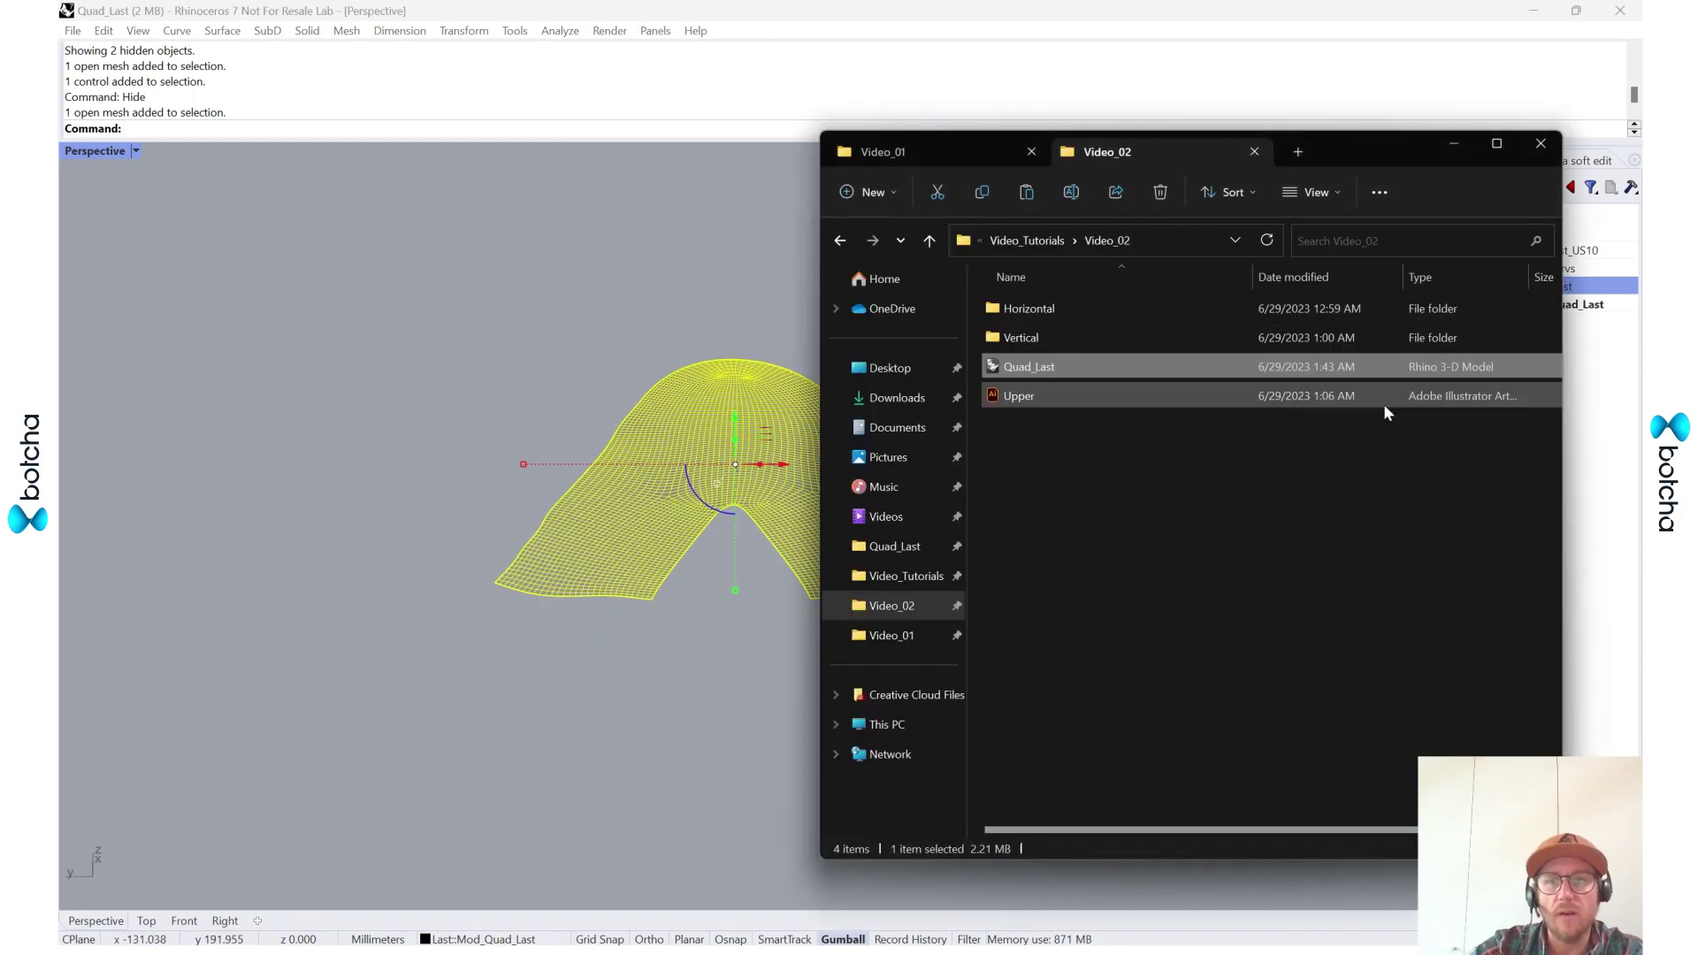
click(1086, 400)
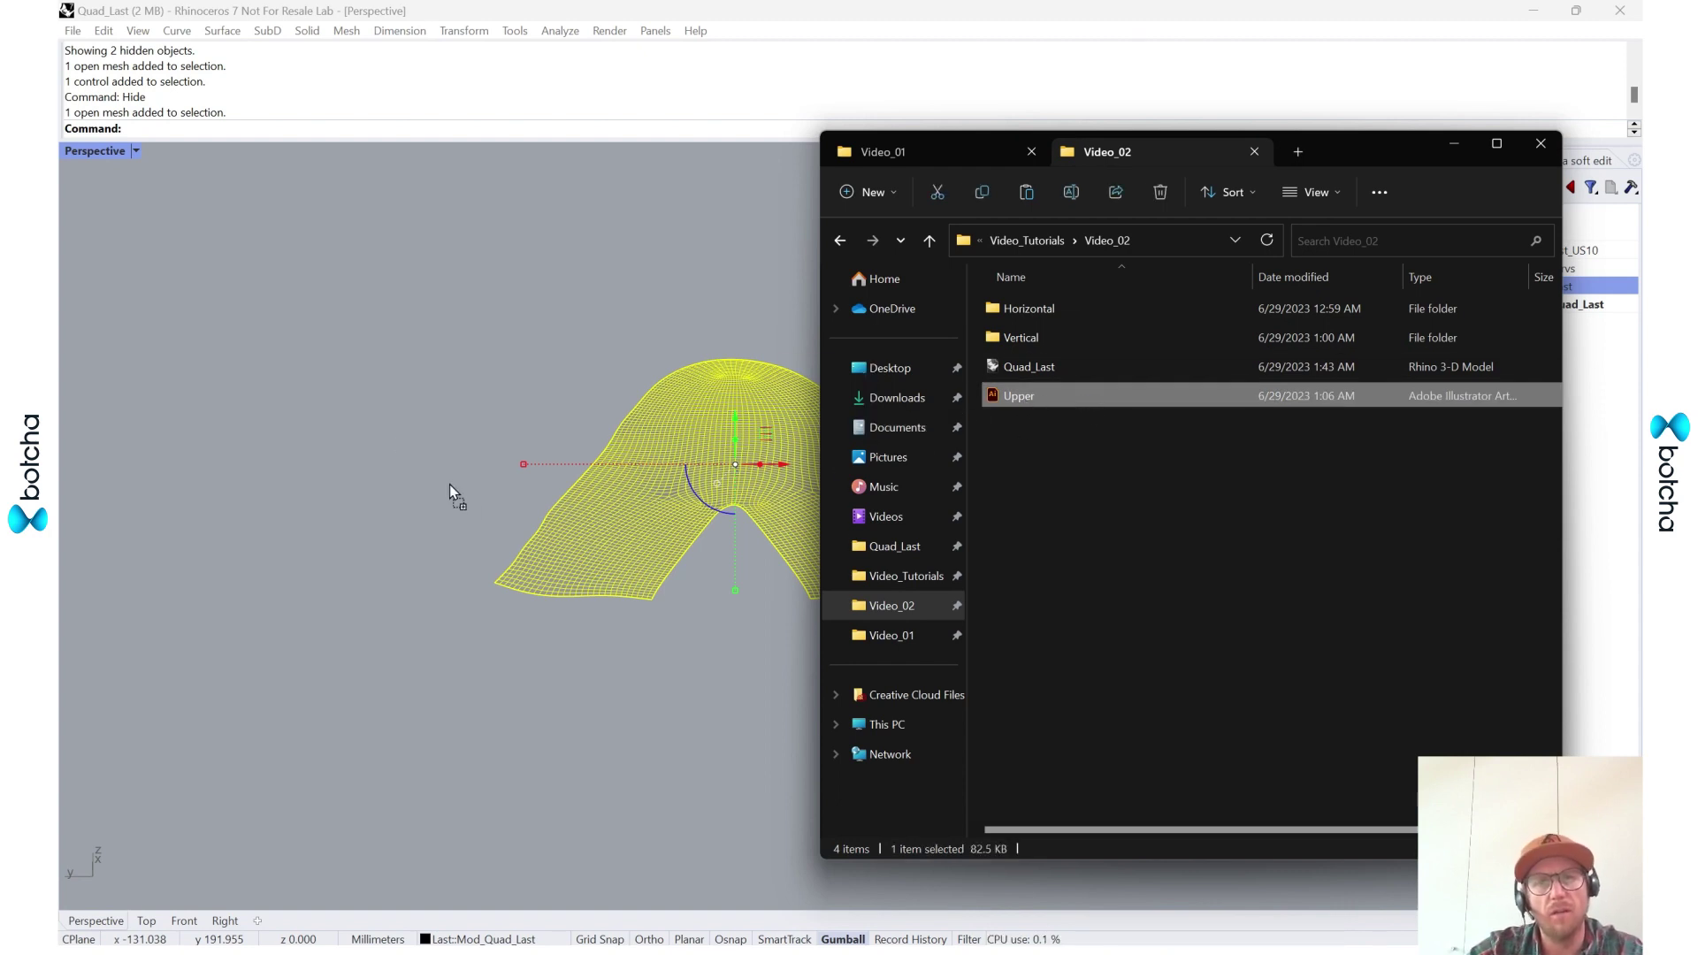
drag(449, 484, 407, 416)
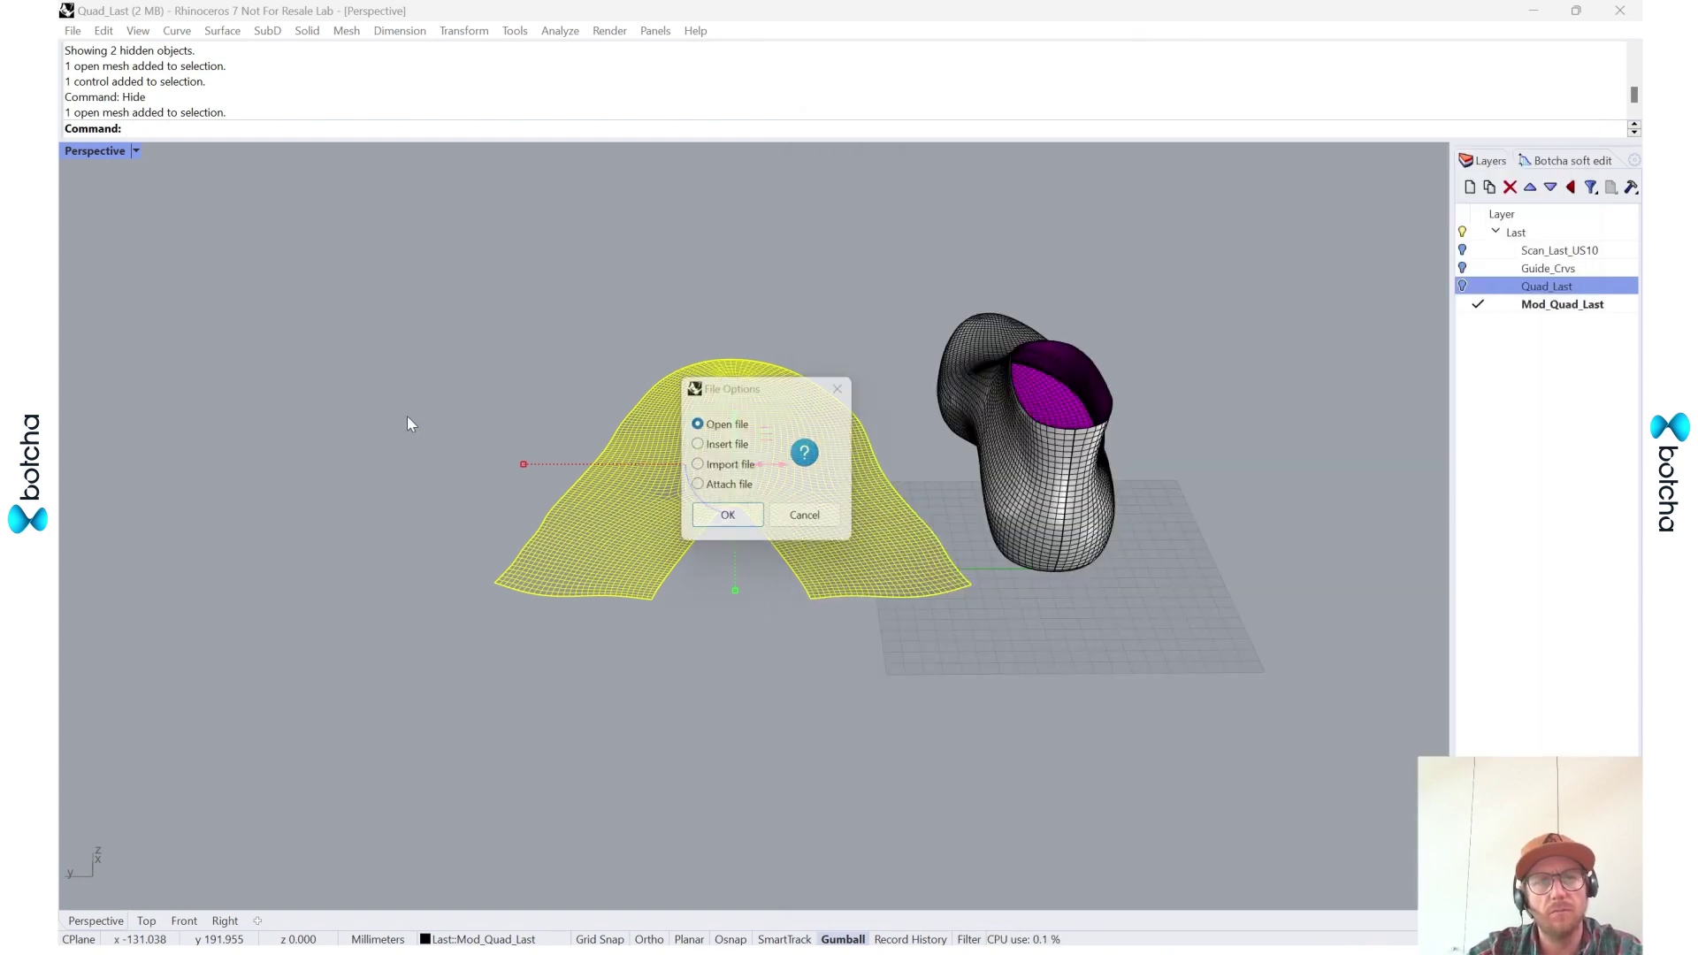
click(747, 524)
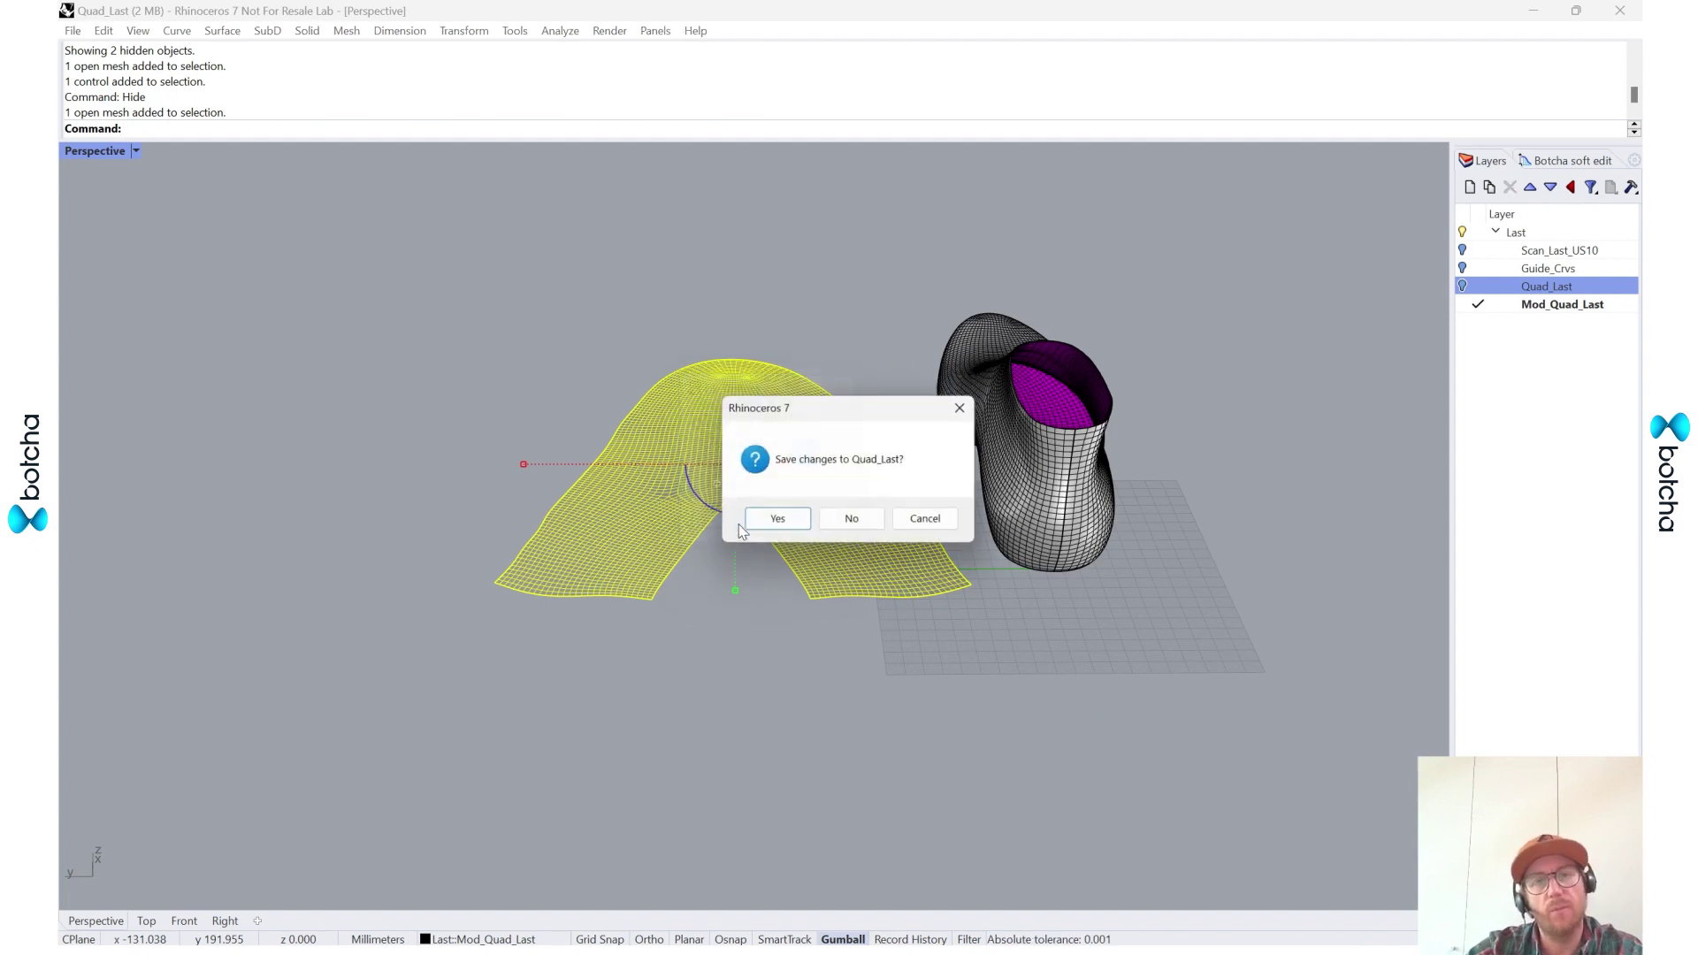
click(933, 525)
- Import the Upper Illustrator file from the Video_02 folder, preserving units at 1 mm per Rhino unit, with fills as boundary curves and text loaded
key(alt+Tab)
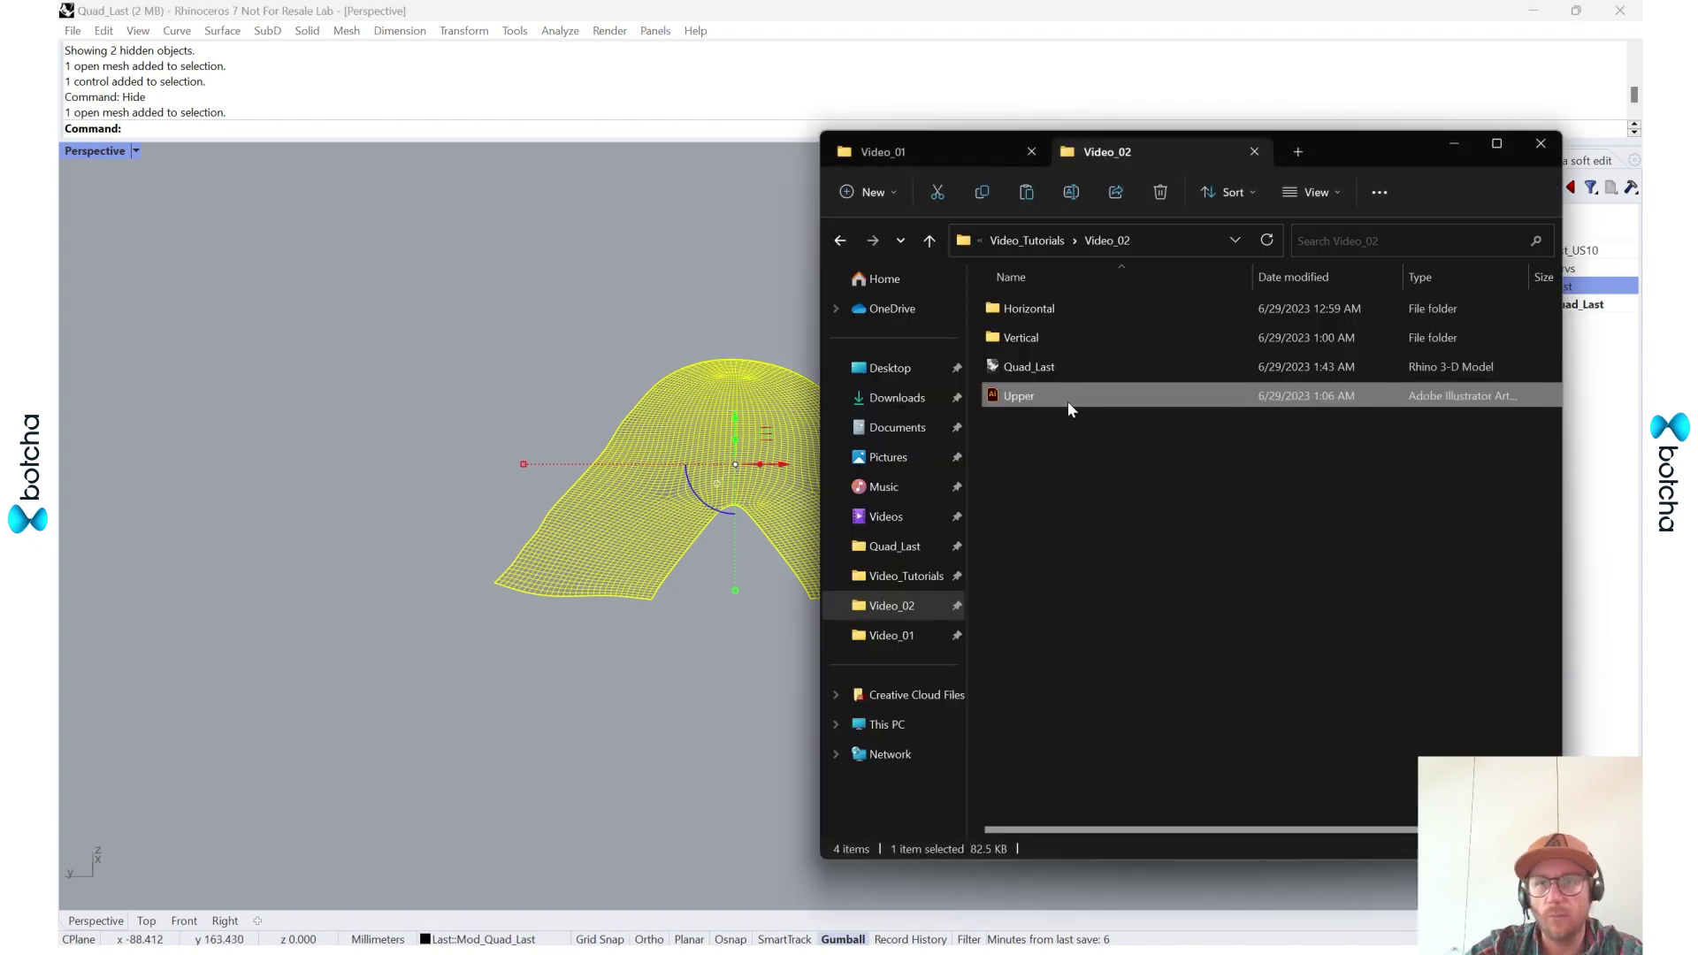
drag(1069, 401, 370, 492)
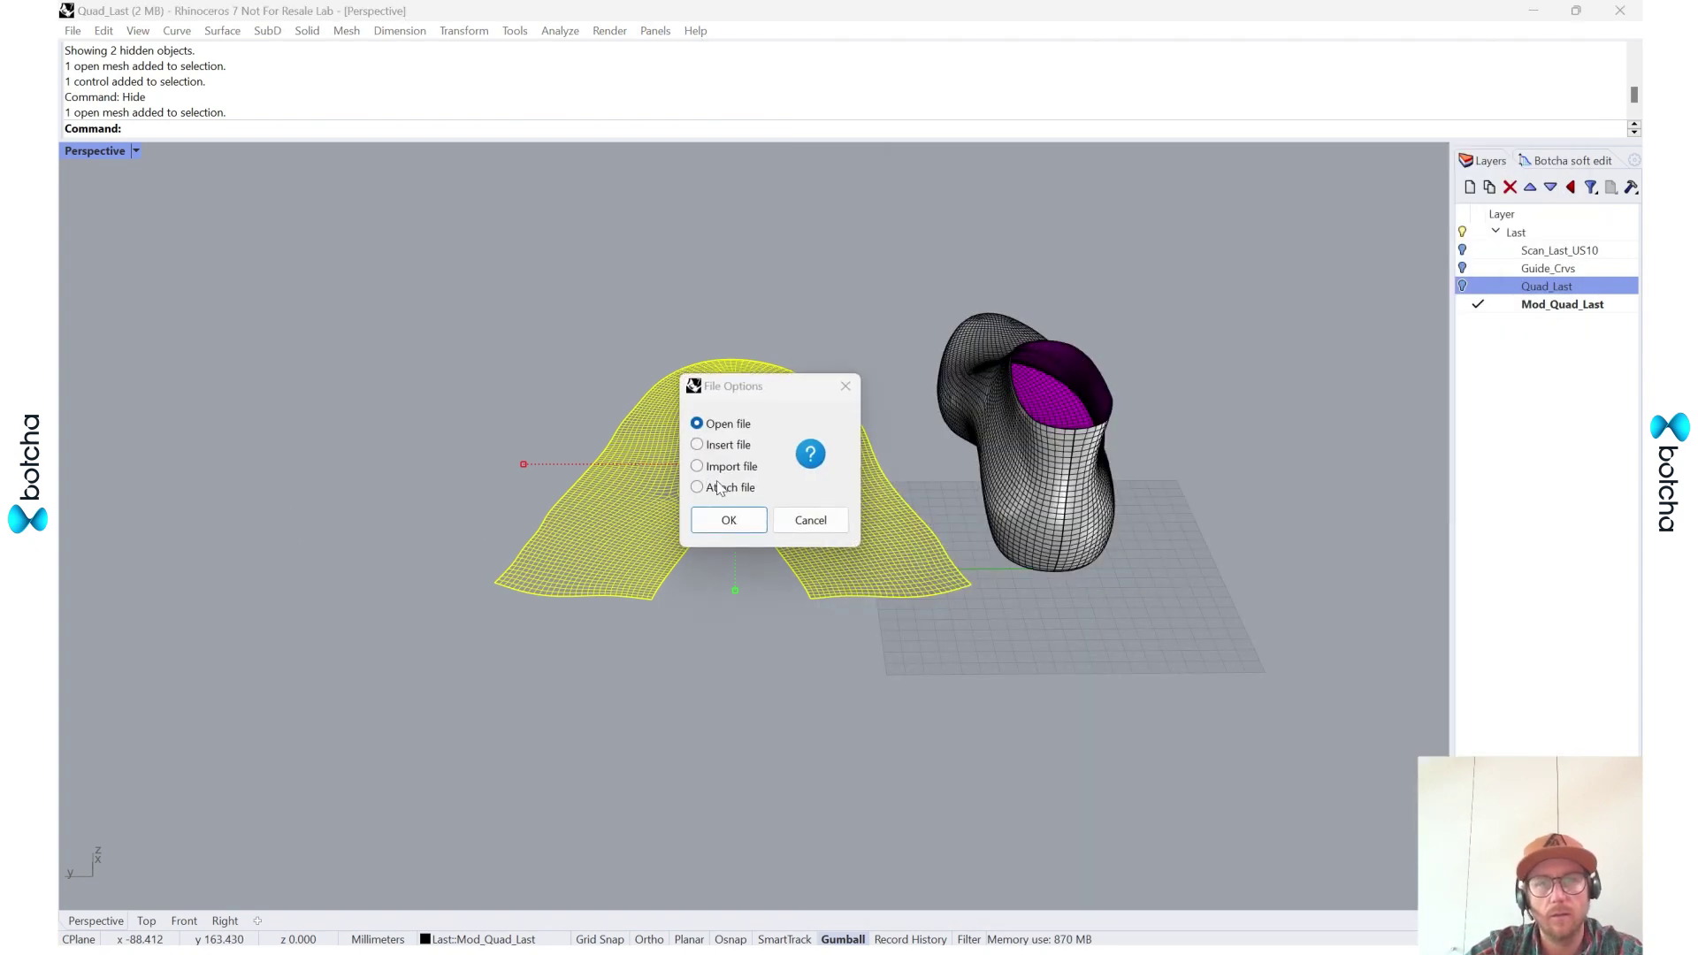
click(747, 524)
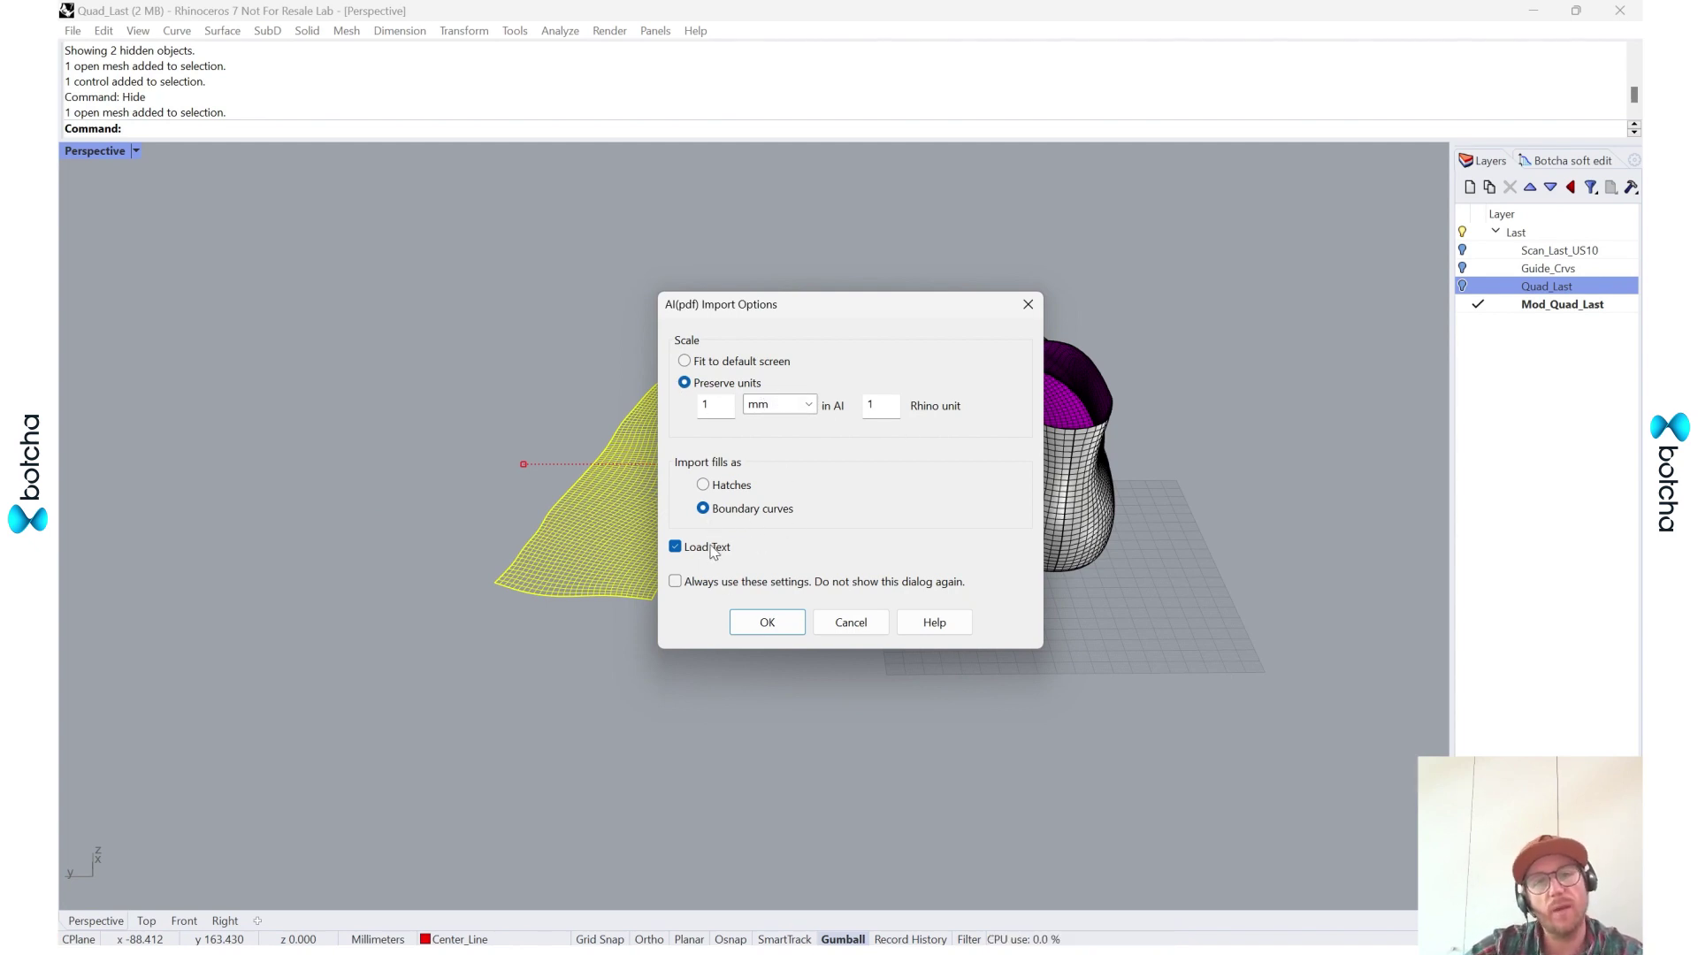
click(766, 623)
right_drag(720, 449, 845, 405)
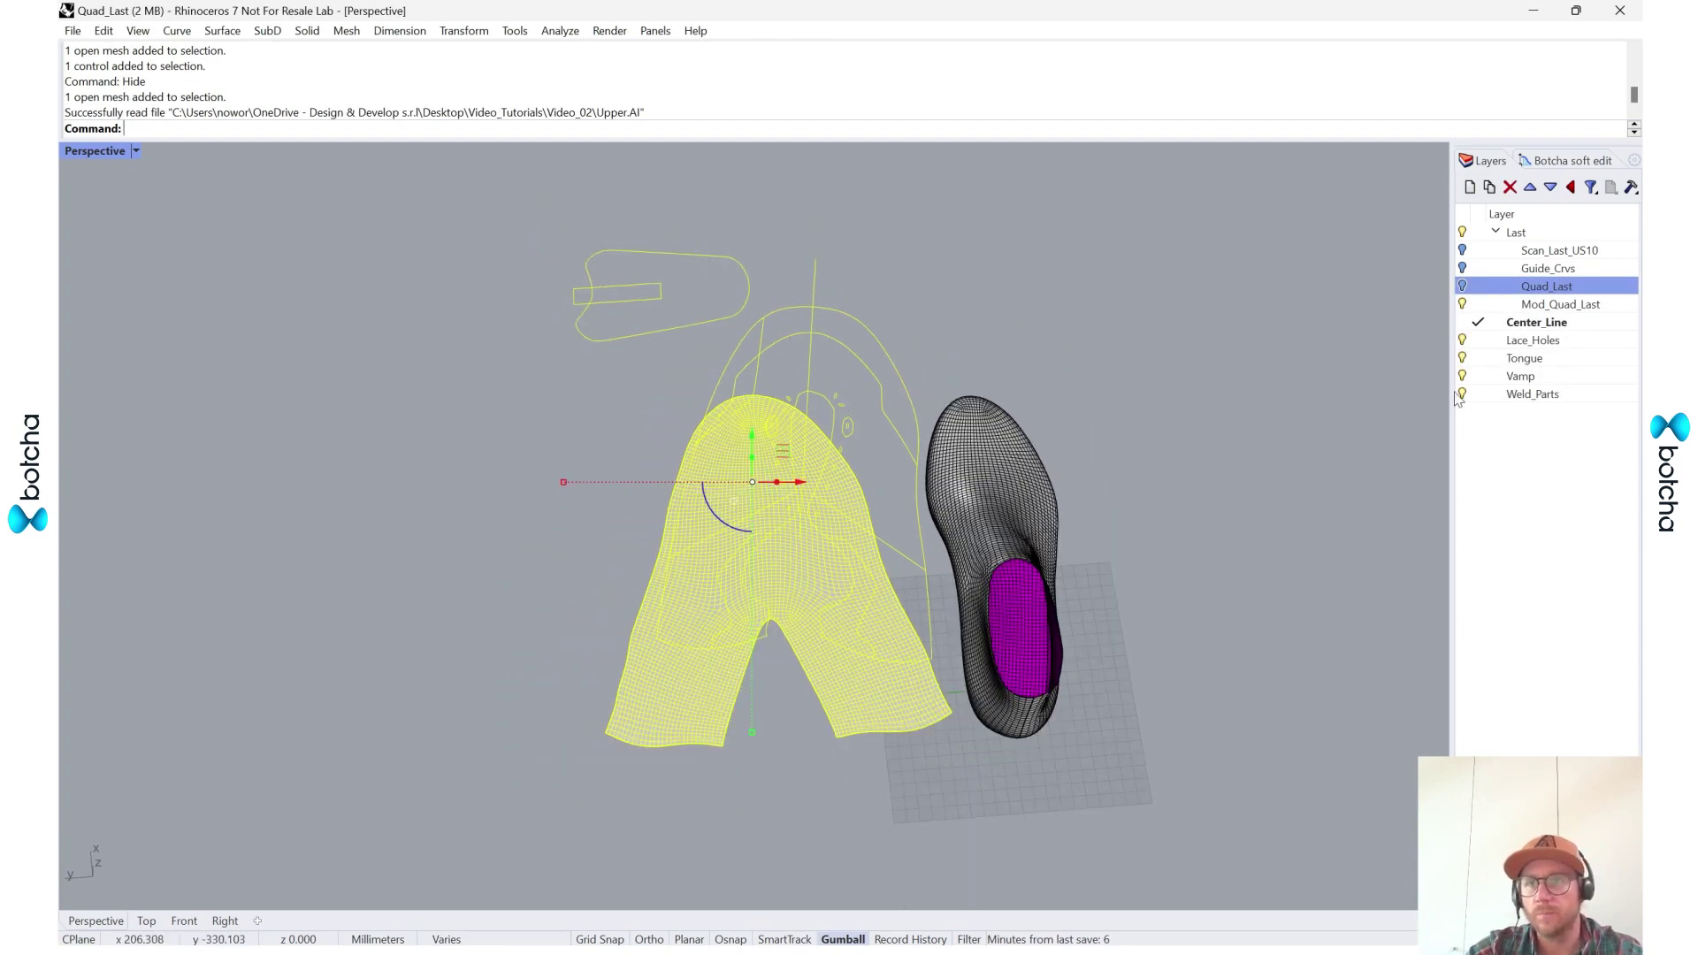
- Collapse the Last layer group and create a new layer named Pattern
click(1534, 468)
click(1495, 232)
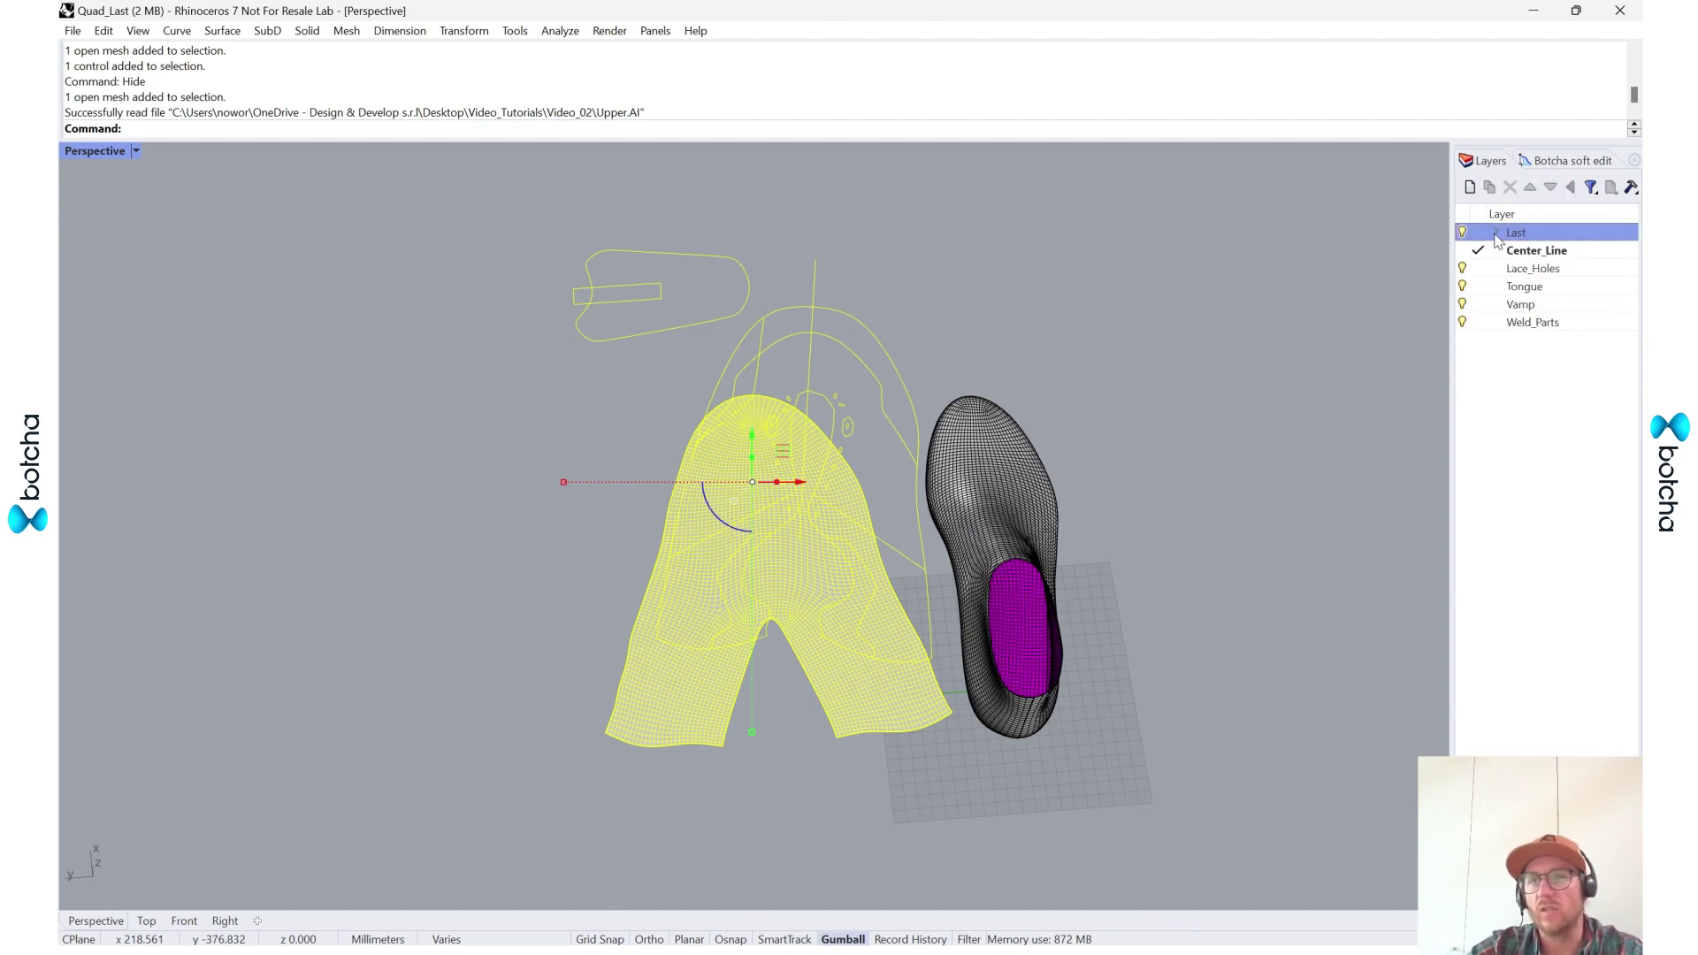
double_click(1543, 414)
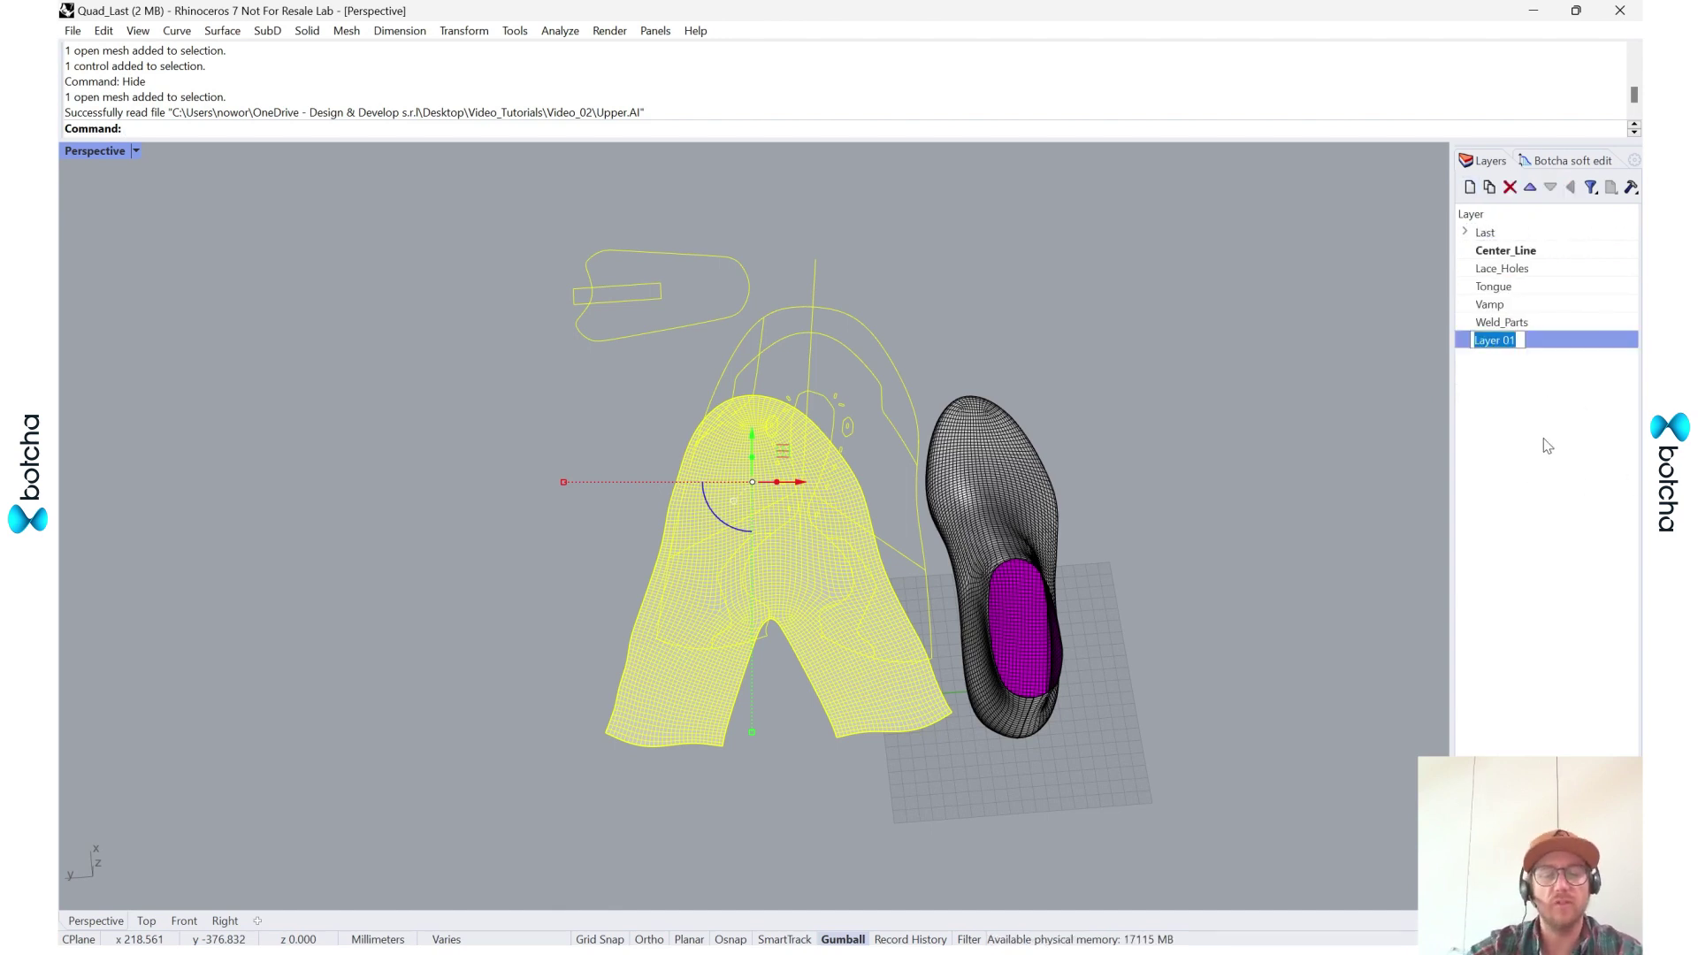
text(Pattern)
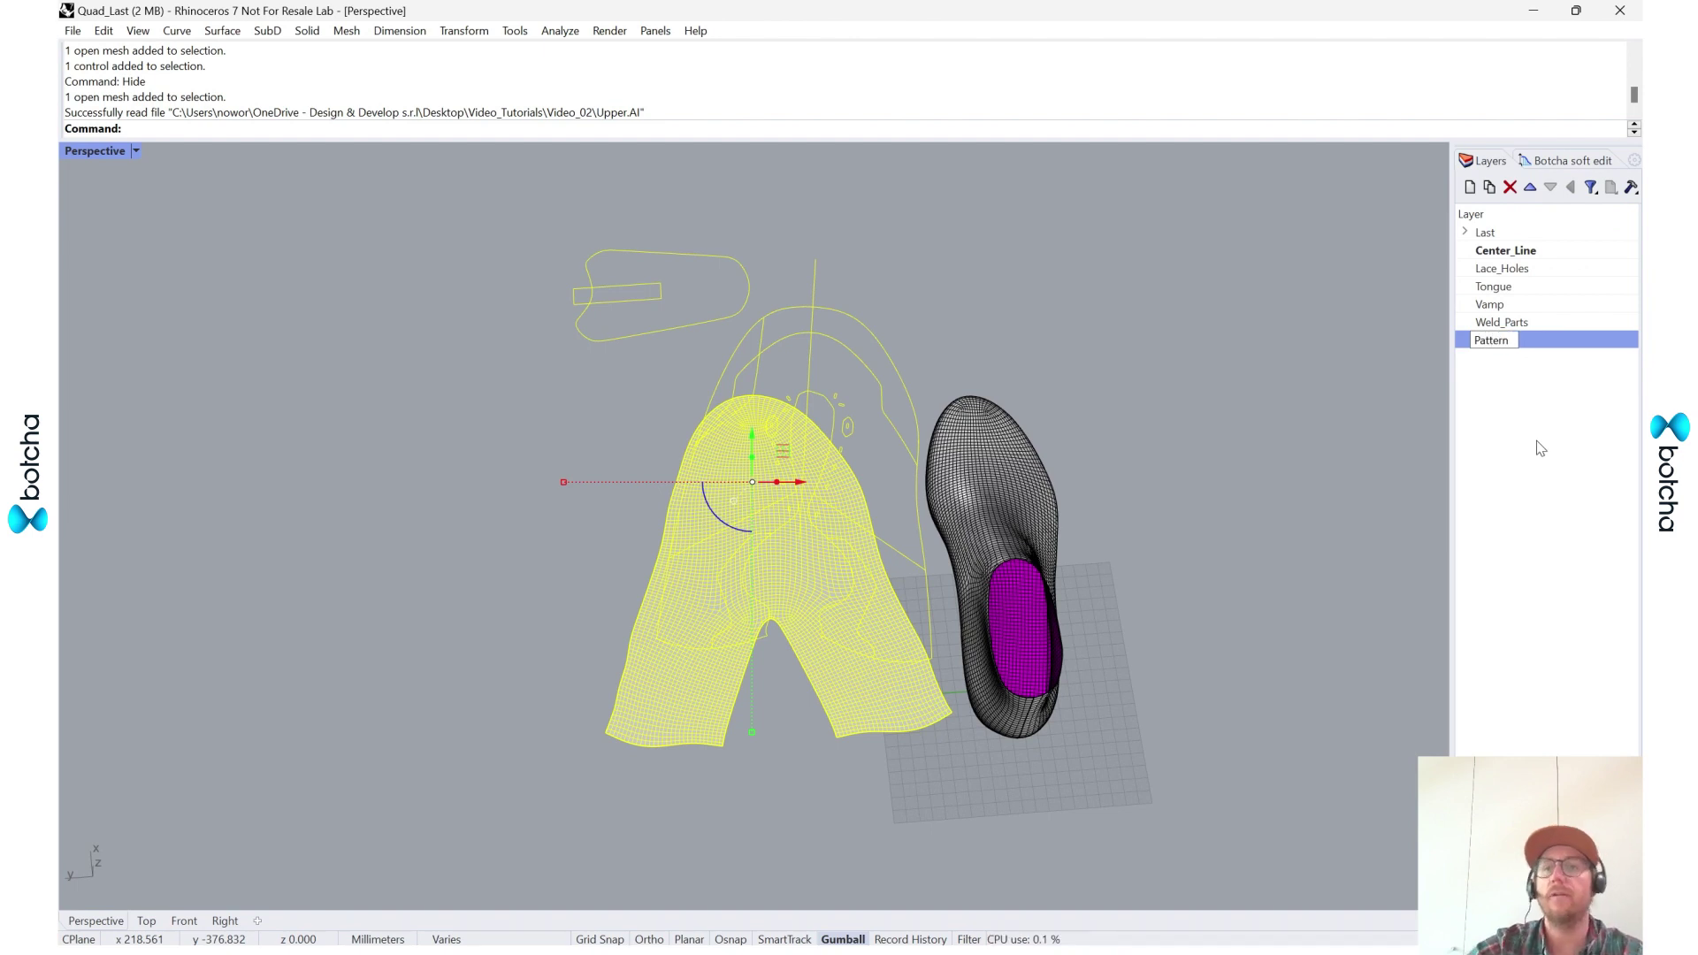
key(Return)
- Nest the Center_Line, Lace_Holes, Tongue, Vamp and Weld_Parts layers under the Pattern layer and keep that group collapsed
click(1533, 252)
shift+click(1530, 329)
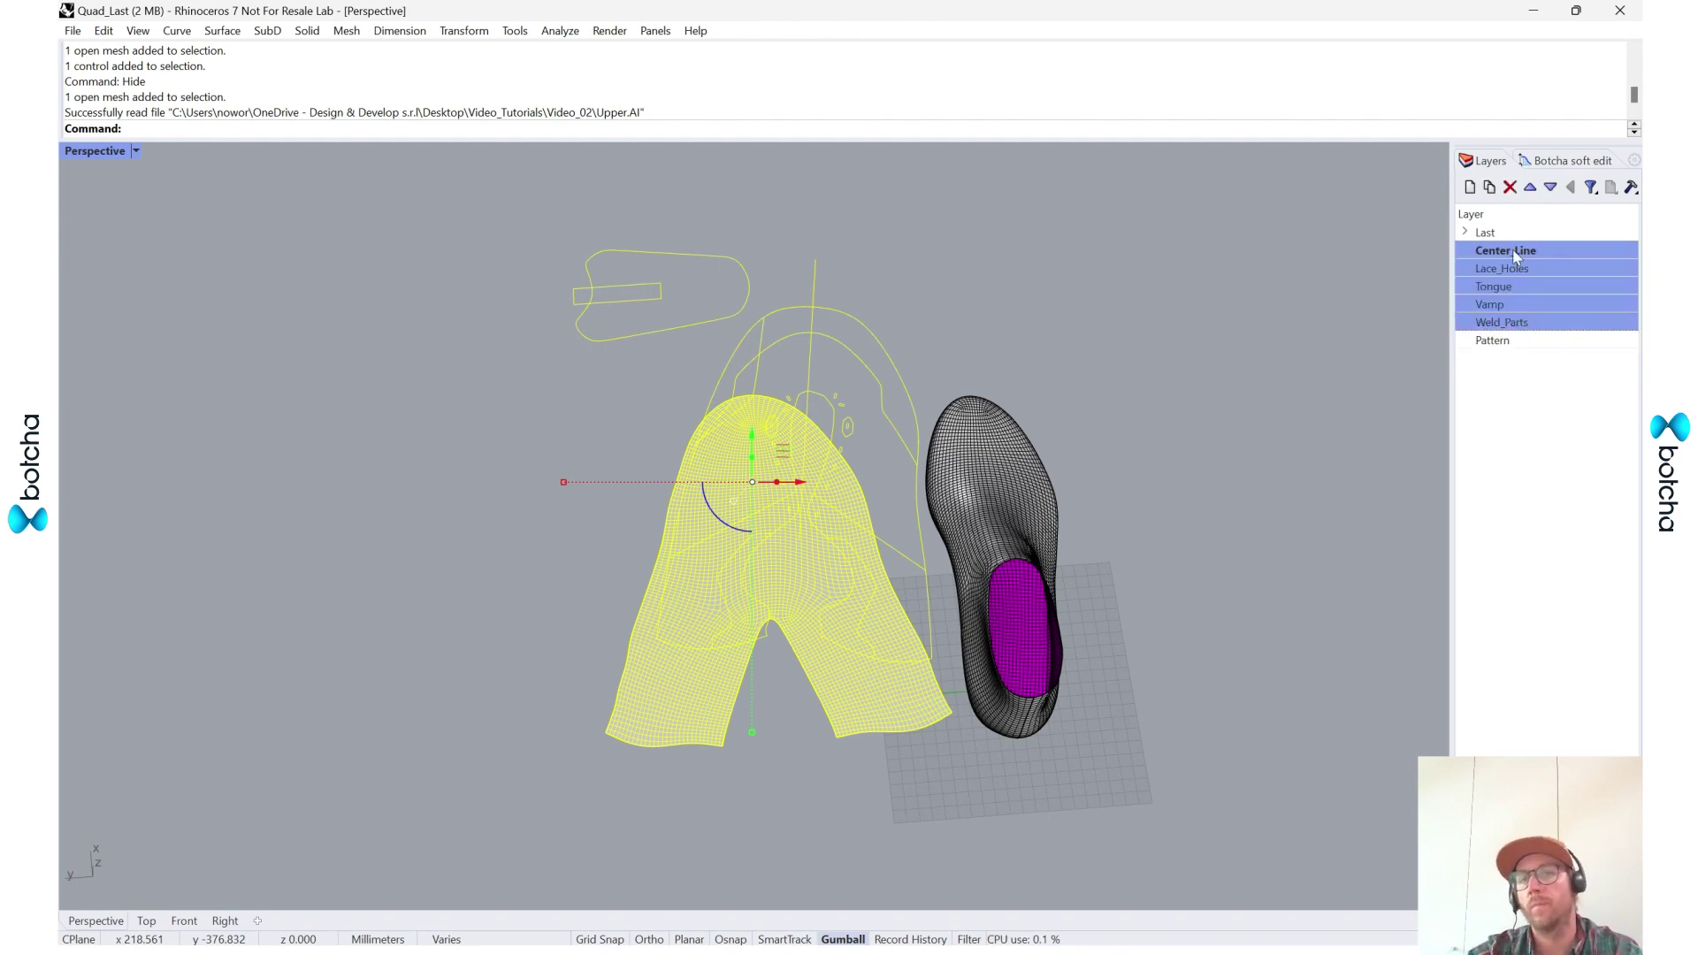
drag(1513, 253, 1519, 345)
click(1465, 250)
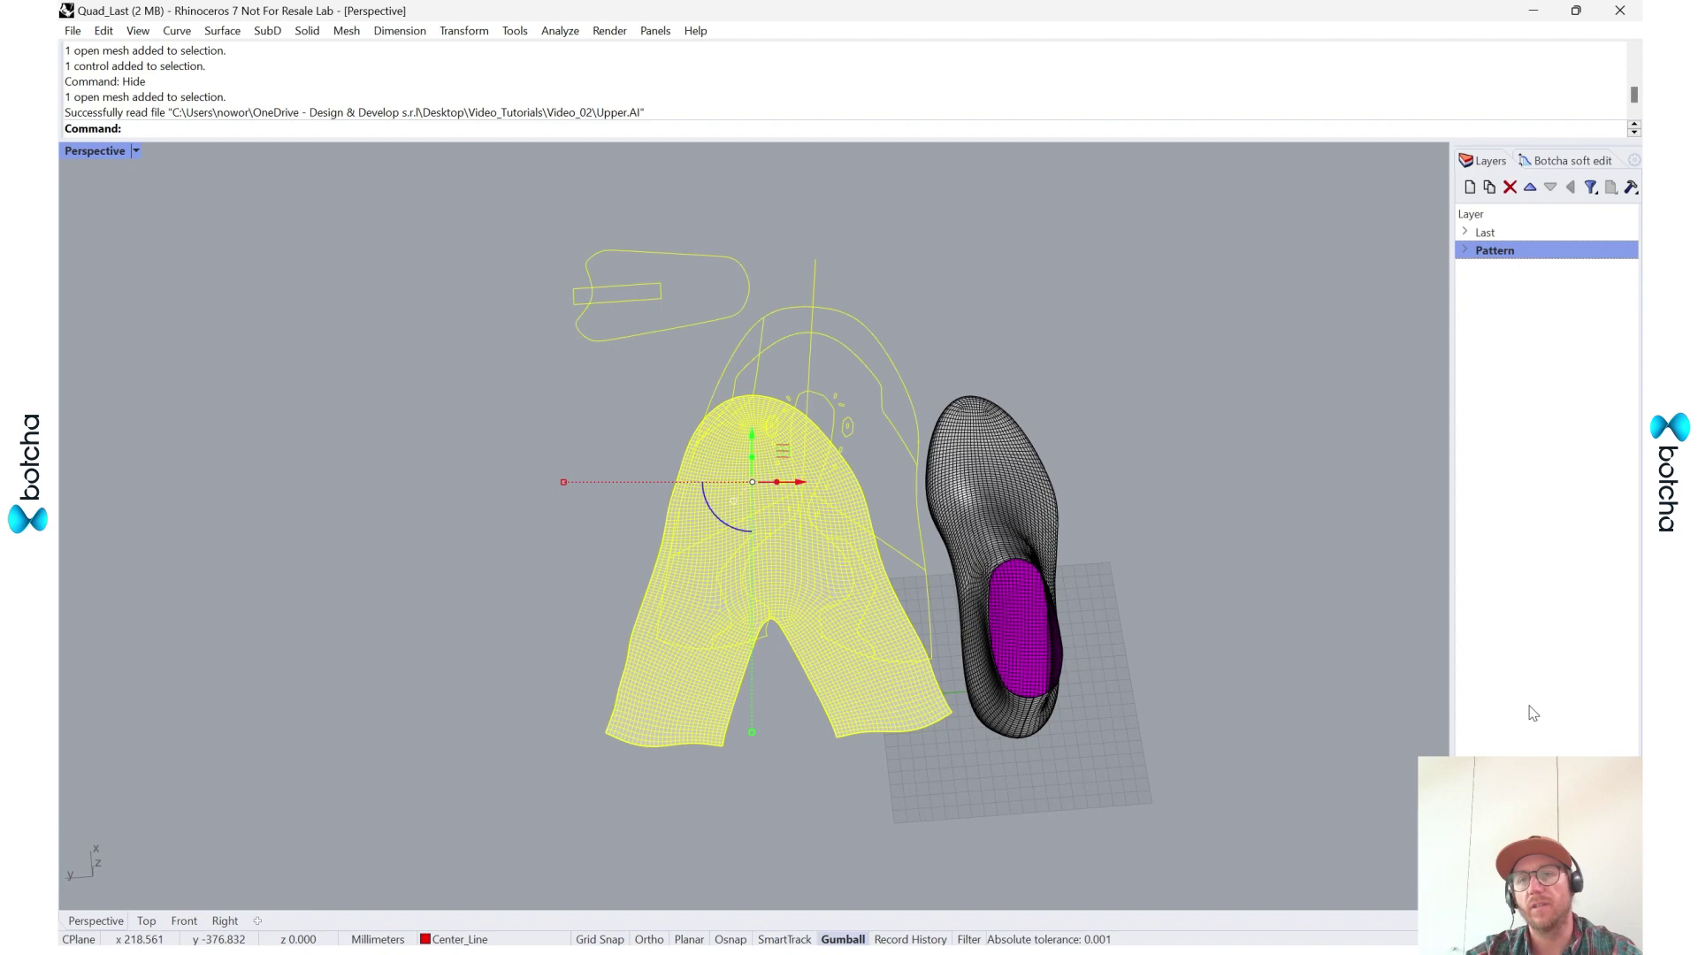
scroll(1546, 478, left, 1)
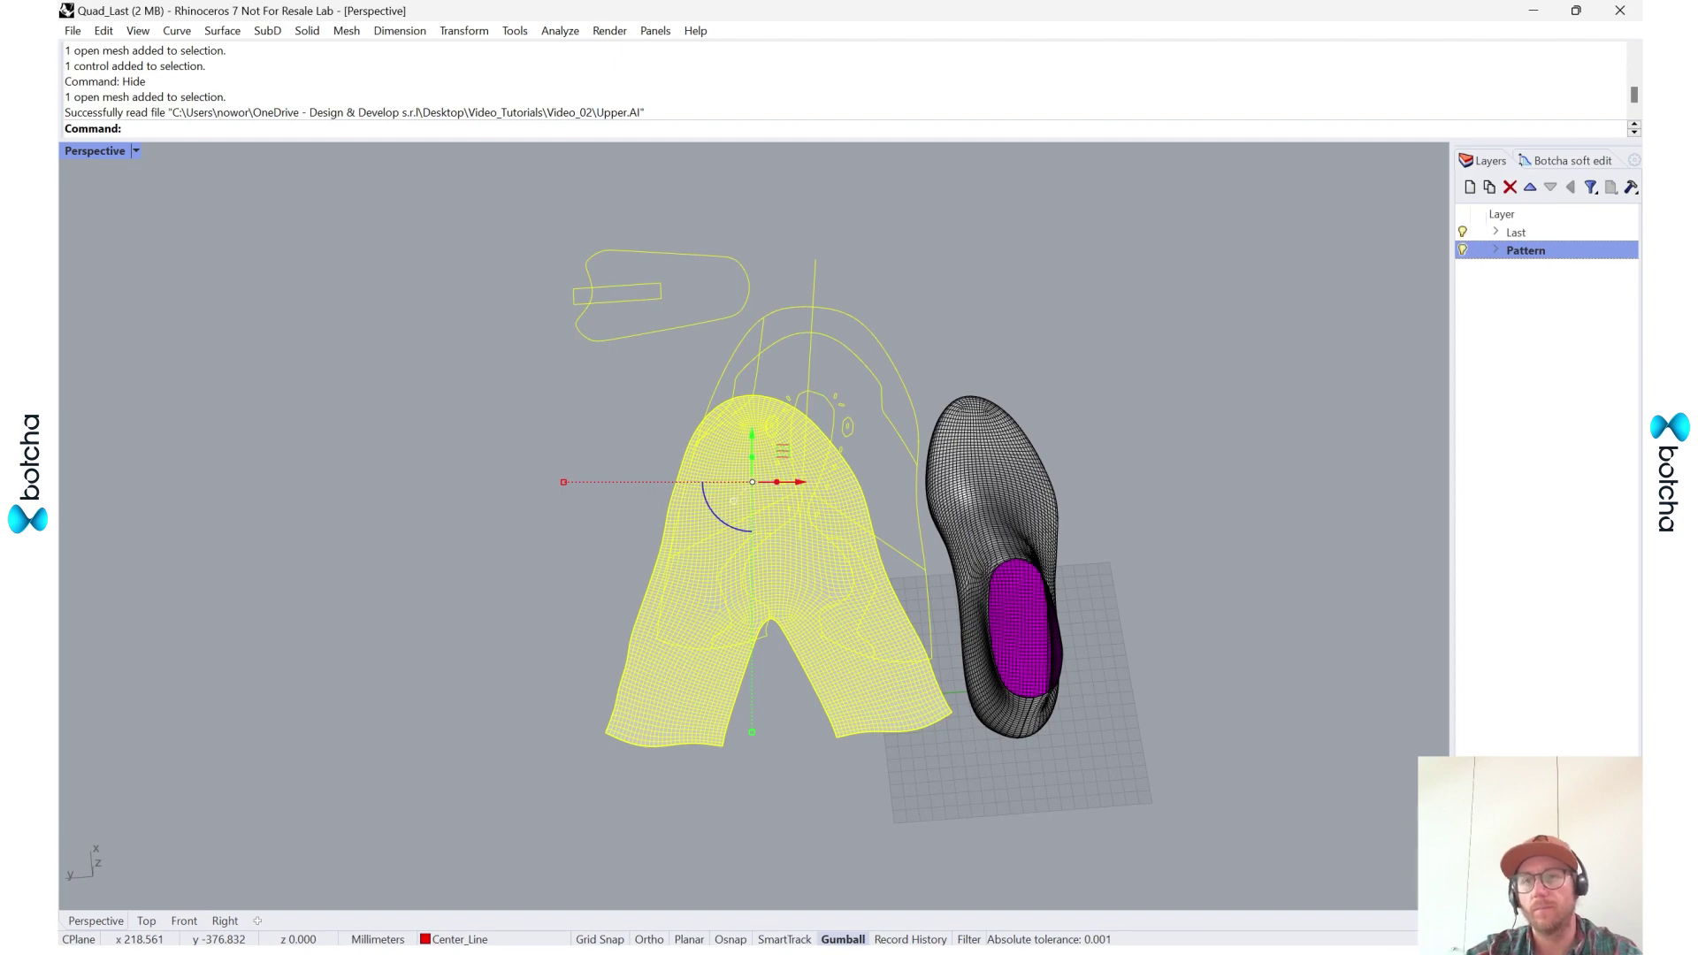
- Hide the Last layer and show the imported pattern curves in a maximized Top view
click(1460, 234)
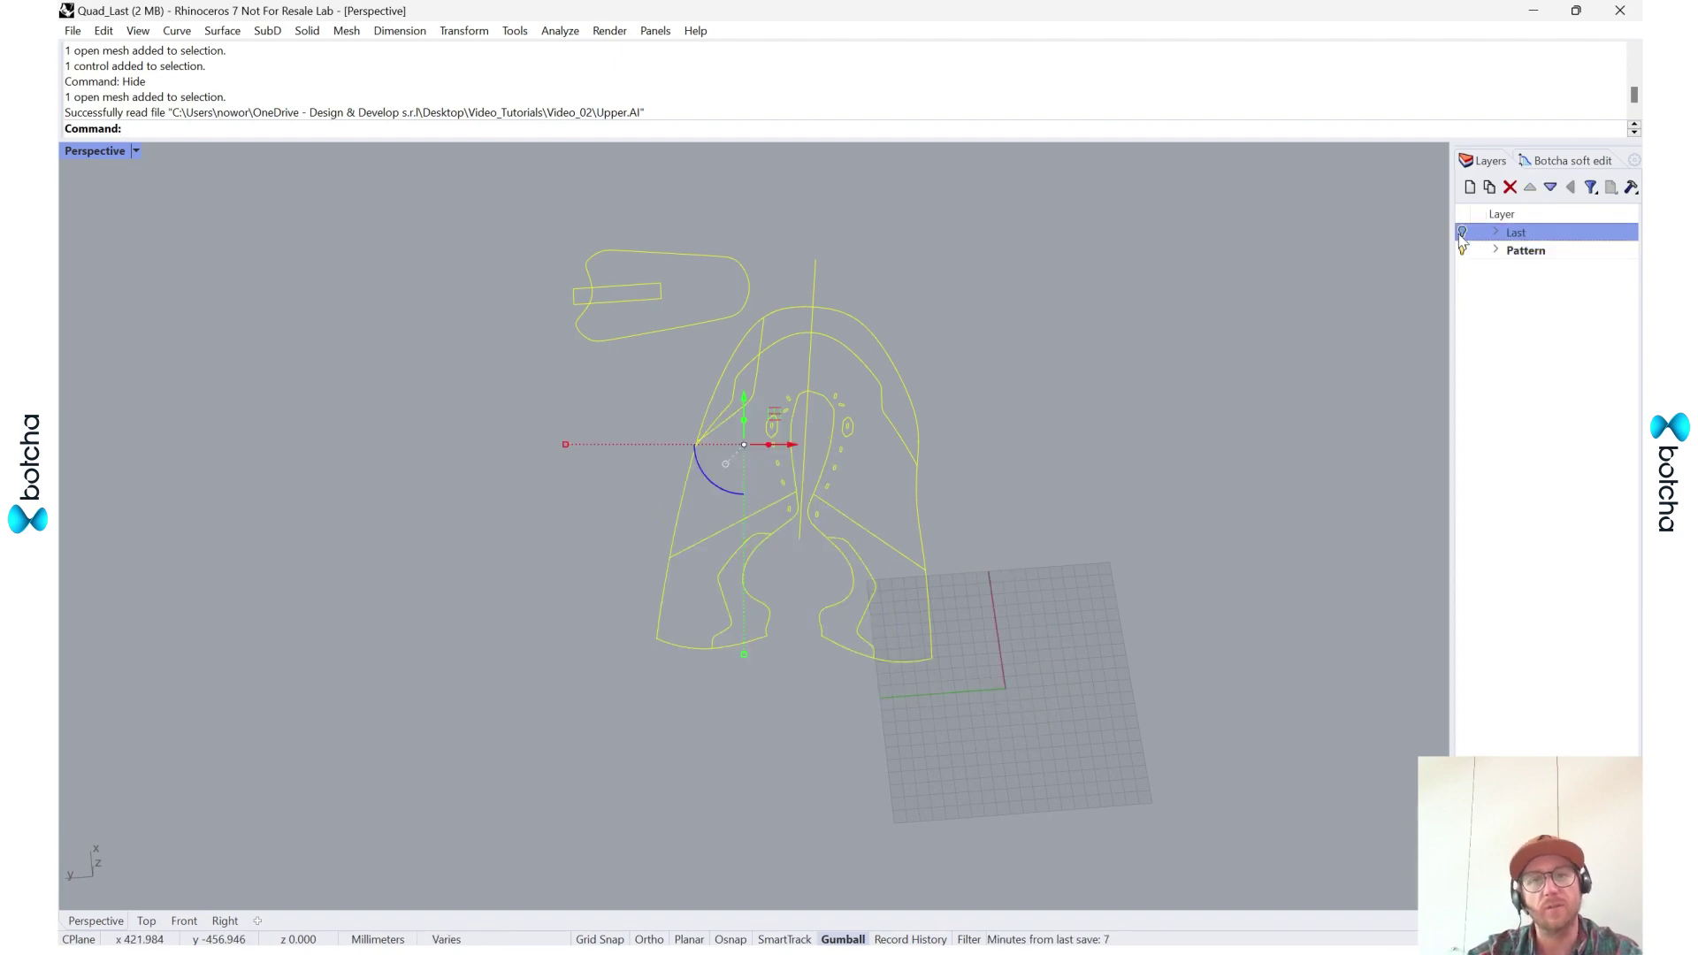
double_click(93, 151)
double_click(88, 152)
scroll(625, 543, down, 3)
scroll(814, 326, up, 3)
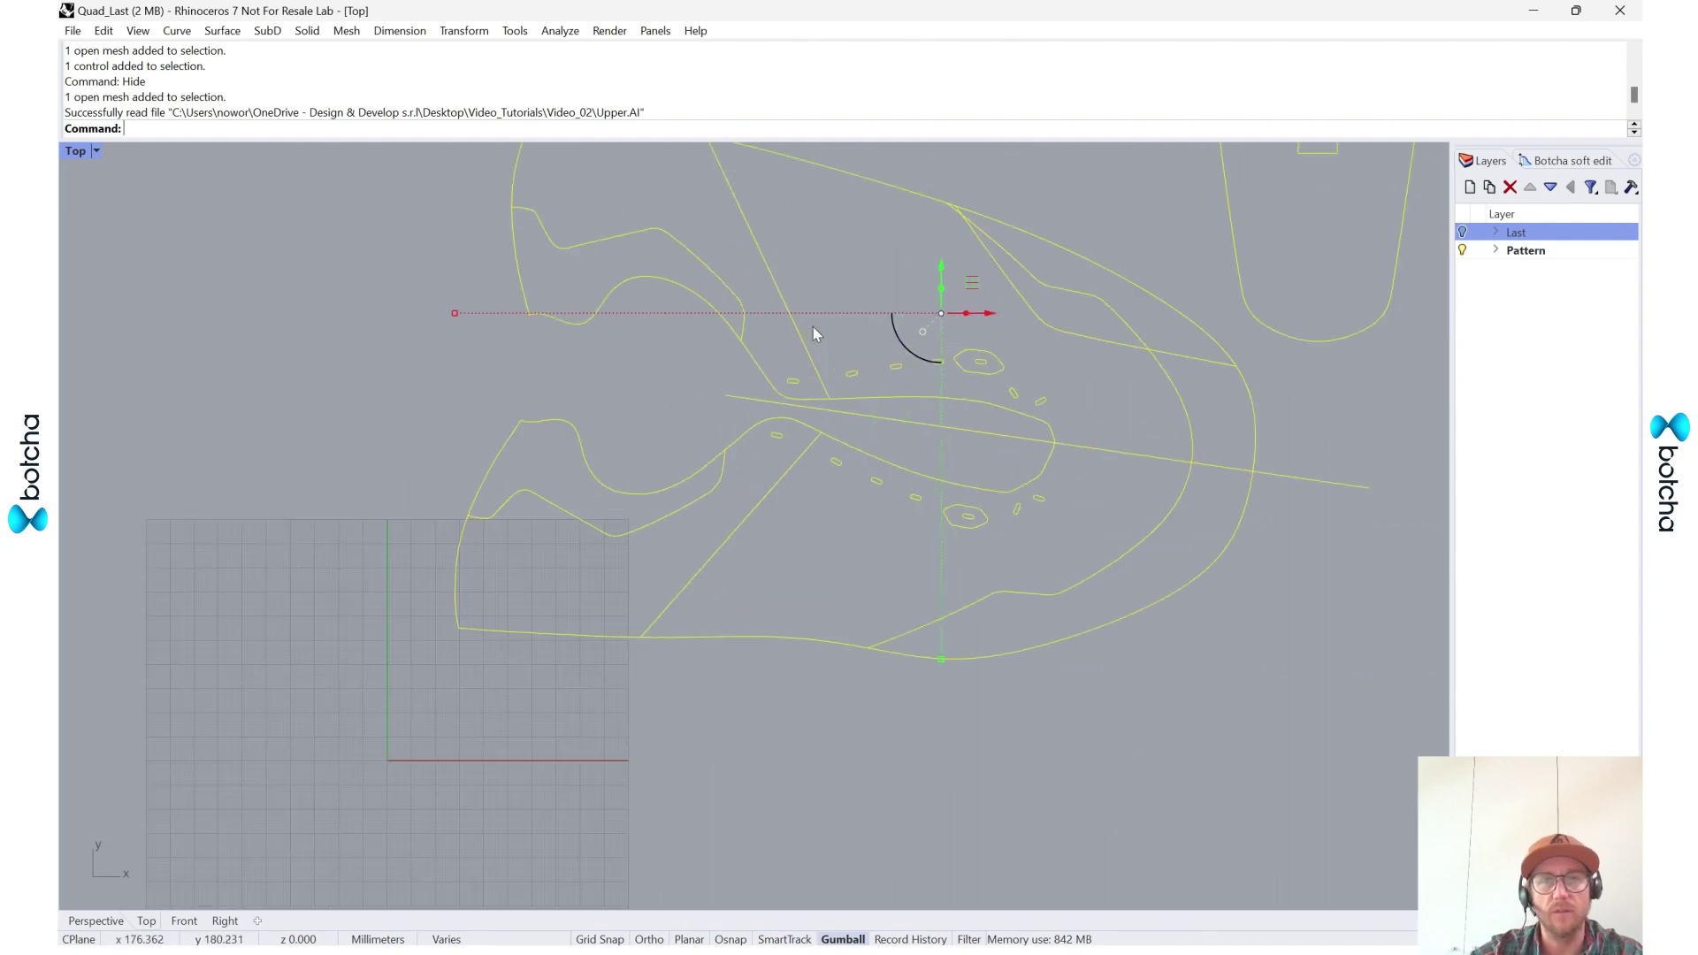
scroll(1316, 490, down, 4)
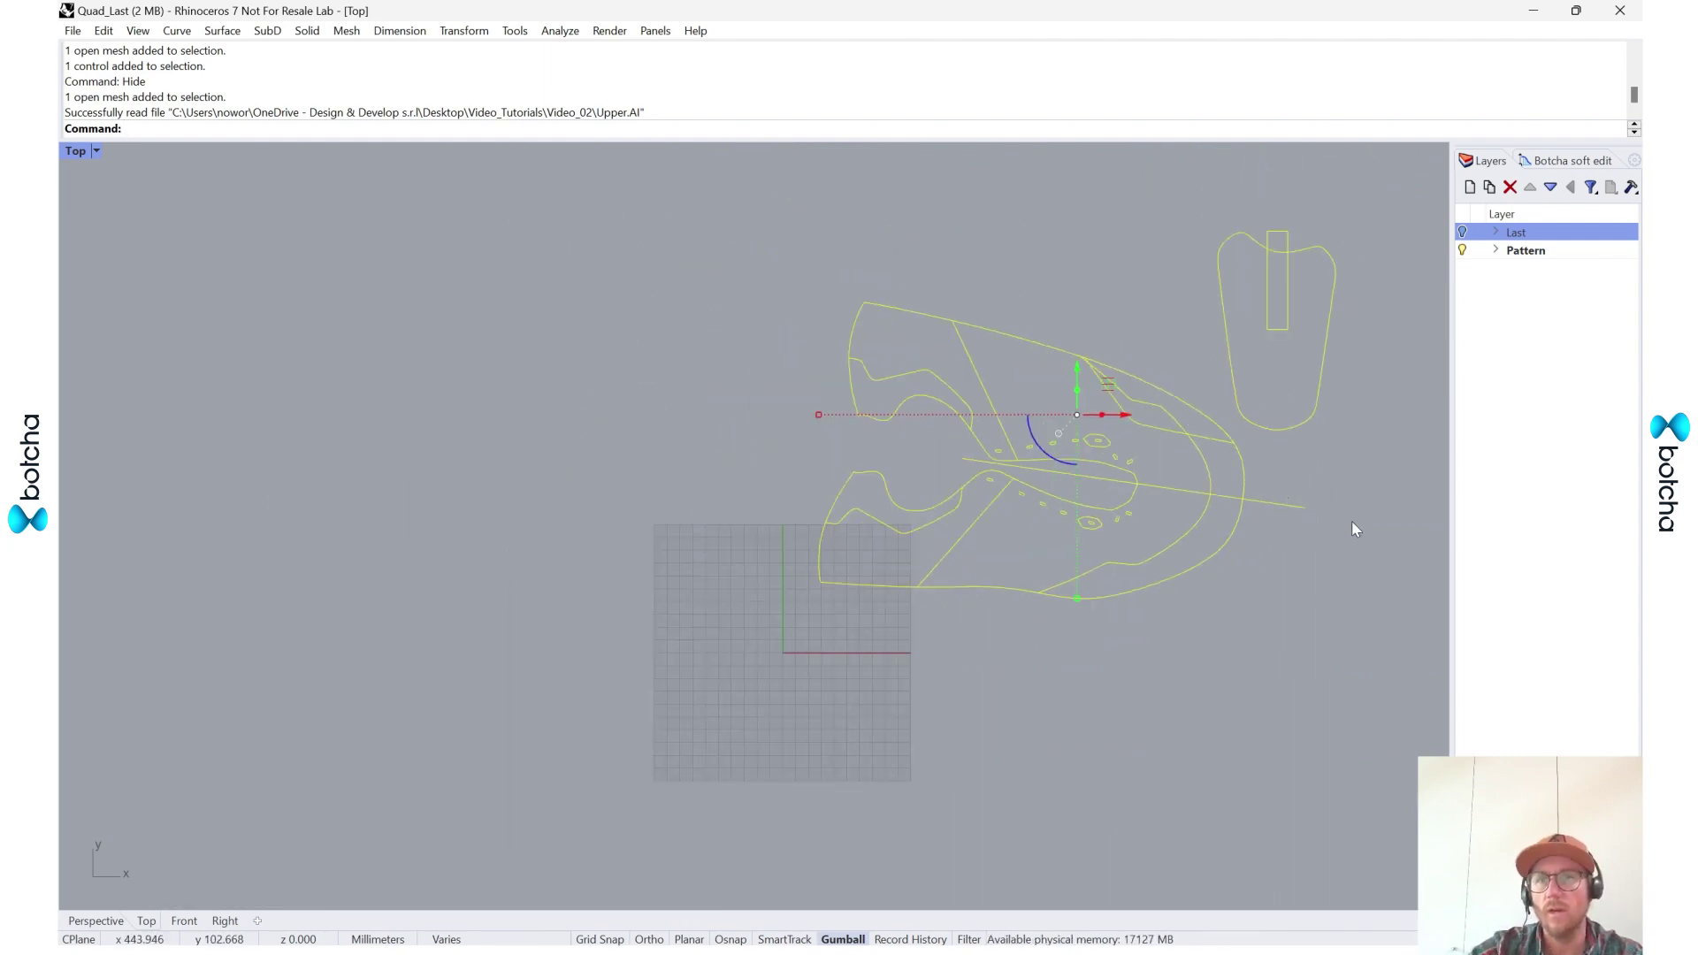
- Expand the Pattern layer group, clear the selection and examine the upper, lace hole, centre line and tongue curves
click(1498, 253)
click(1358, 395)
scroll(1058, 518, up, 3)
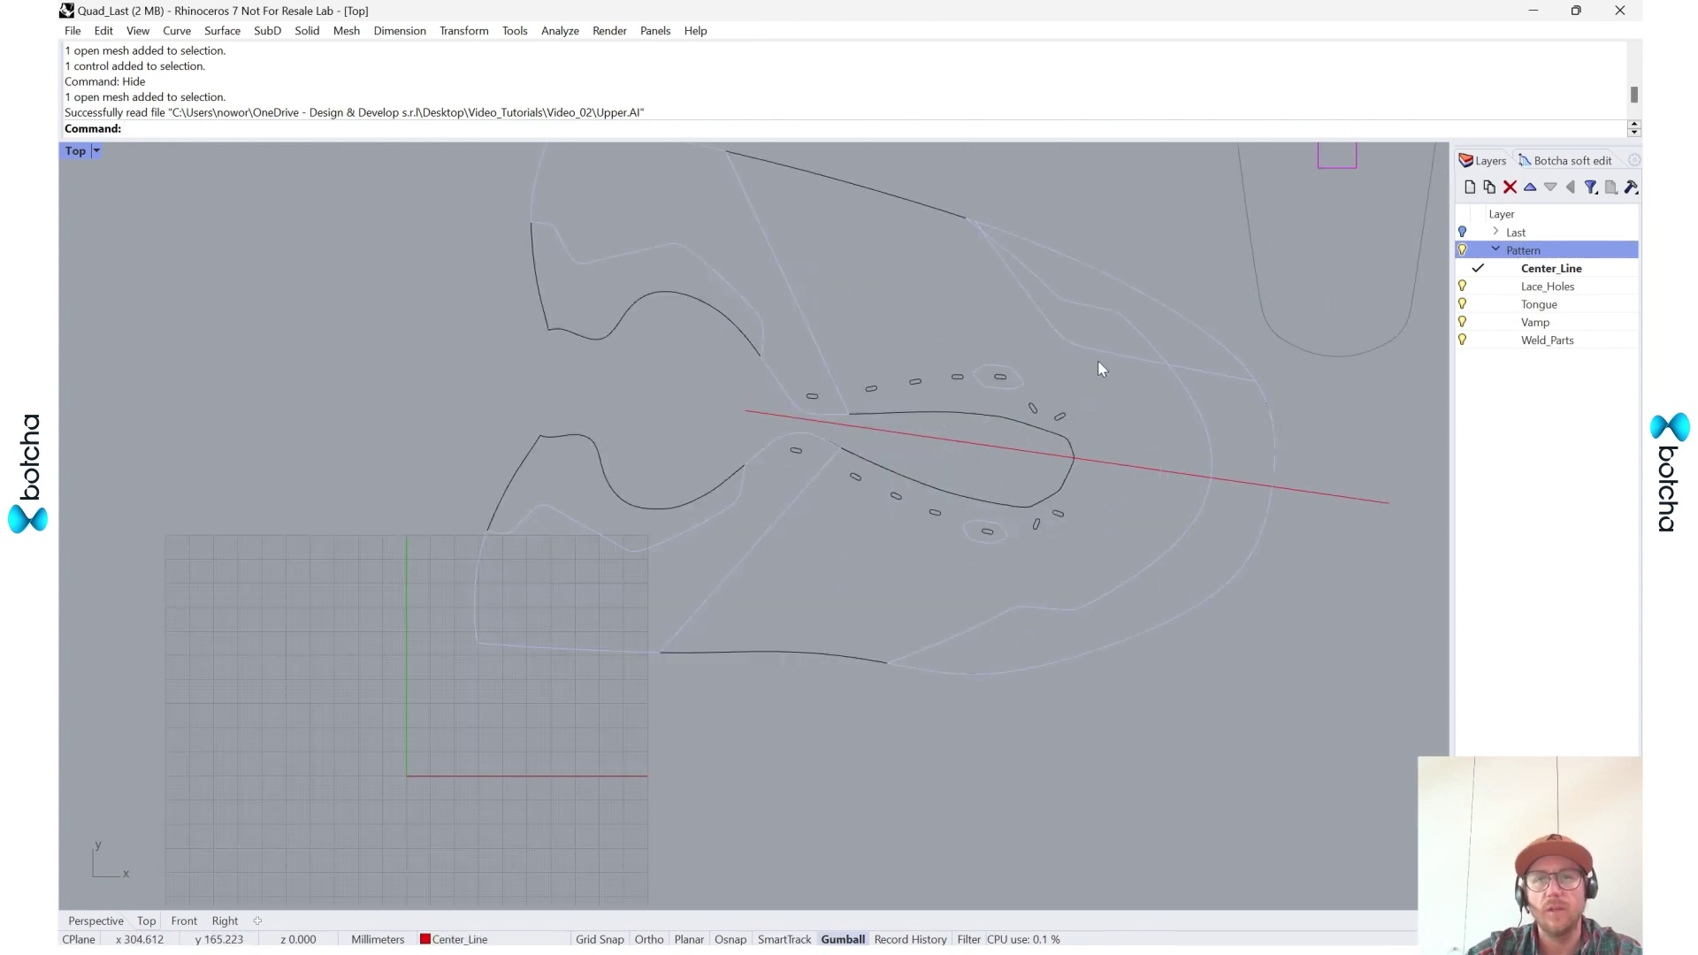
scroll(1378, 508, down, 3)
scroll(1208, 403, up, 2)
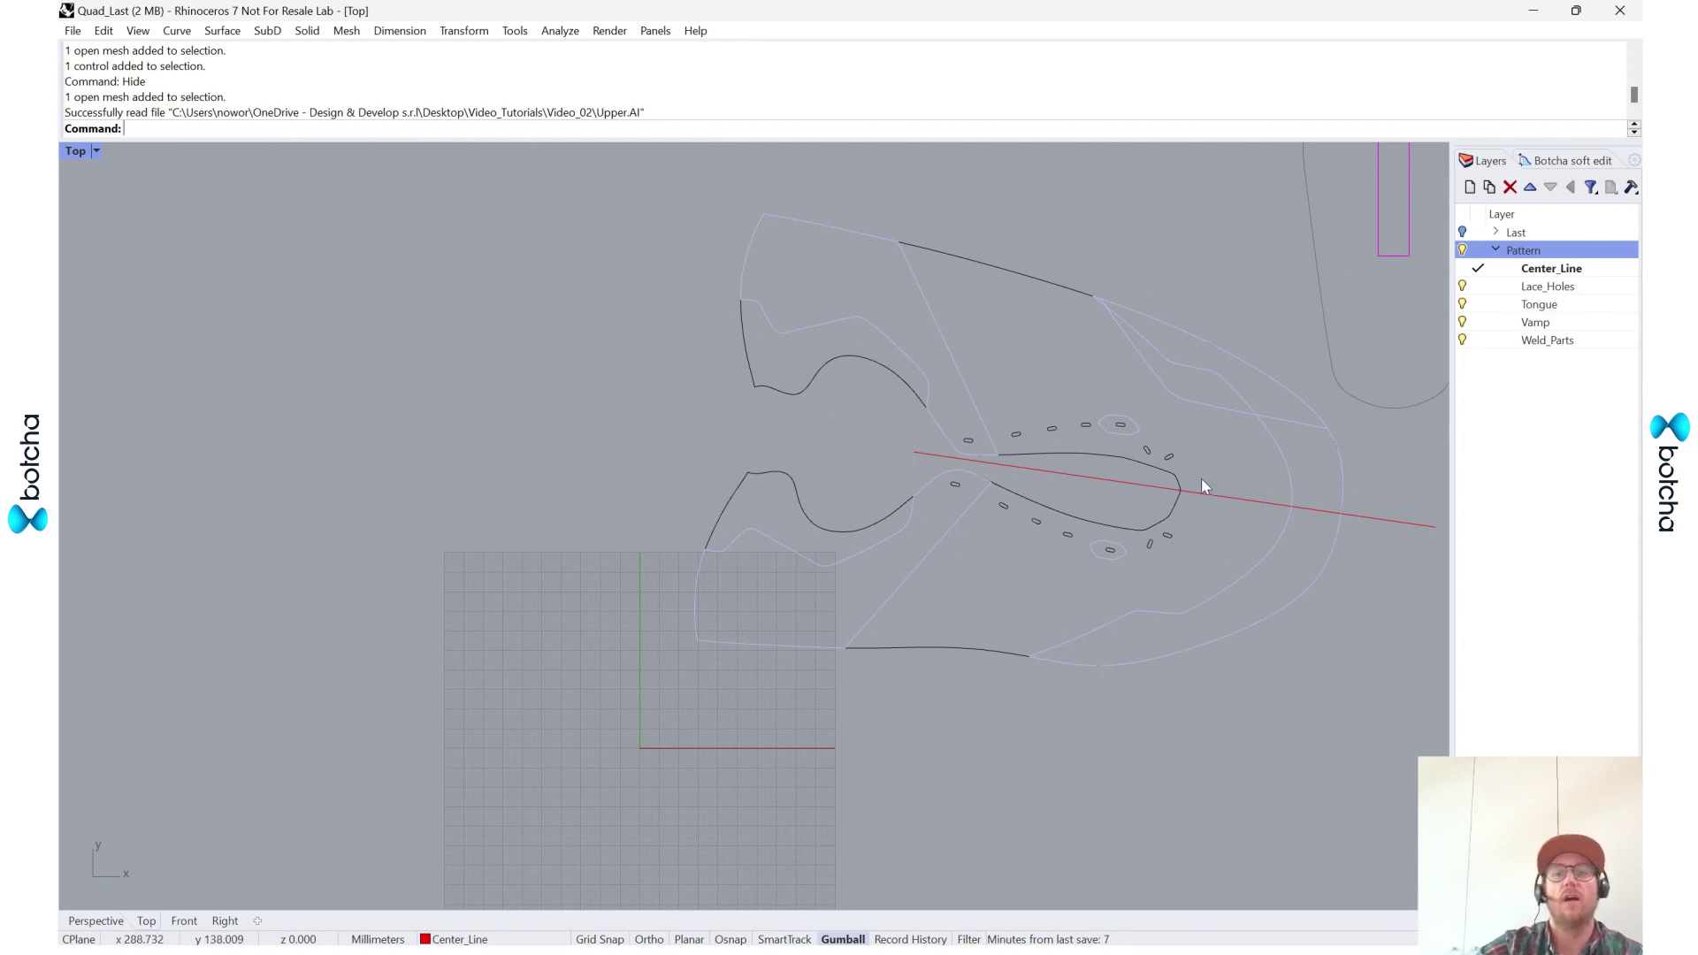
right_drag(1201, 477, 1017, 654)
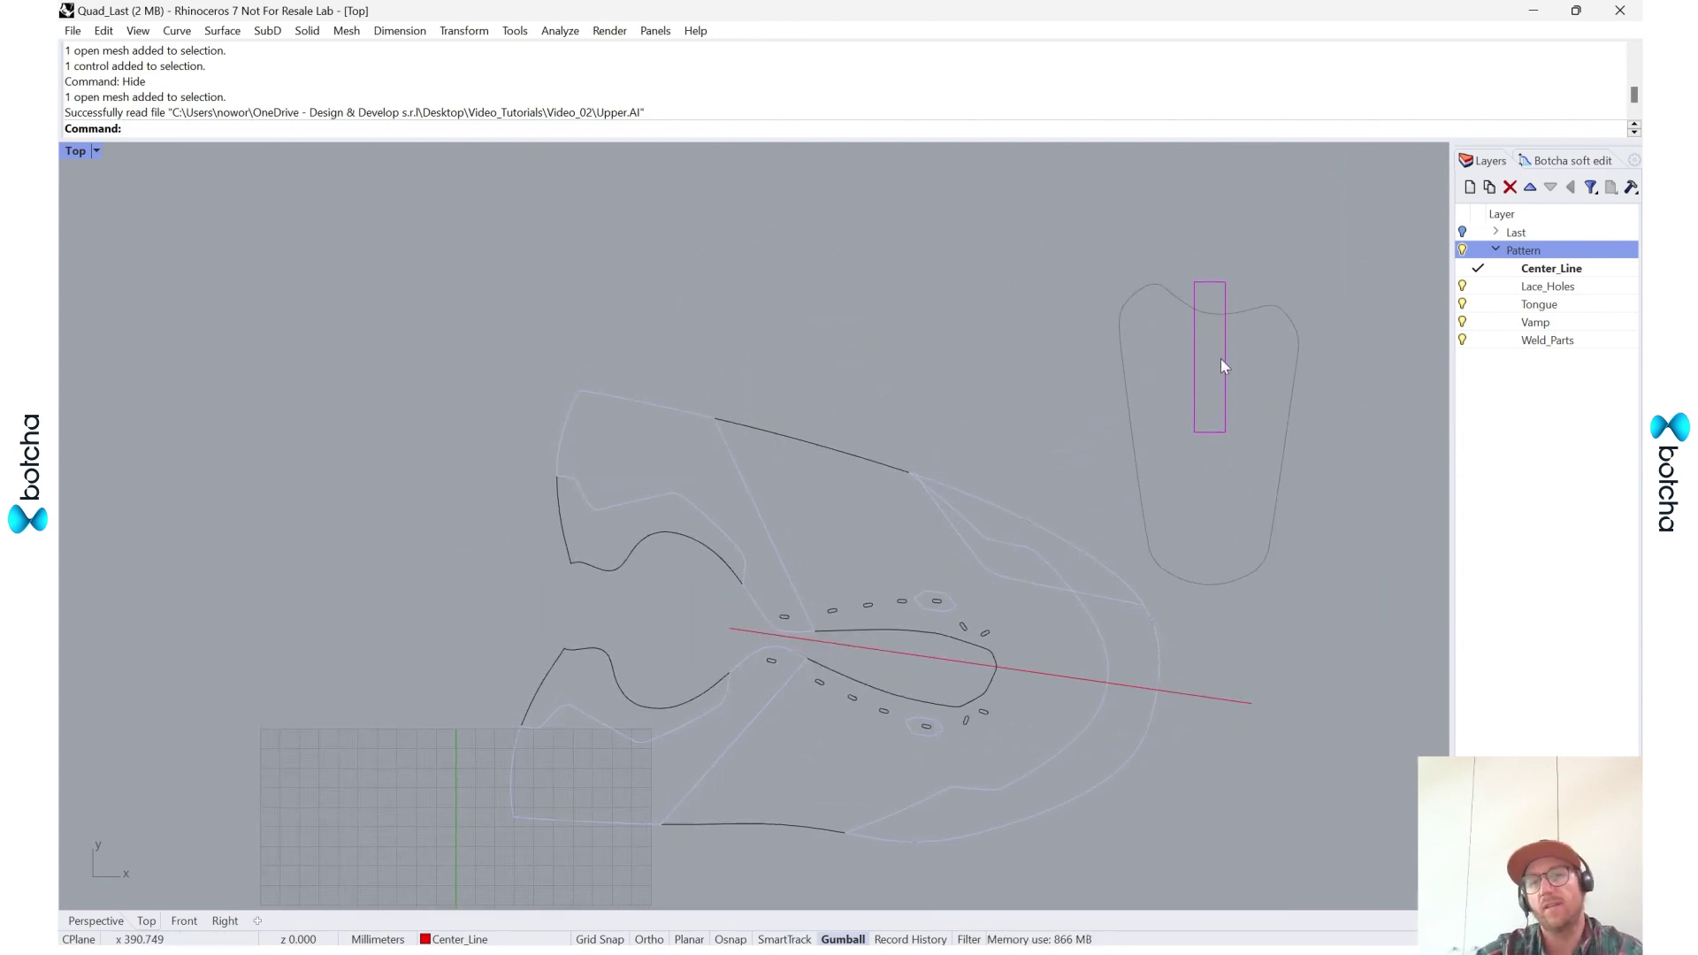
scroll(1247, 500, down, 2)
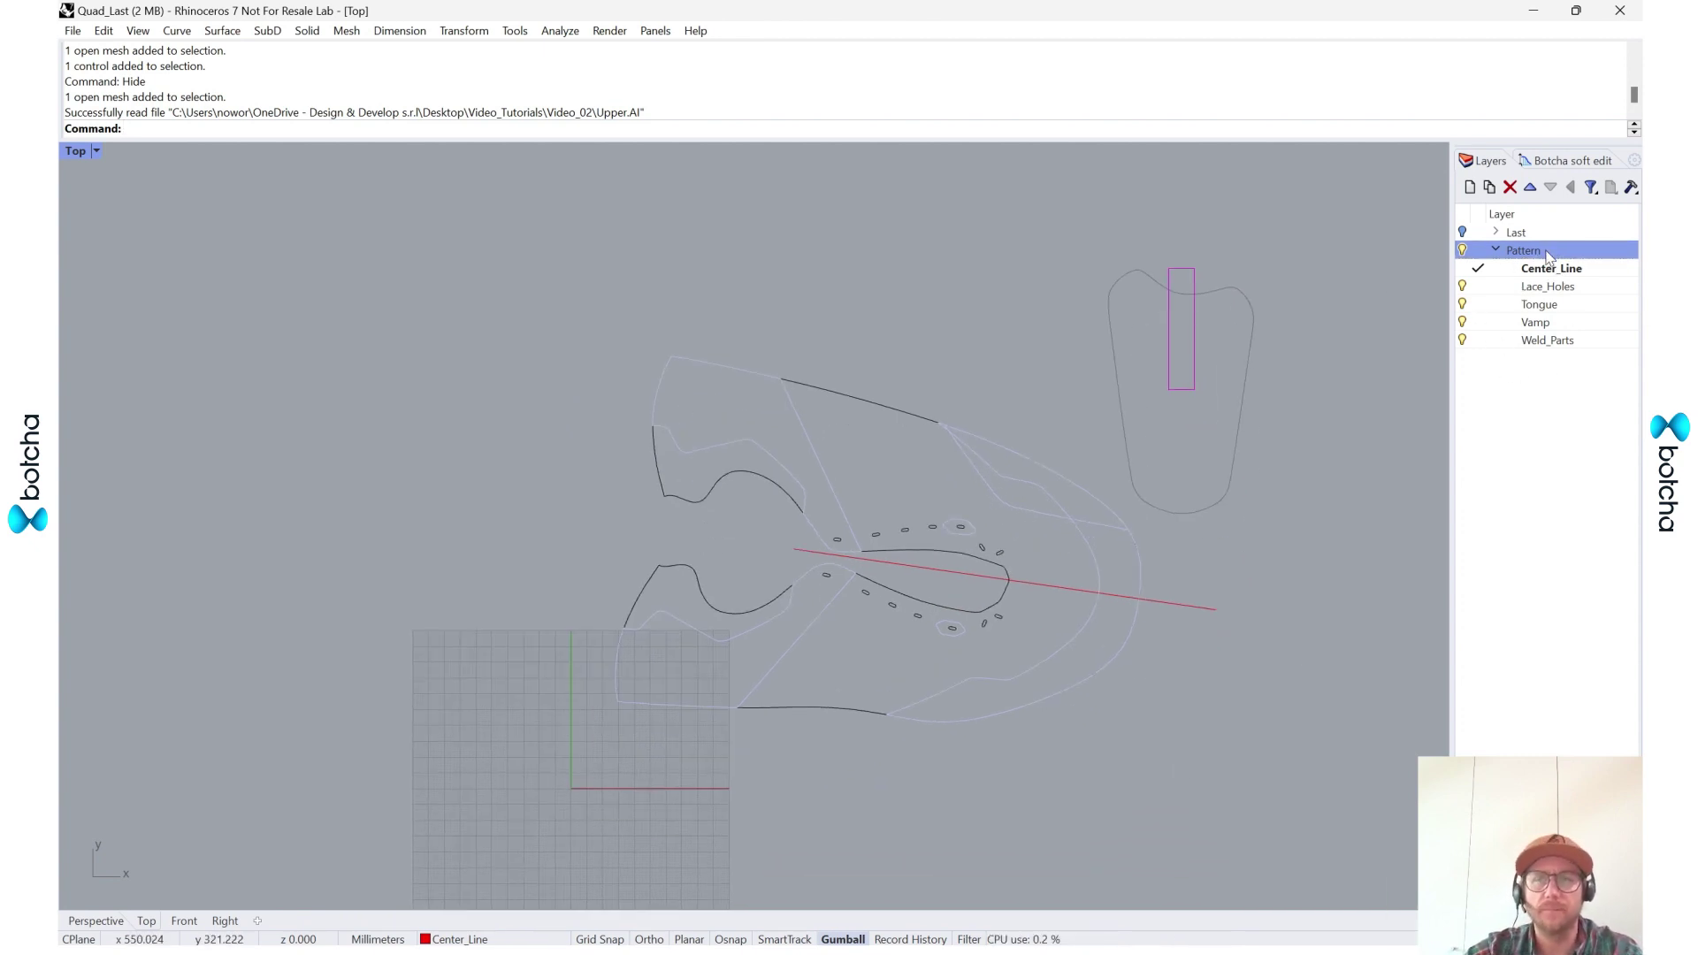
- Rotate the upper pattern curves, without the tongue outline, about the toe end of the centre line until that line is horizontal
drag(1112, 803, 523, 352)
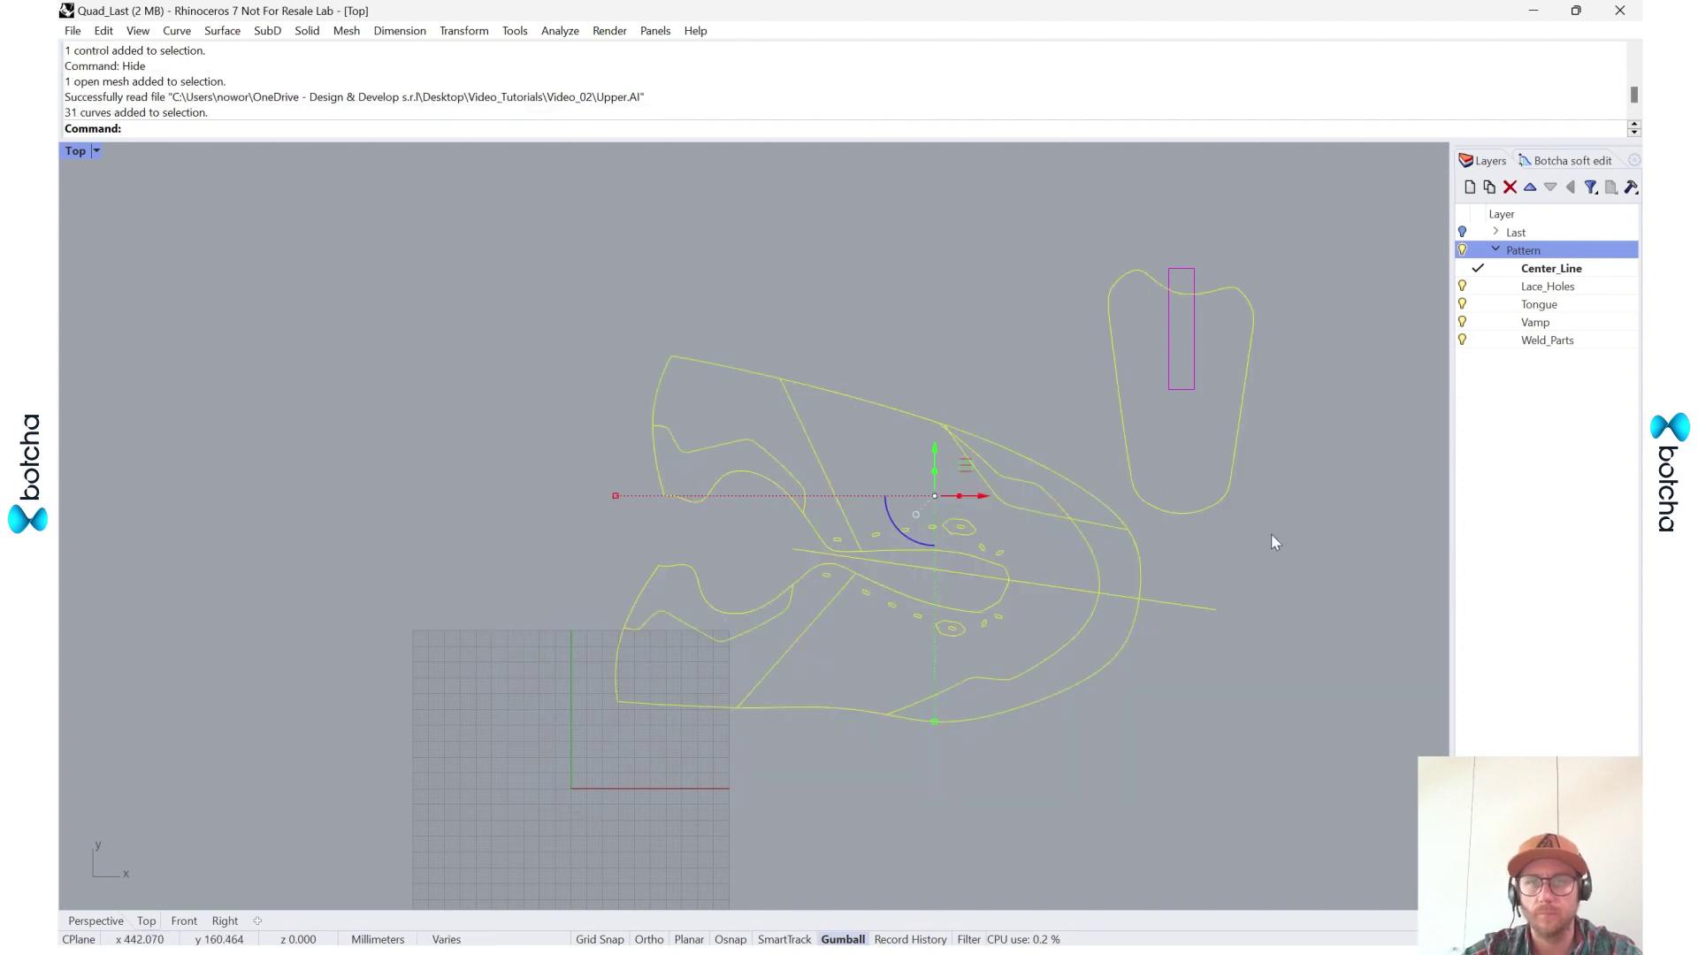
ctrl+click(1207, 510)
scroll(1150, 566, down, 2)
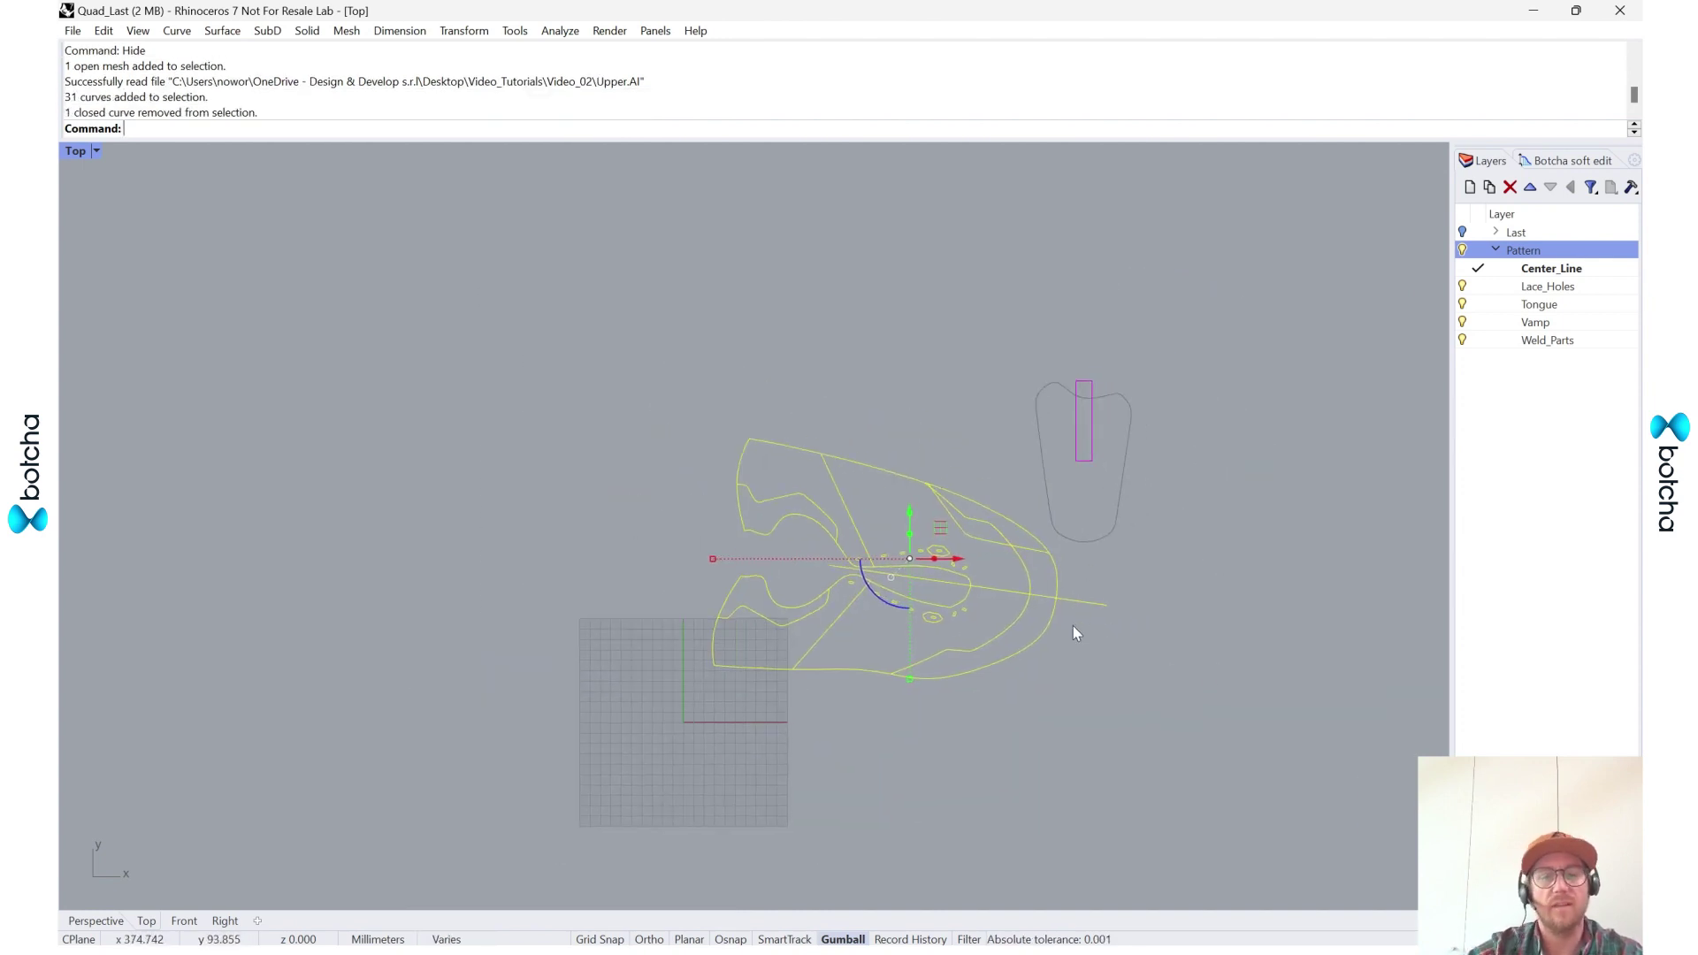
text(rotate)
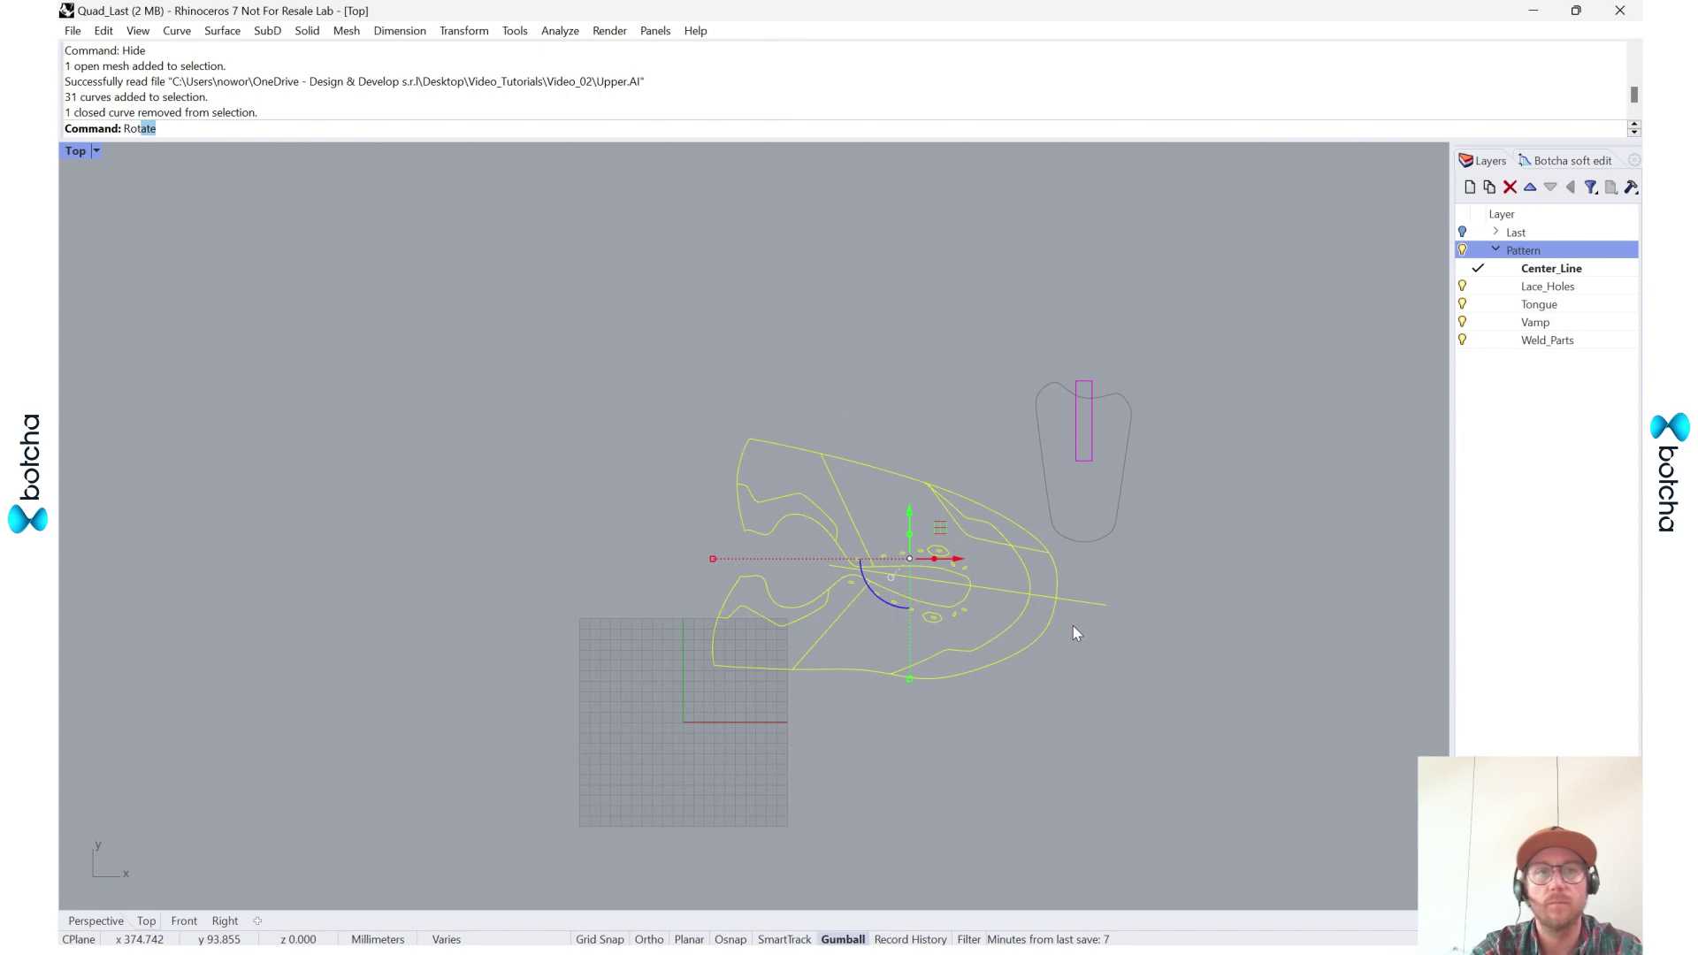
key(Return)
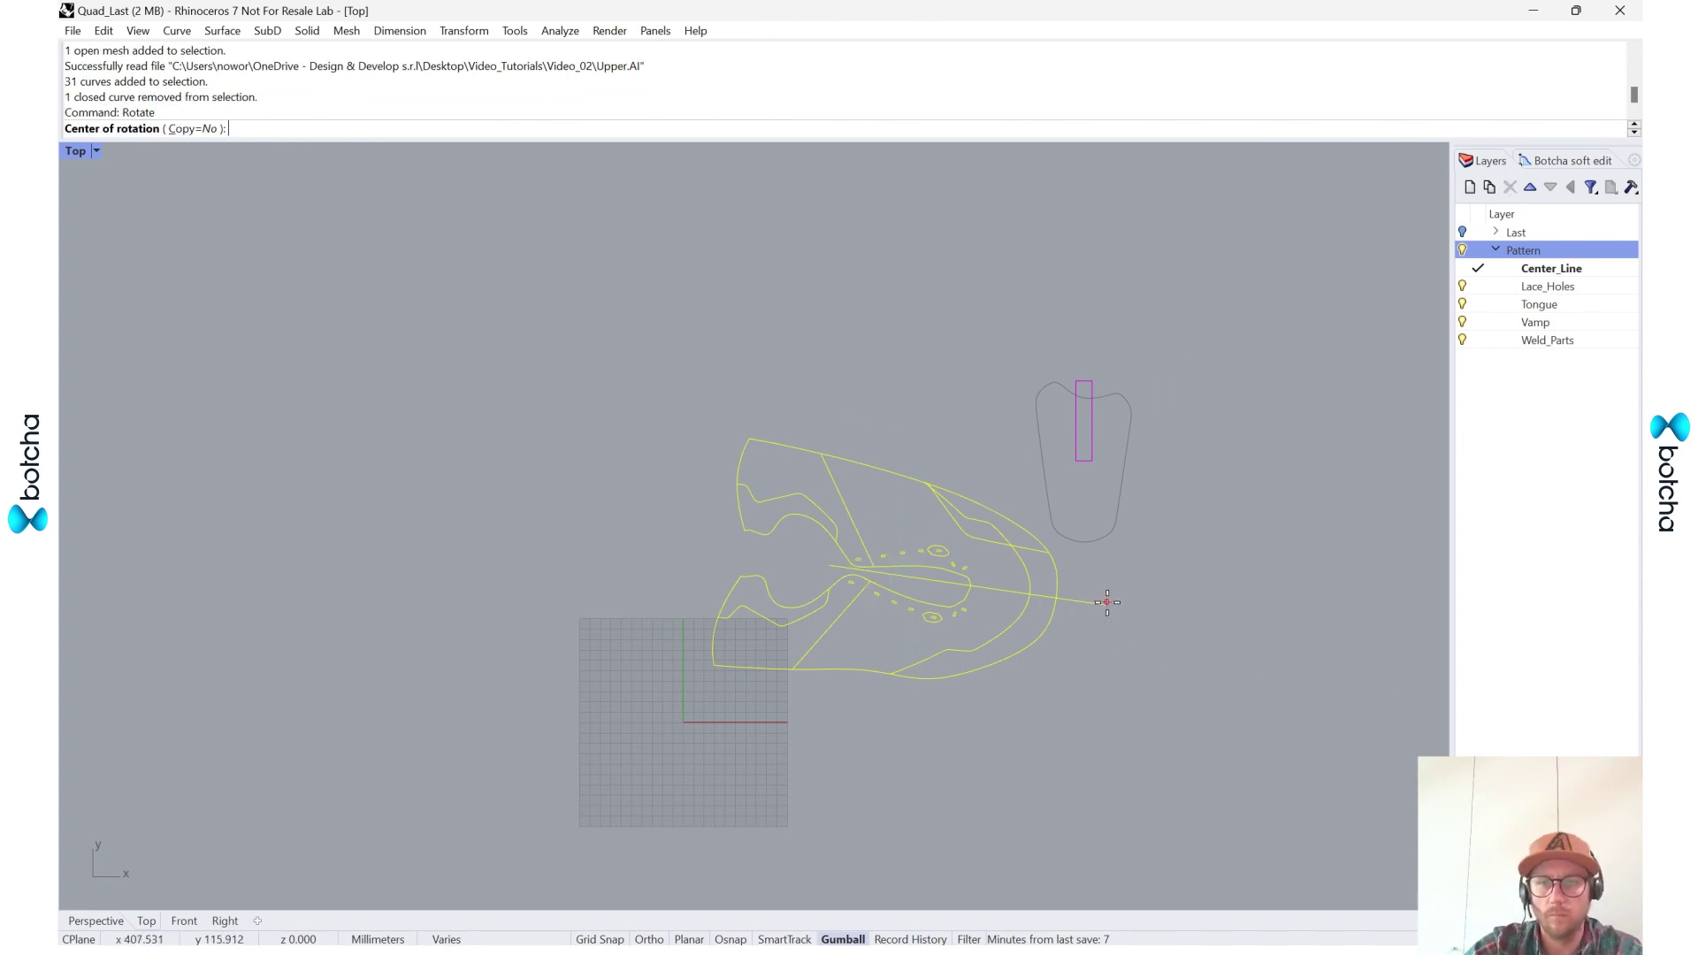
click(733, 939)
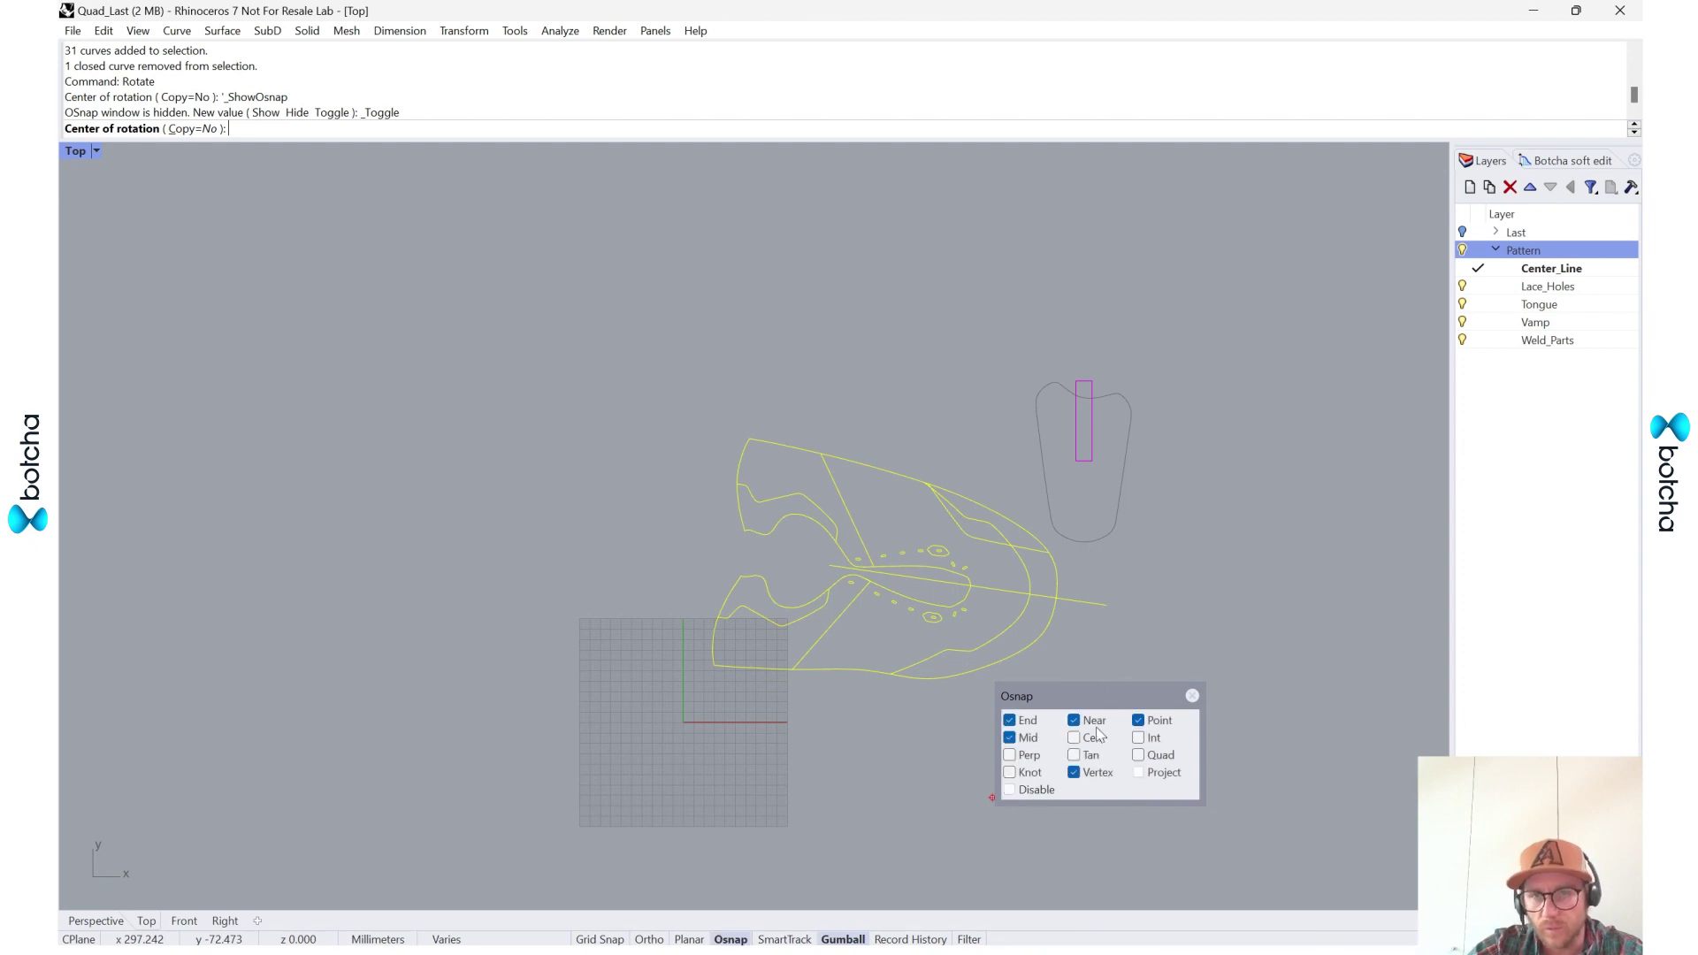
drag(1097, 696, 1077, 741)
click(1106, 605)
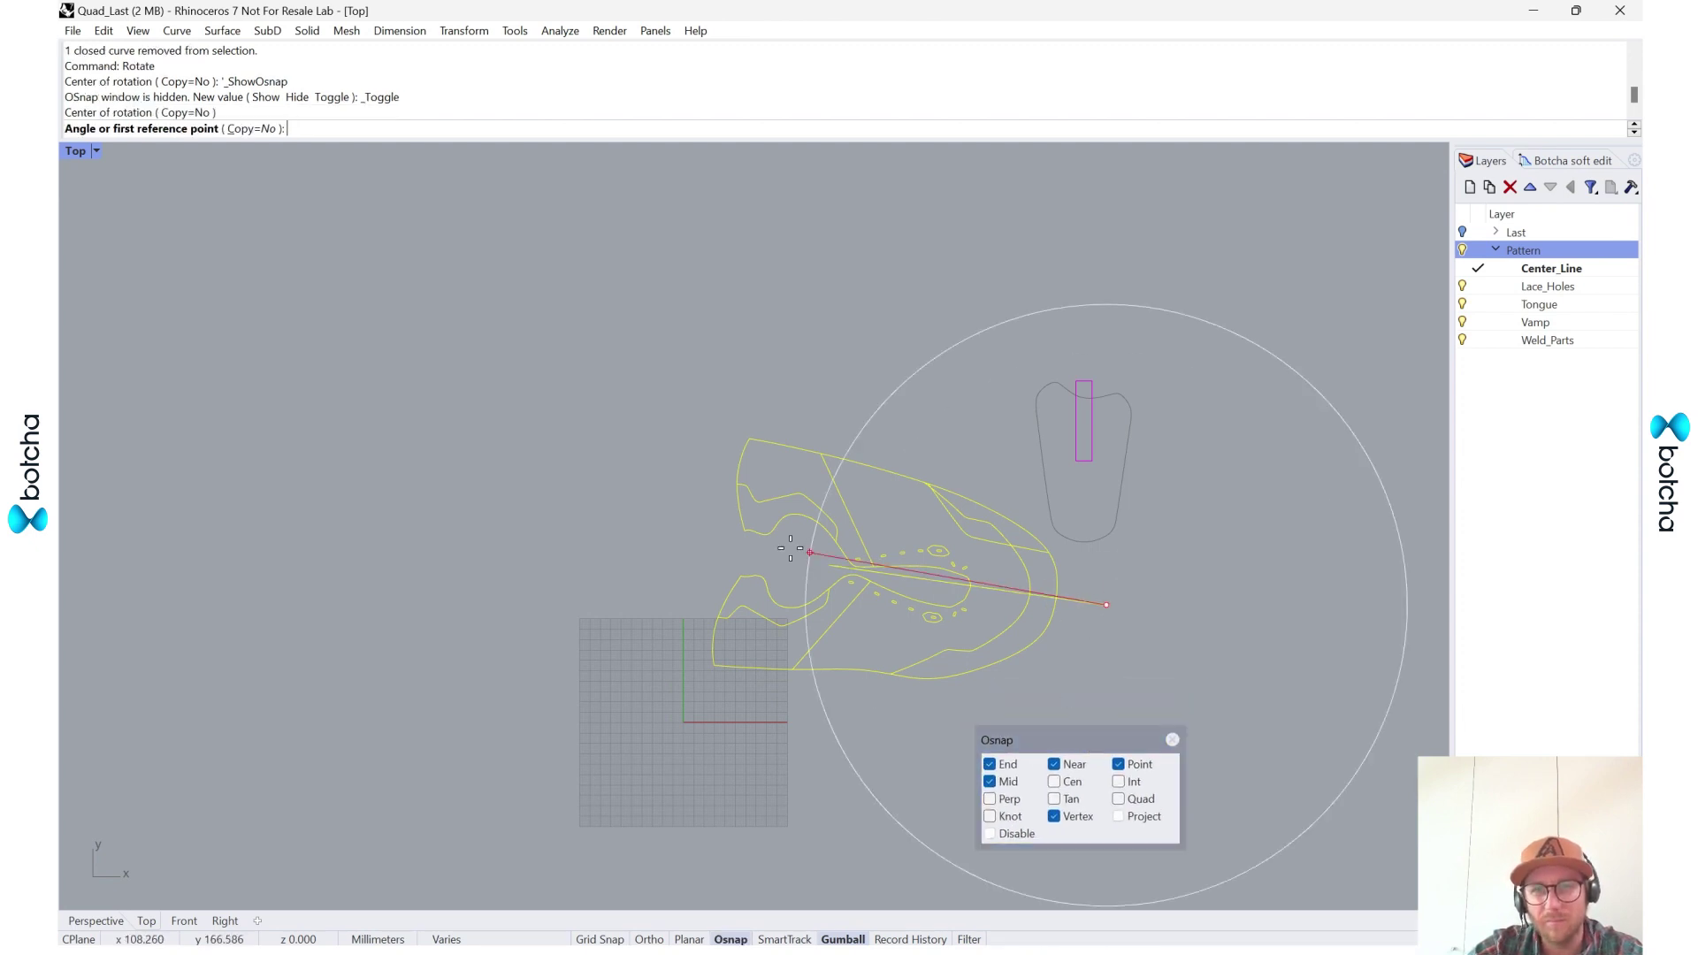
click(828, 564)
key(F8)
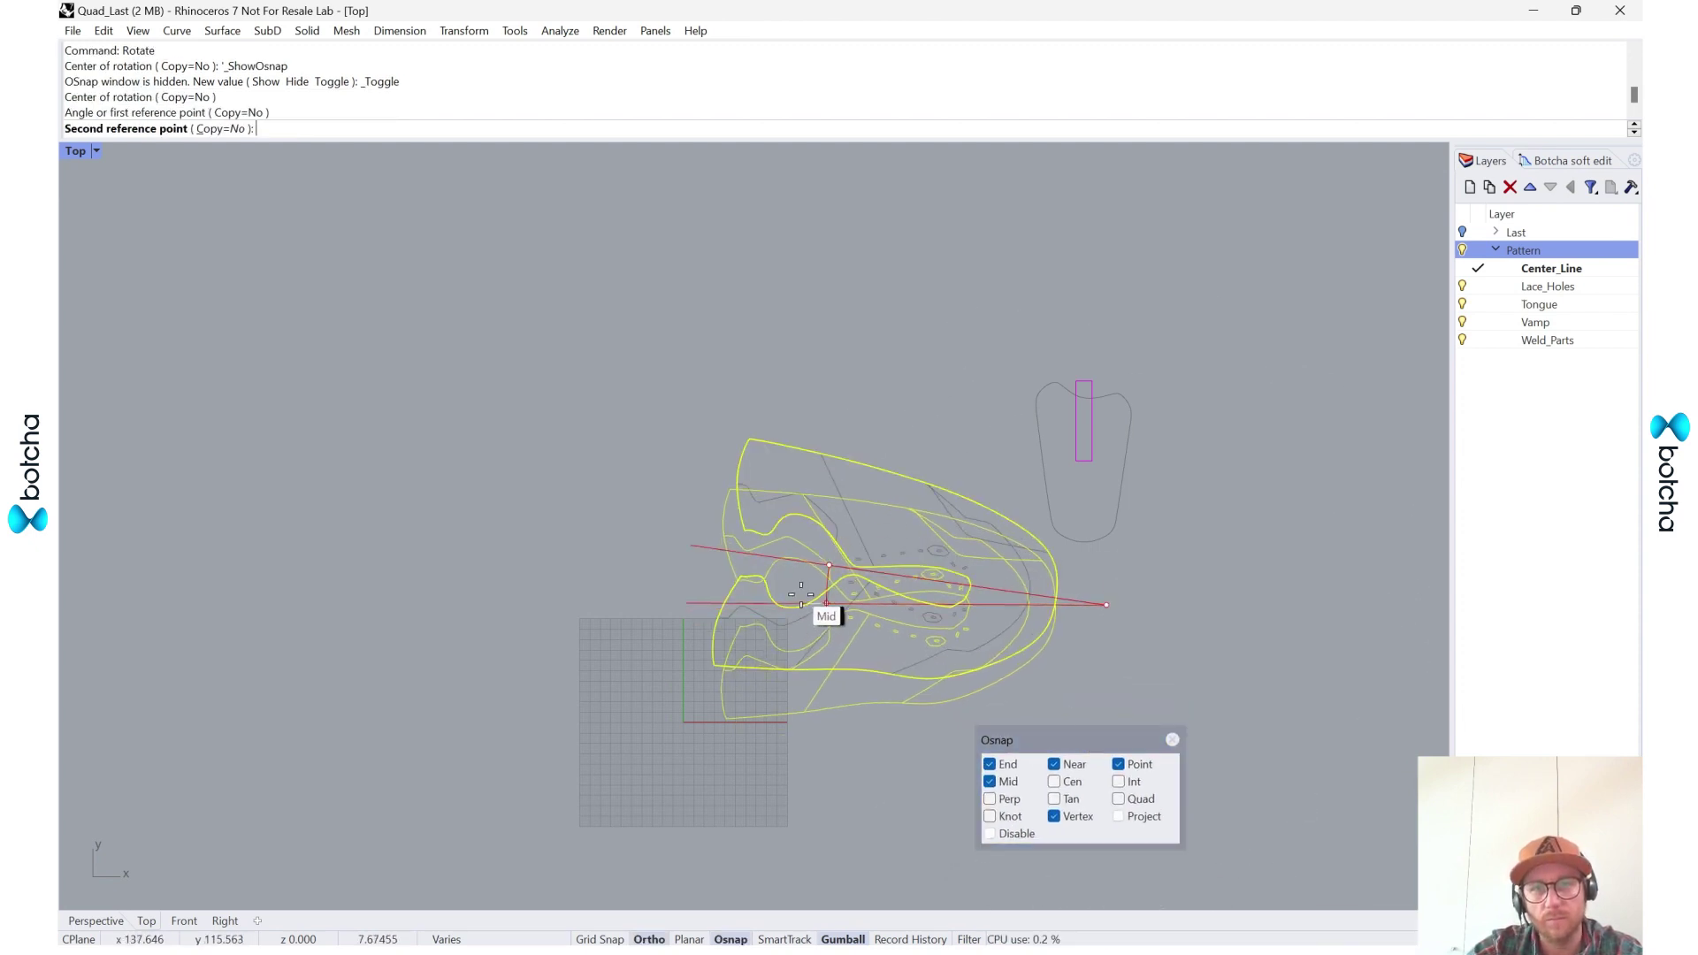
click(801, 595)
scroll(922, 598, up, 2)
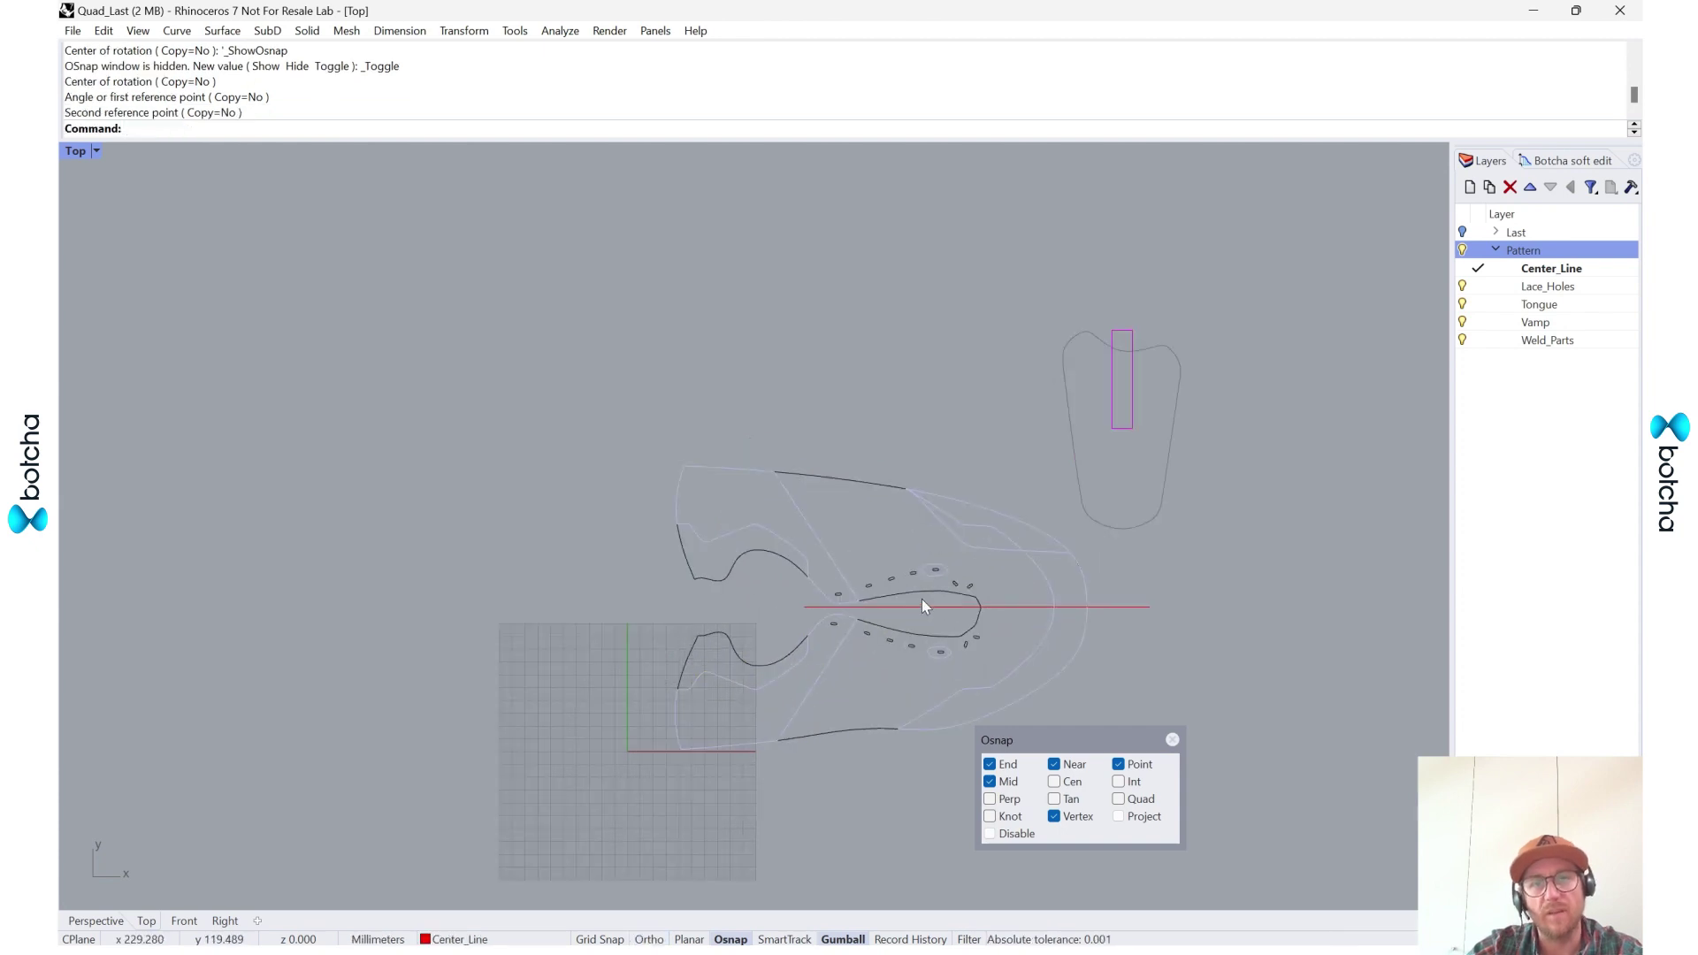
scroll(921, 598, up, 3)
click(1172, 739)
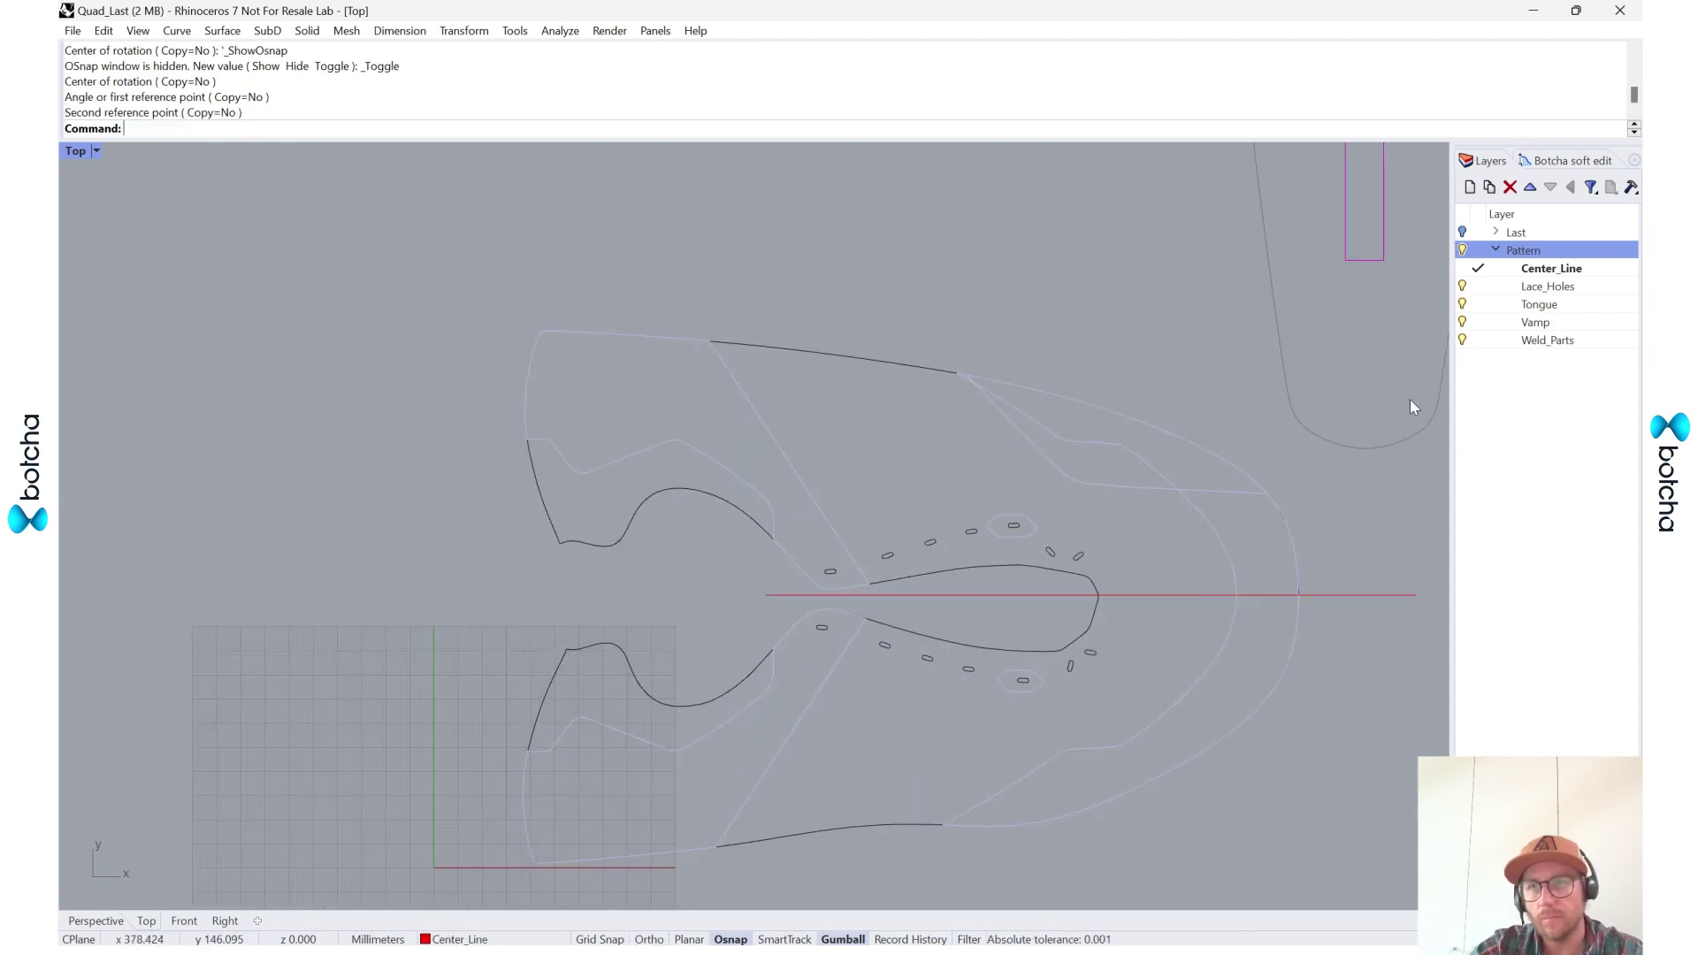
- Hide the Weld_Parts, Tongue and Lace_Holes layers
click(1462, 339)
click(1462, 305)
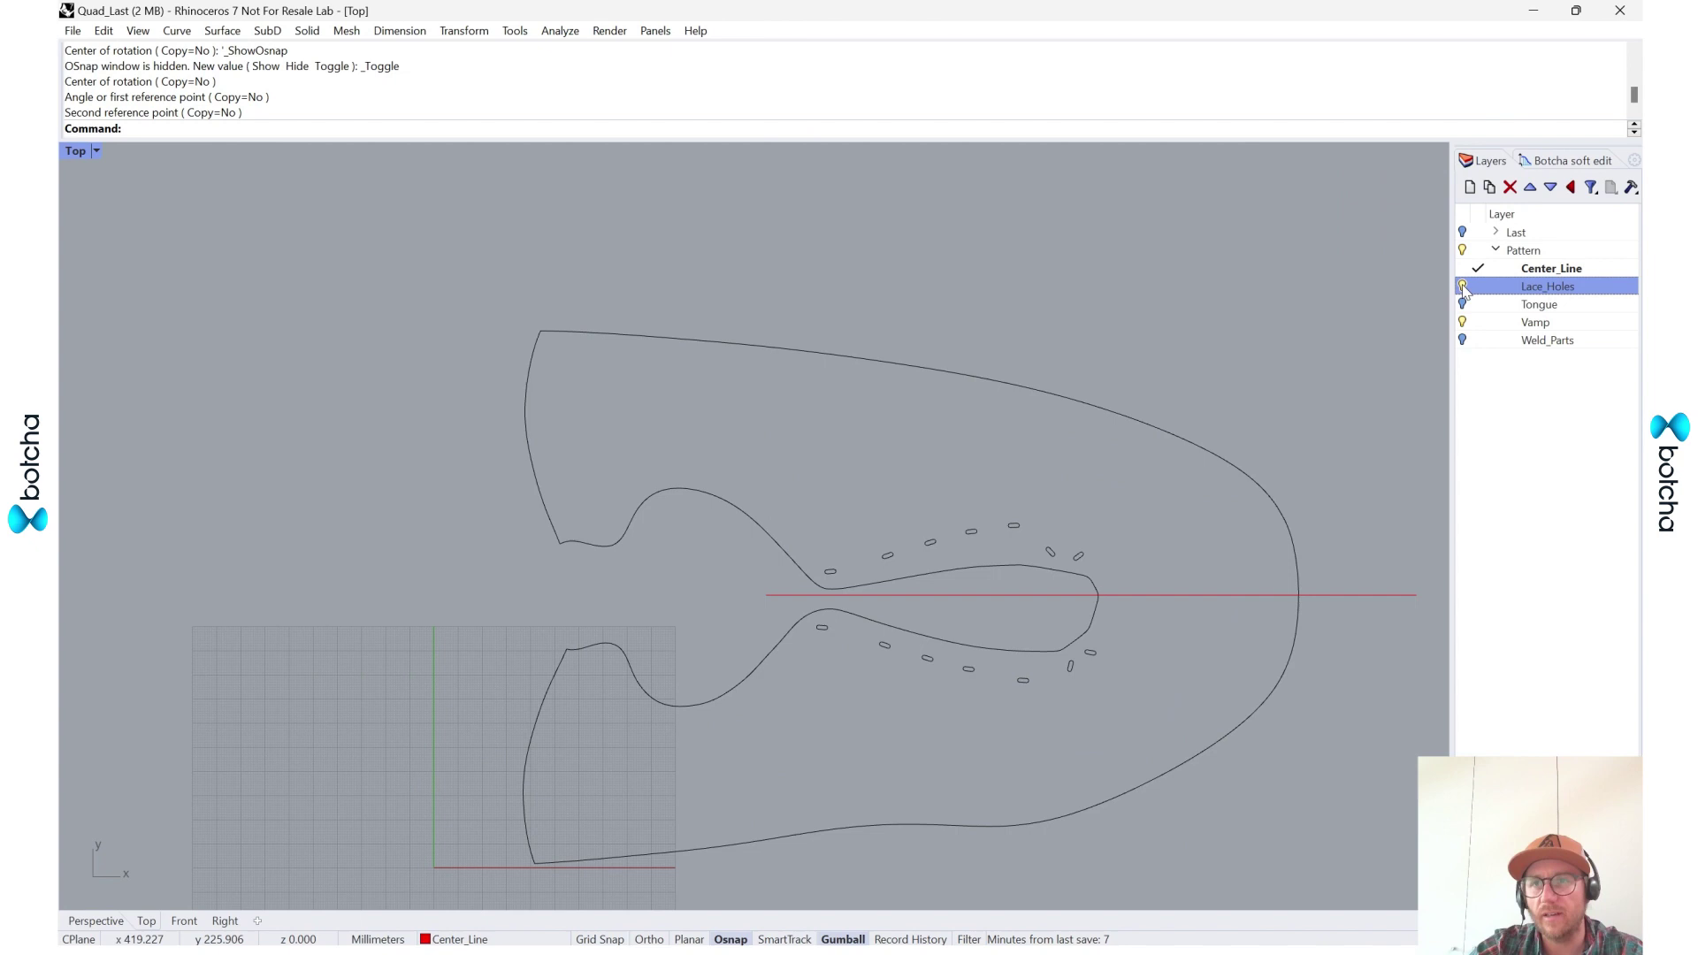
click(1462, 286)
- Duplicate the Vamp layer with its objects, move the copy out of the Pattern group and collapse that group
click(1550, 324)
right_click(1552, 324)
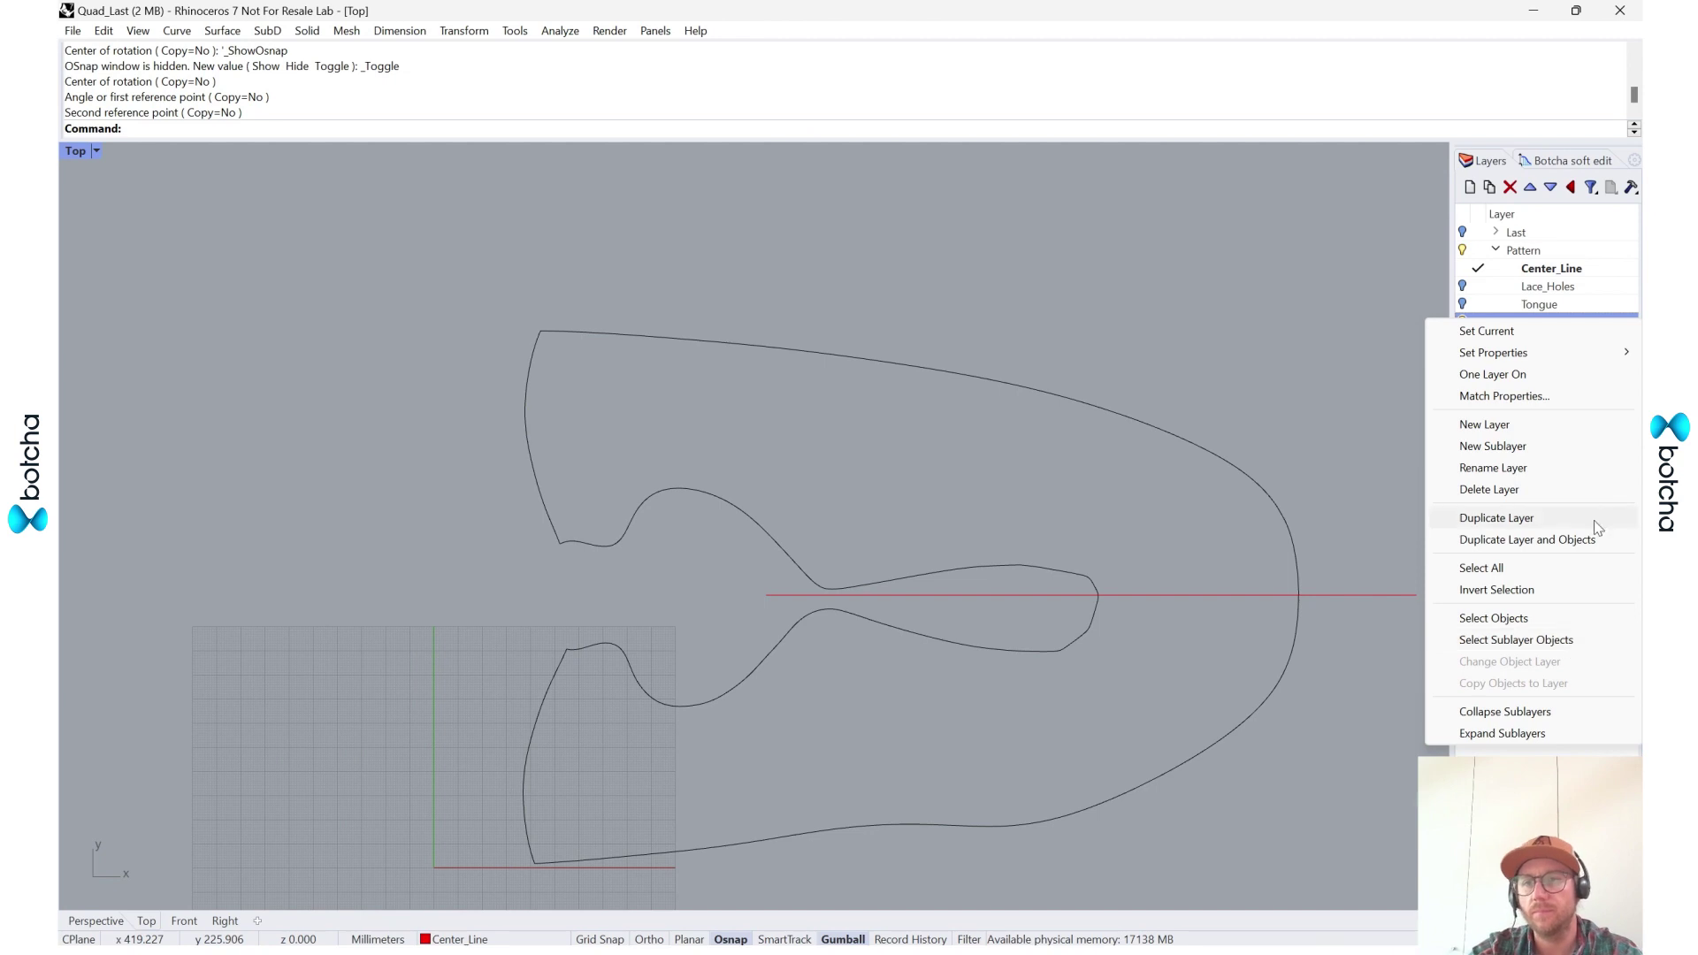
click(1592, 542)
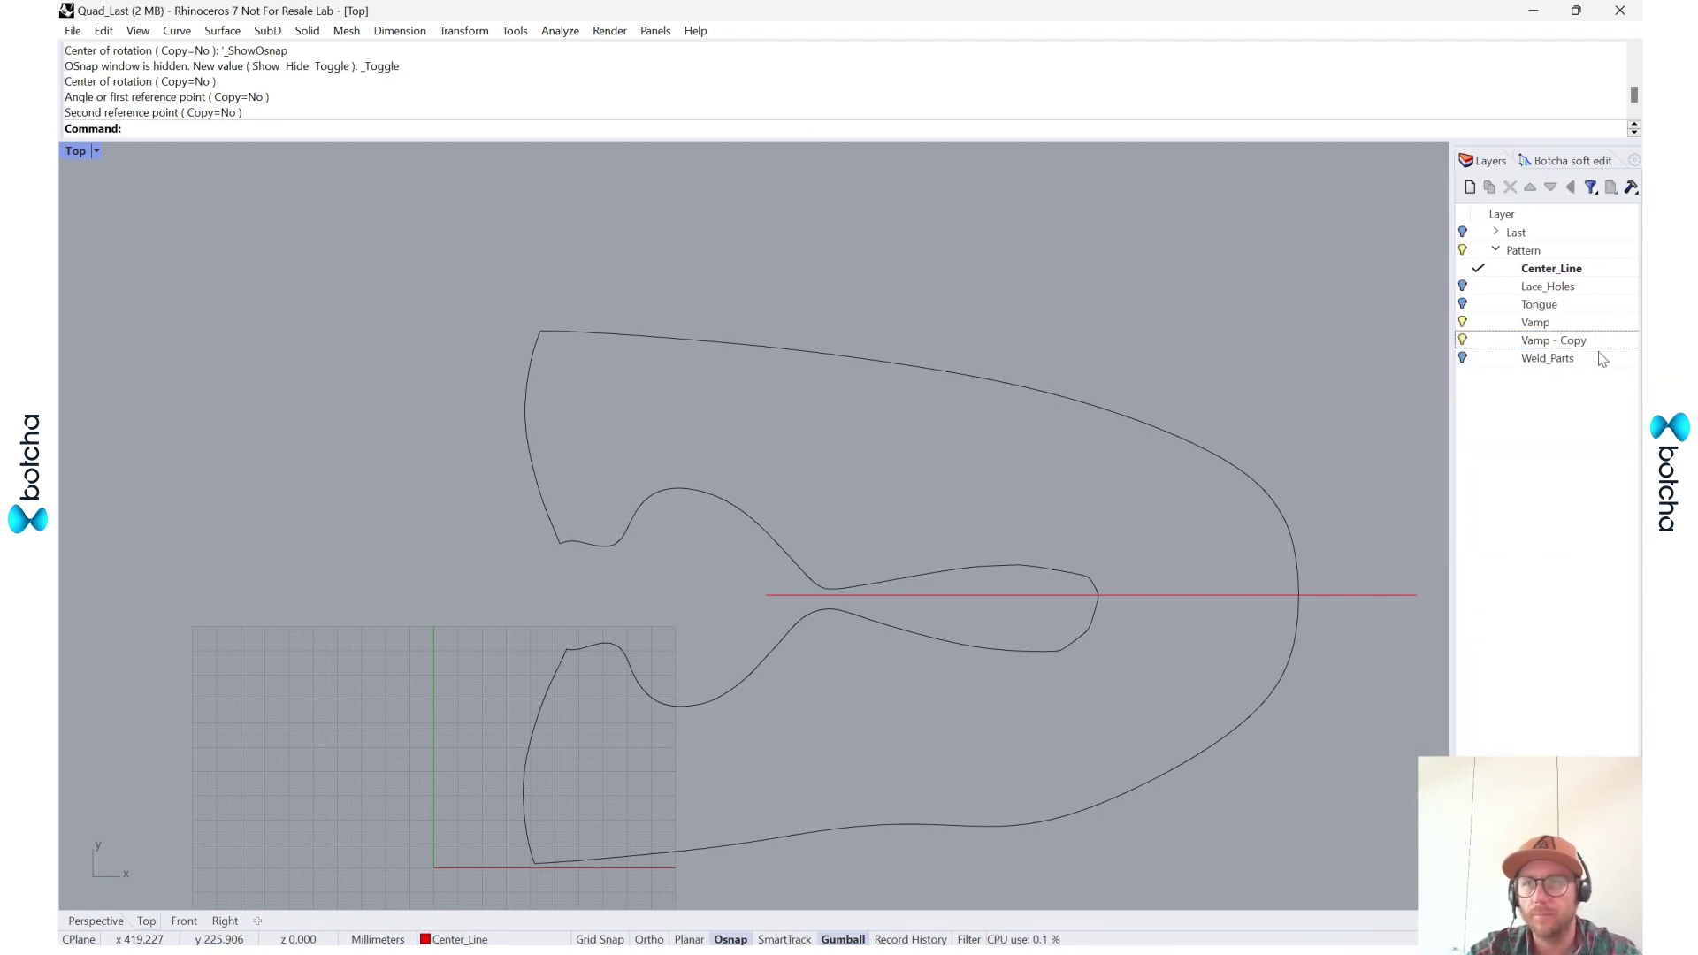
click(1571, 346)
click(1570, 187)
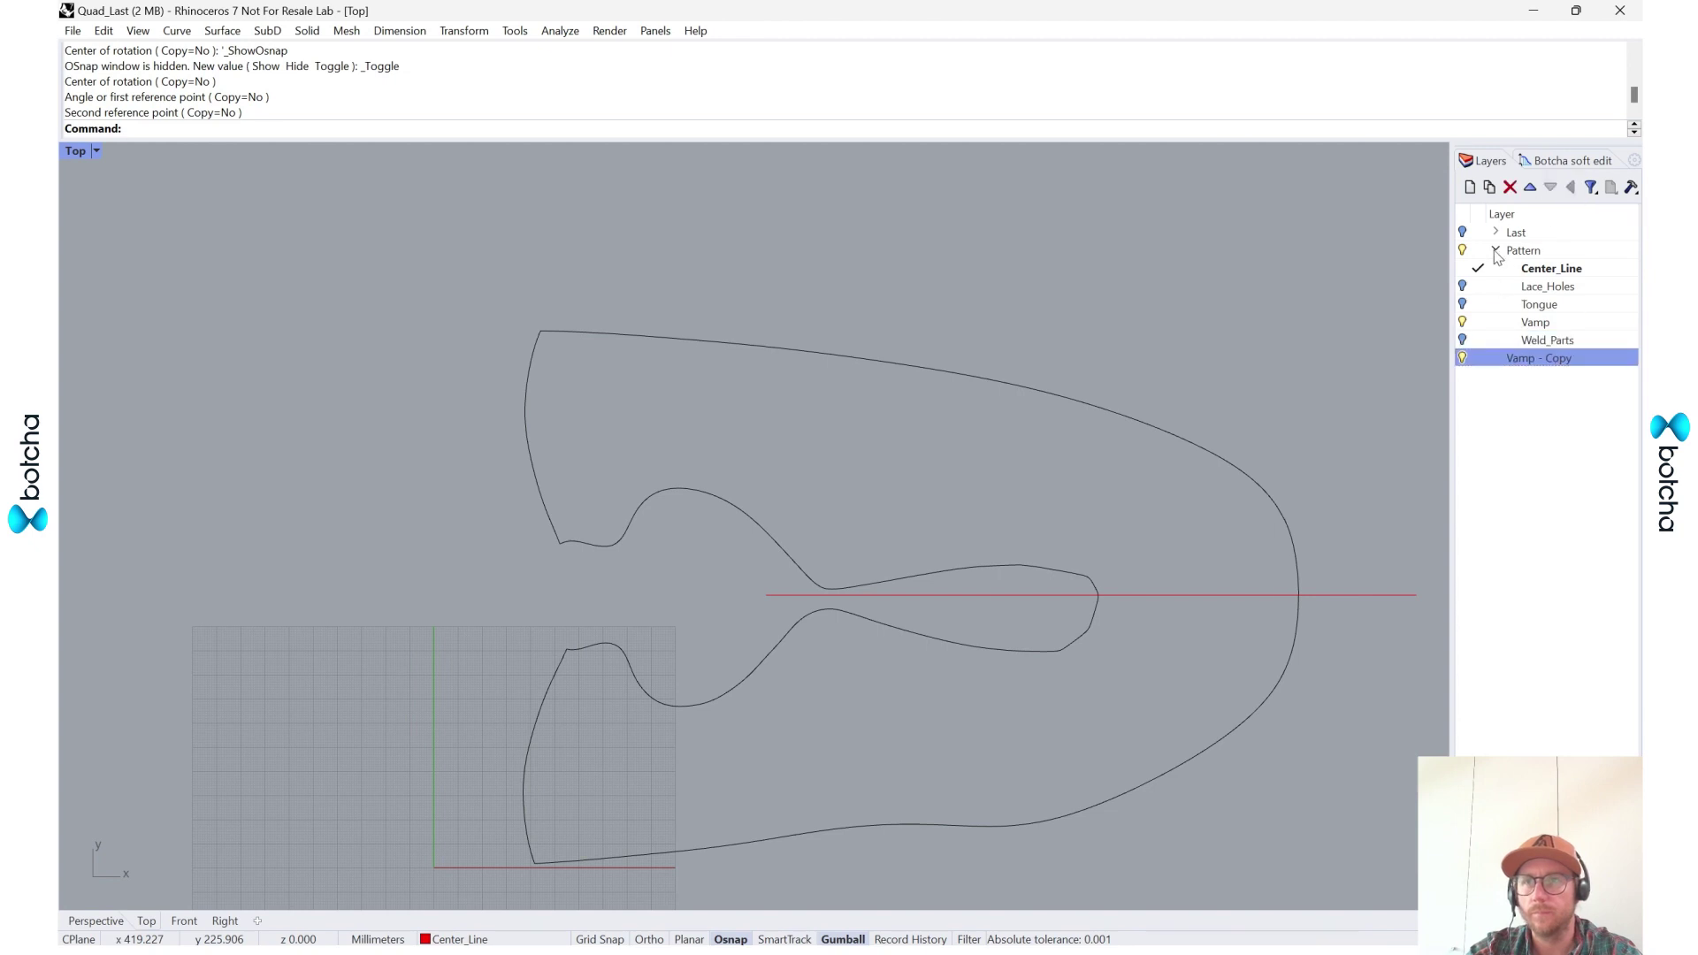
click(1496, 251)
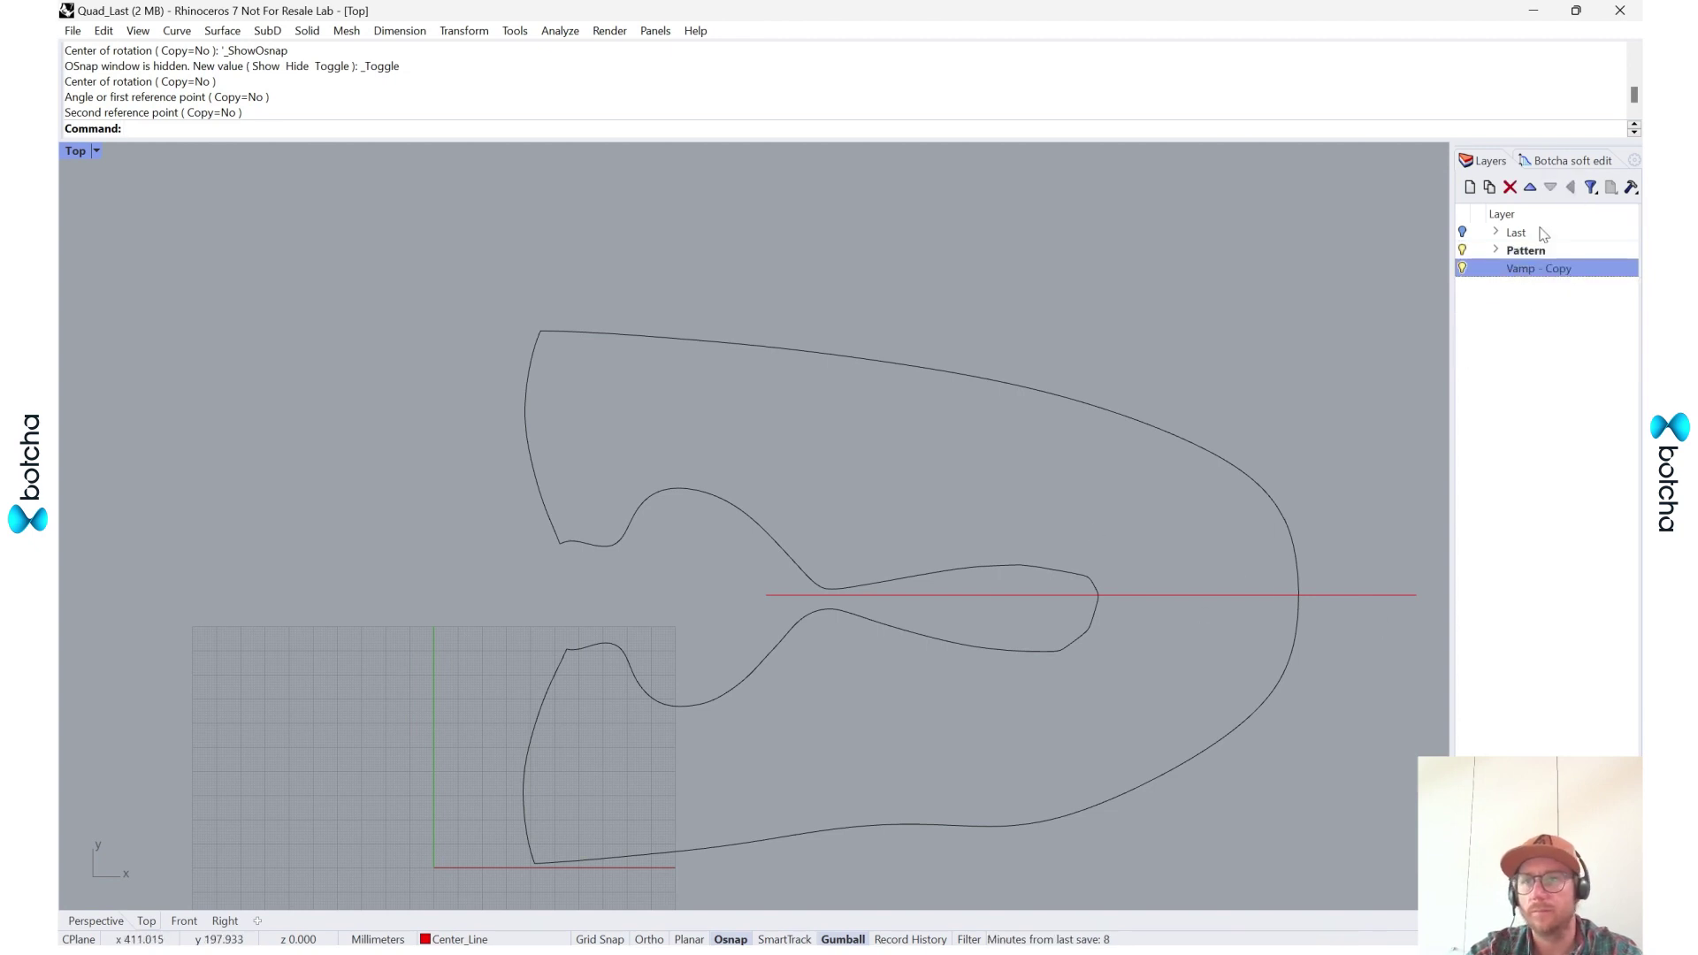
- Make the Vamp - Copy layer current and hide the Pattern layer
click(1463, 252)
click(932, 524)
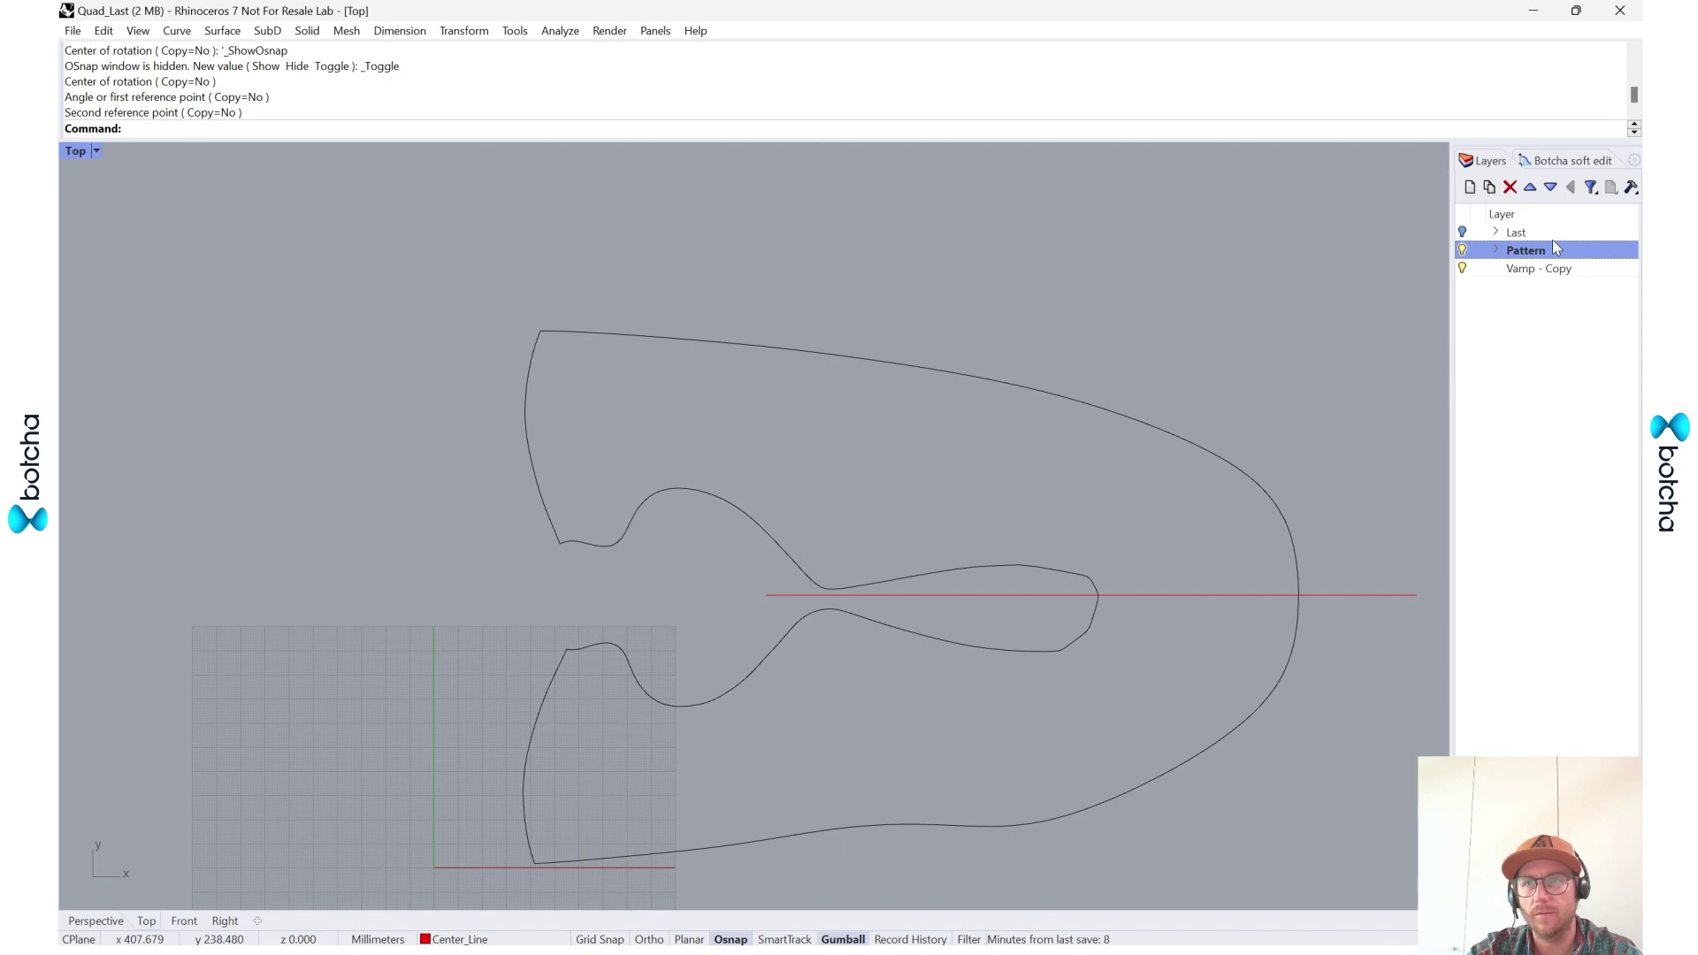
double_click(1558, 274)
click(1463, 250)
scroll(1116, 713, down, 5)
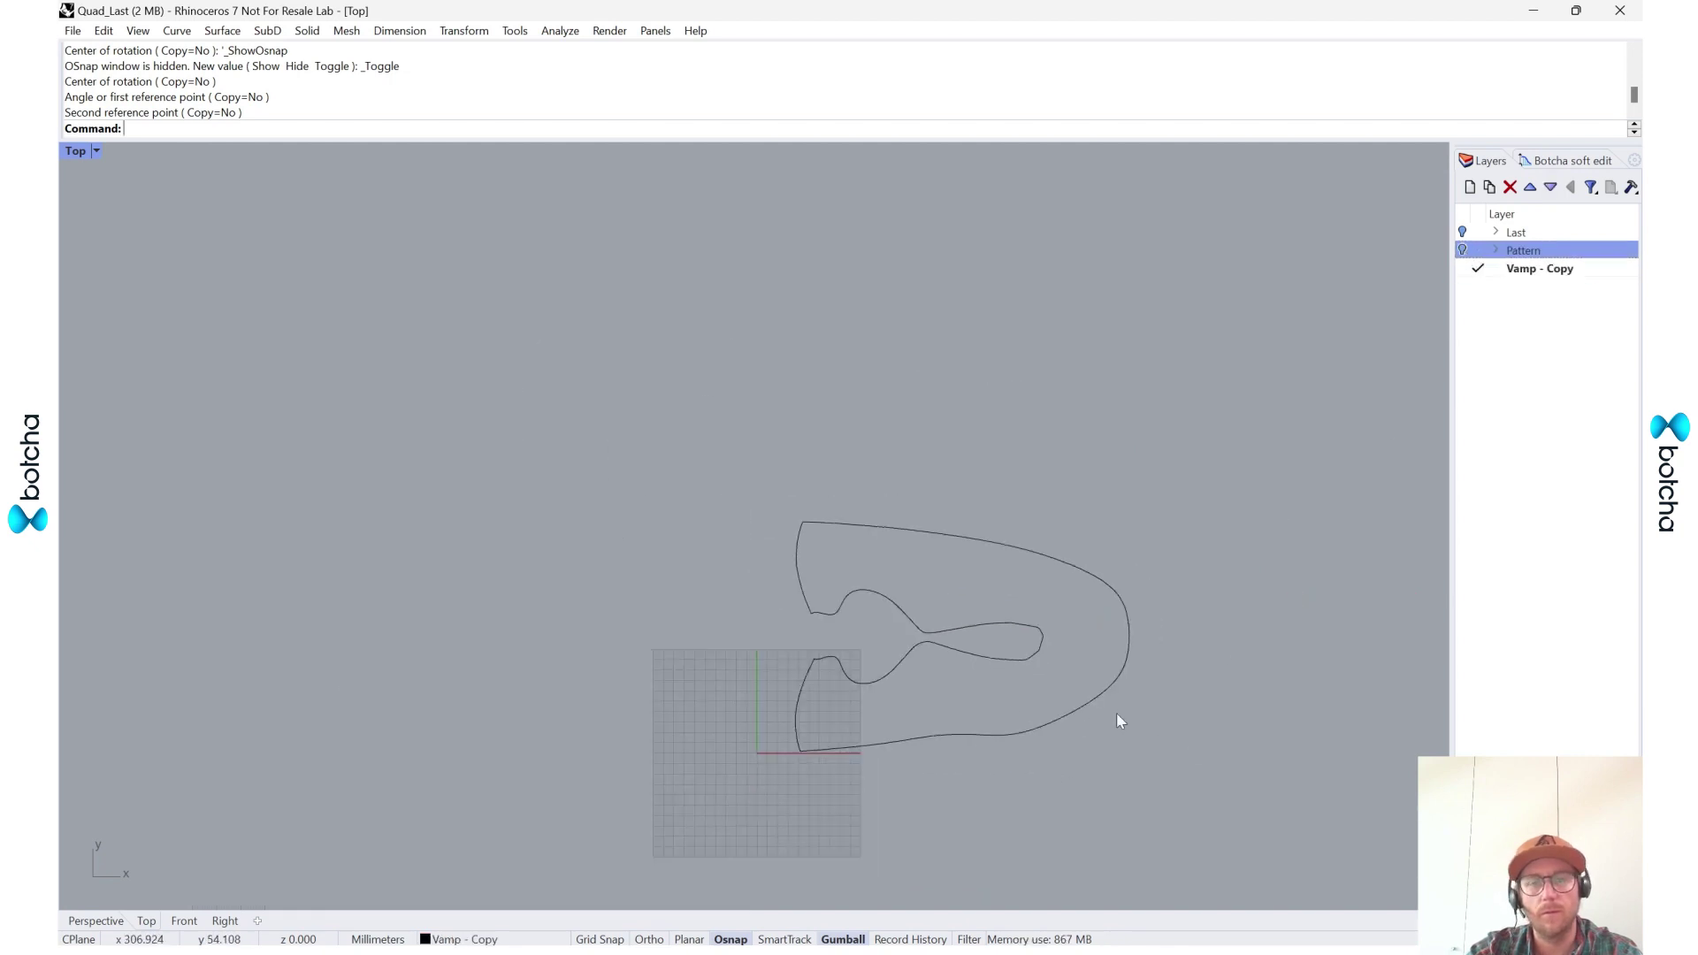
click(895, 626)
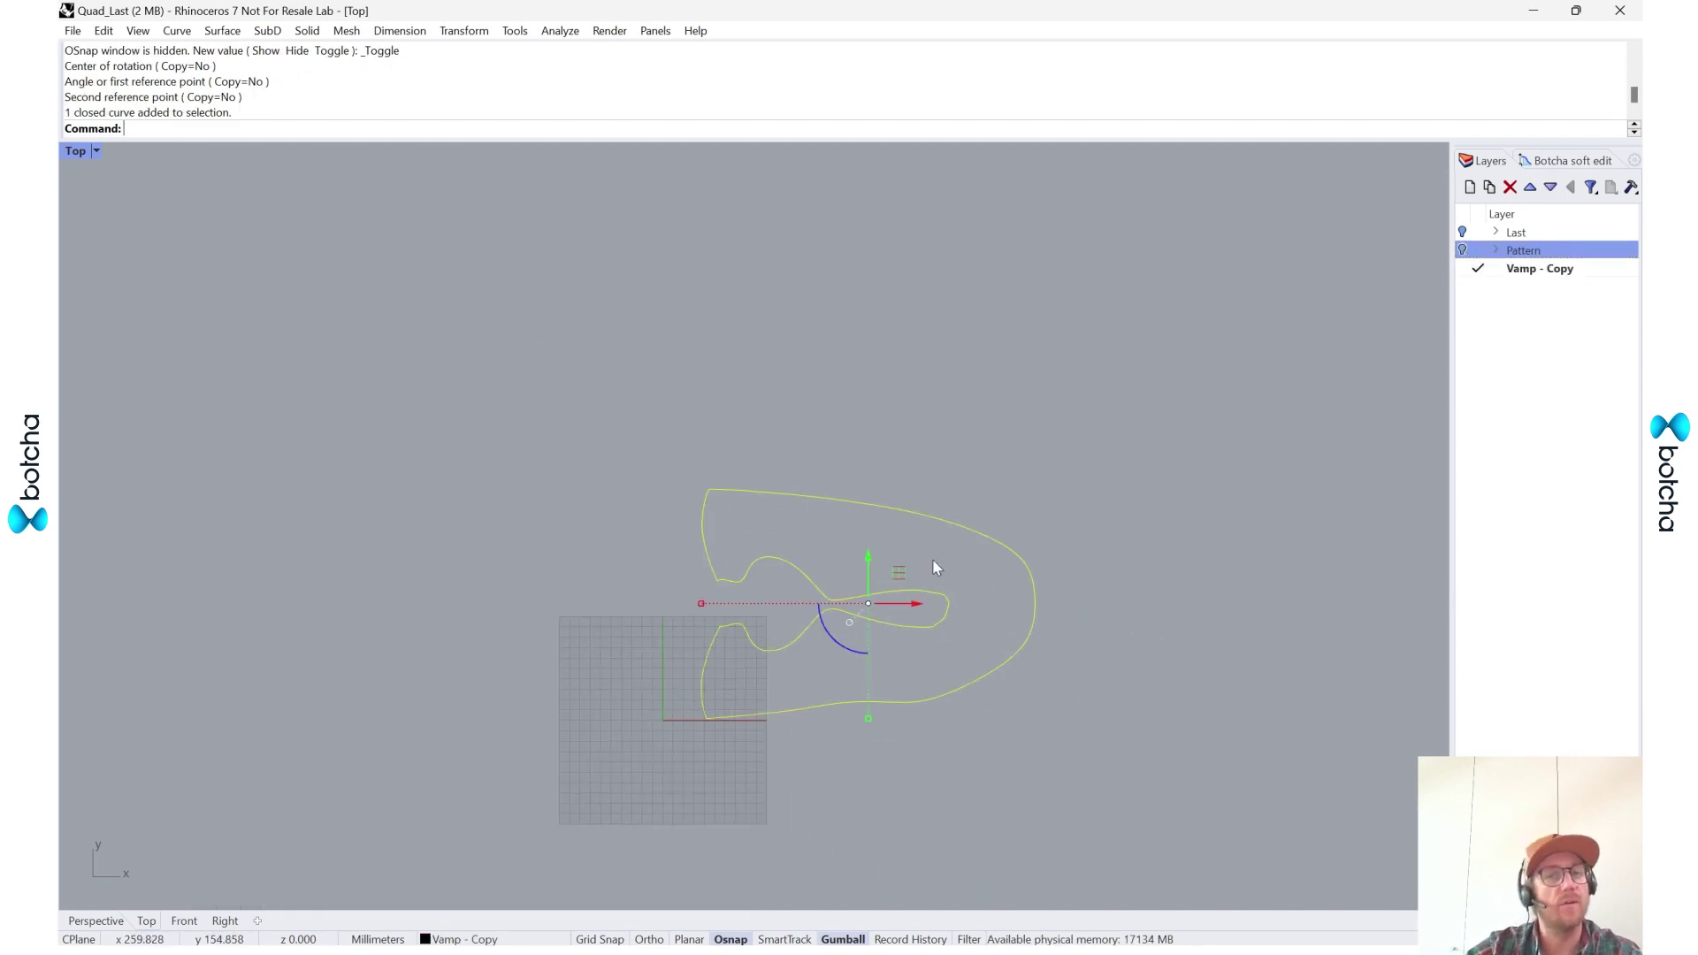
scroll(823, 655, up, 3)
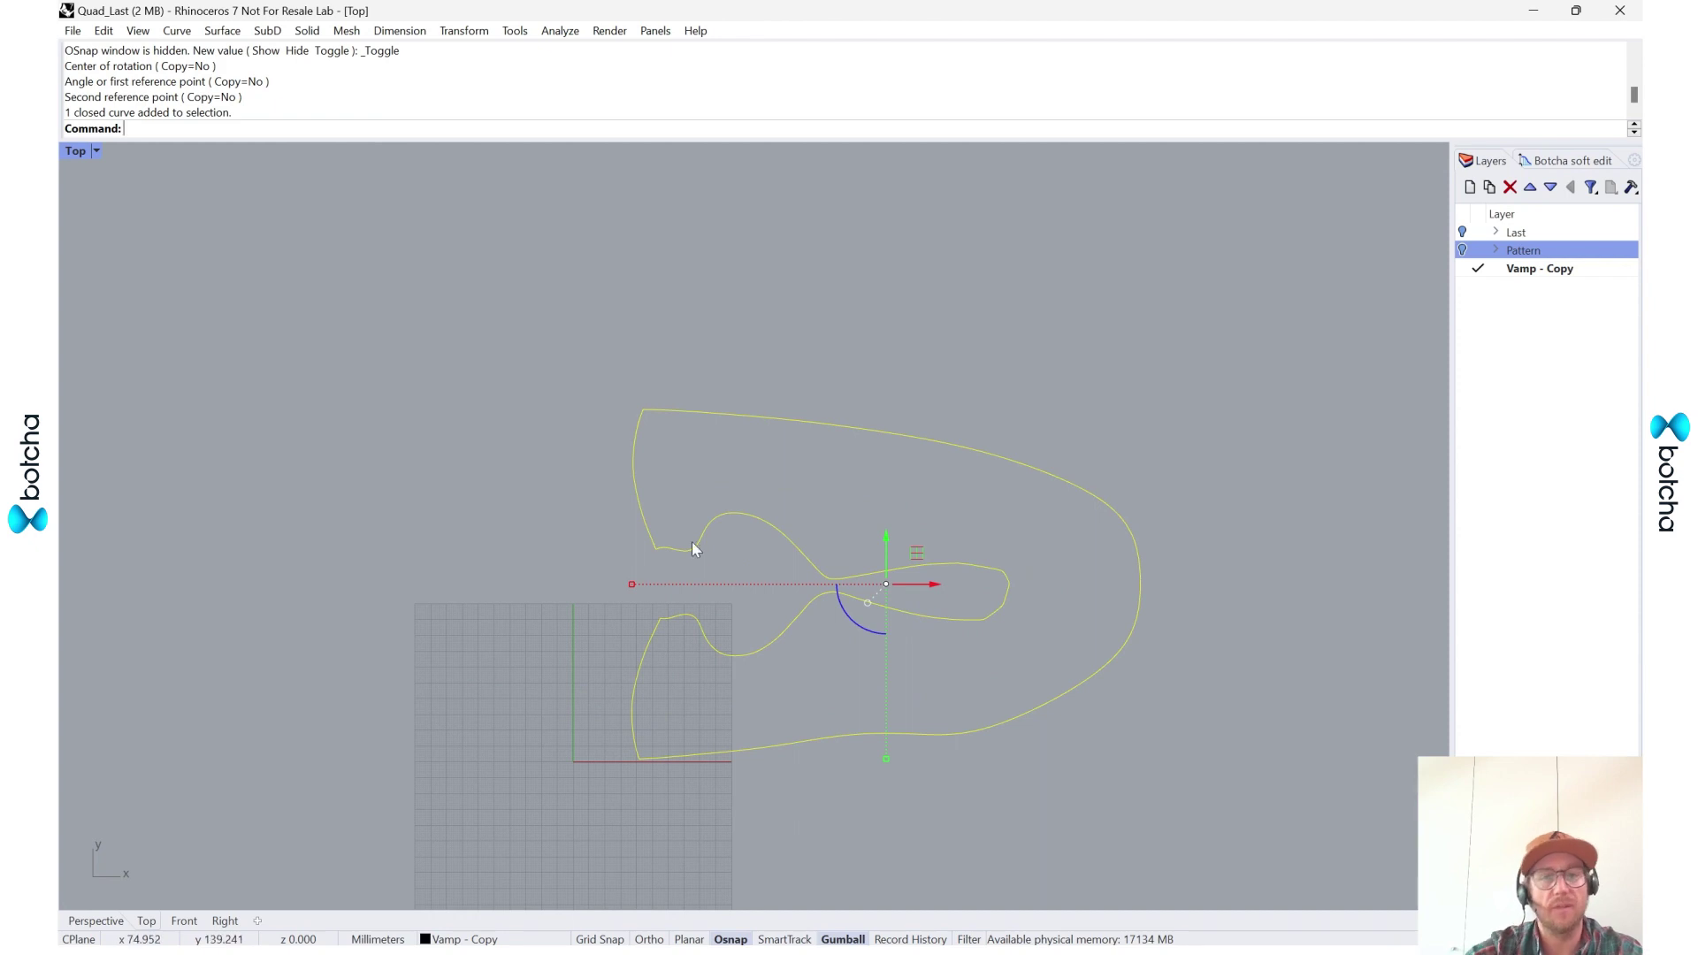
scroll(752, 624, up, 5)
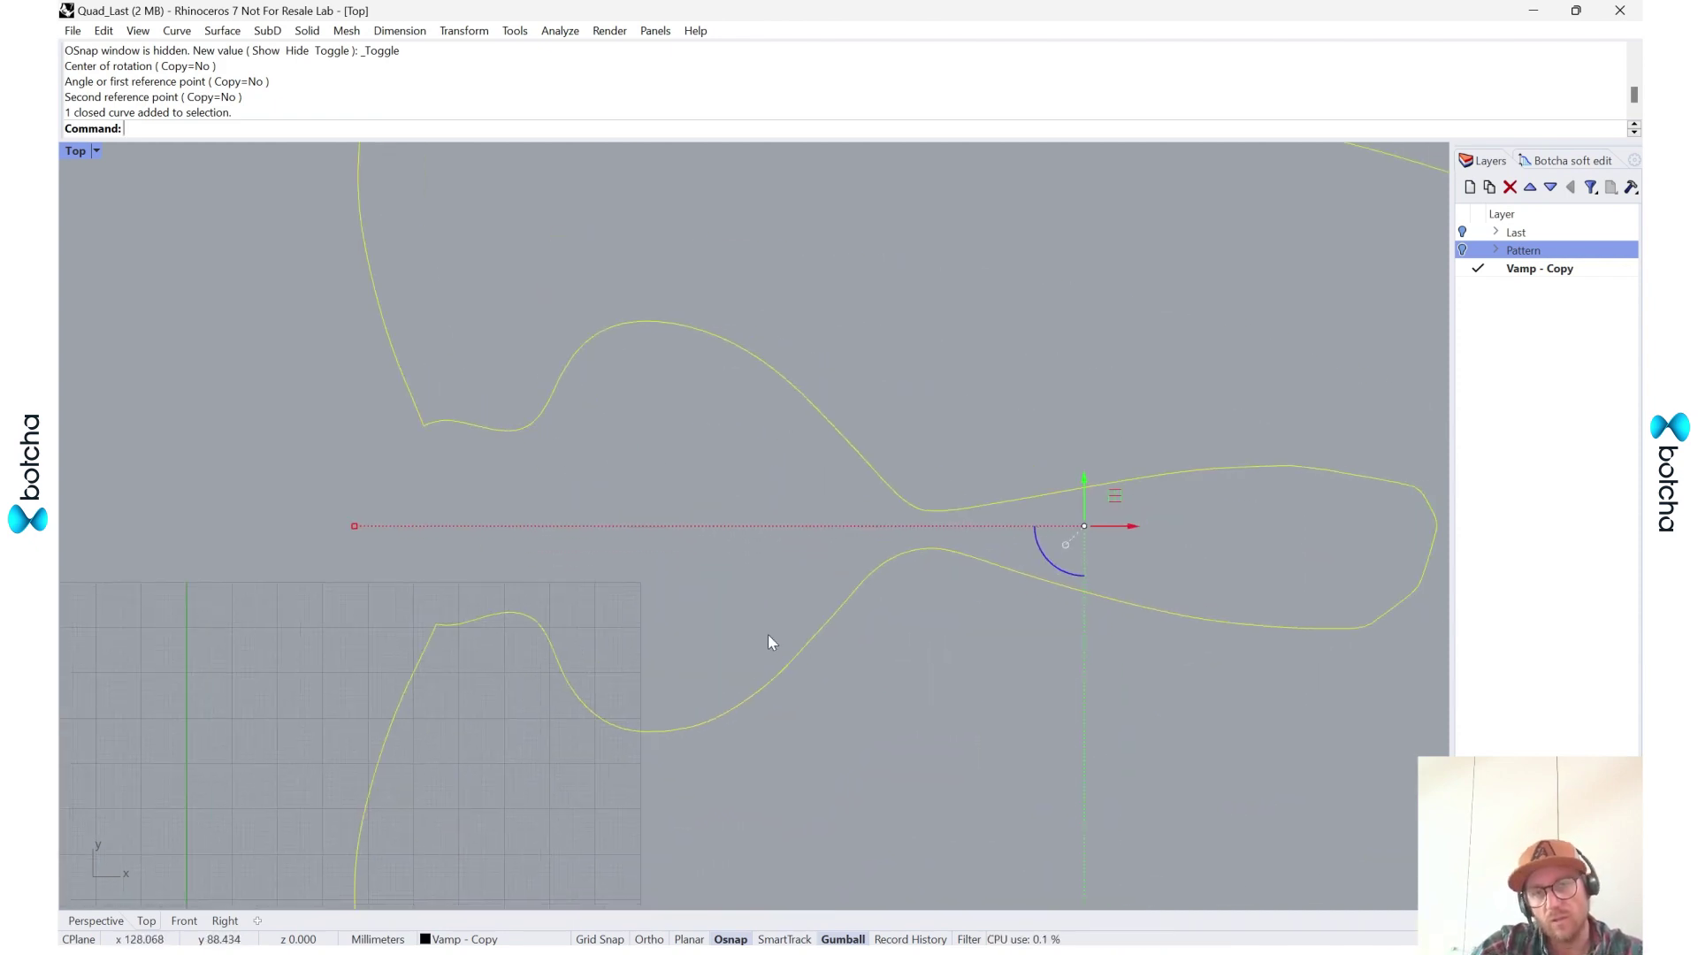
text(B)
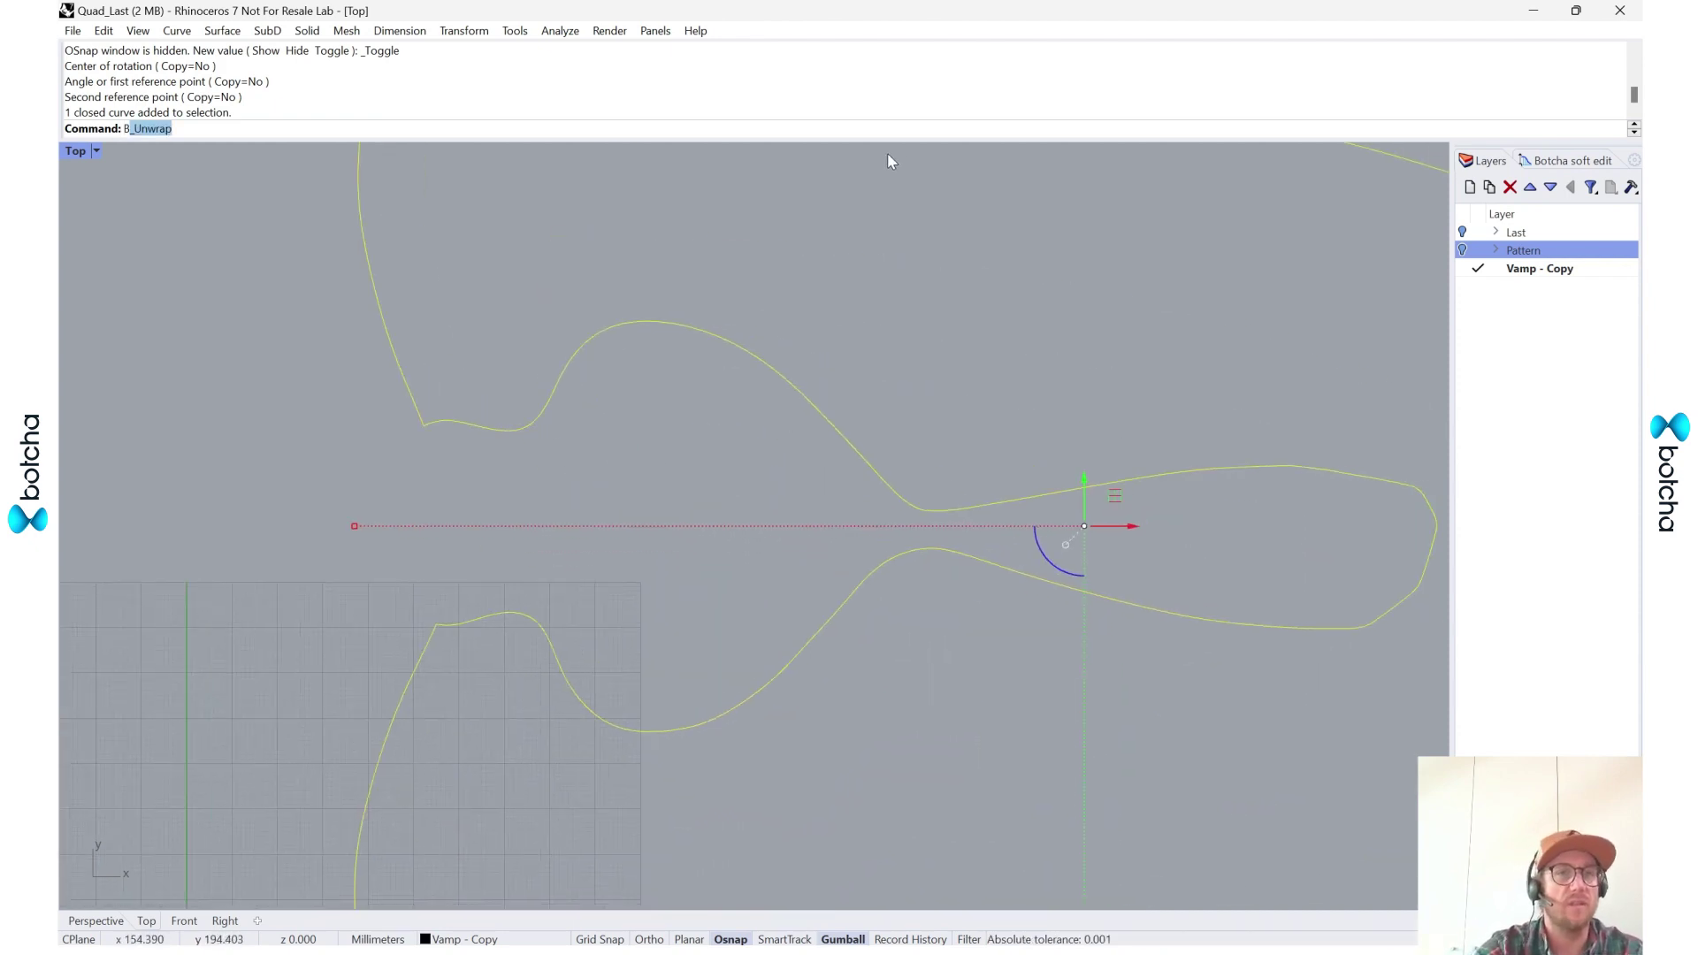
text(_F)
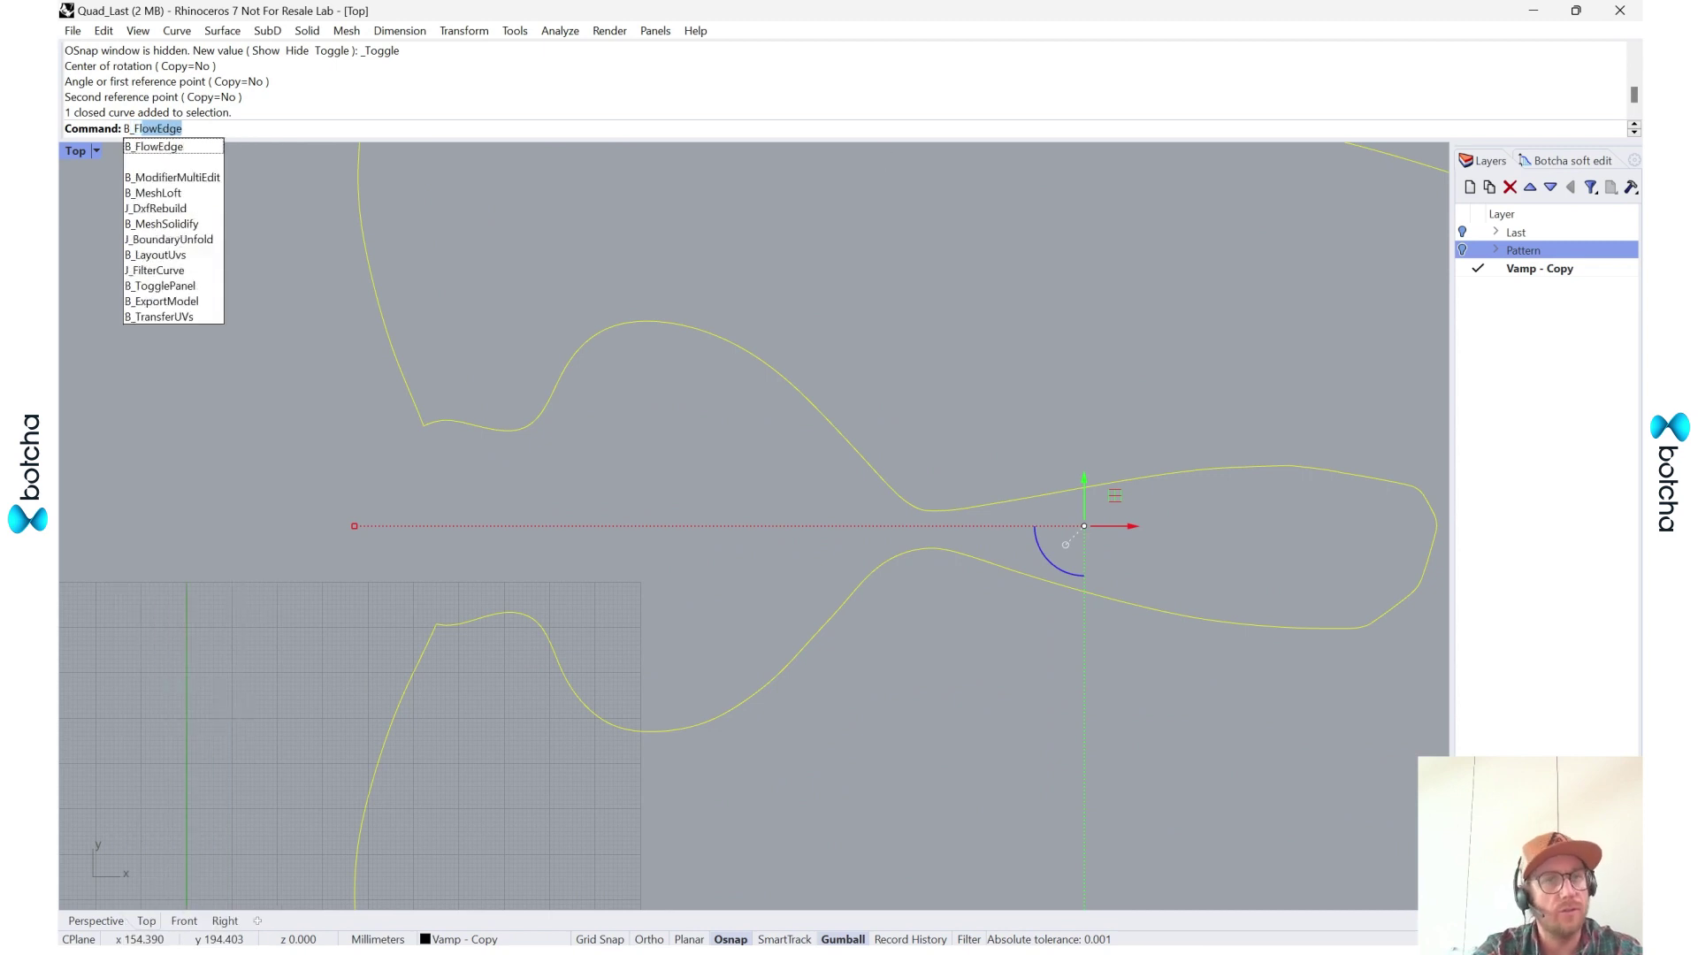
key(Escape)
key(Escape)
scroll(591, 473, down, 5)
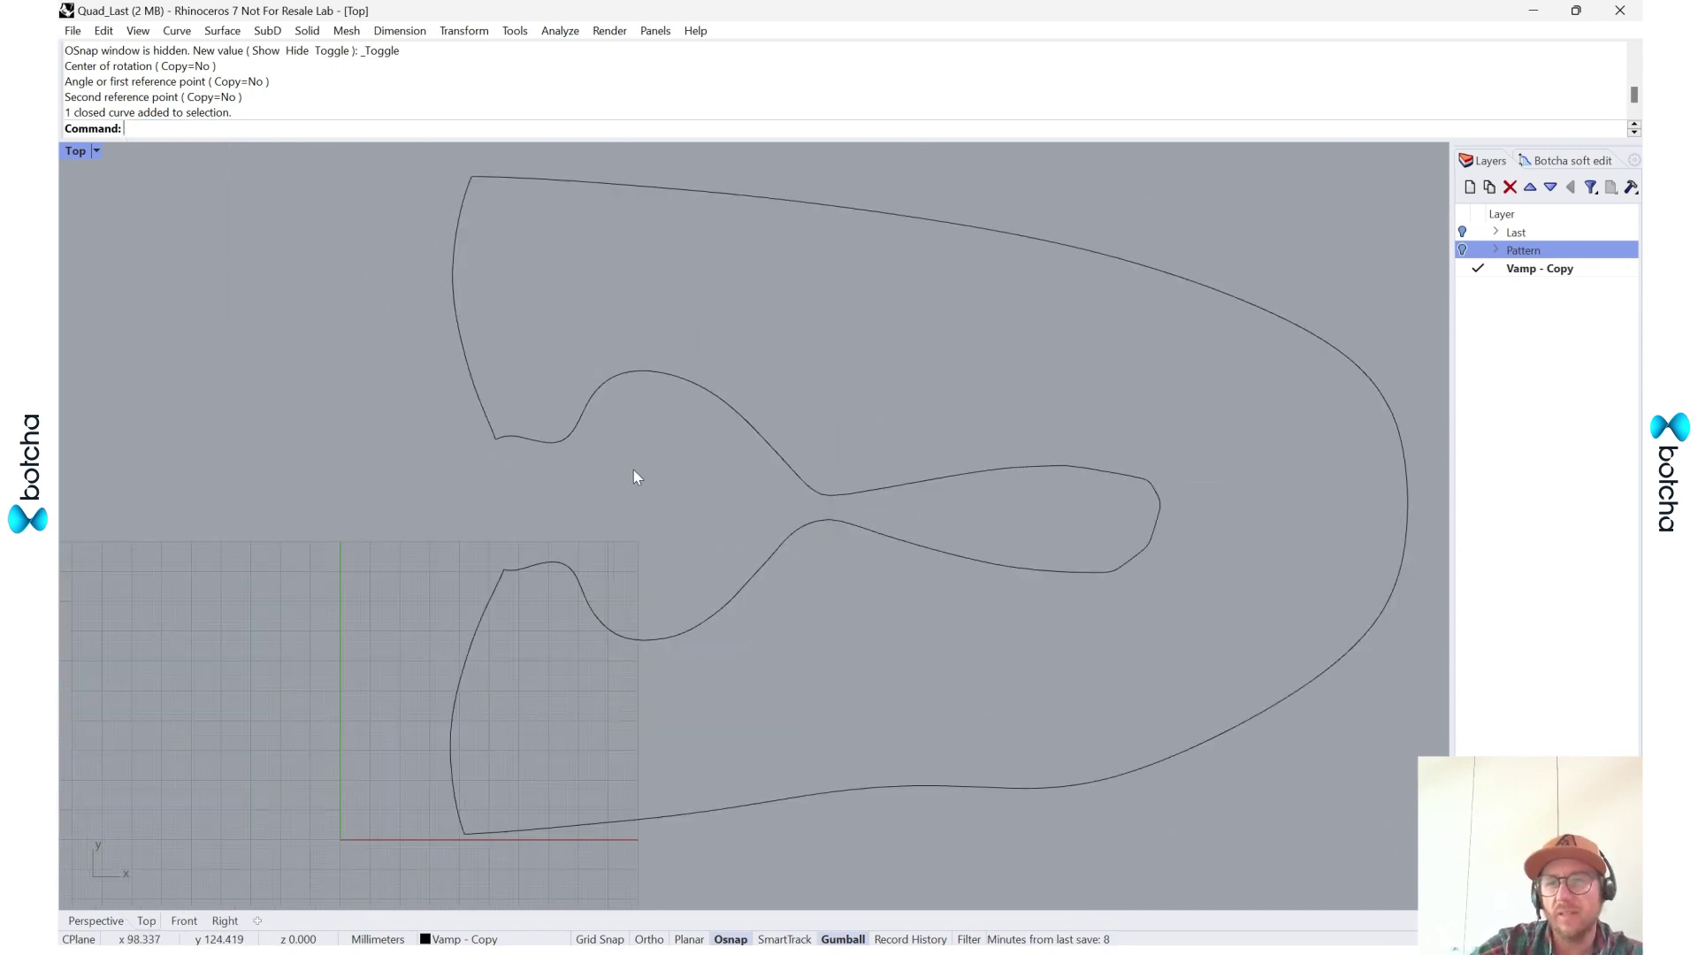
- Split the copied vamp outline at its four heel corner points, using the Point option
click(813, 485)
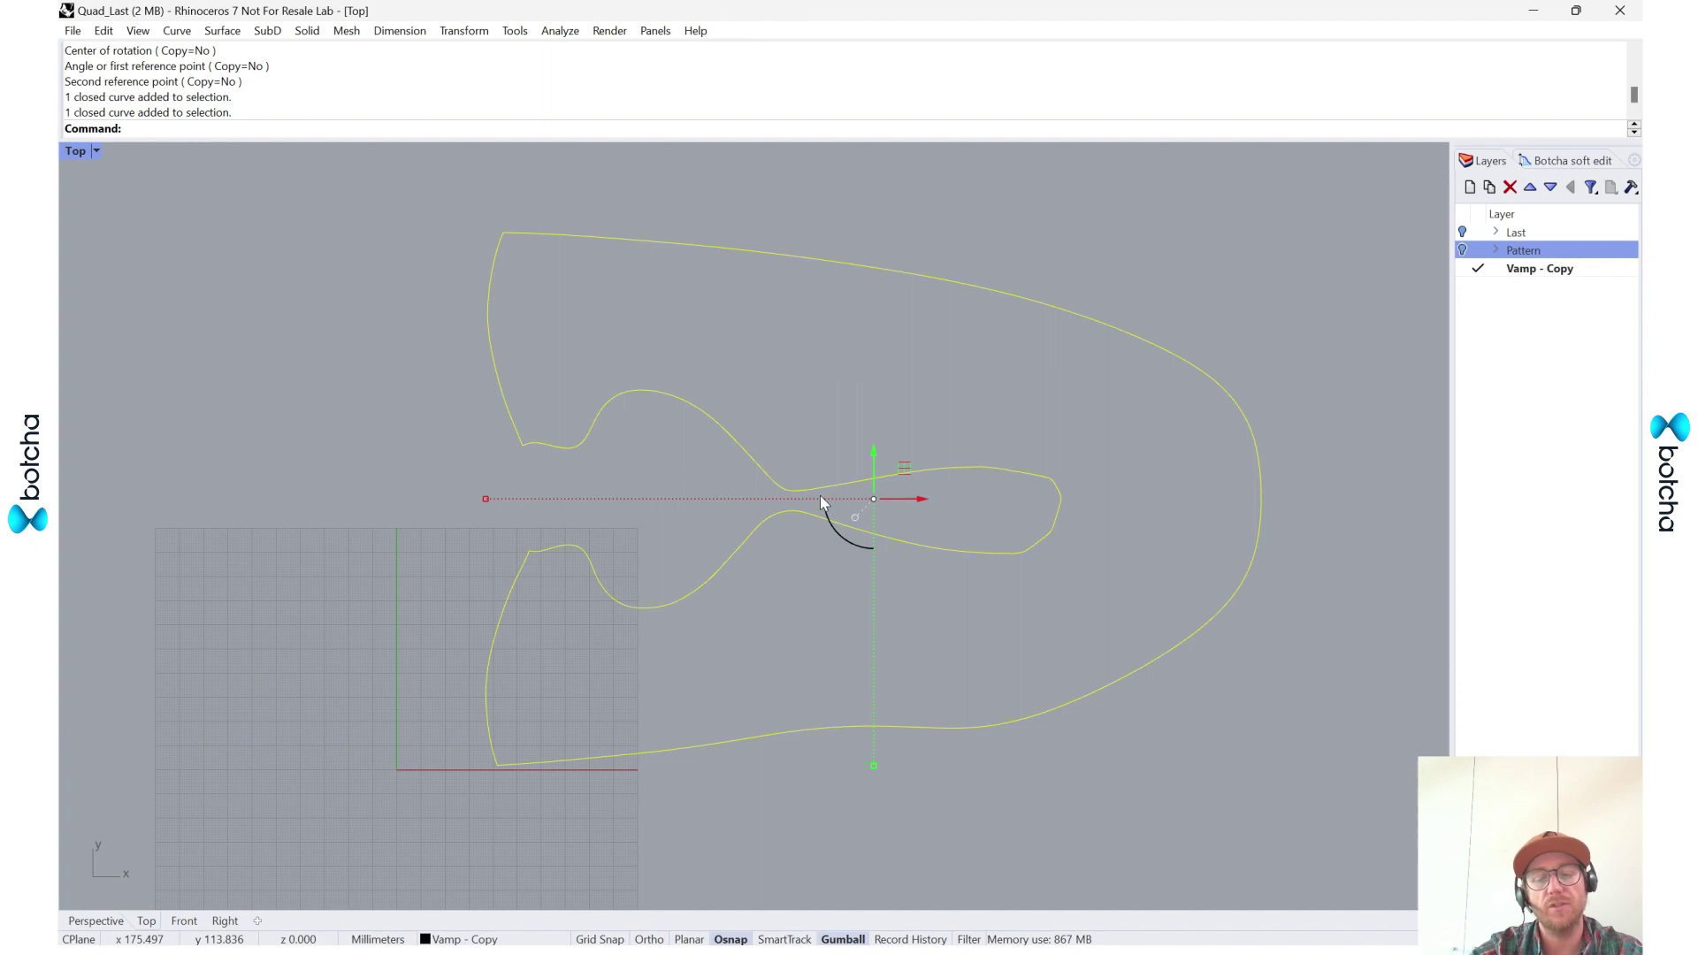
text(Split)
key(Return)
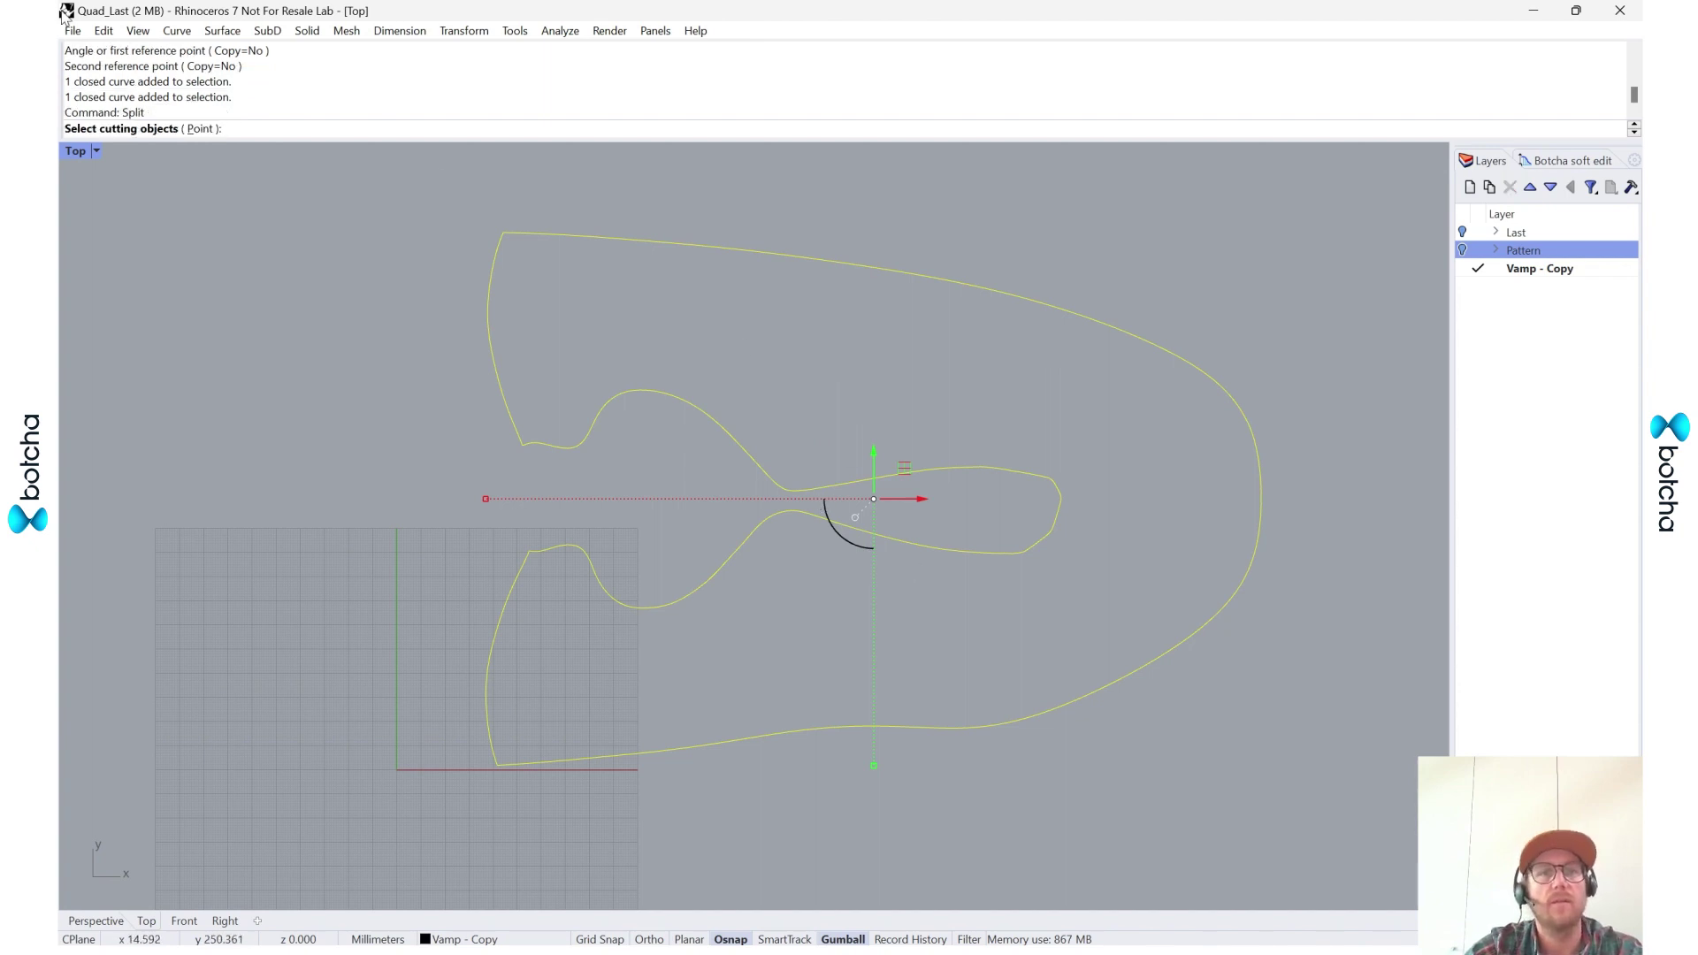
click(196, 129)
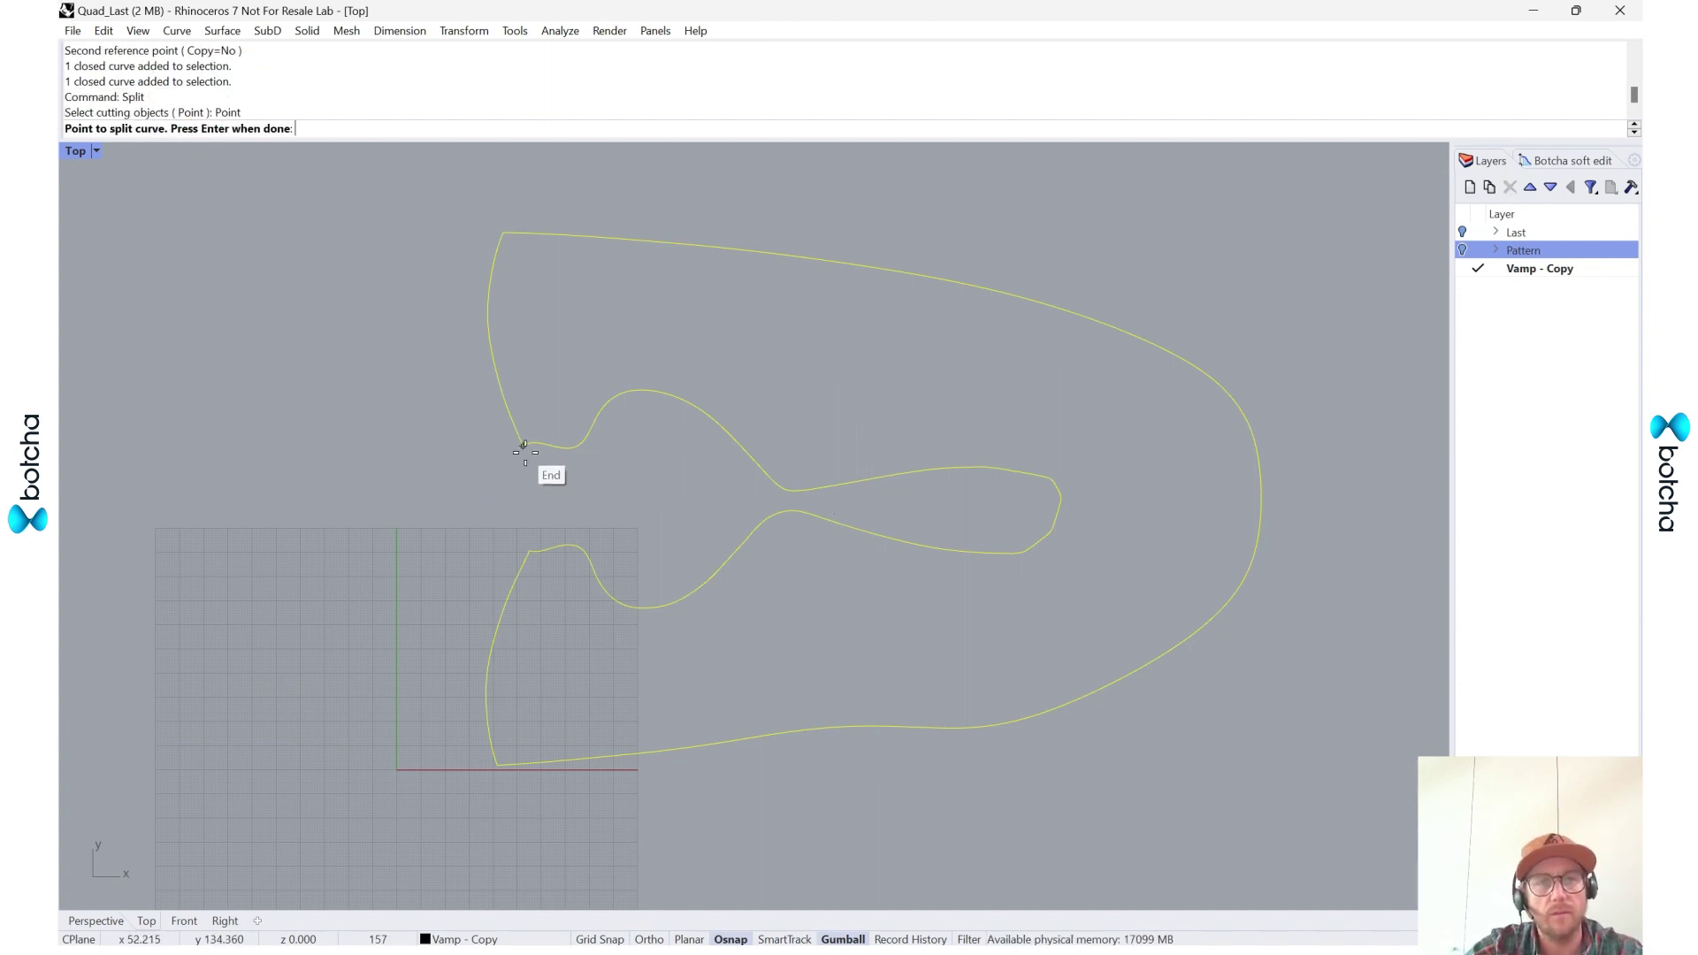
click(537, 498)
click(530, 552)
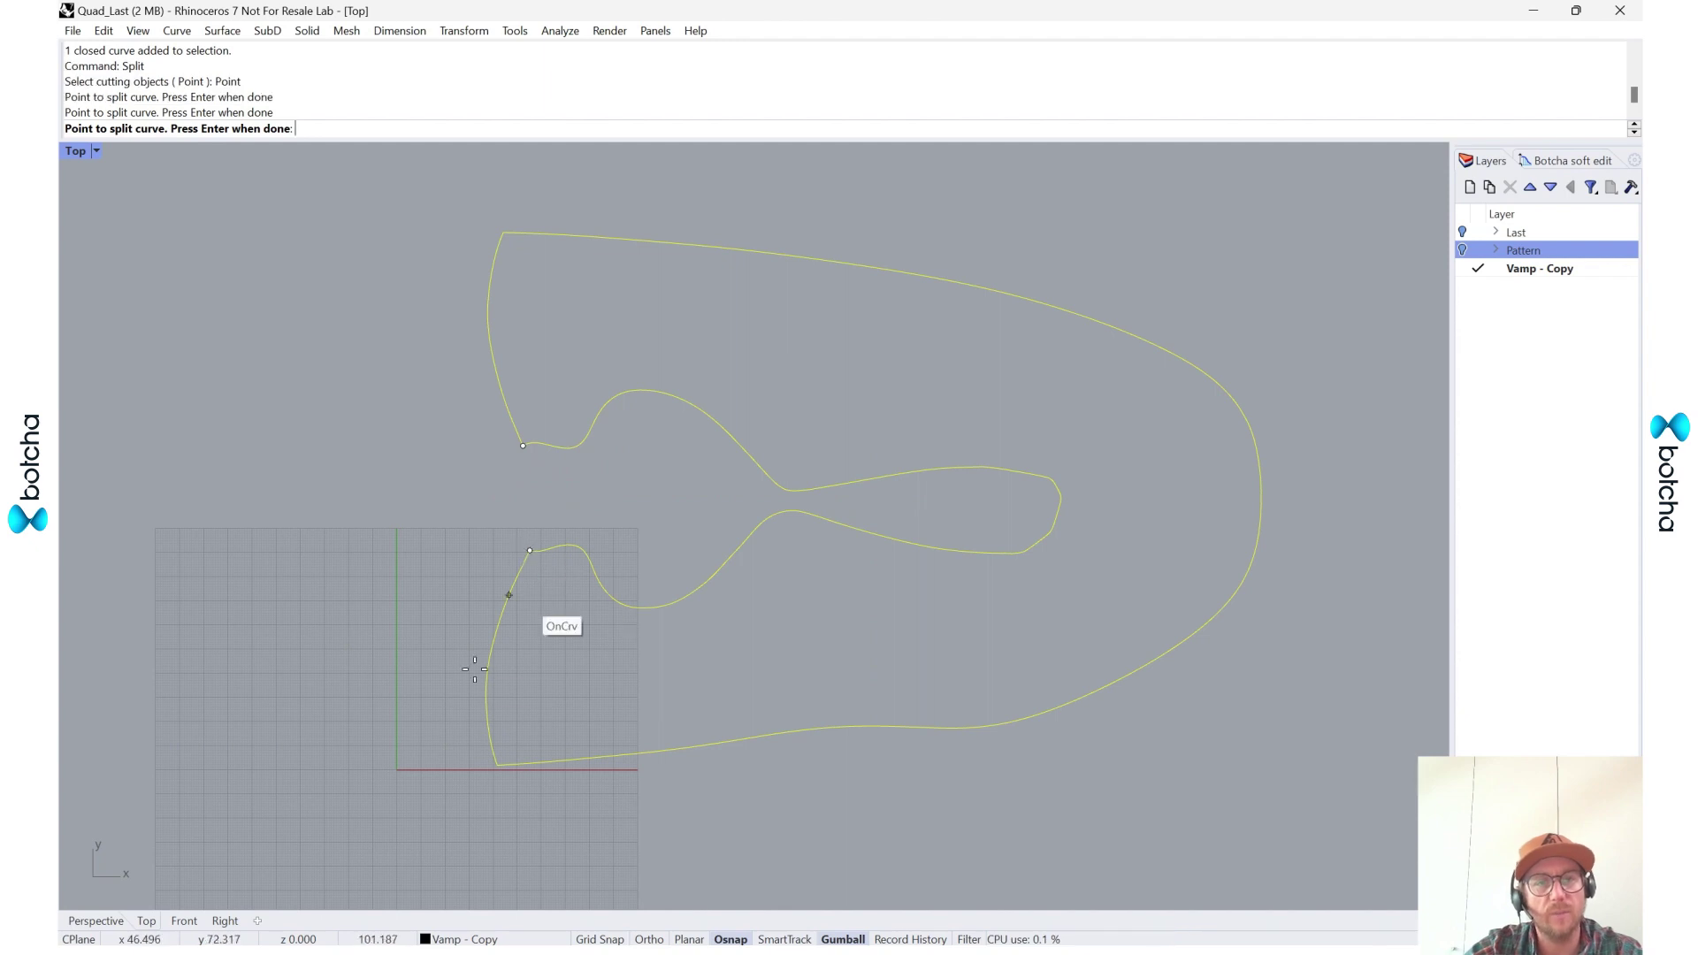
click(485, 786)
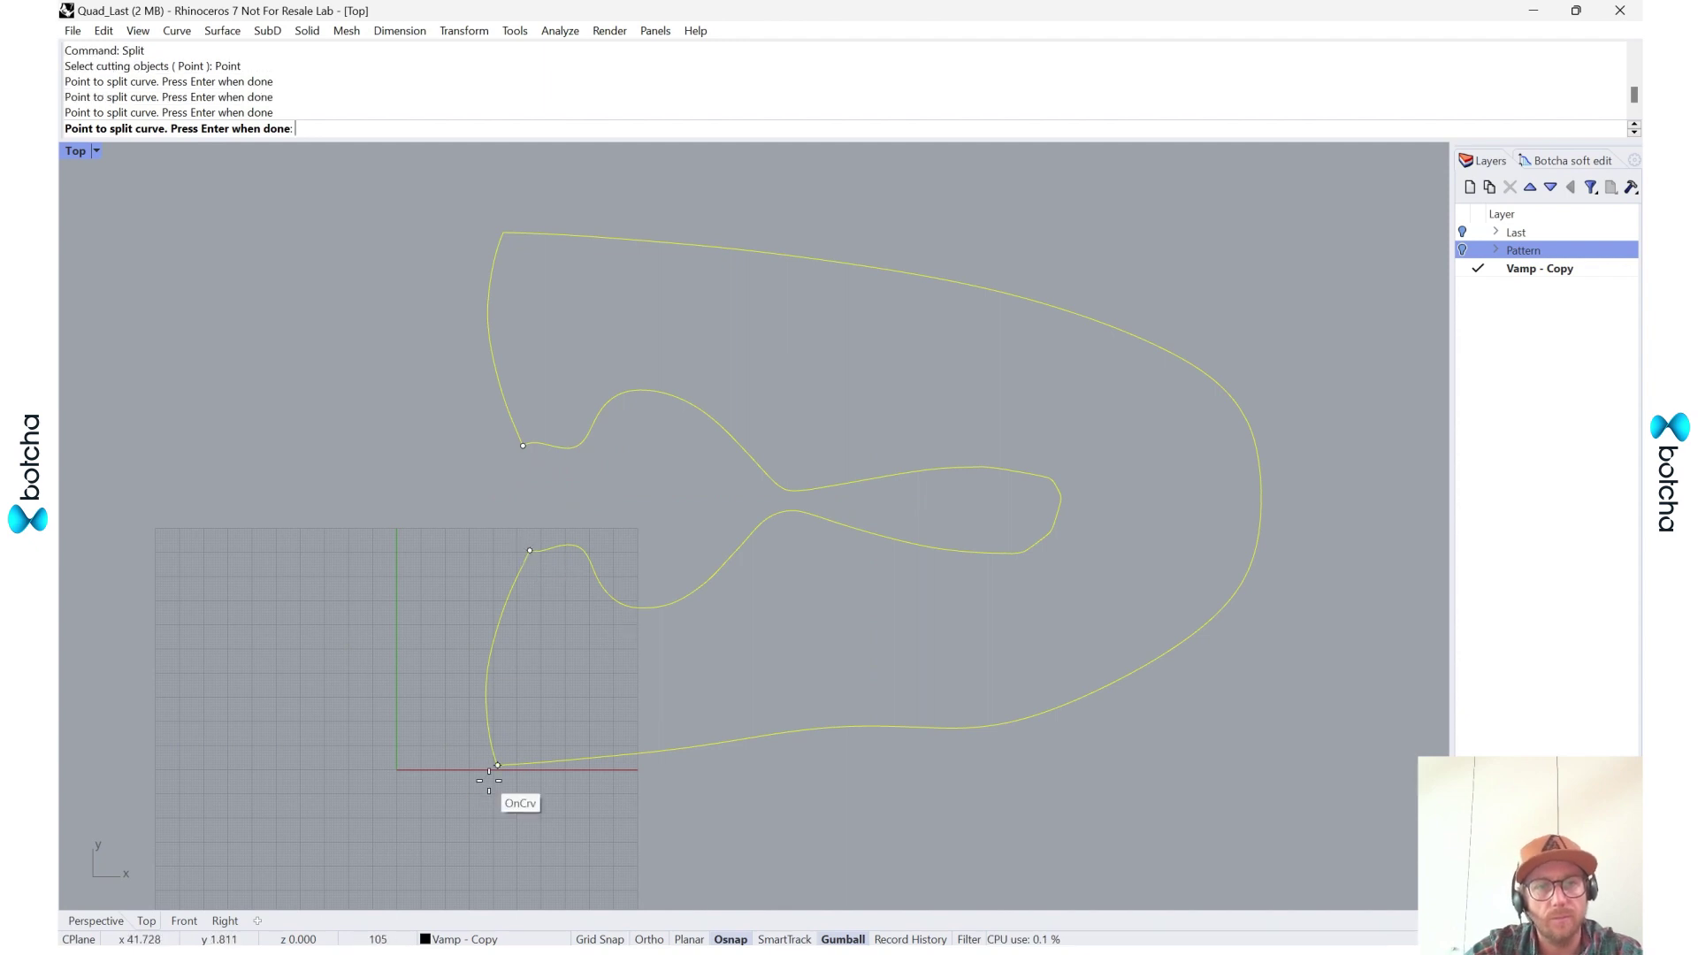
click(500, 232)
key(Return)
key(Escape)
- Delete the inner topline segment of the copied vamp, keeping the outer edge and the two heel curves
click(654, 240)
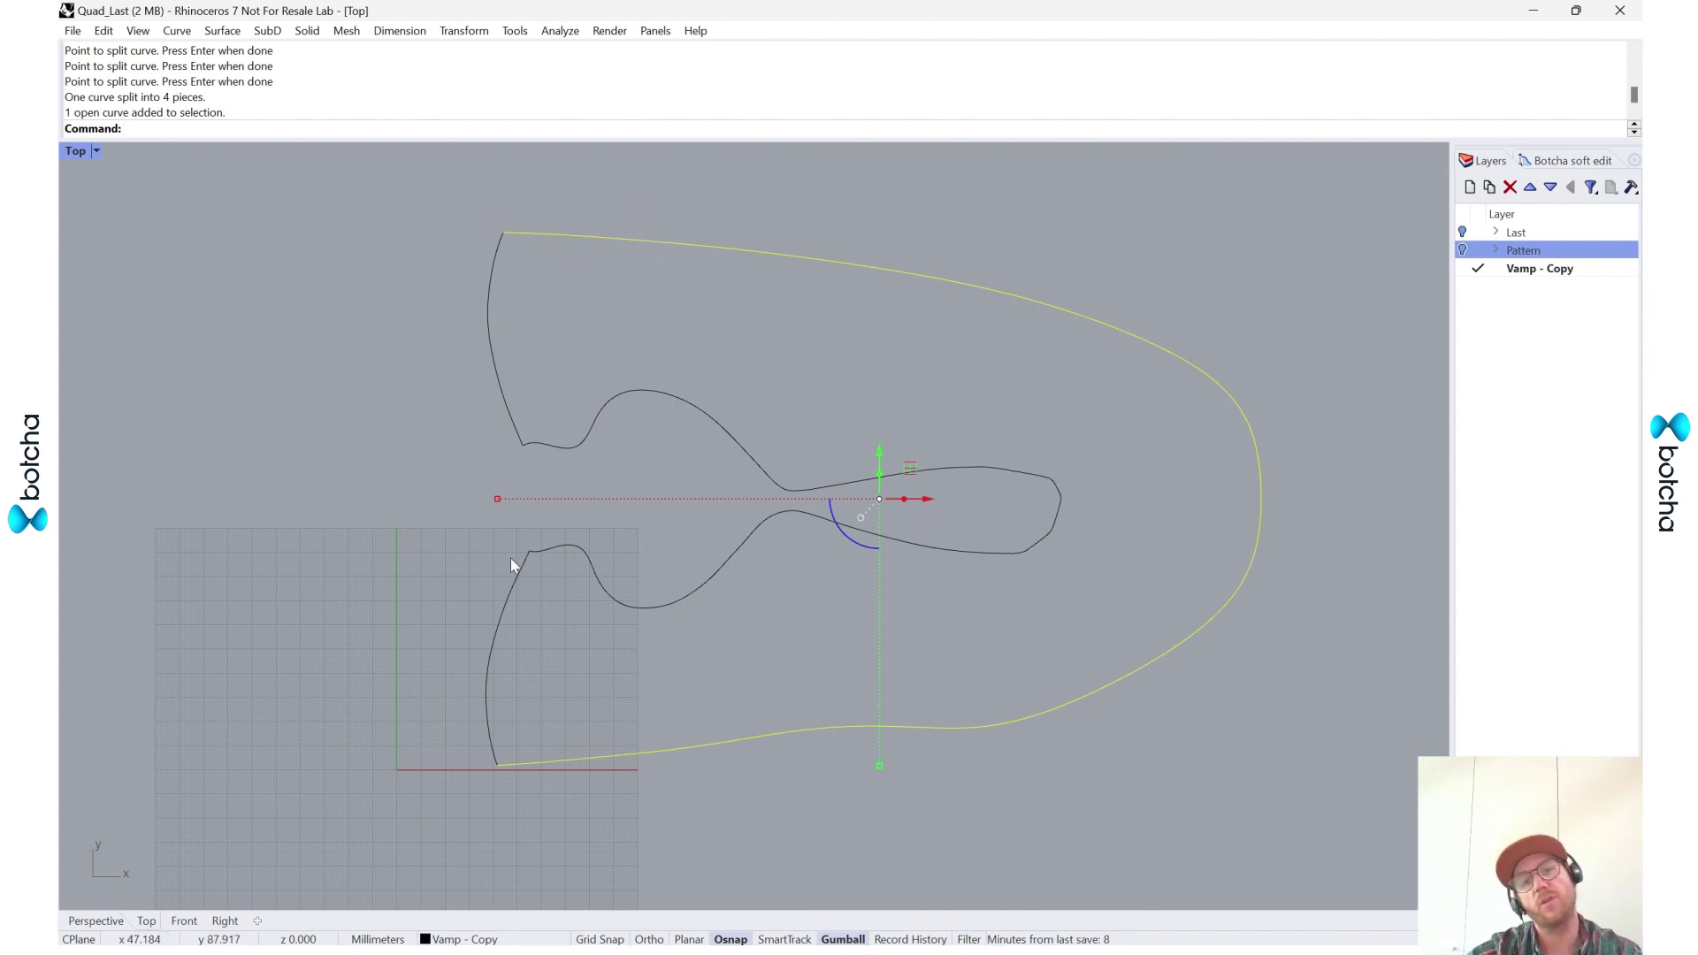
click(658, 609)
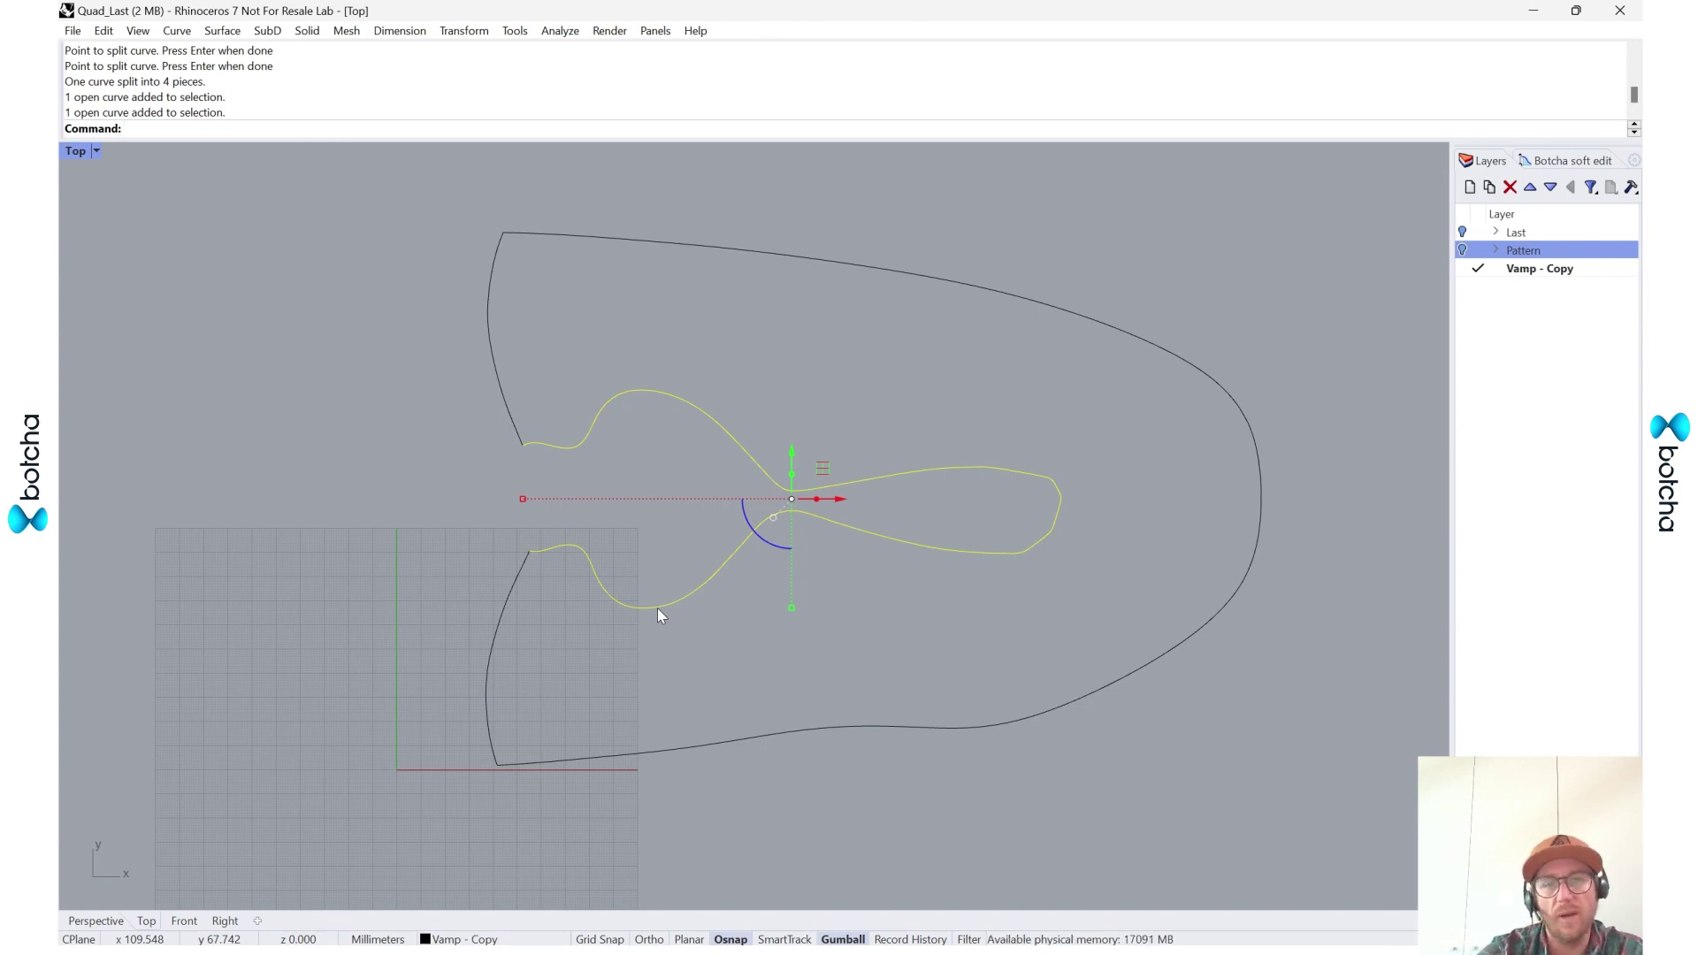
key(Delete)
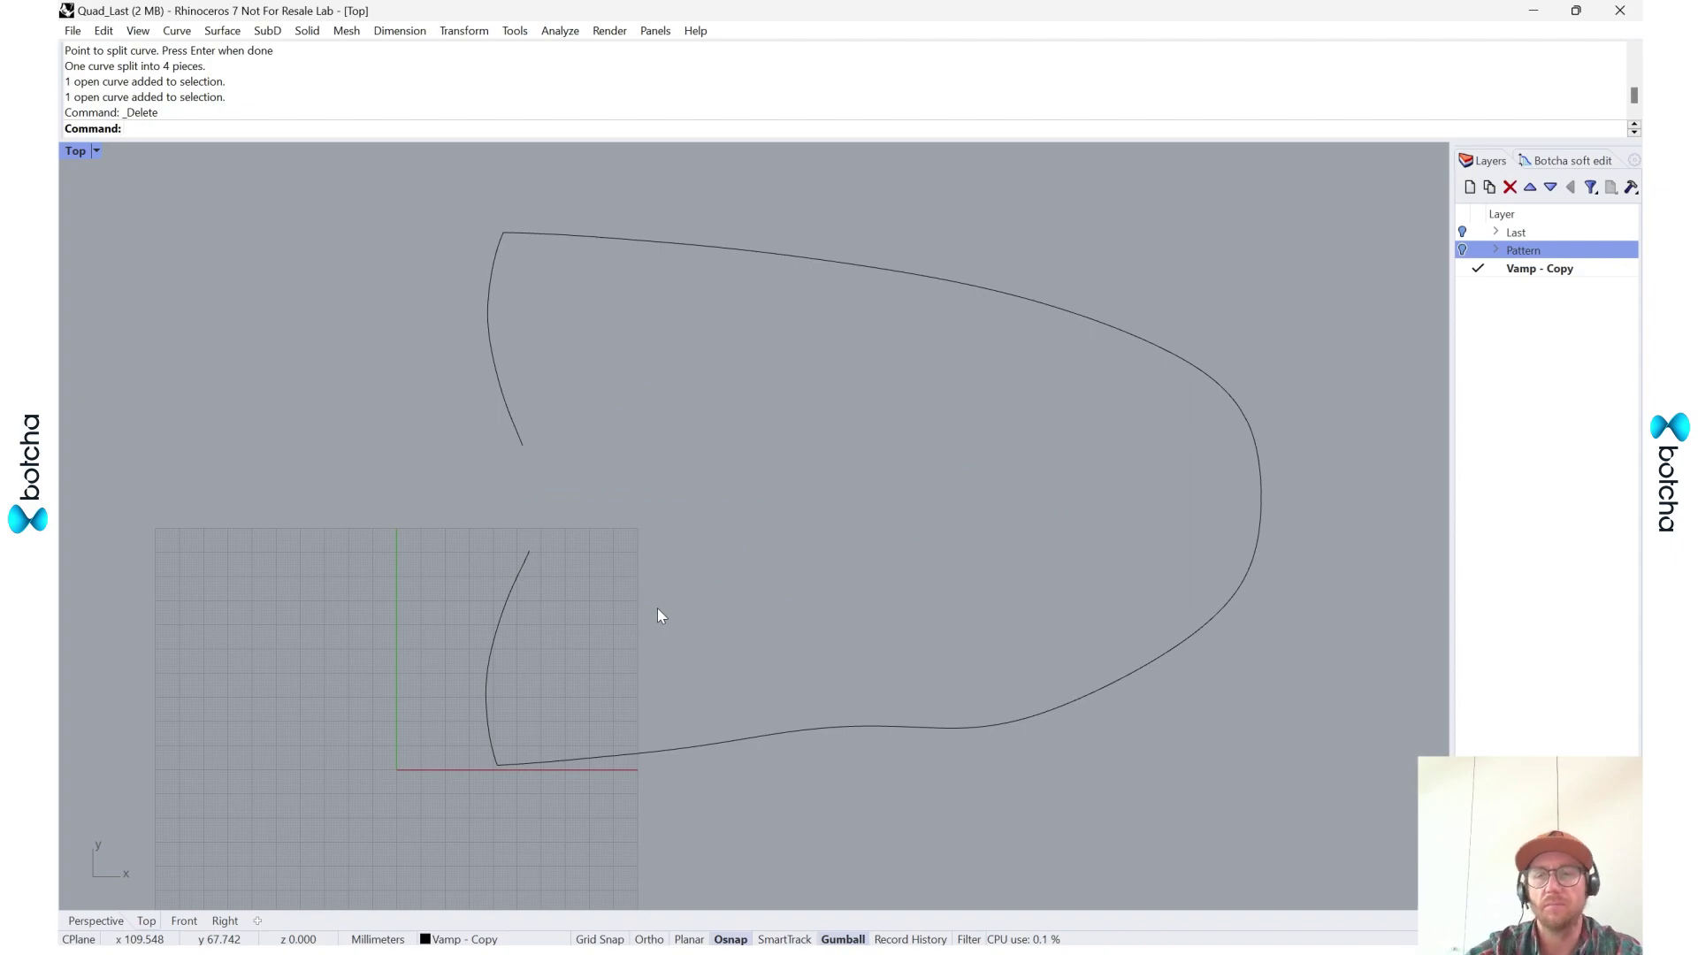
- Show the Last layer and move the three remaining vamp curves up along Y to line up with the flattened last mesh
click(1462, 232)
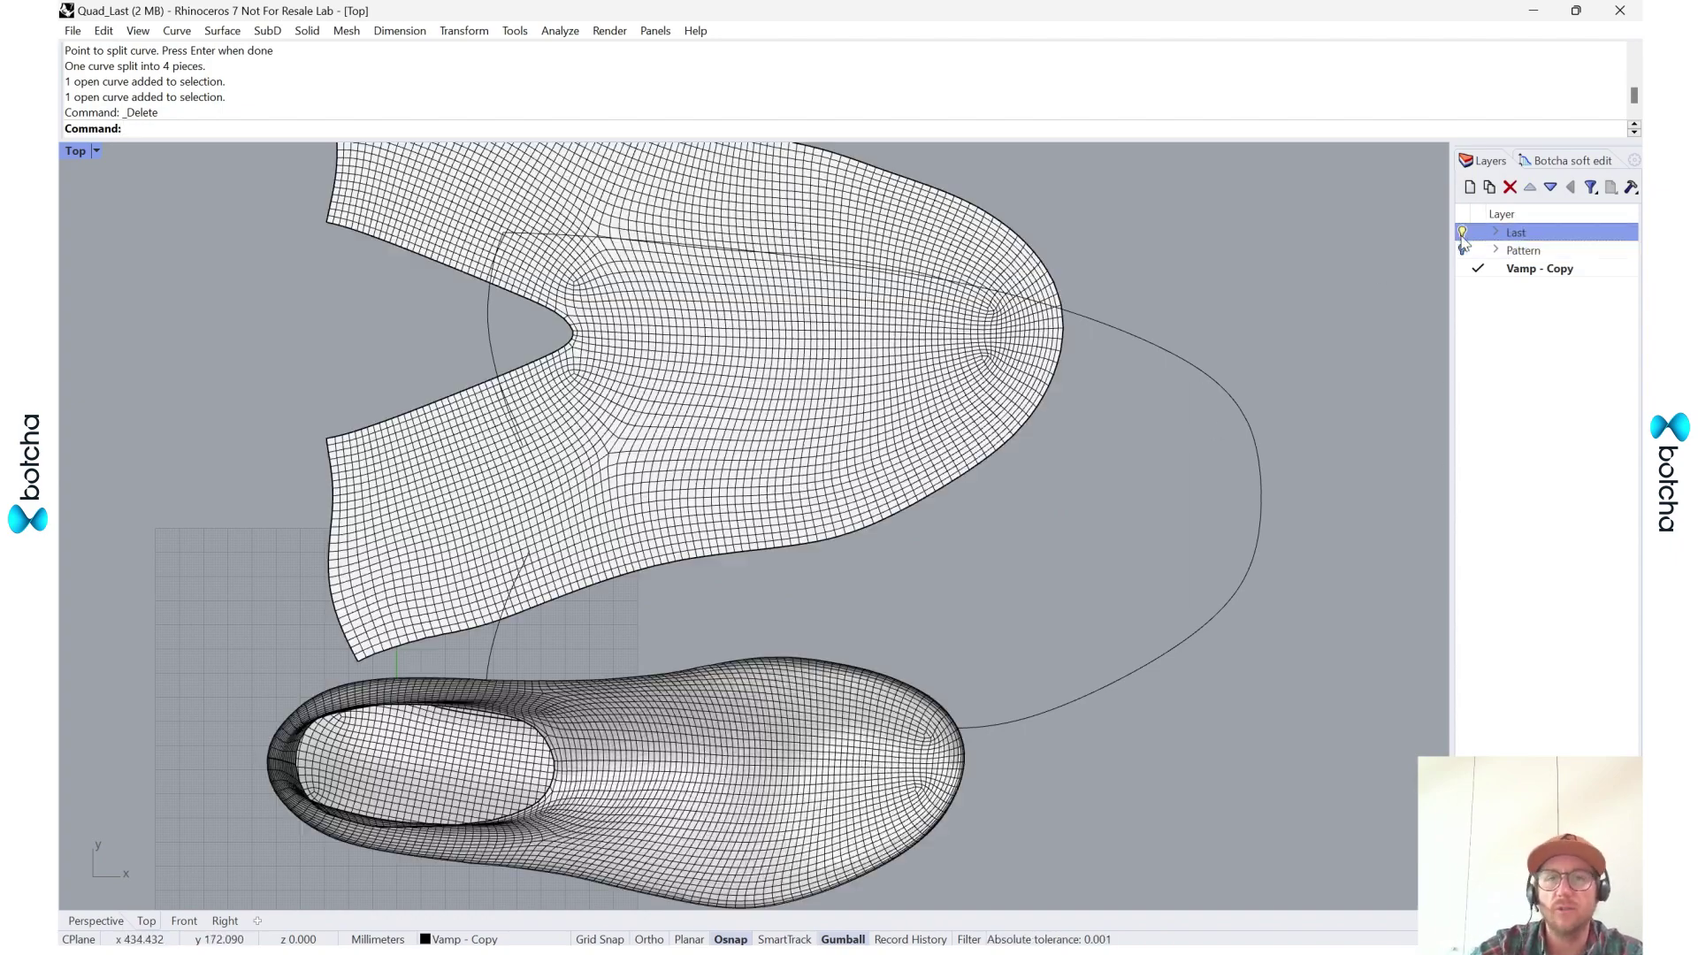
scroll(795, 553, down, 3)
right_drag(830, 601, 764, 452)
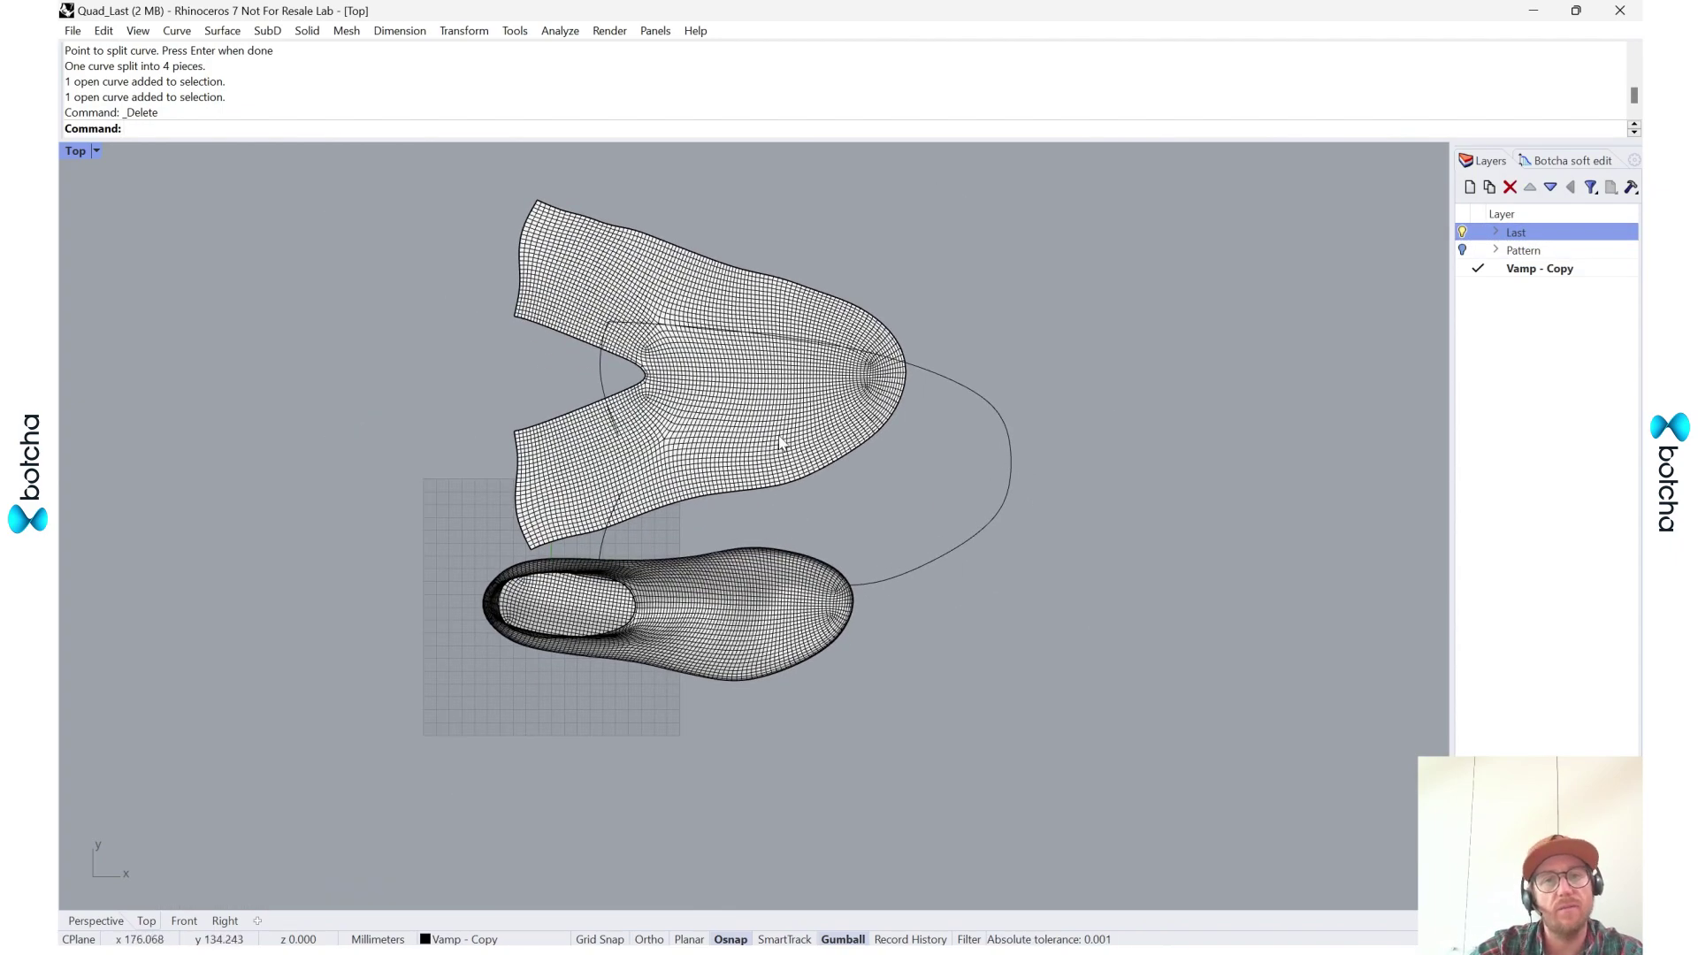
click(978, 539)
scroll(601, 521, up, 3)
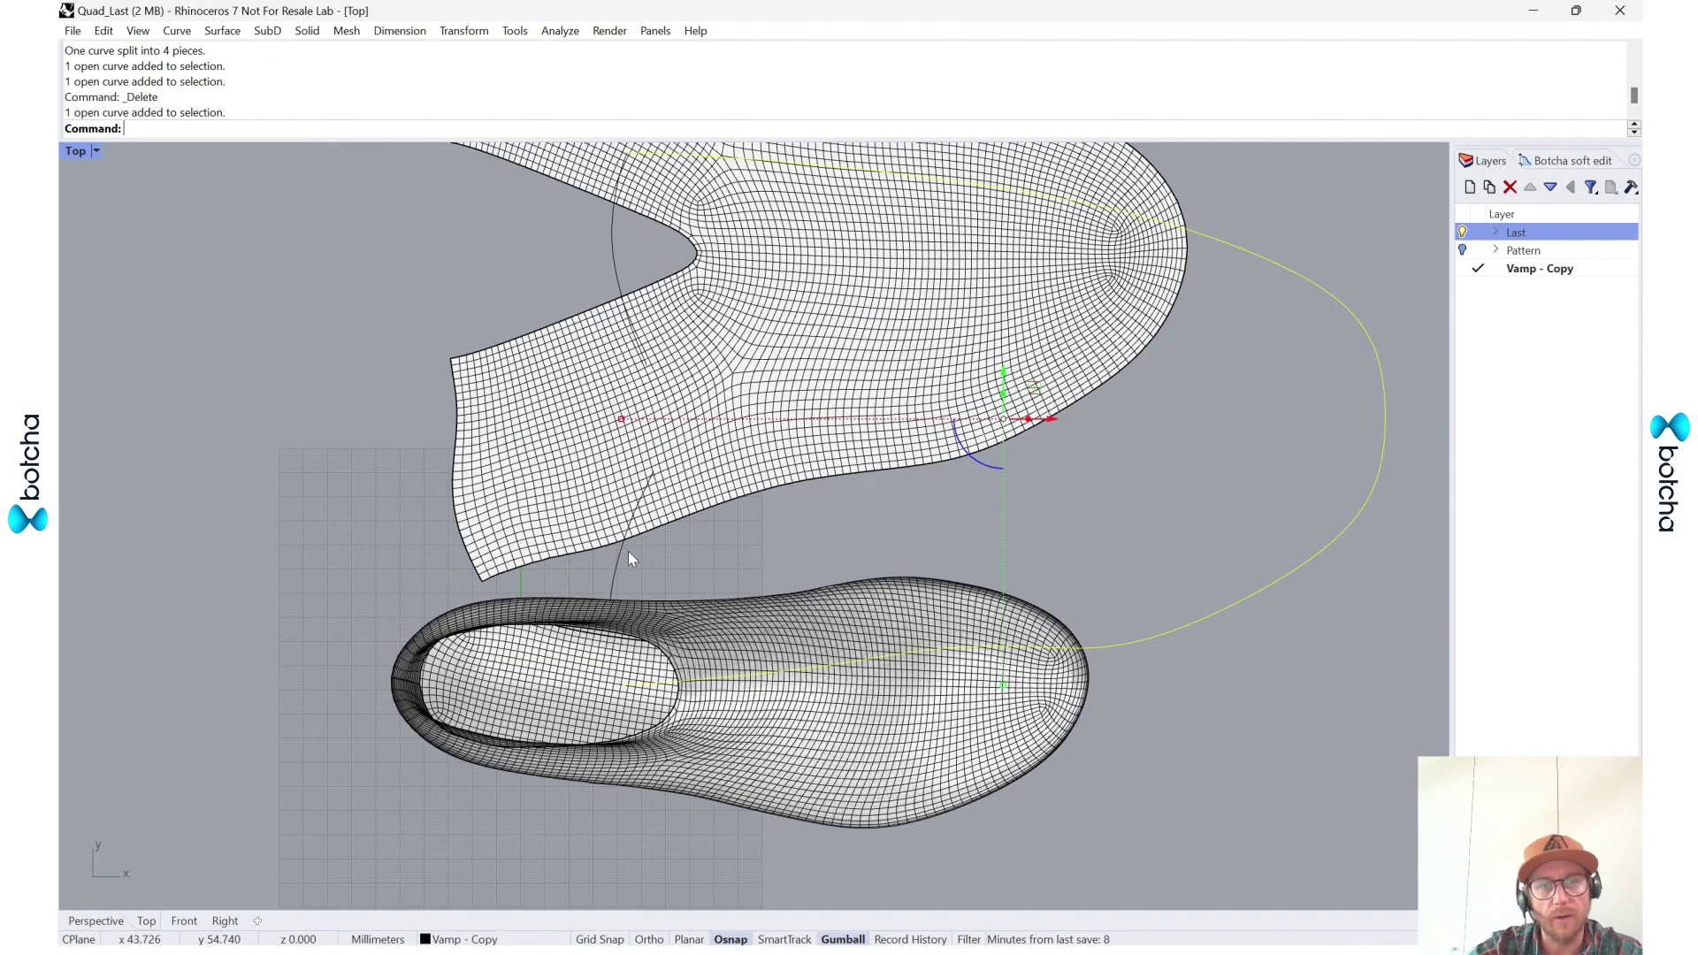
shift+click(617, 251)
shift+click(616, 571)
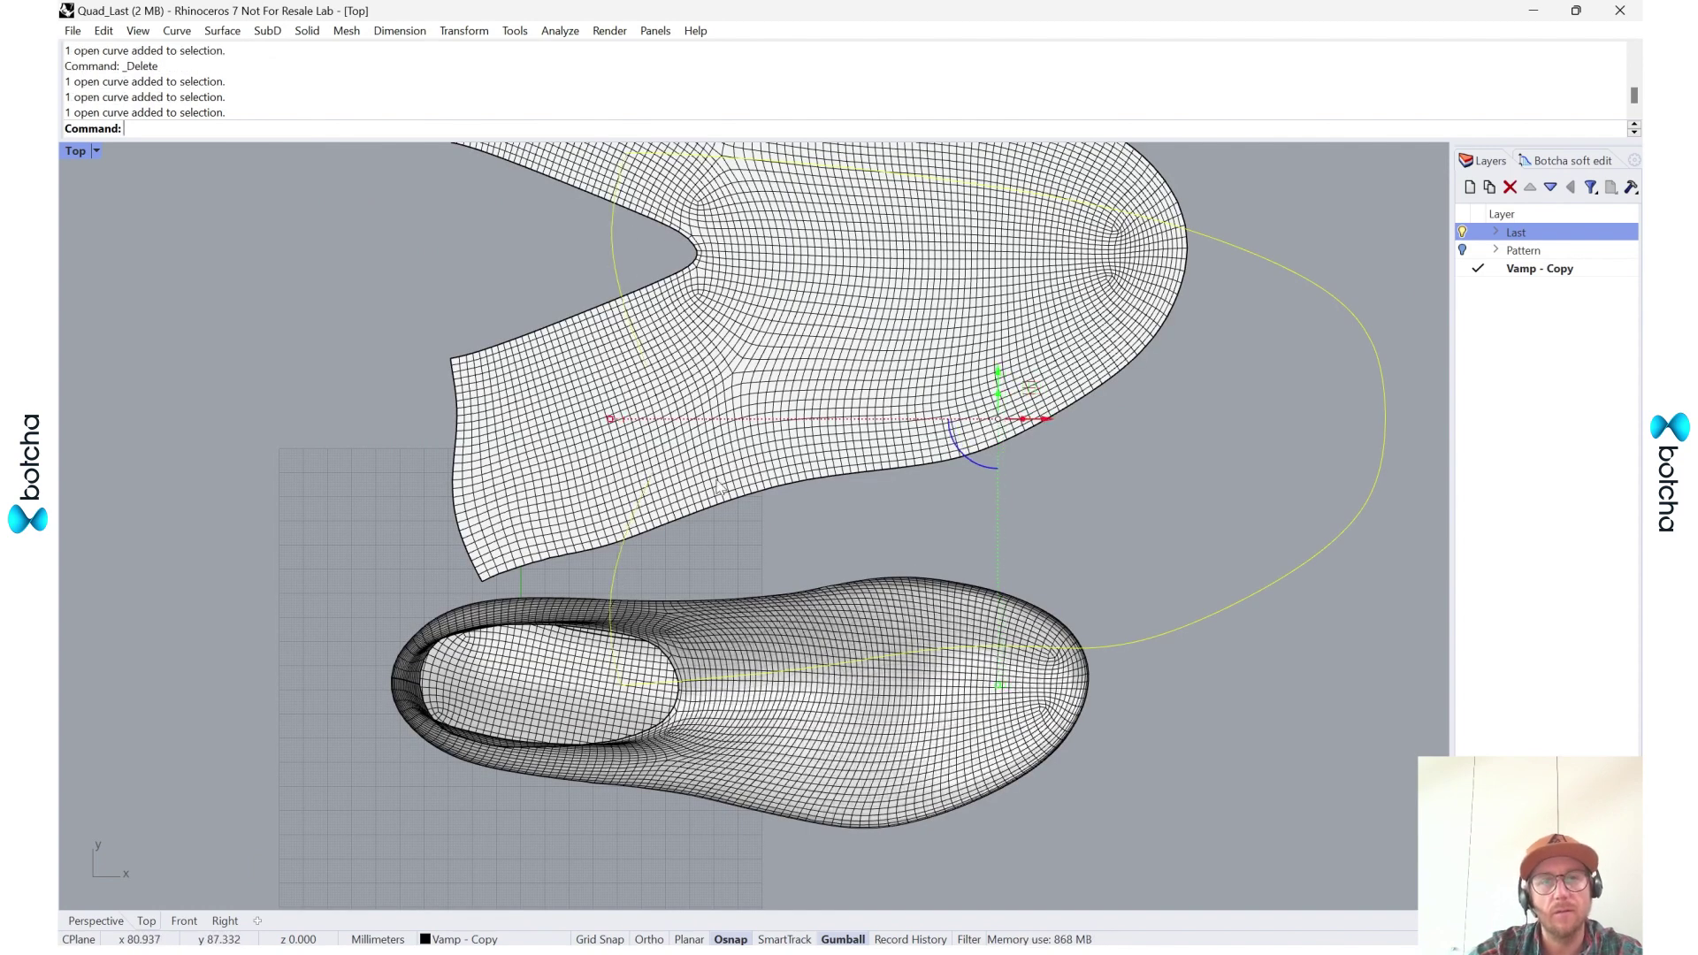
scroll(718, 491, down, 5)
drag(883, 408, 918, 366)
- Move the flattened last mesh along X until its toe sits just inside the vamp outline, and clear the selection
click(1033, 222)
click(894, 348)
click(1140, 501)
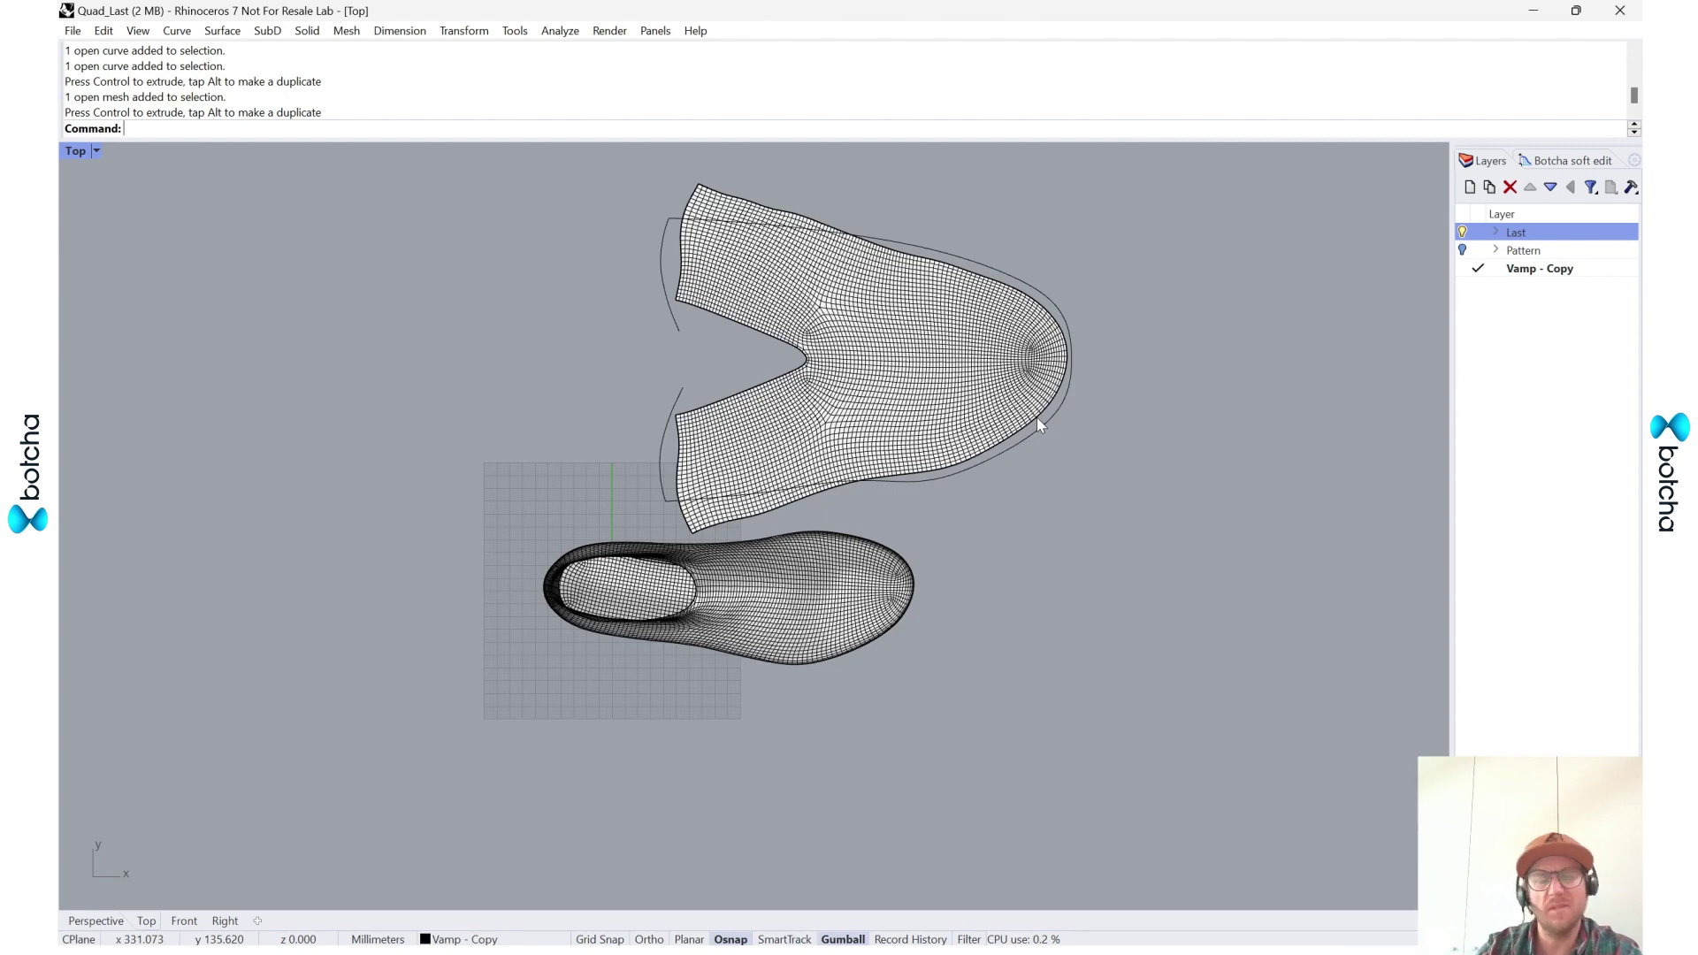
- Hide the 3D shoe last mesh, leaving only the flattened mesh and the vamp curves in view
right_drag(605, 295, 584, 321)
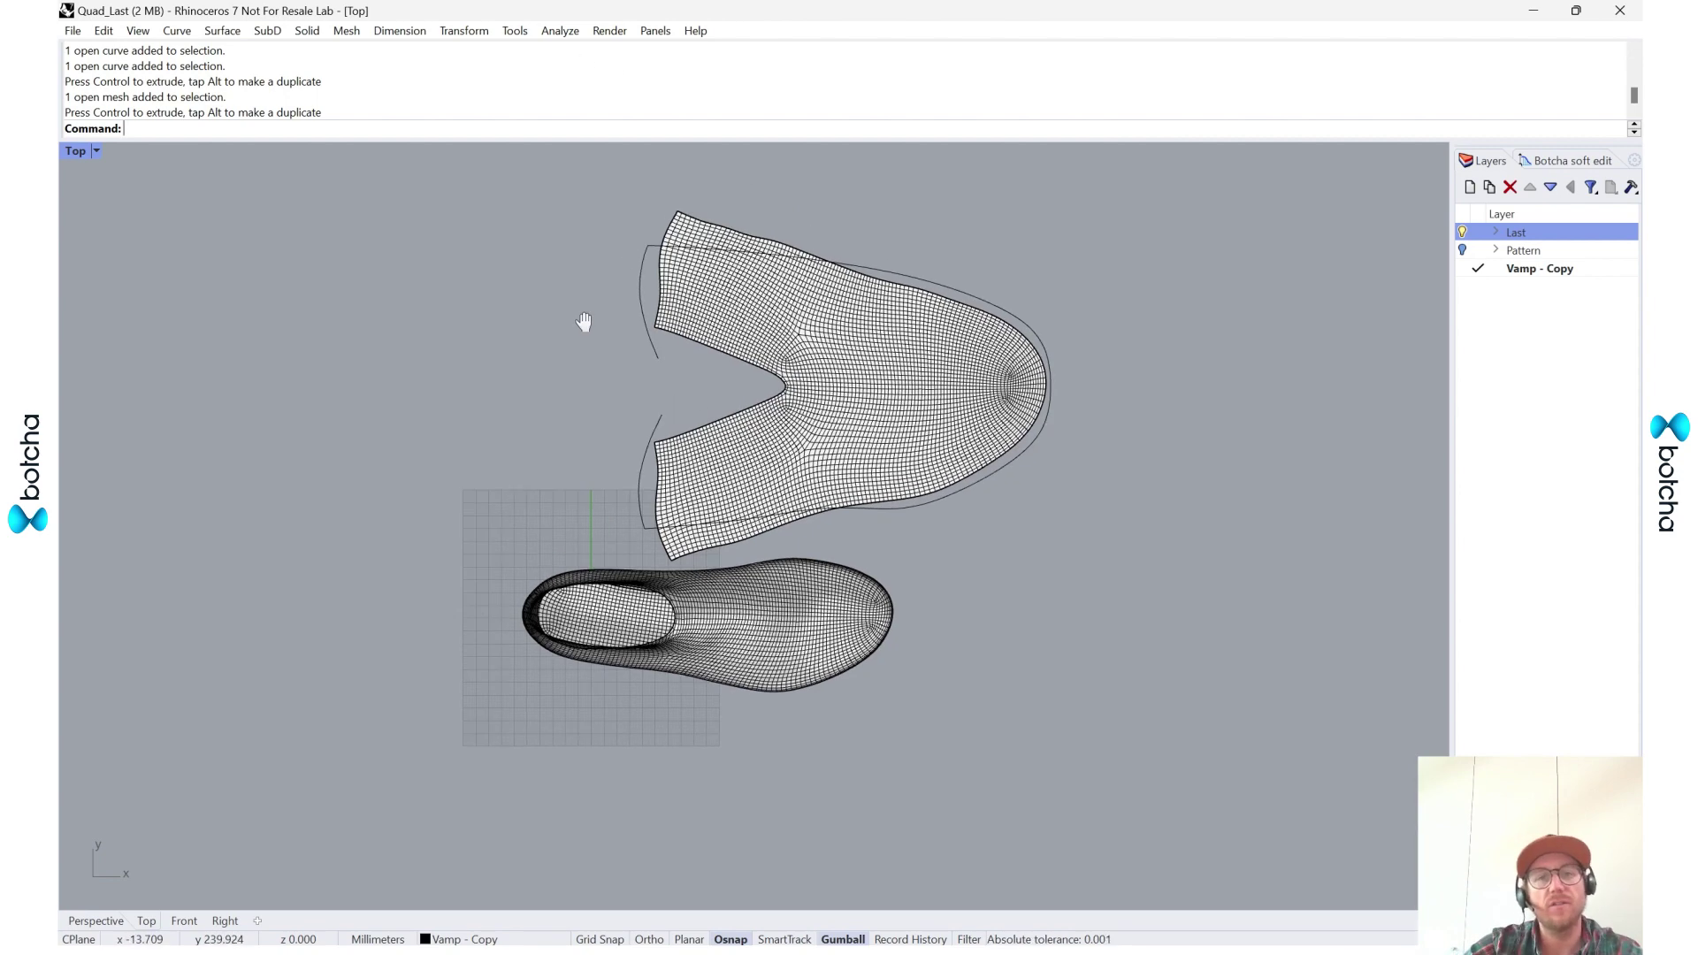
scroll(748, 371, up, 5)
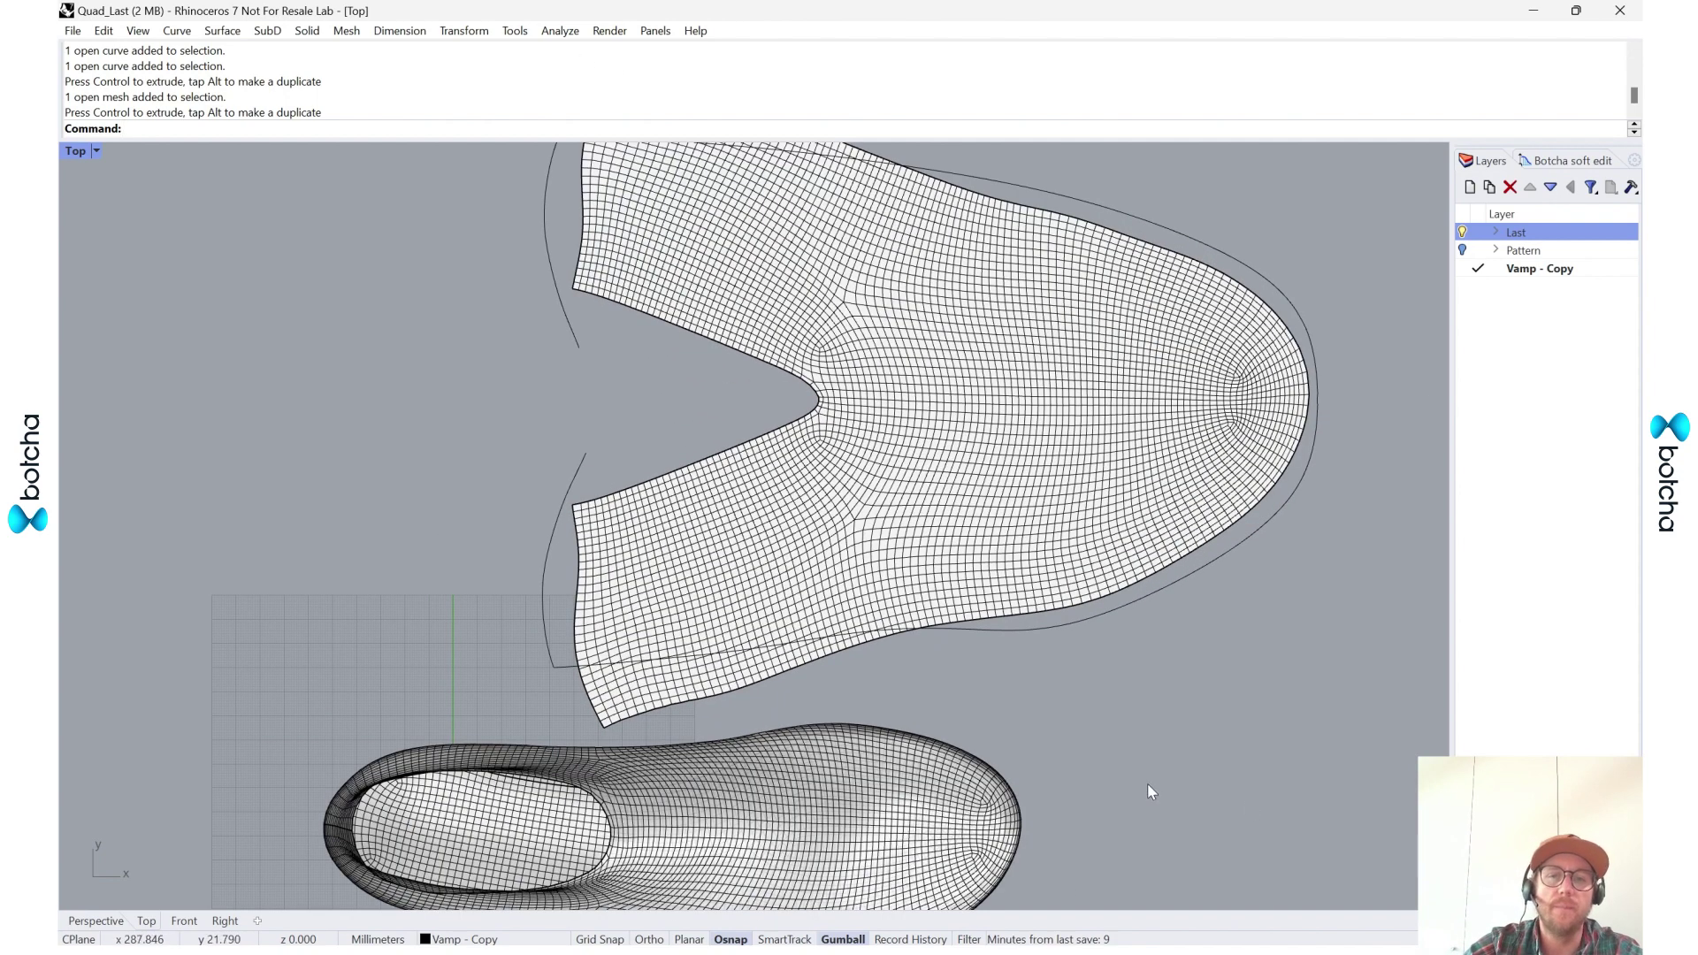
click(819, 840)
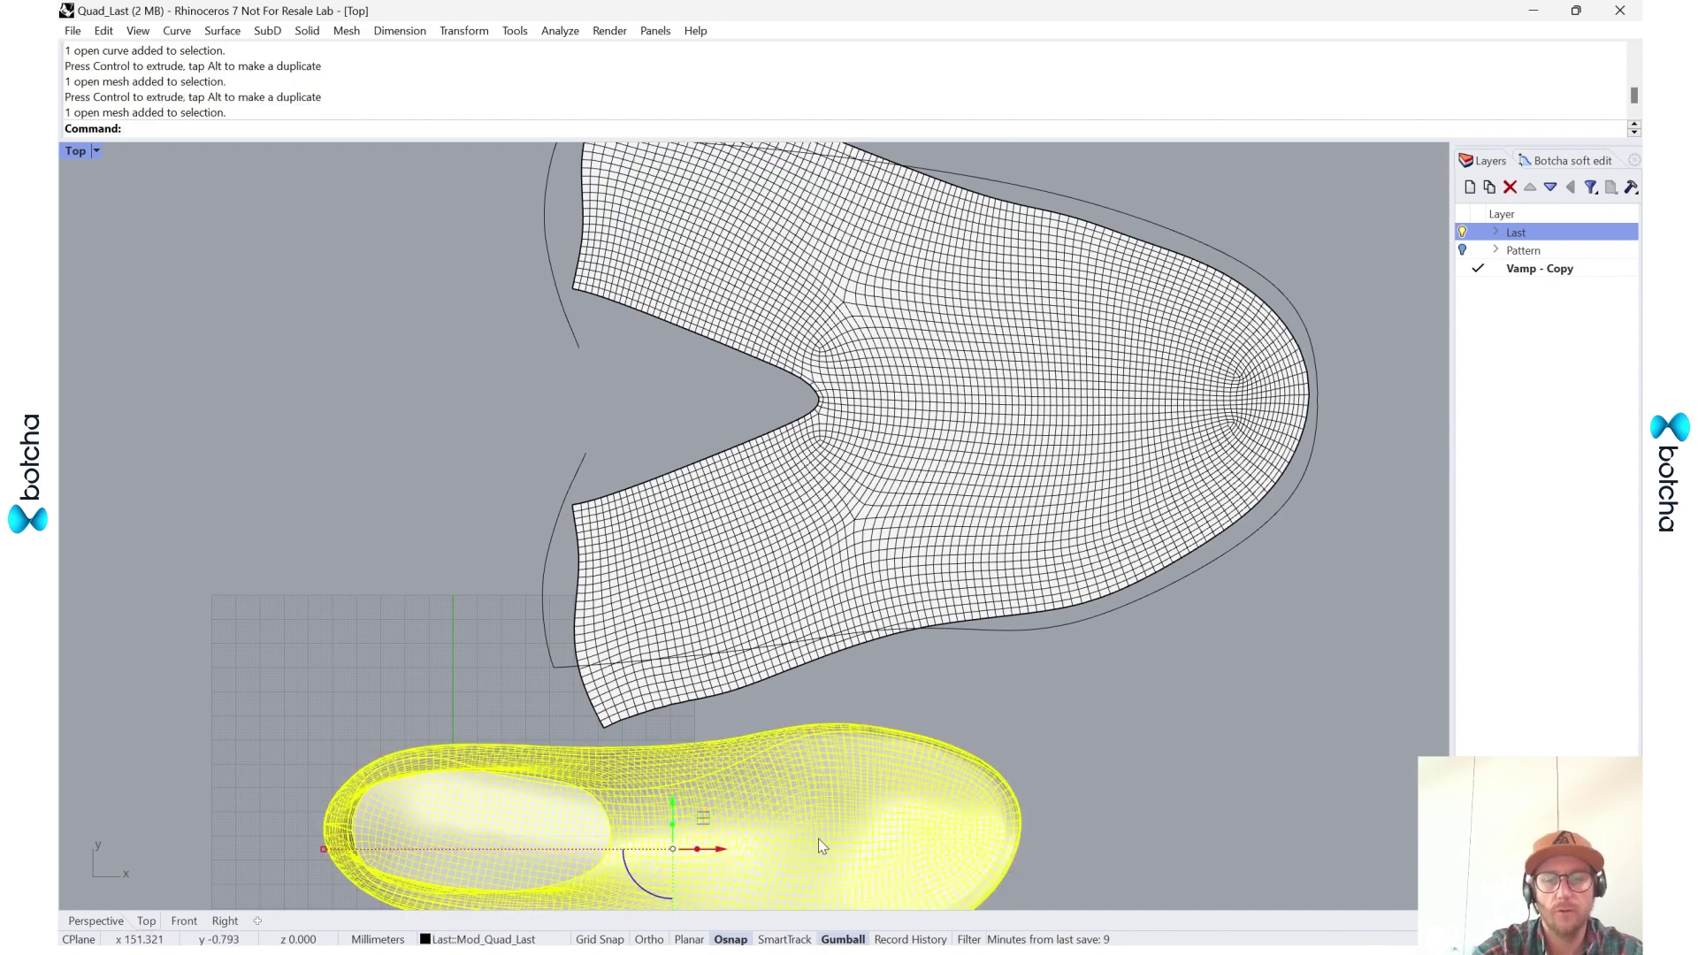
text(Hide)
key(Return)
right_drag(977, 750, 903, 832)
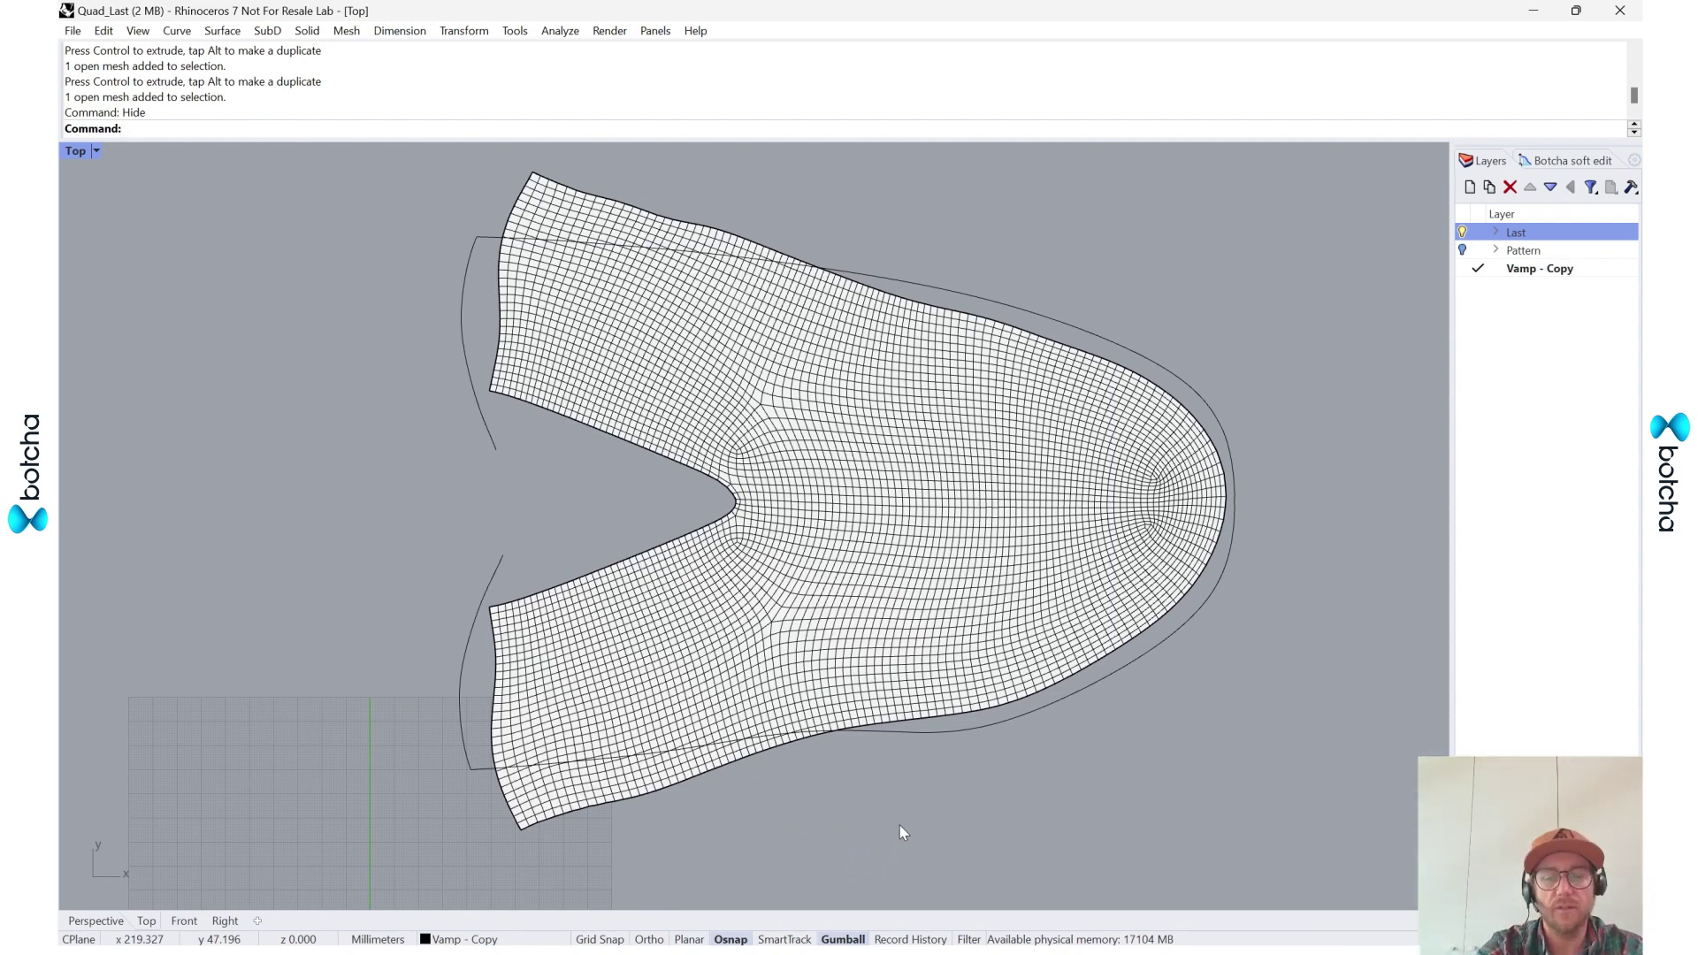
- Start B_FlowEdge on the long outer edge of the flattened last mesh and set DeleteInput to Yes
text(B_FlowEdge)
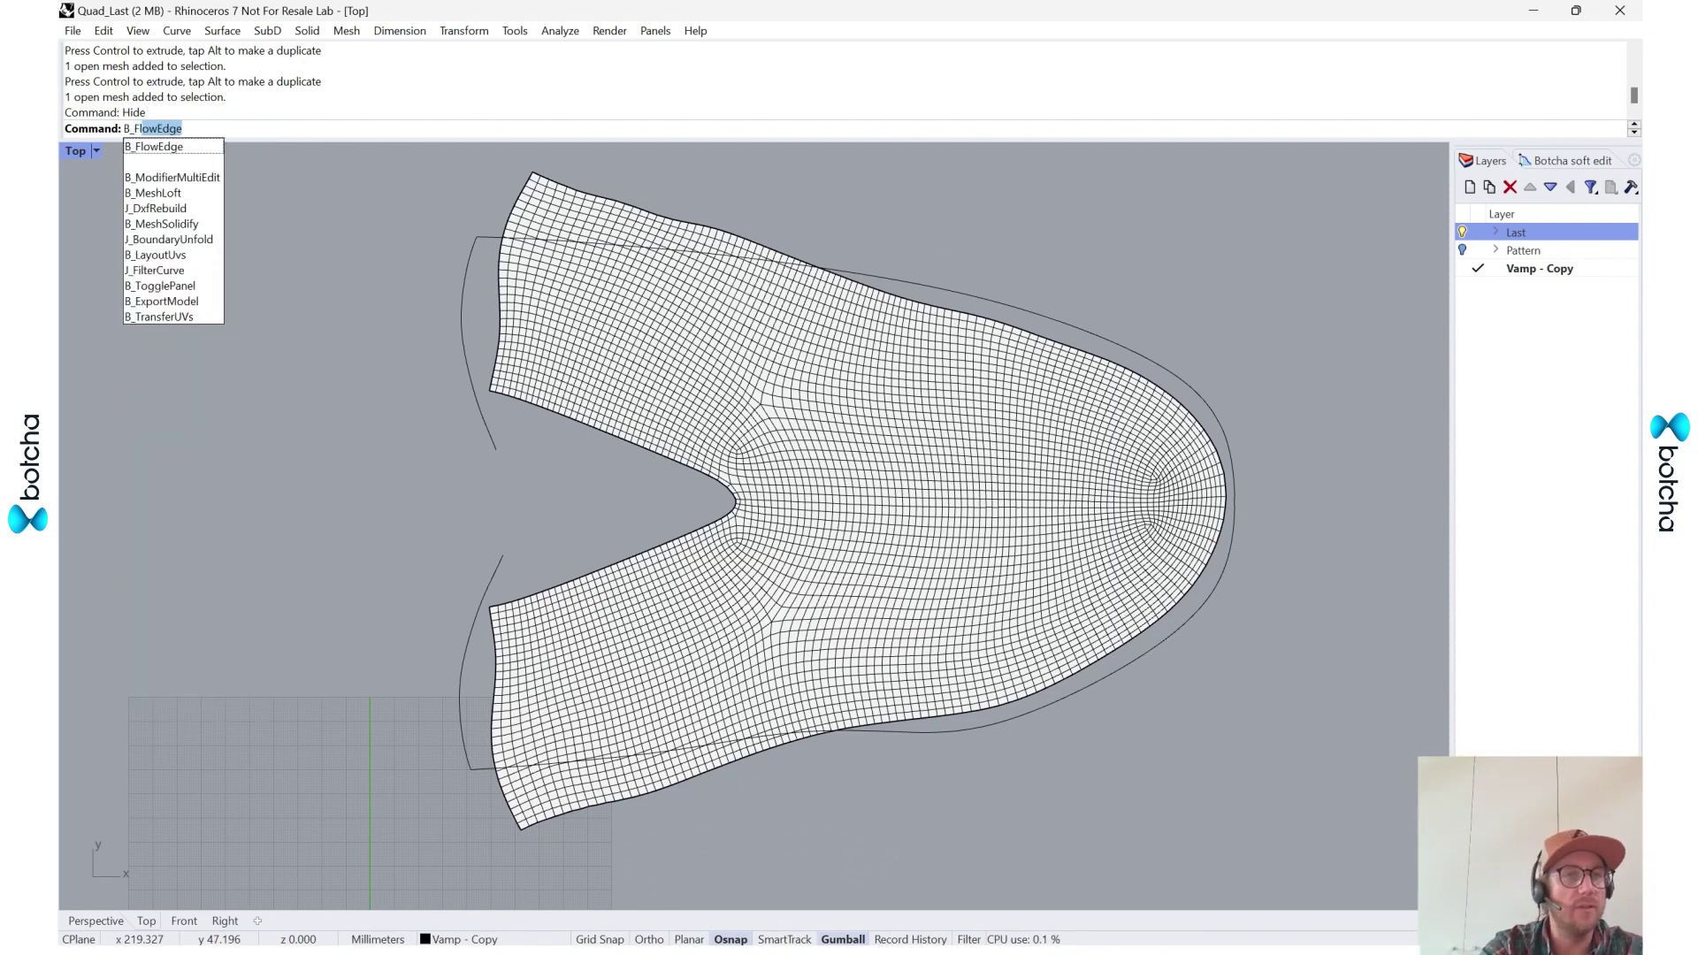
key(Return)
scroll(524, 840, up, 10)
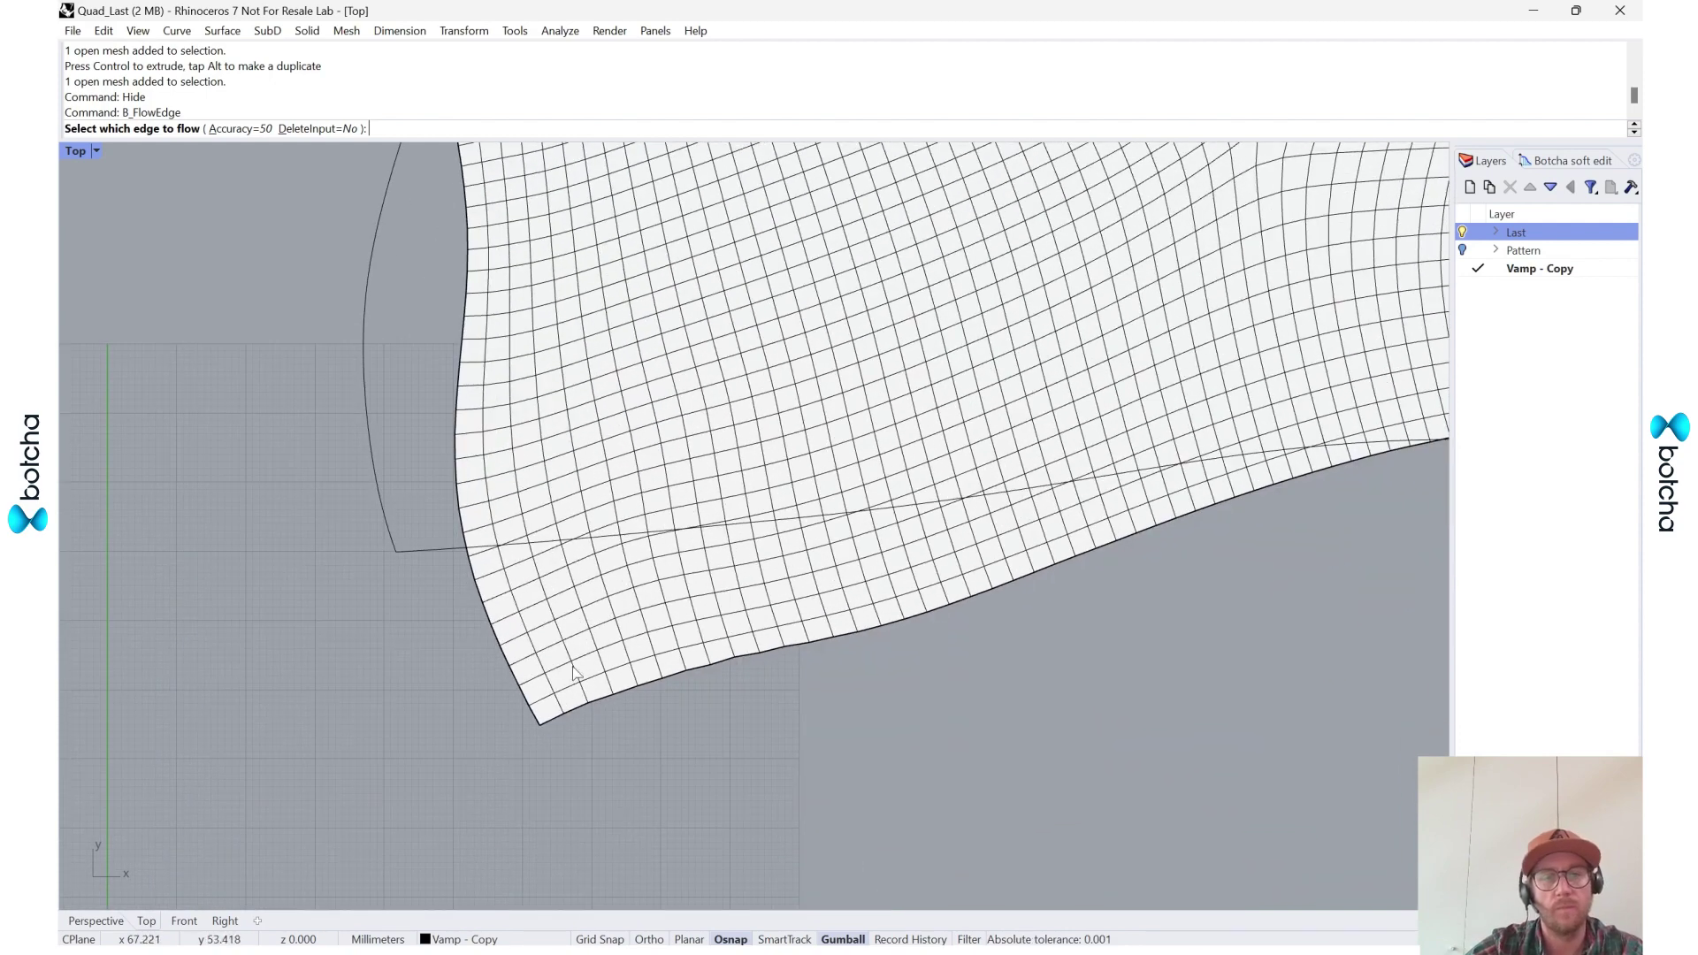
click(528, 731)
scroll(525, 729, down, 10)
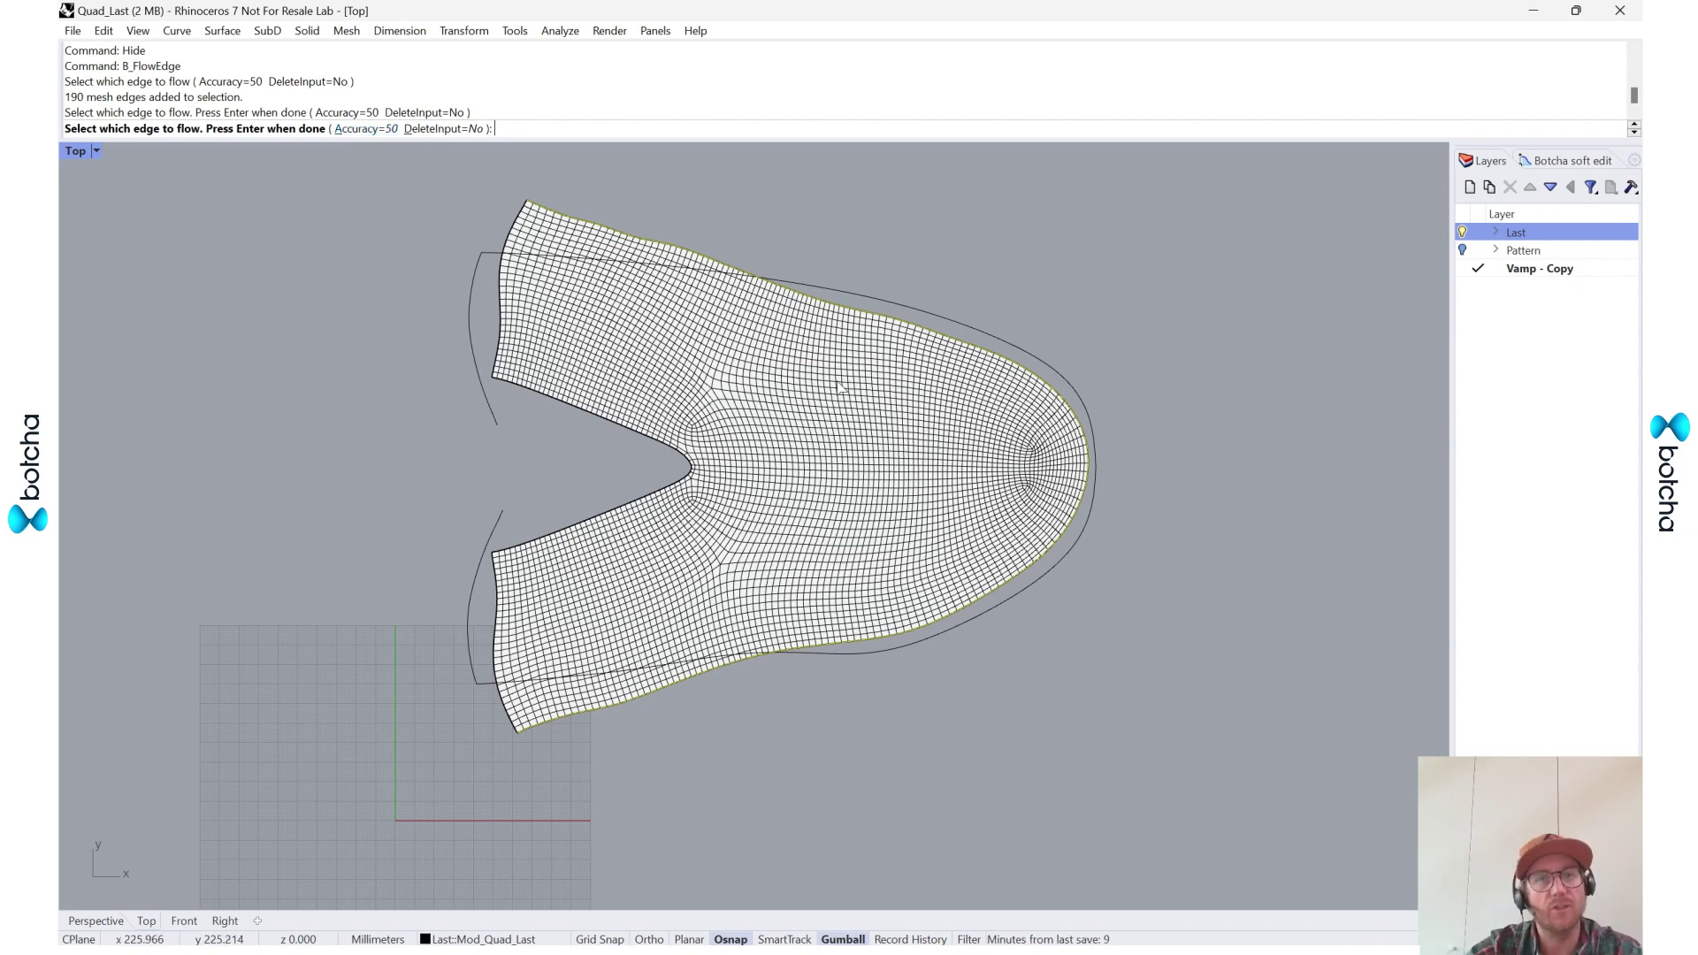
click(464, 129)
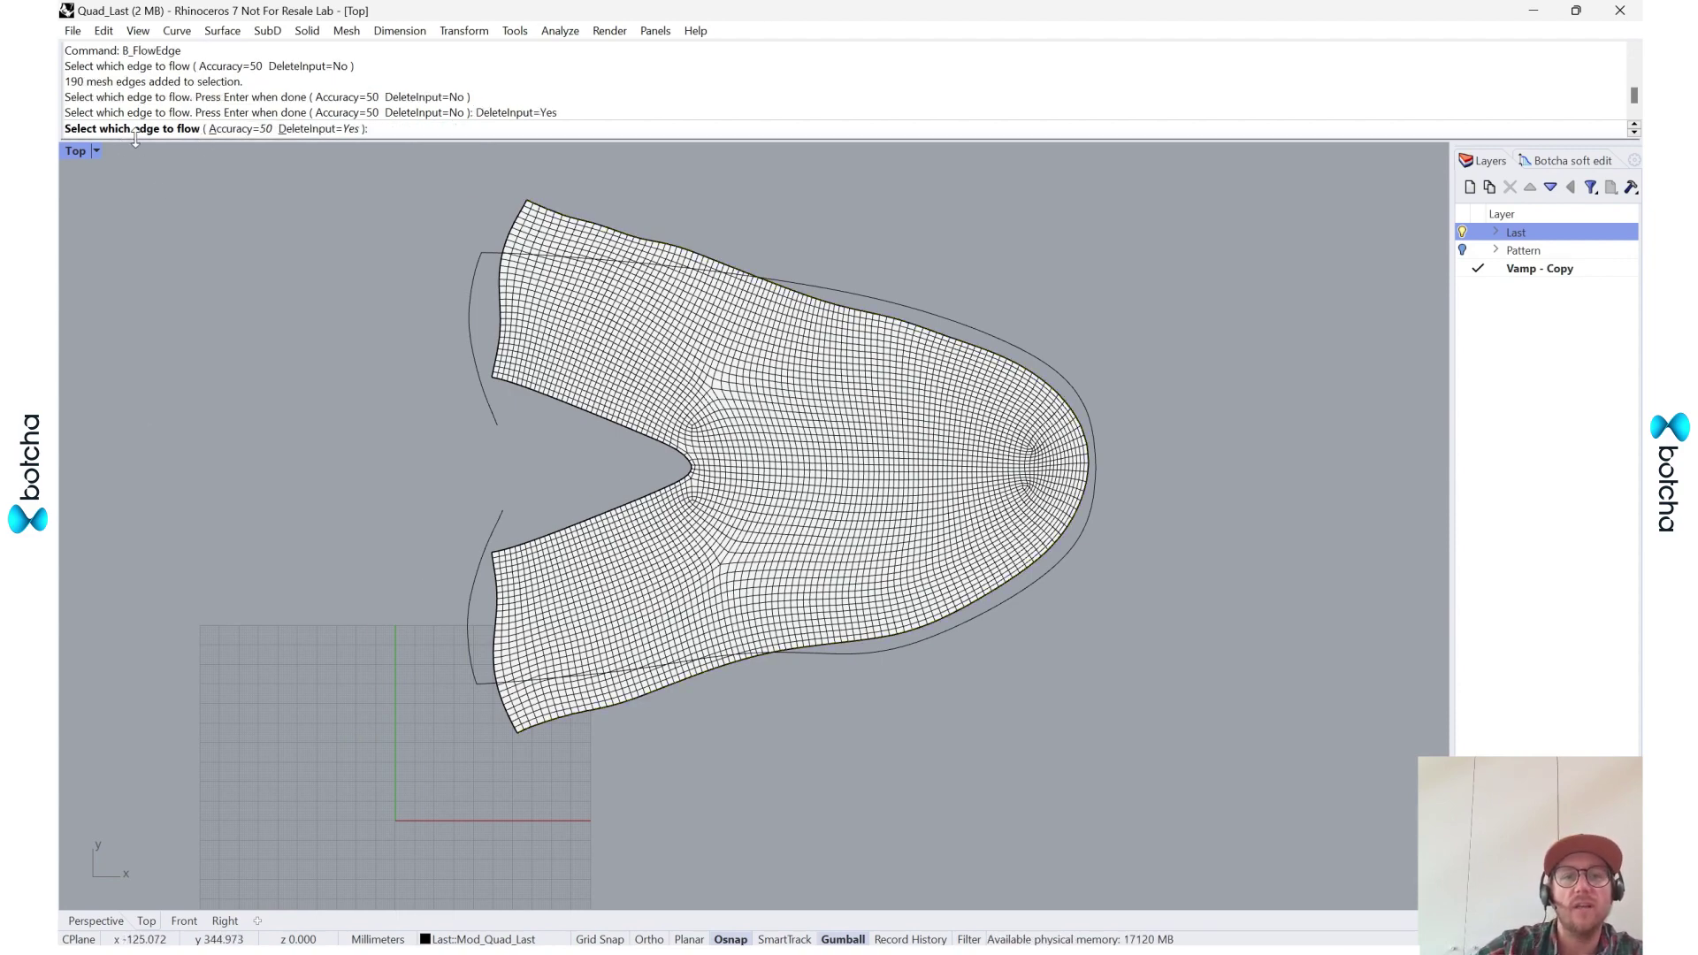
- Select the flattened mesh's long outer edge again and pair it with the outer vamp curve as its flow target
scroll(470, 796, up, 10)
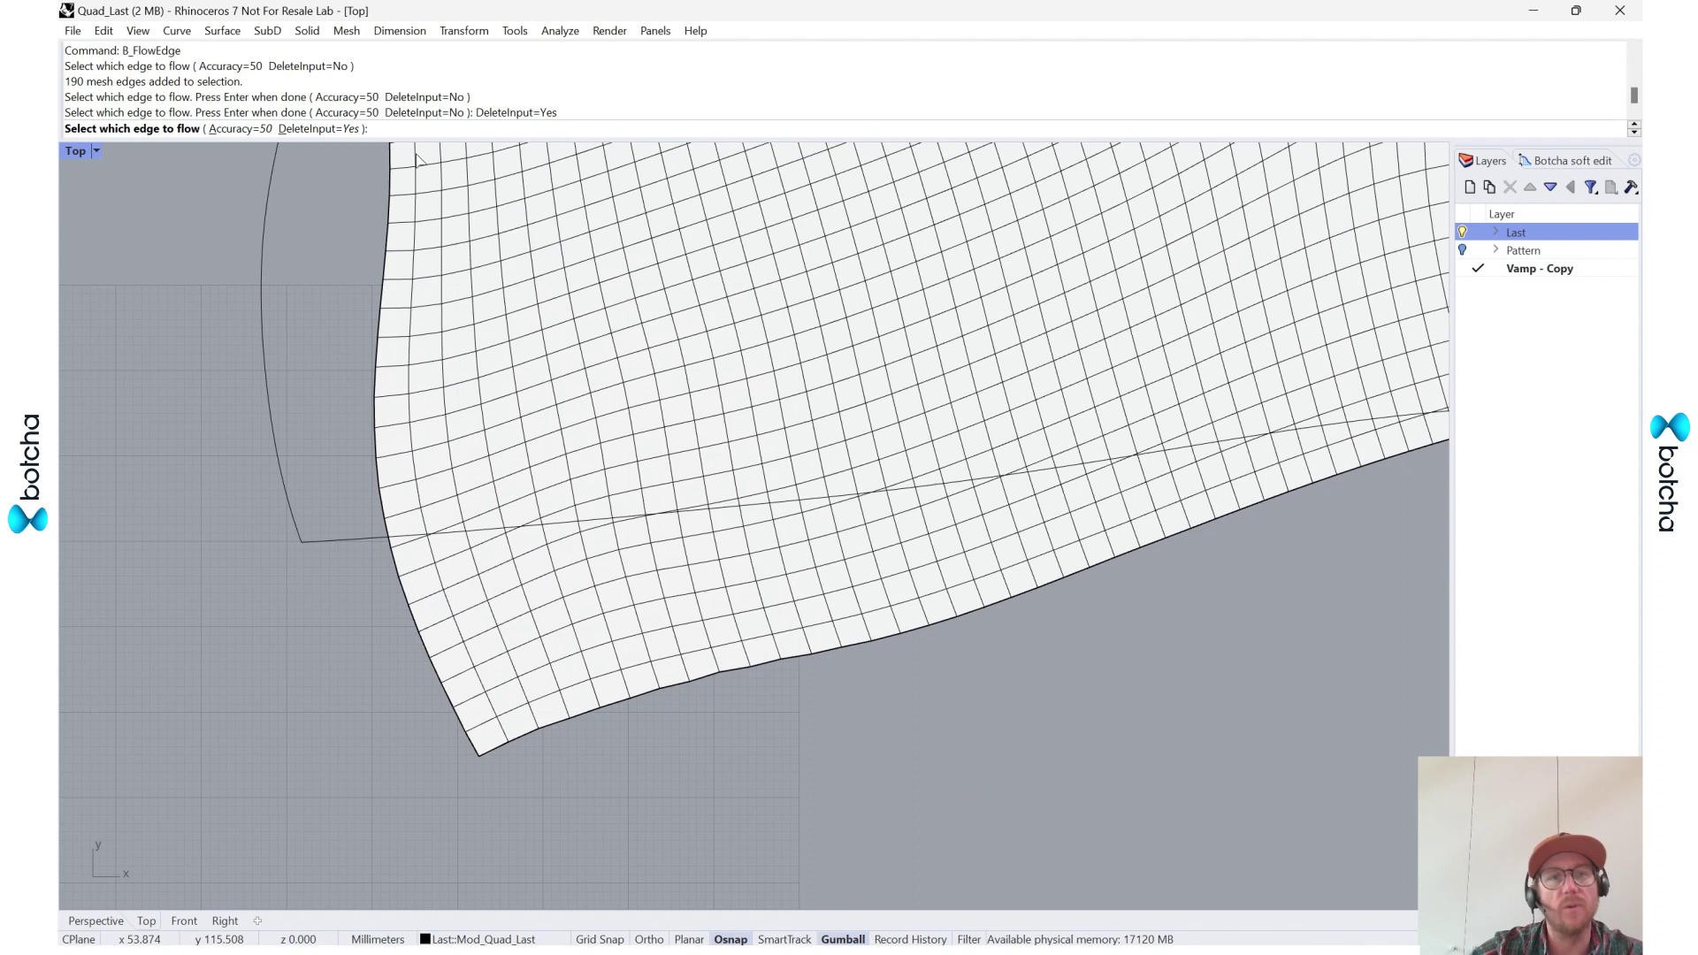
click(492, 750)
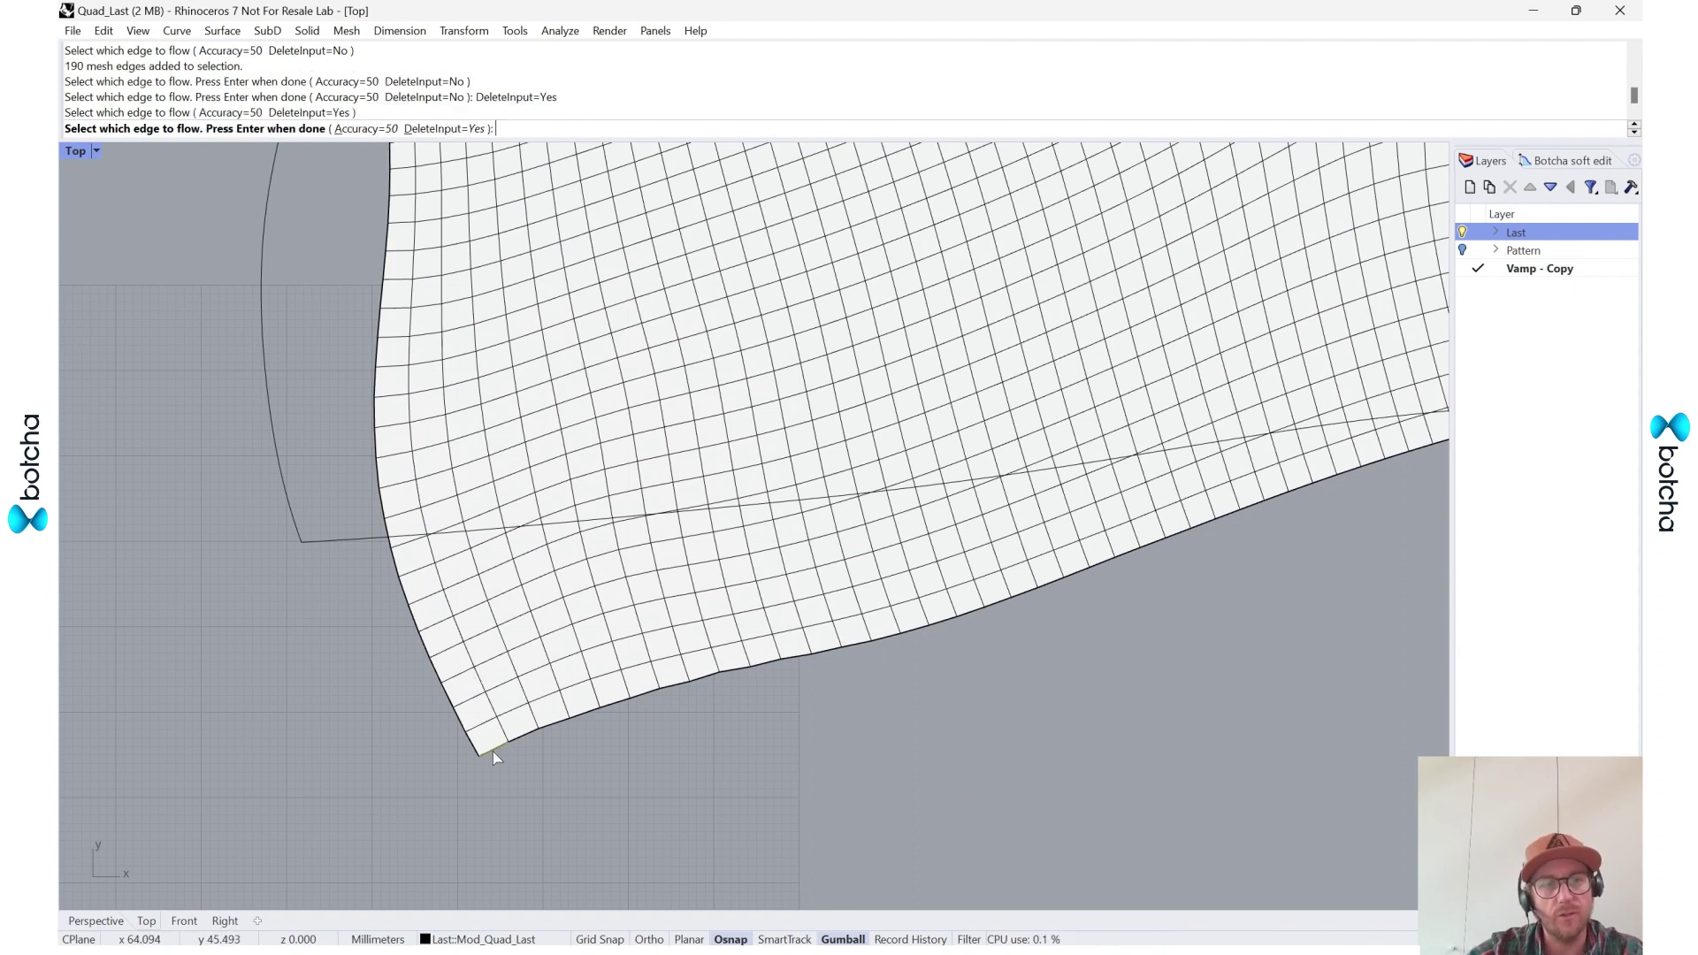
click(493, 751)
key(Return)
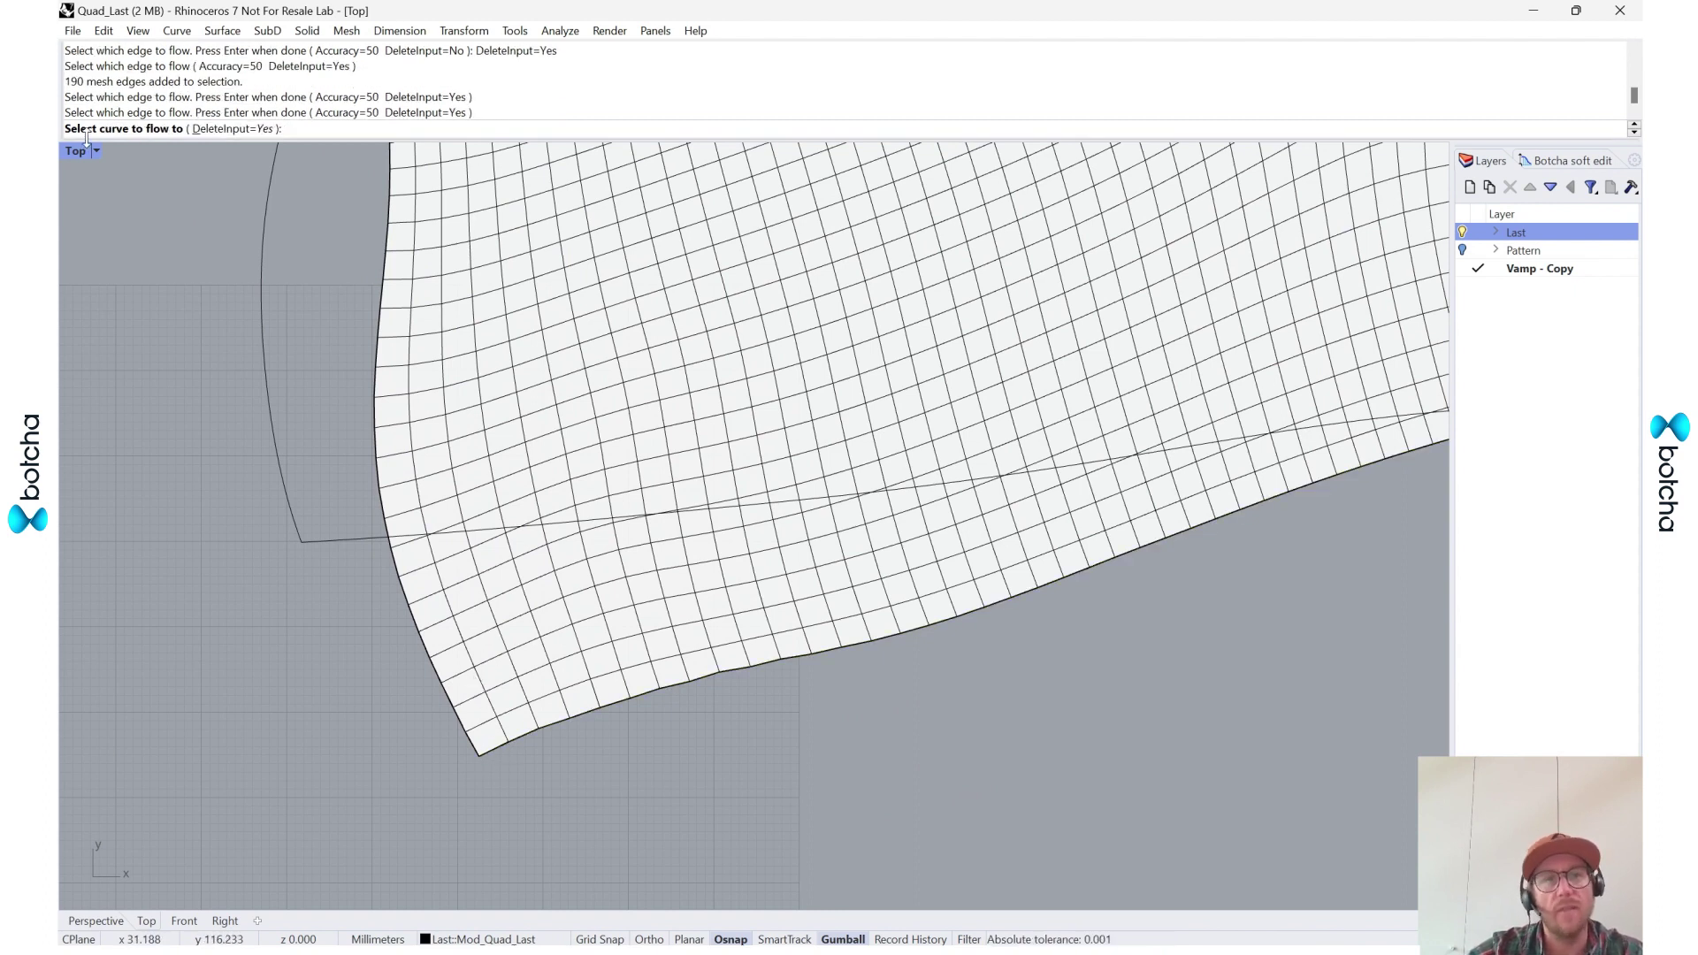
click(345, 540)
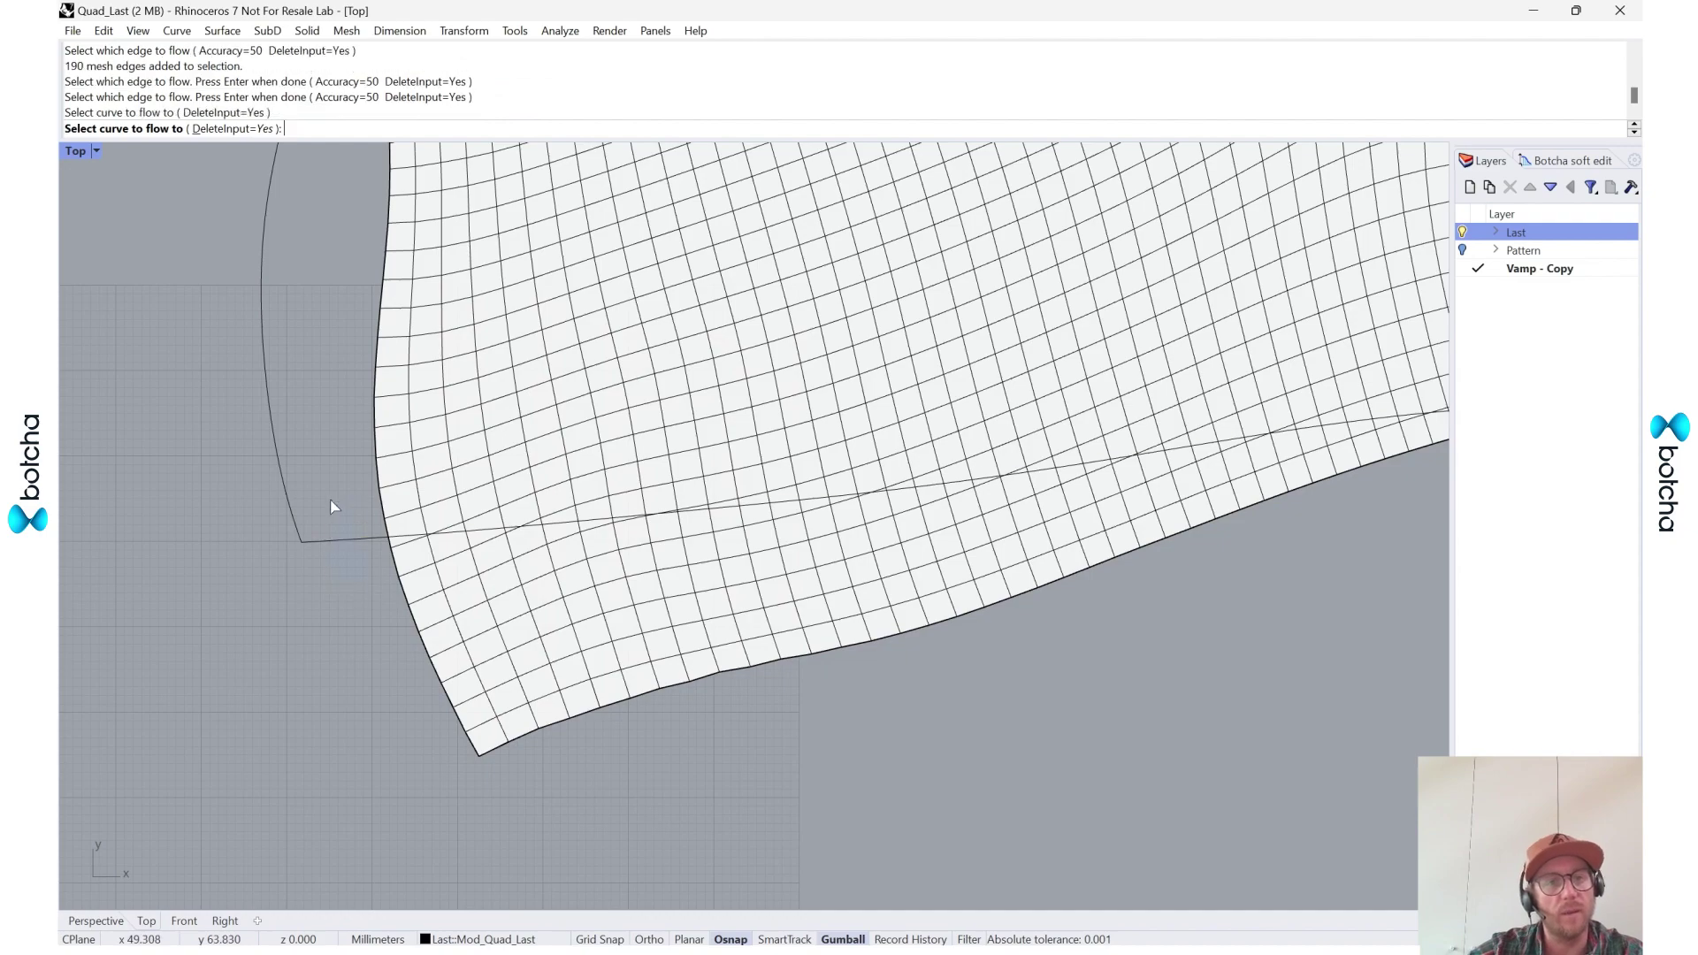
- Pair the lower heel edge of the flattened mesh with the lower heel curve of the vamp outline
scroll(364, 616, down, 16)
scroll(369, 380, up, 2)
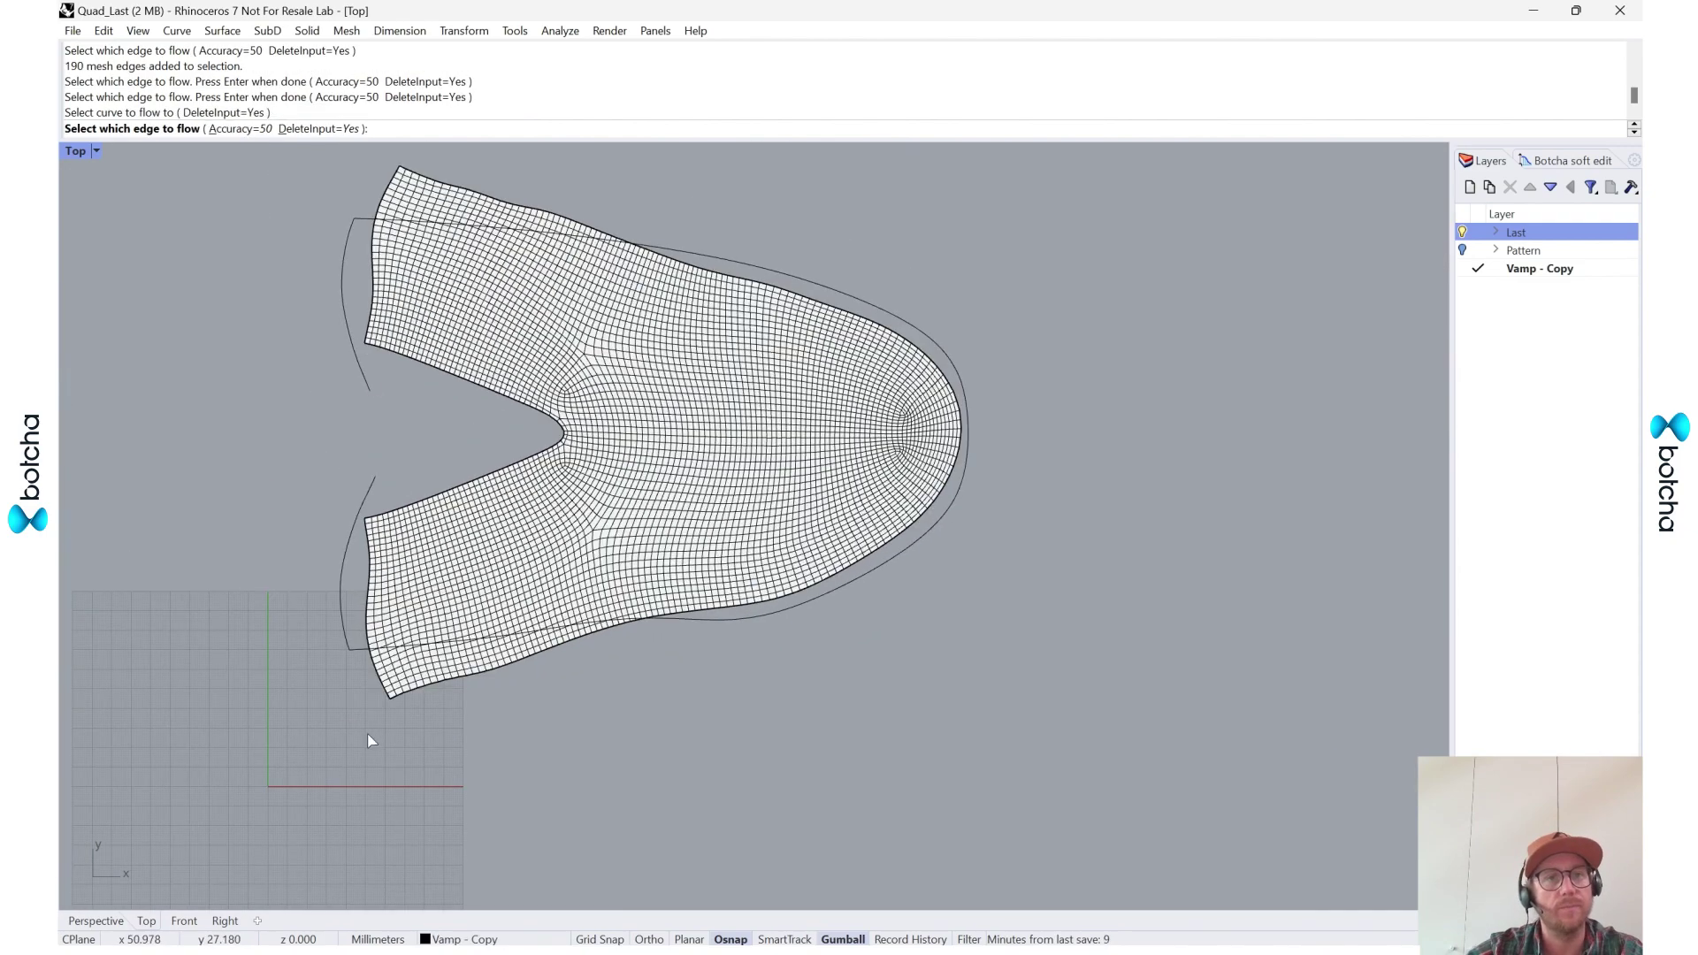
scroll(369, 738, up, 5)
click(418, 619)
scroll(421, 667, down, 5)
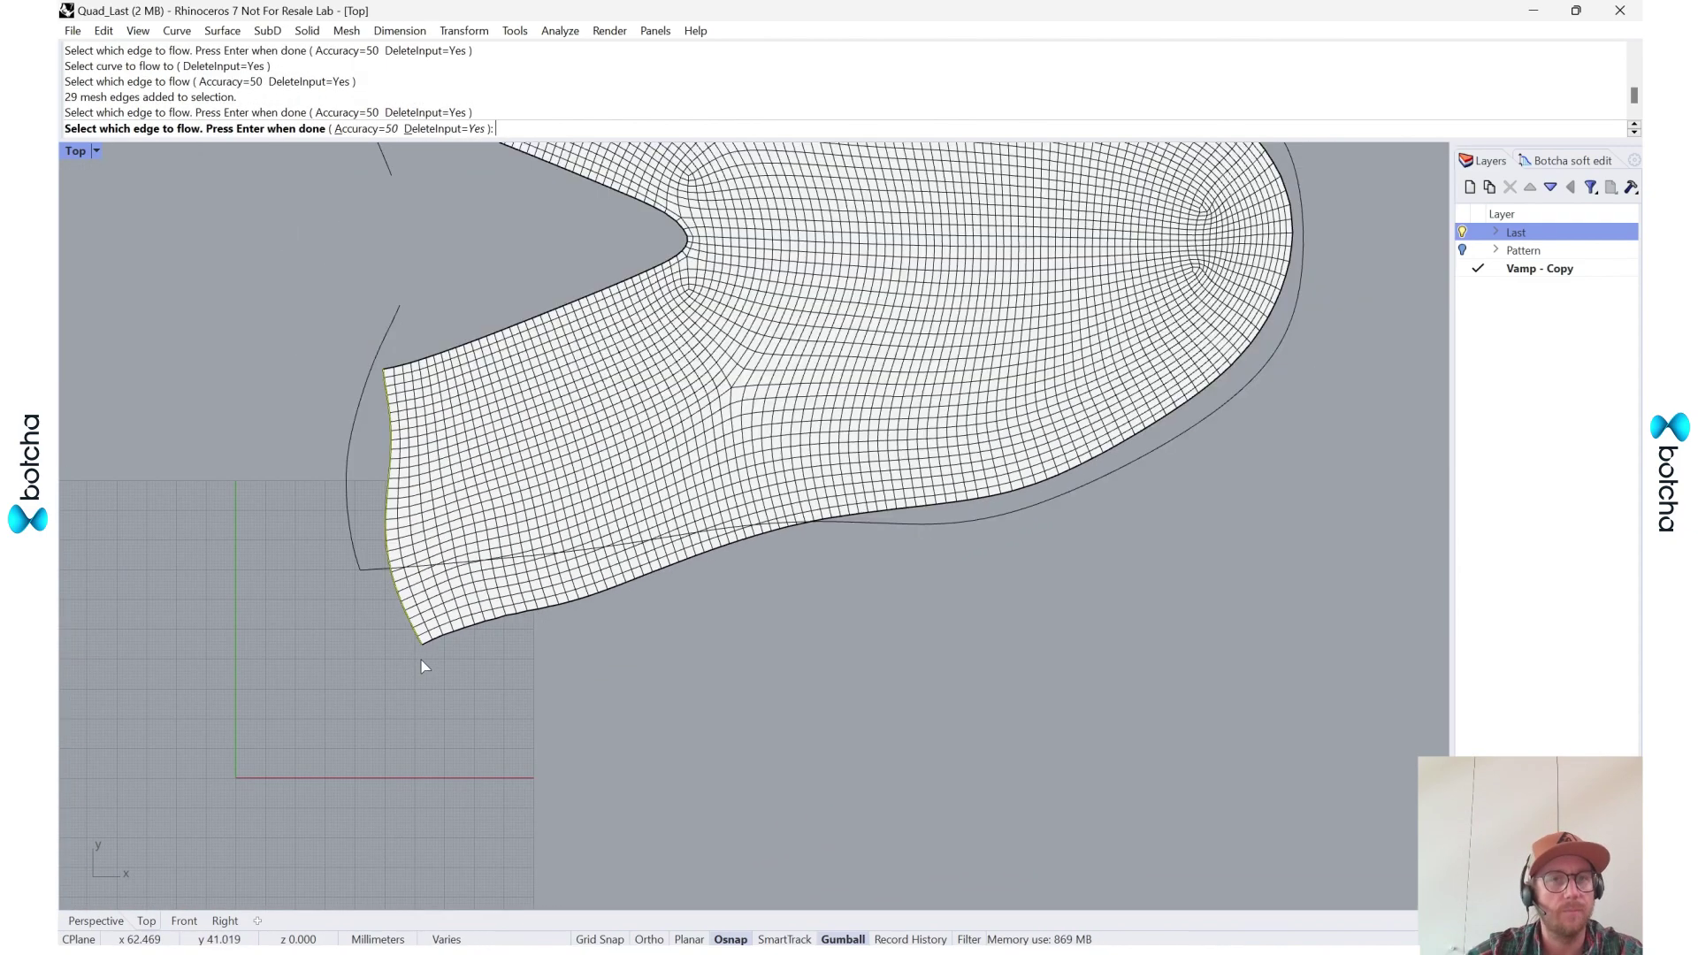
key(Return)
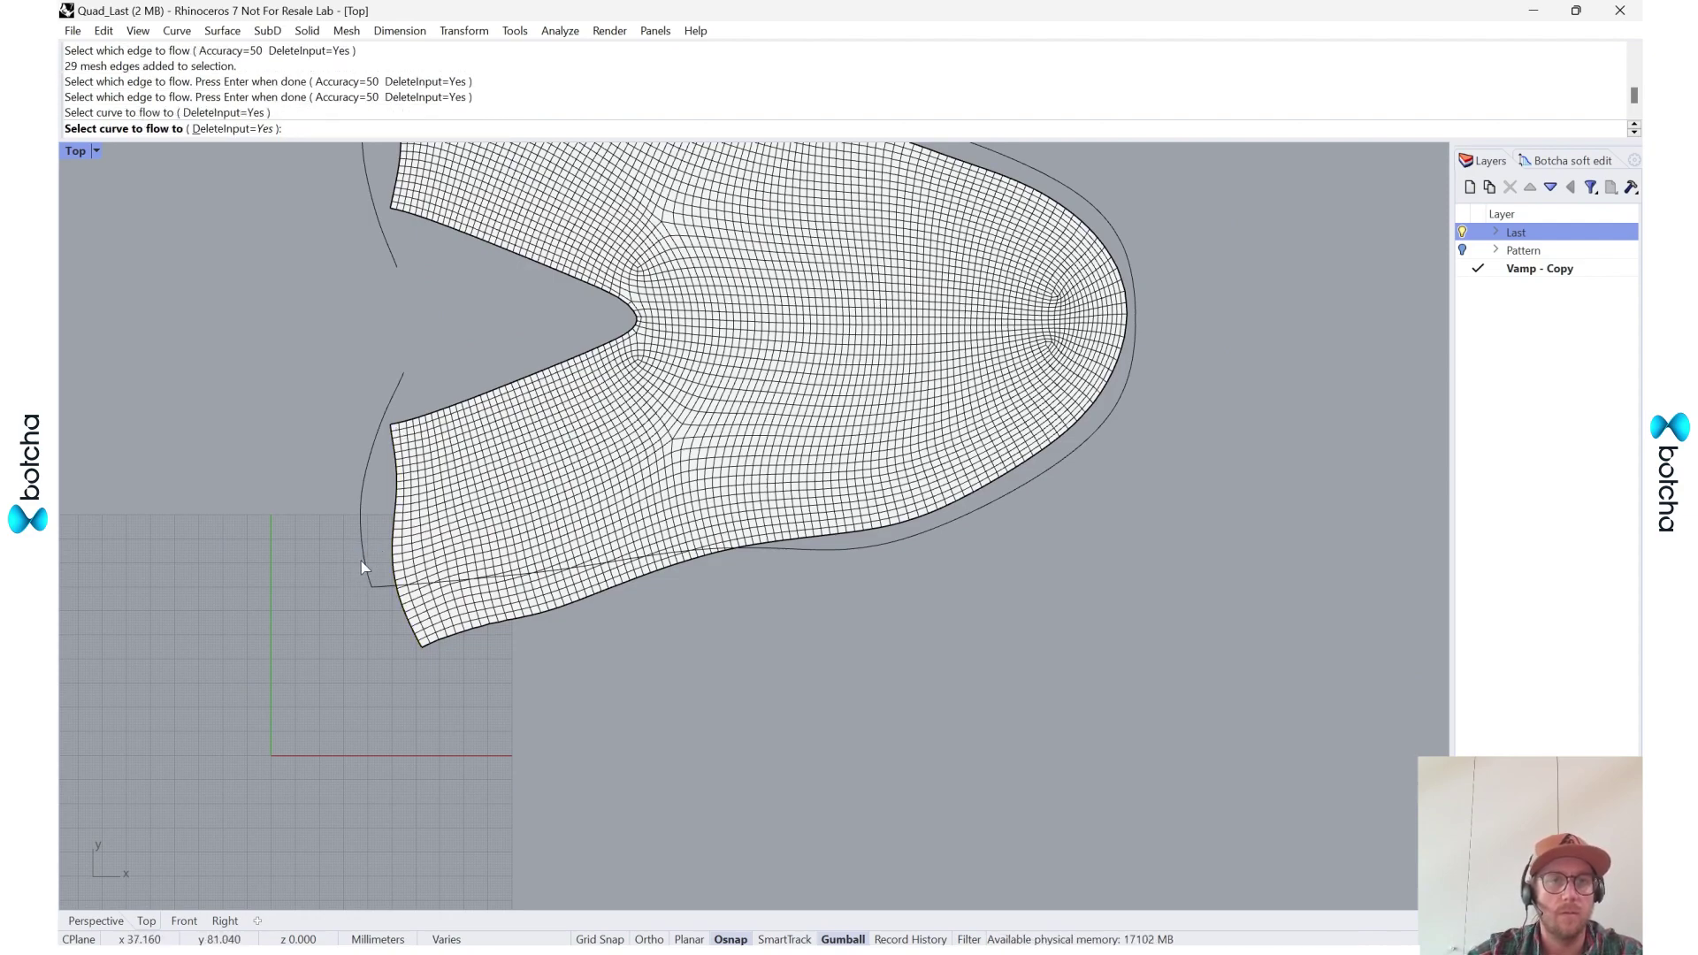
click(358, 560)
- Pair the upper heel edge with the upper heel curve and apply the edge flow to the flattened mesh
scroll(414, 665, down, 4)
scroll(437, 453, up, 5)
scroll(412, 292, up, 4)
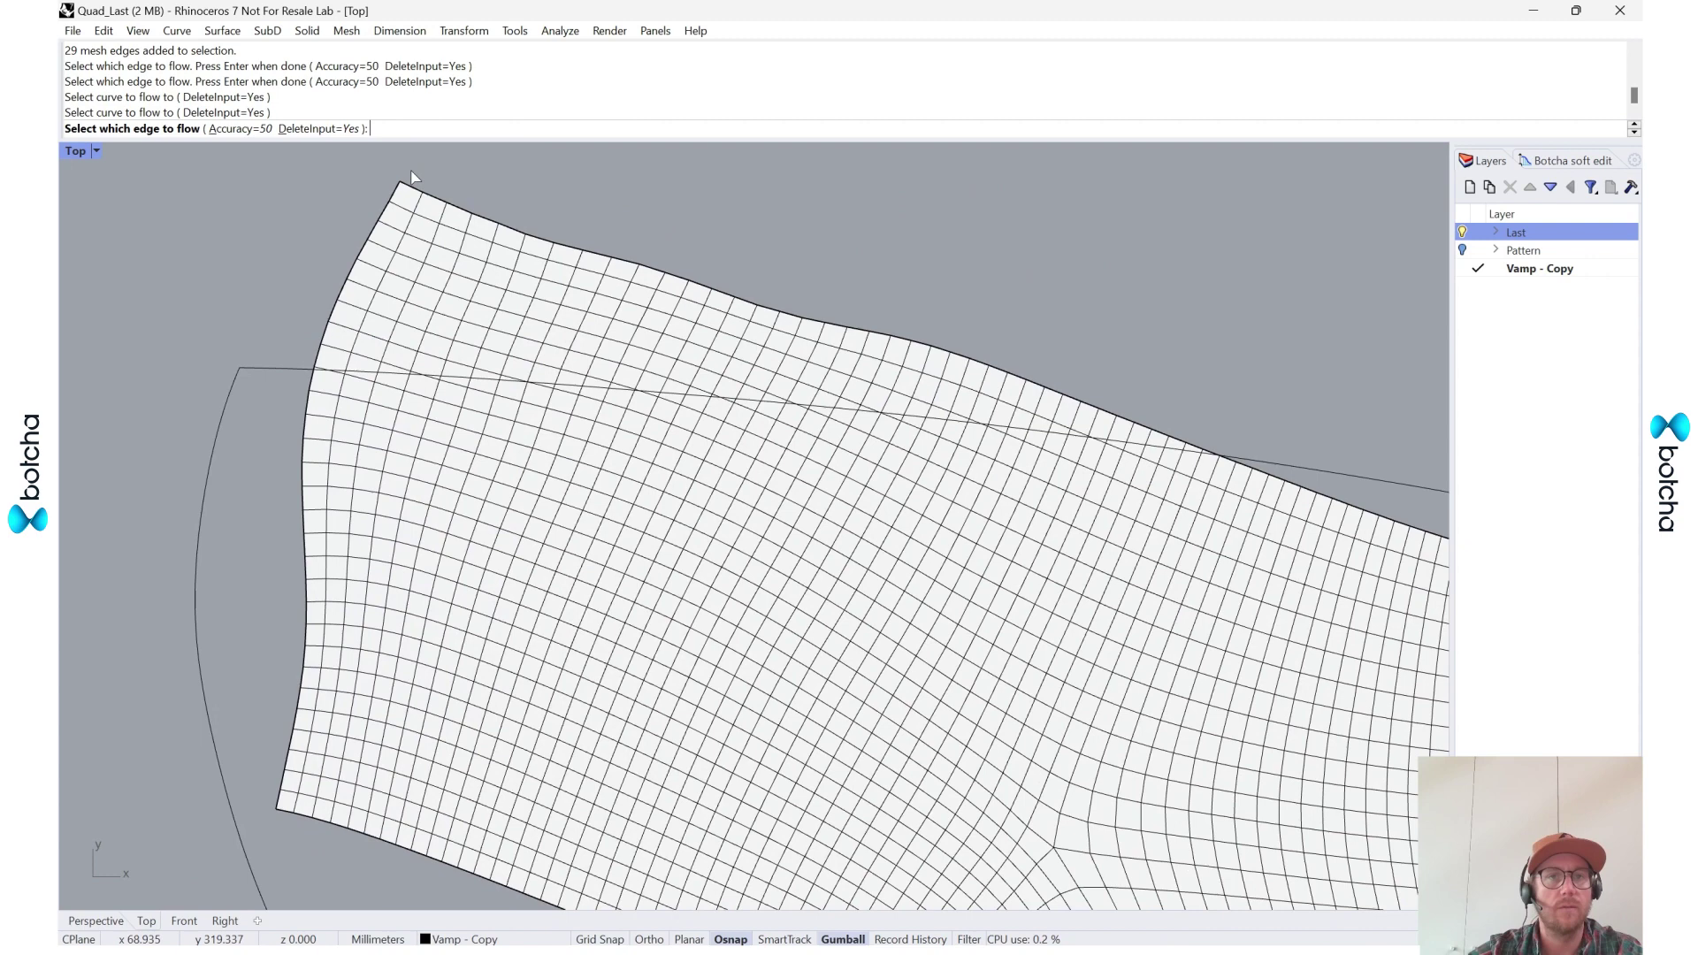
click(399, 193)
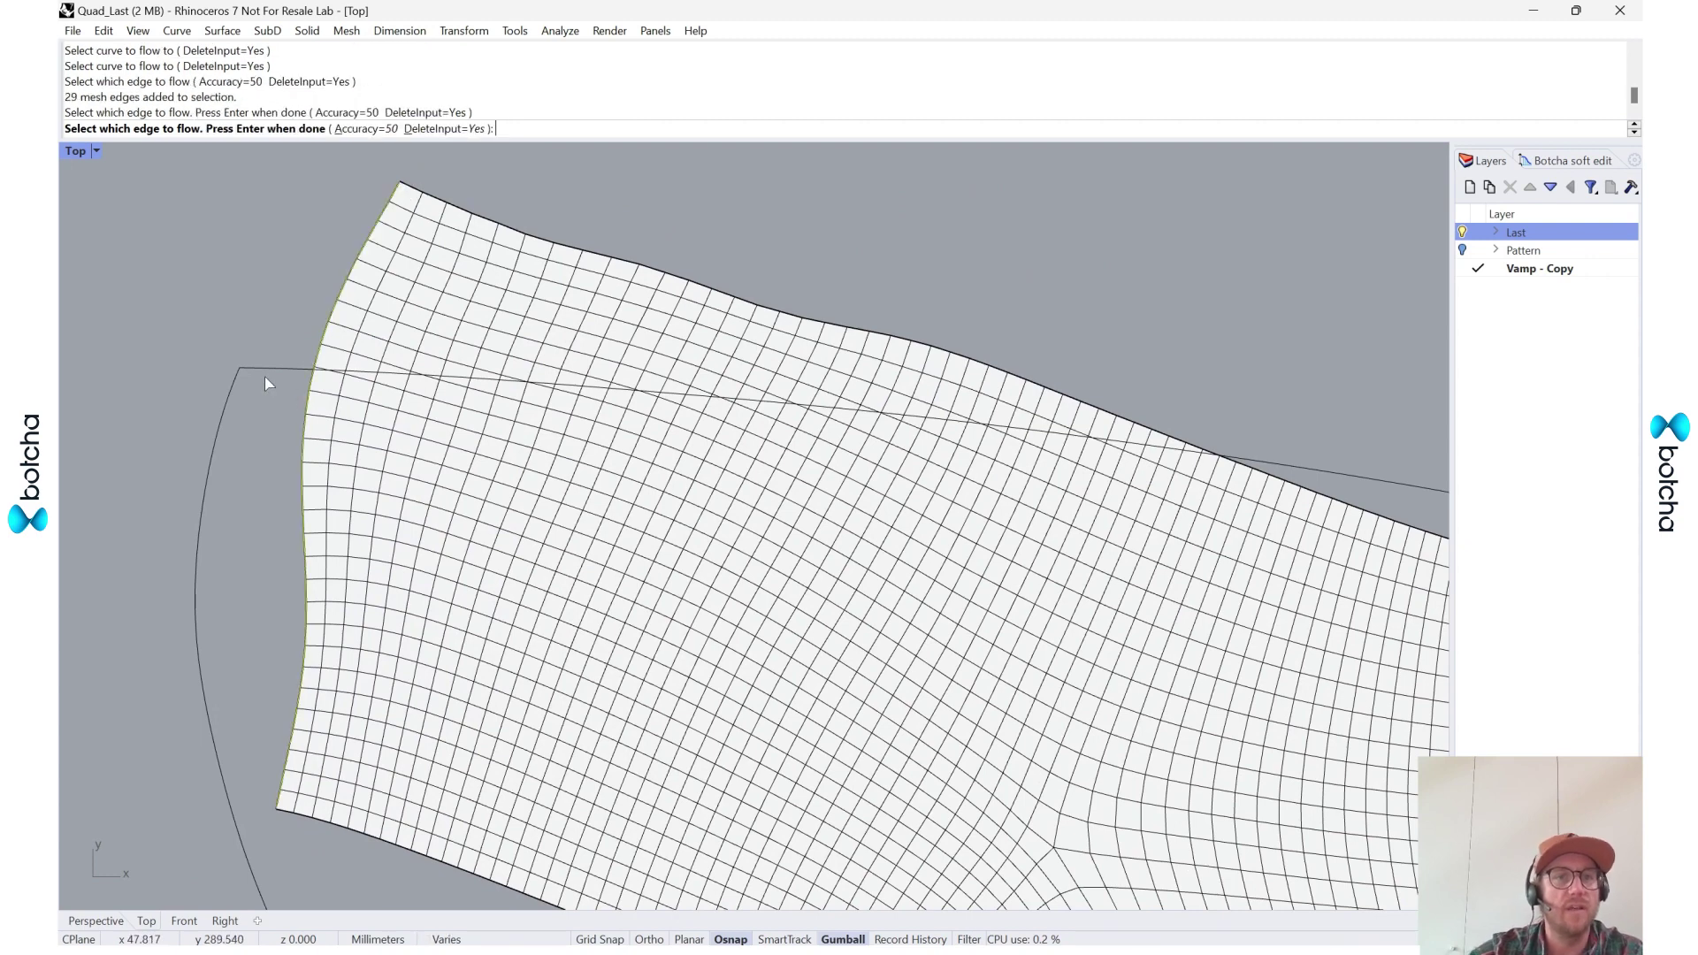
key(Return)
click(232, 390)
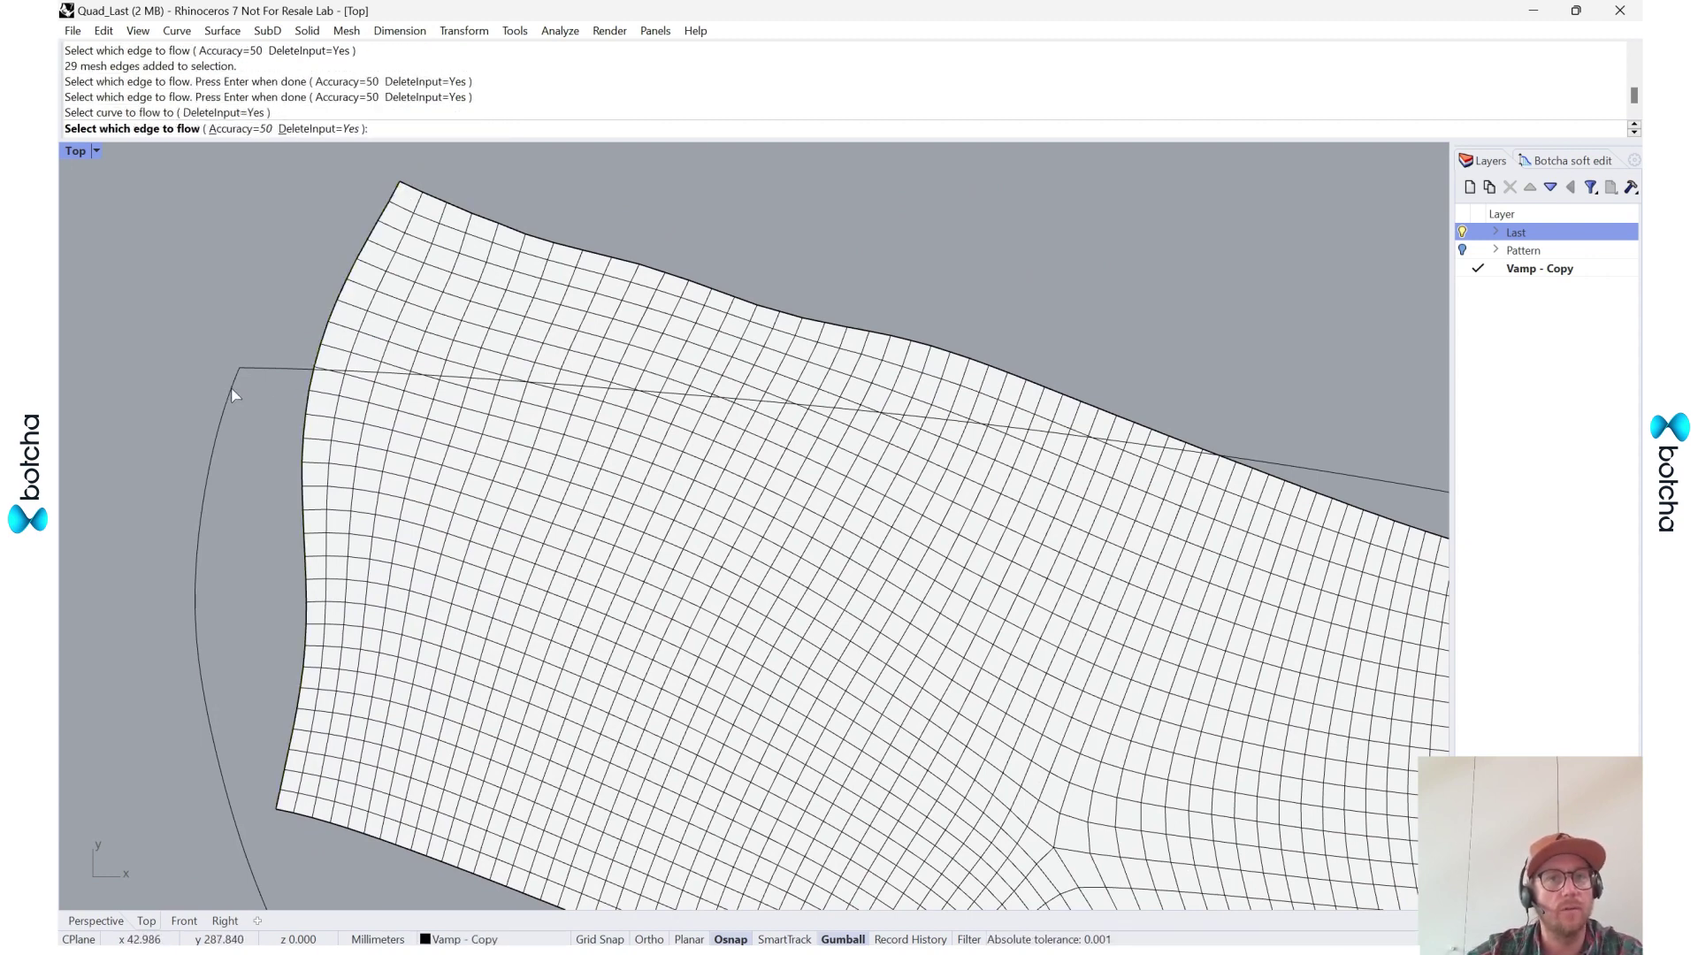
key(Return)
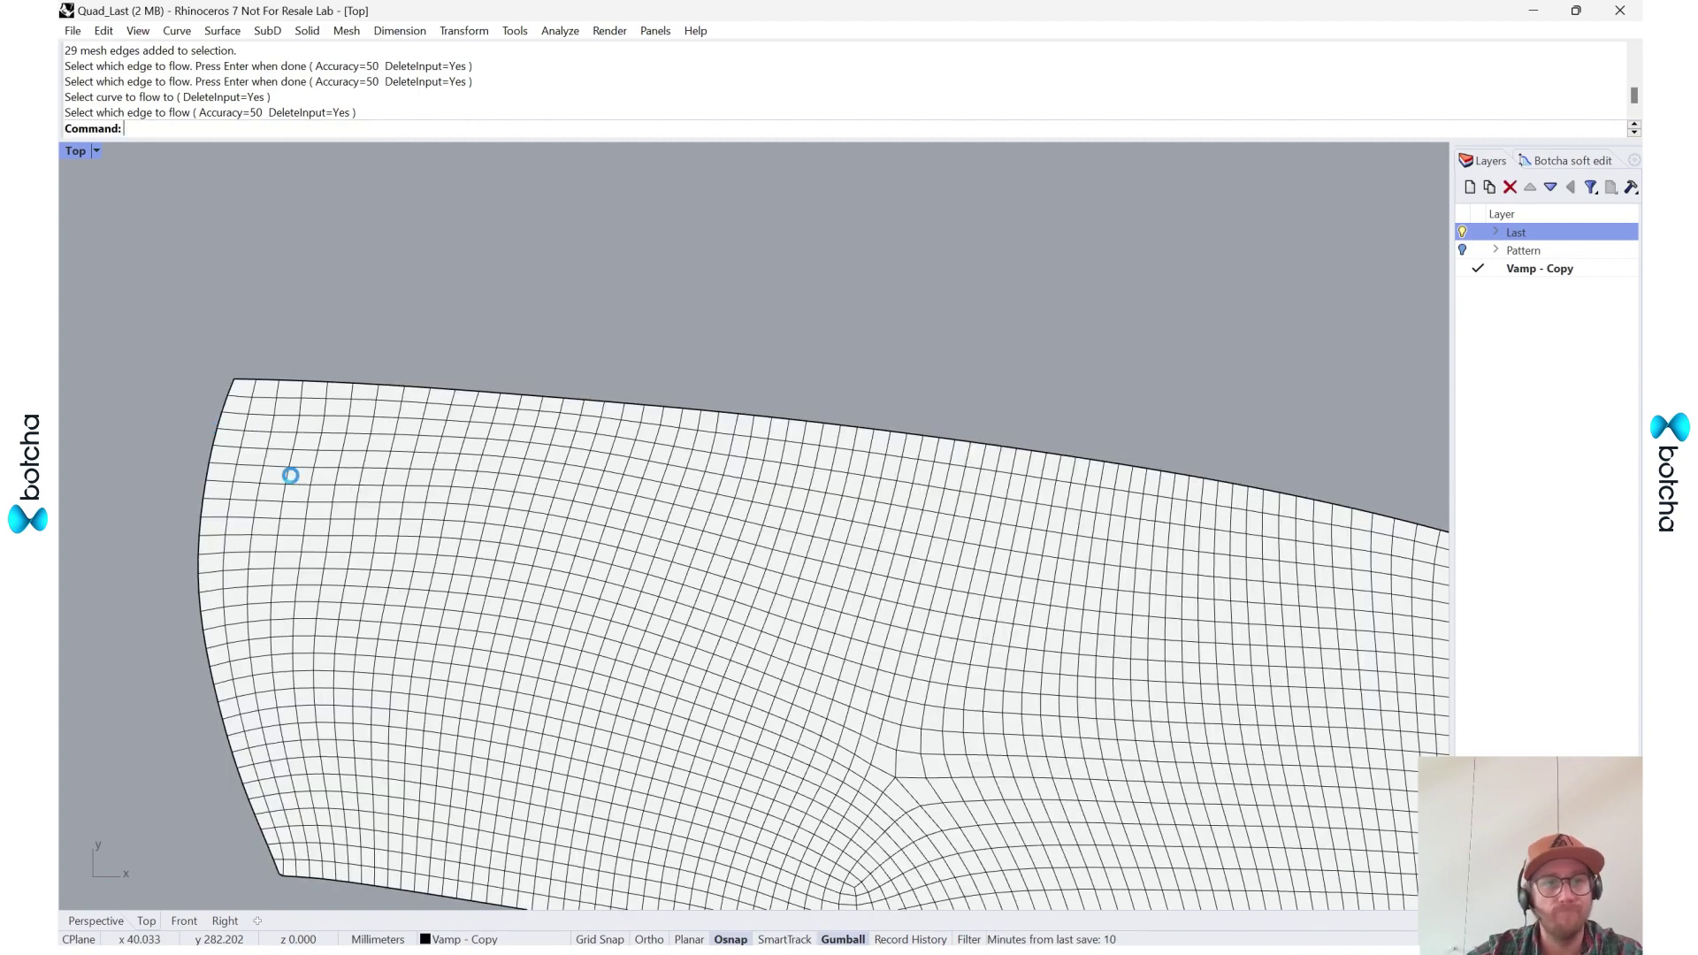
scroll(537, 446, down, 10)
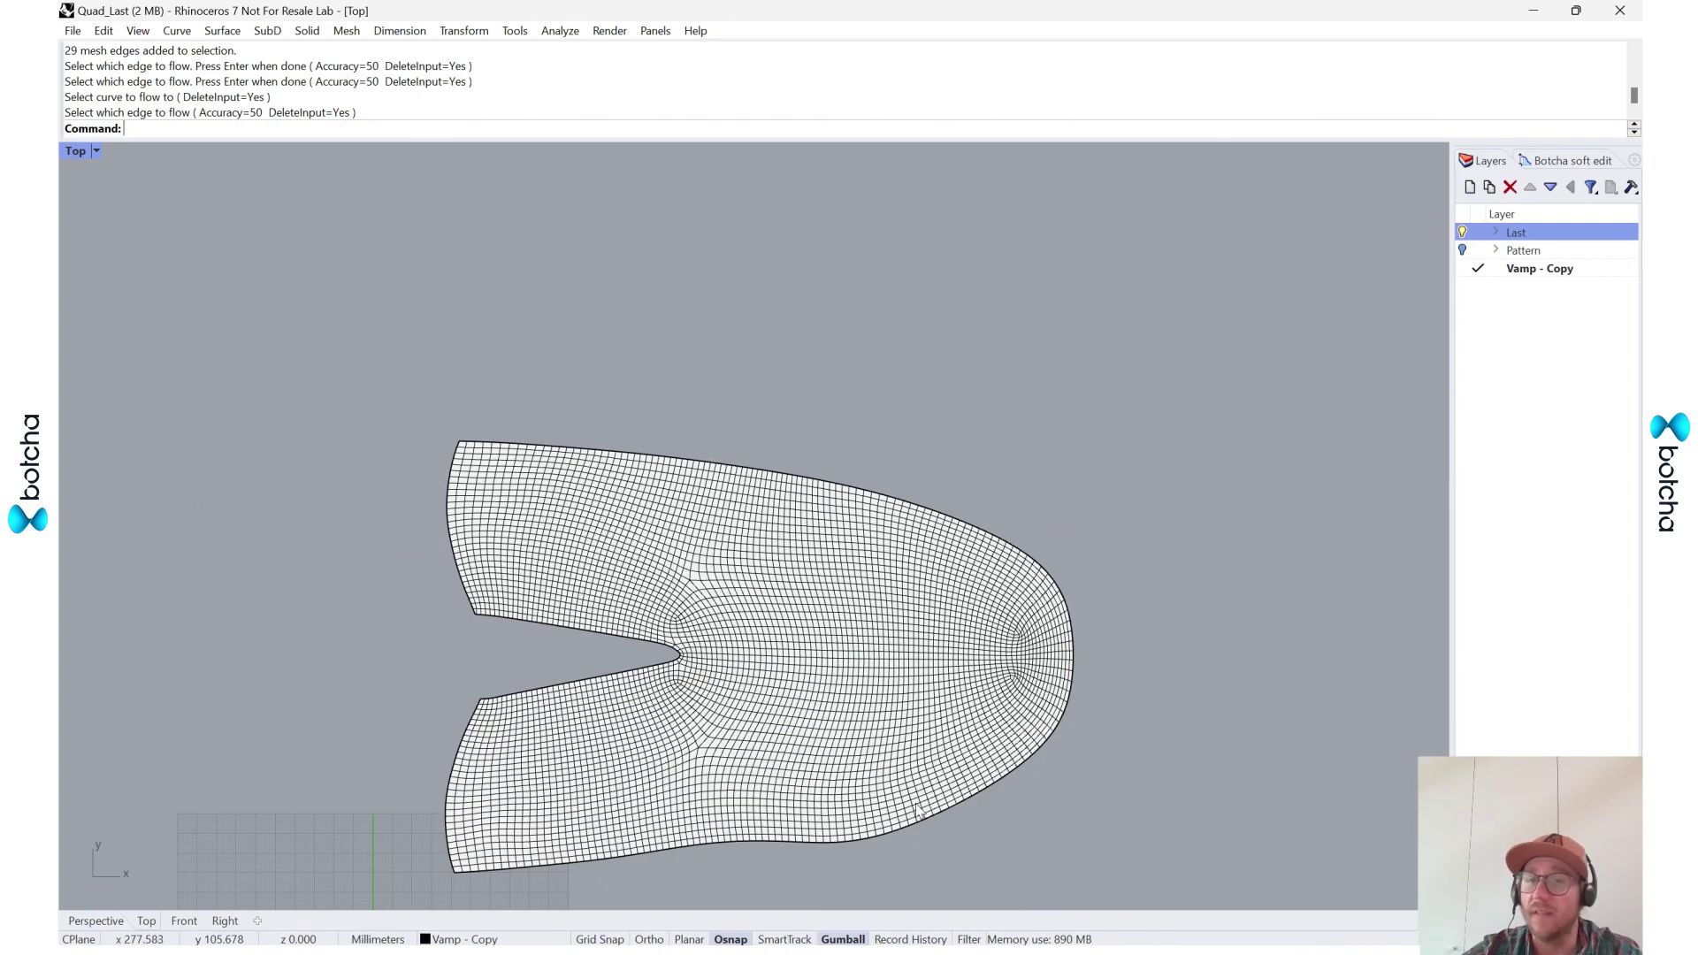